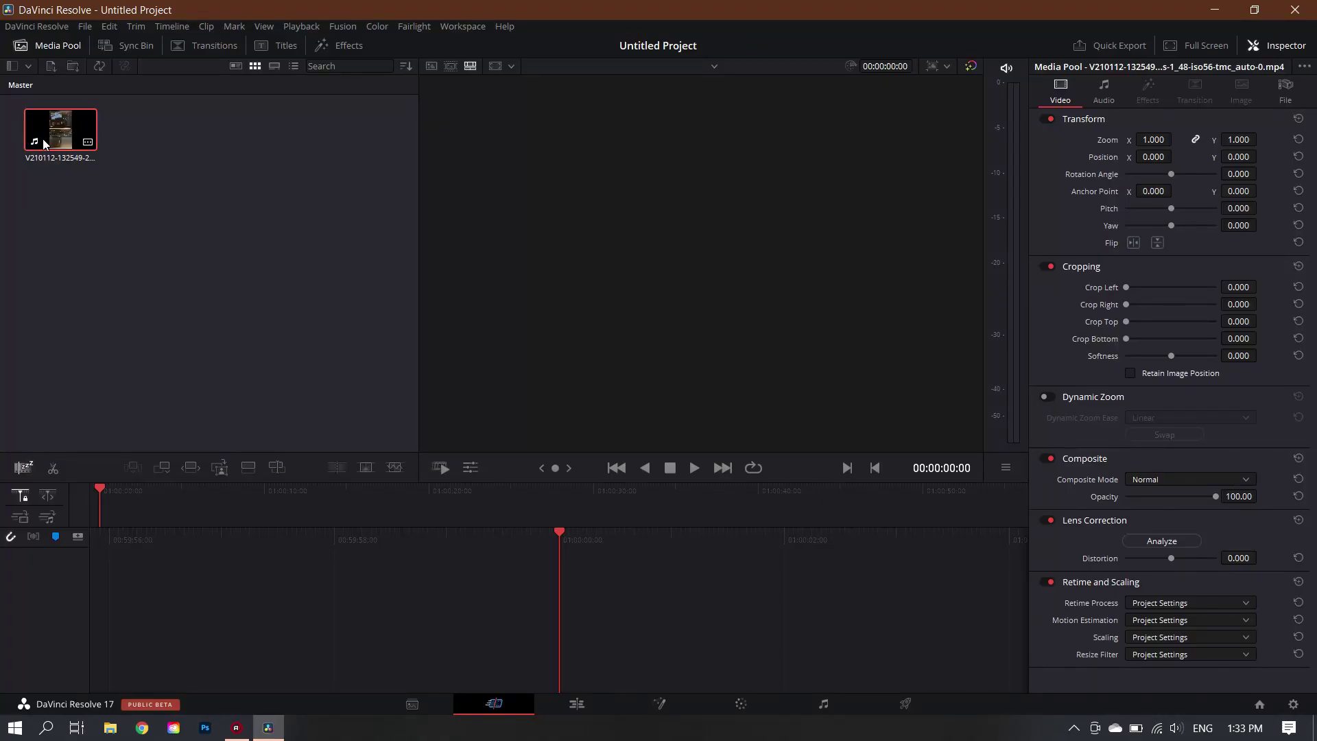
Place the clip on a new timeline and set the timeline resolution to custom 1080 x 1920
left_click_drag(43, 143, 484, 627)
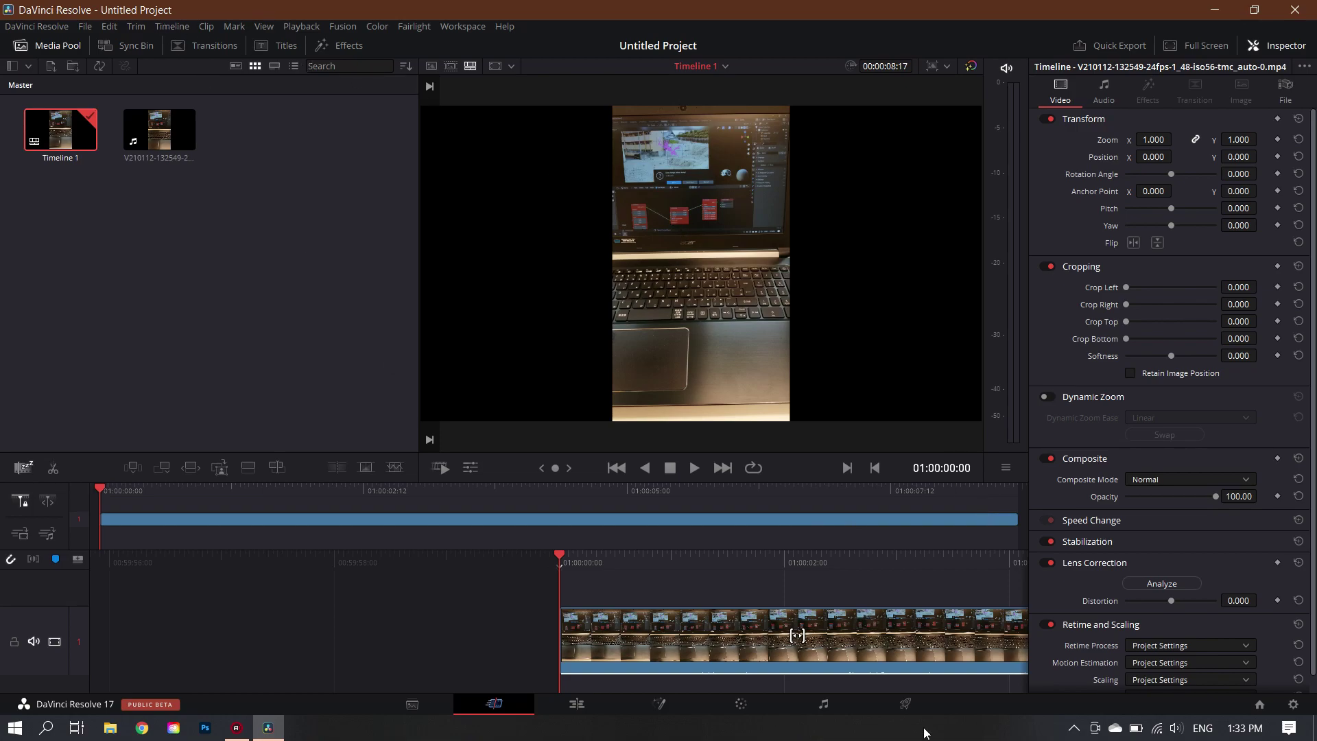
left_click(906, 705)
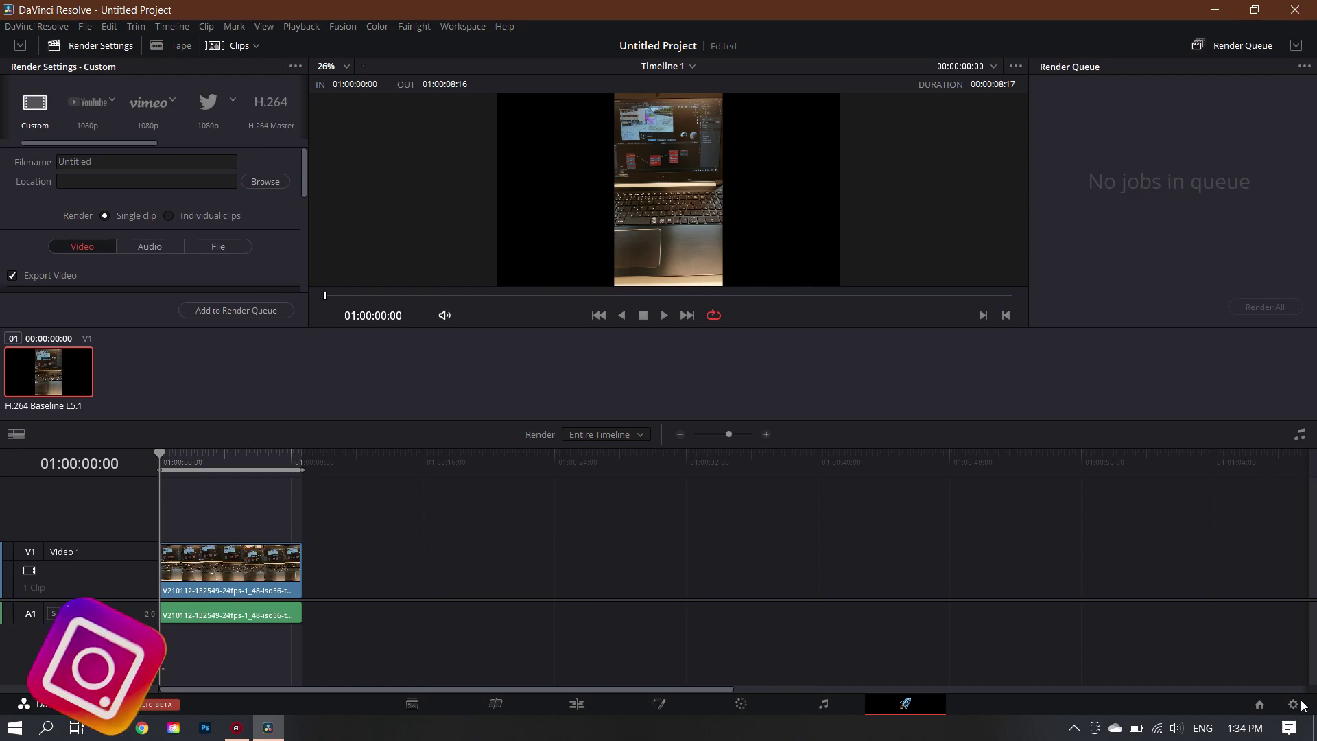
left_click(1293, 705)
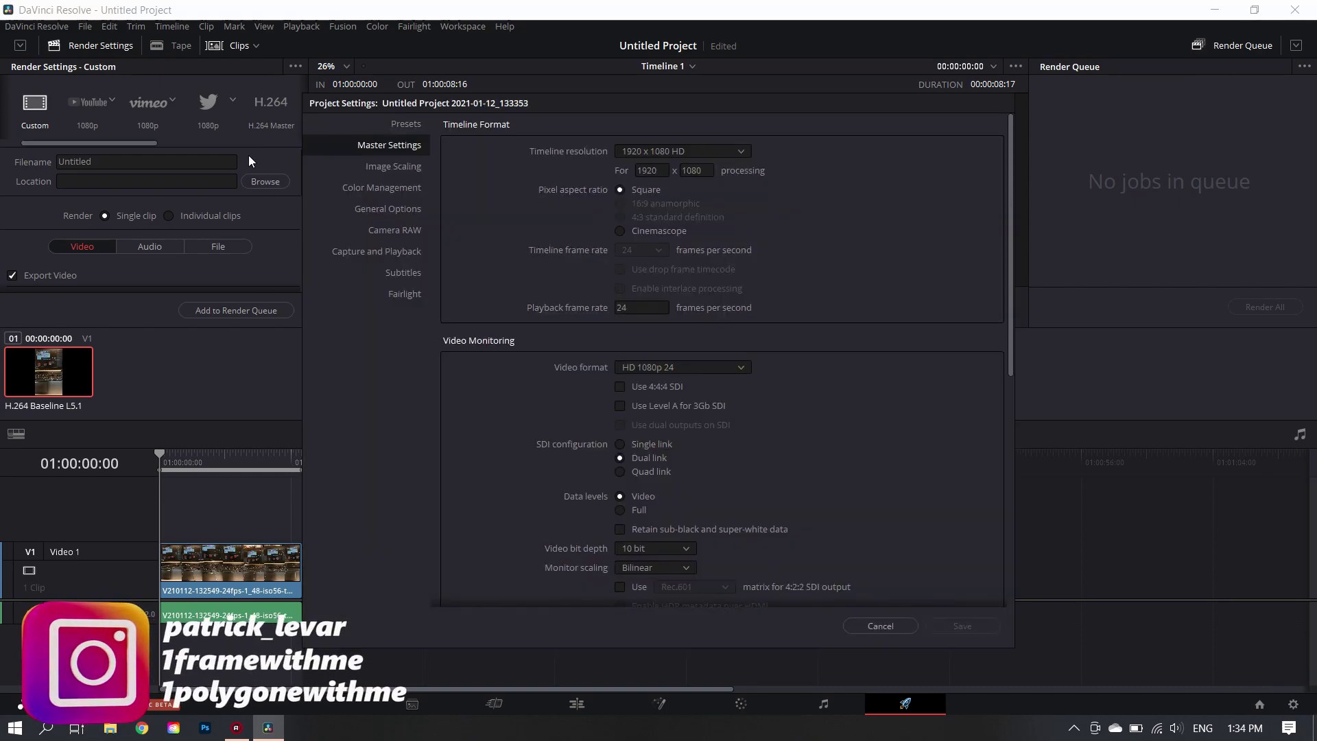
left_click(701, 151)
scroll(679, 278, "down", 3)
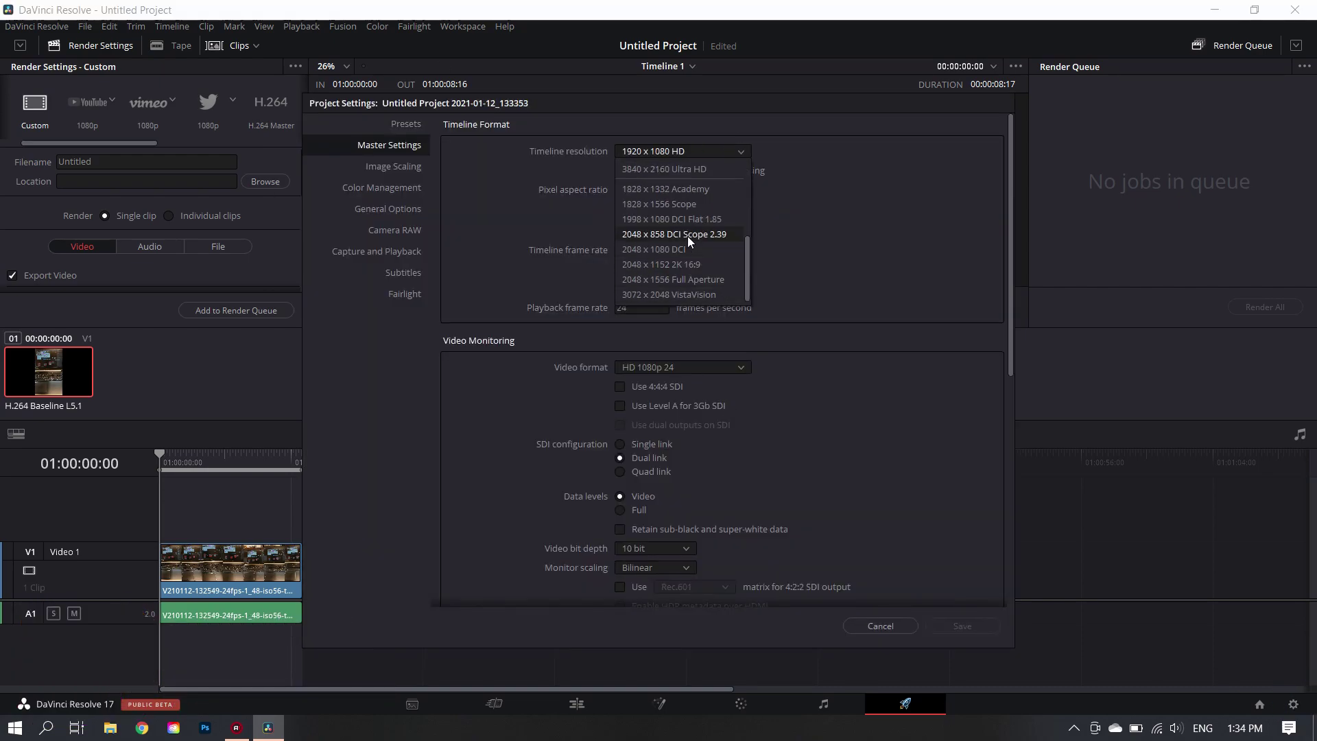
scroll(693, 213, "up", 5)
left_click(686, 171)
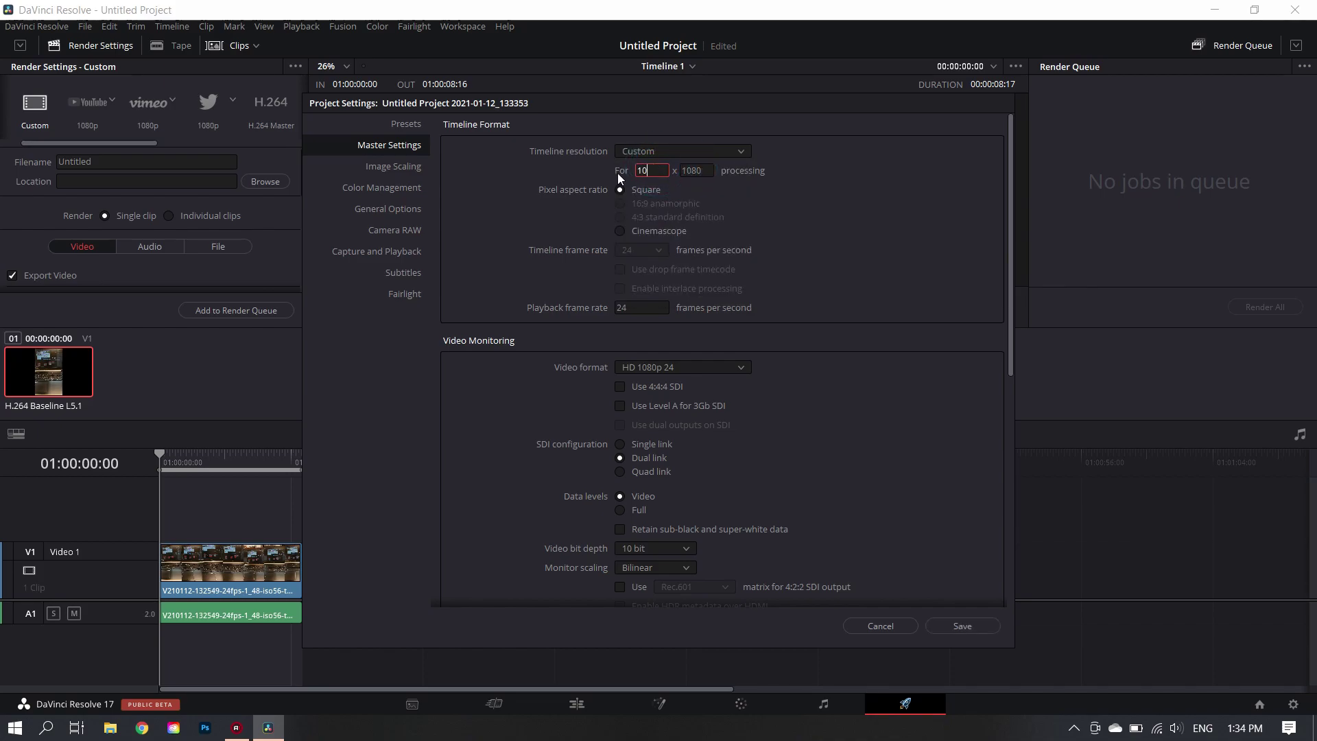
key("Tab")
type("1920")
Save the project settings and apply the 'my set' render preset
left_click(948, 626)
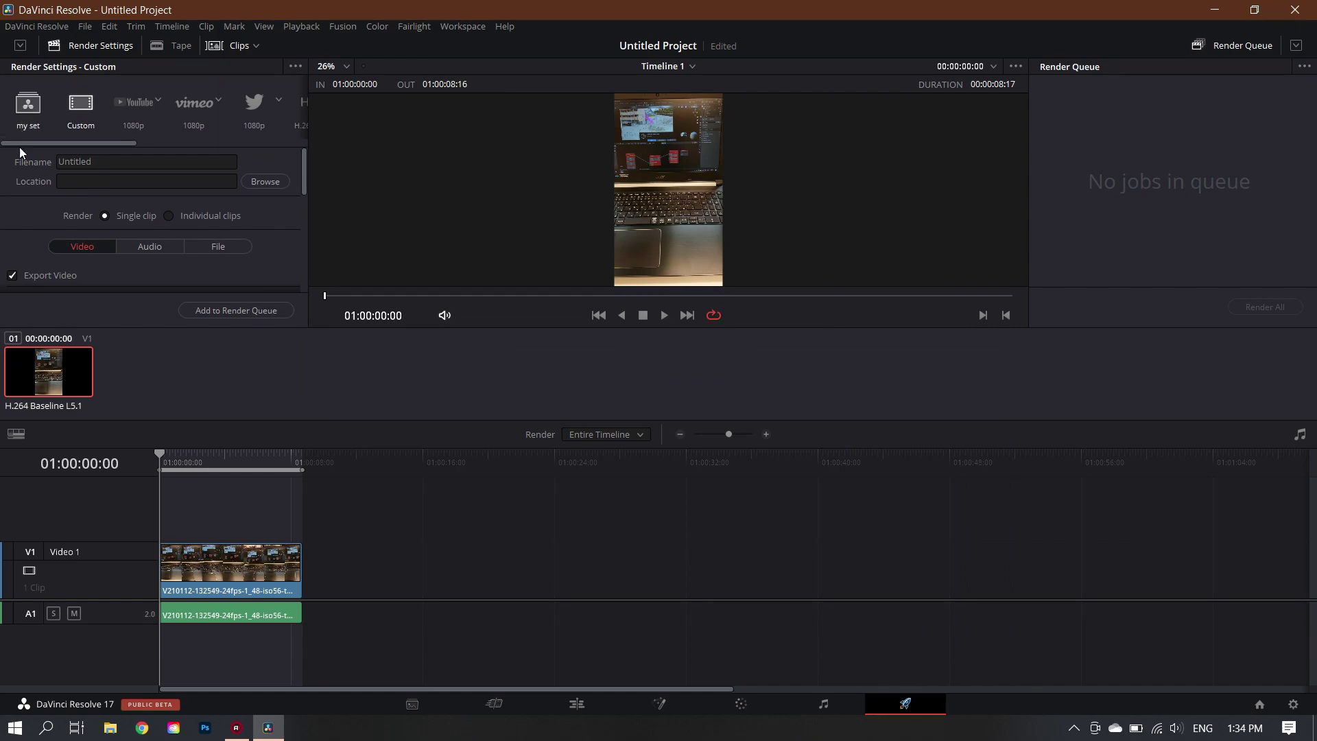
left_click(28, 104)
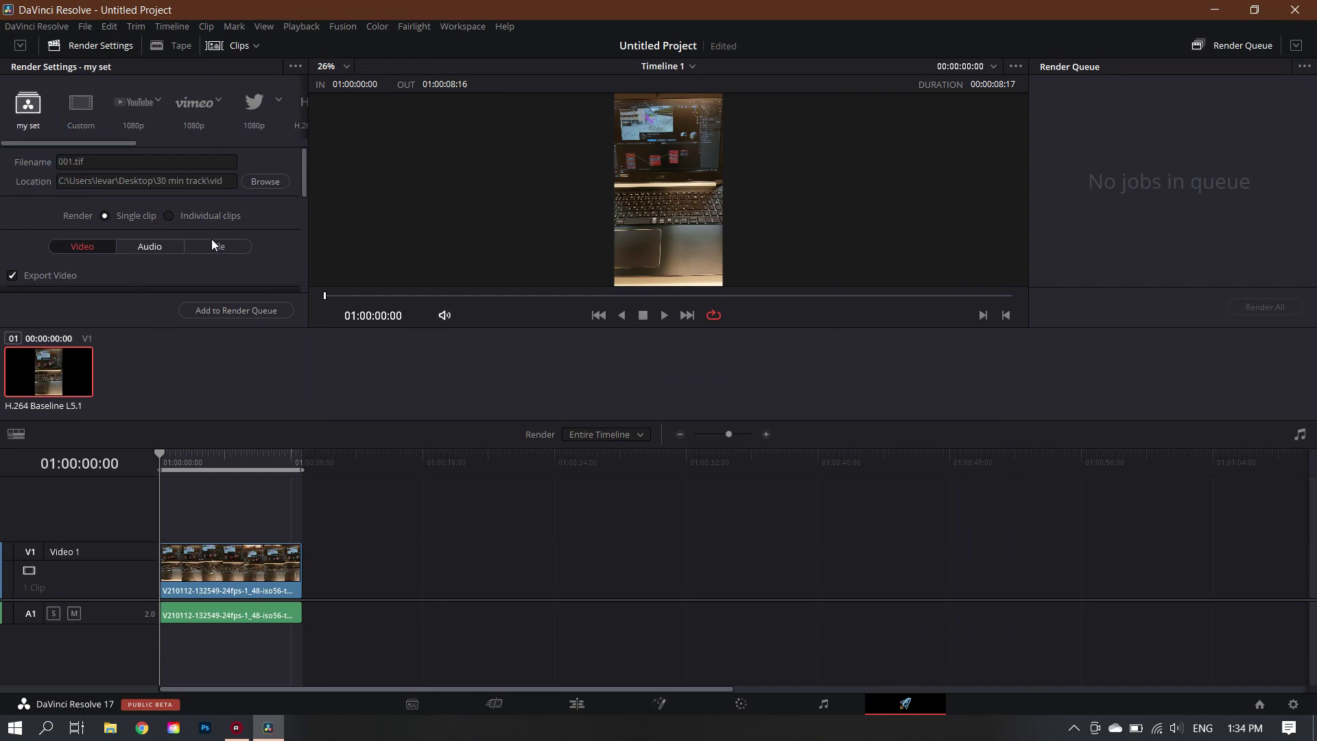
scroll(270, 225, "down", 2)
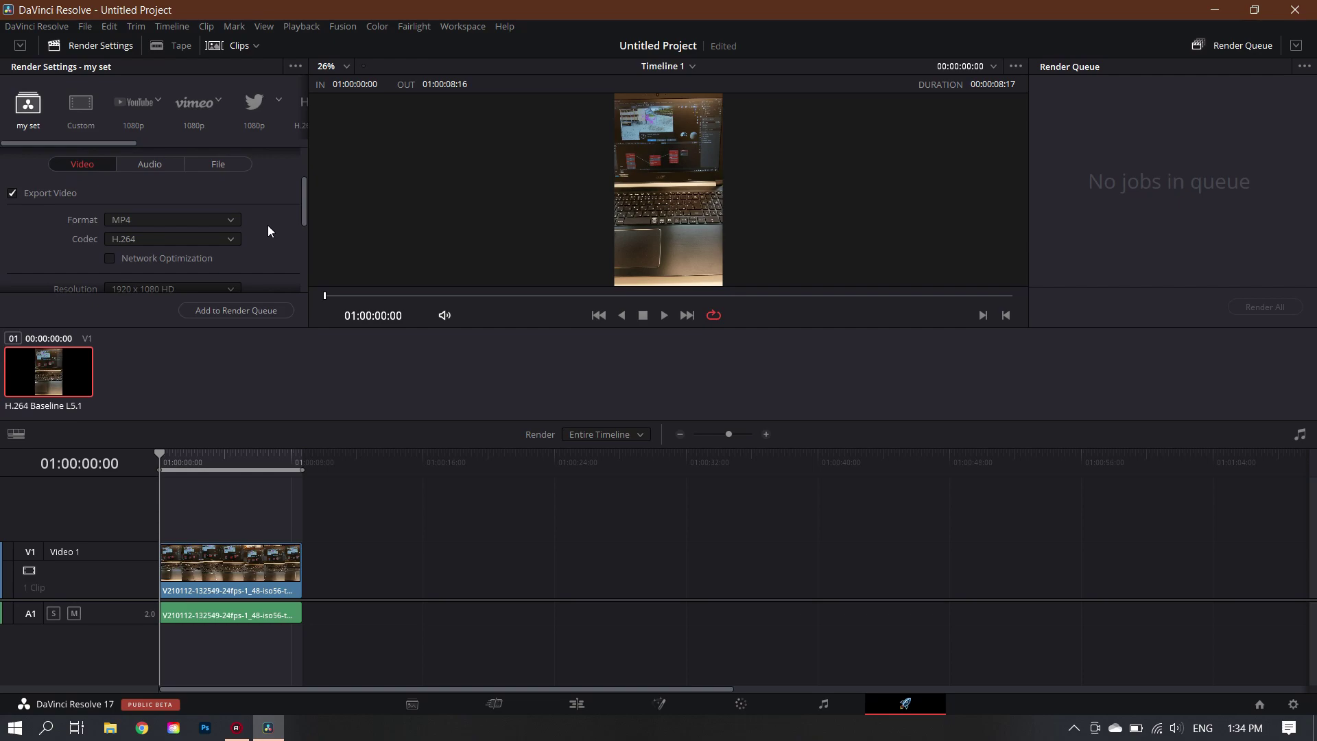
scroll(268, 225, "down", 1)
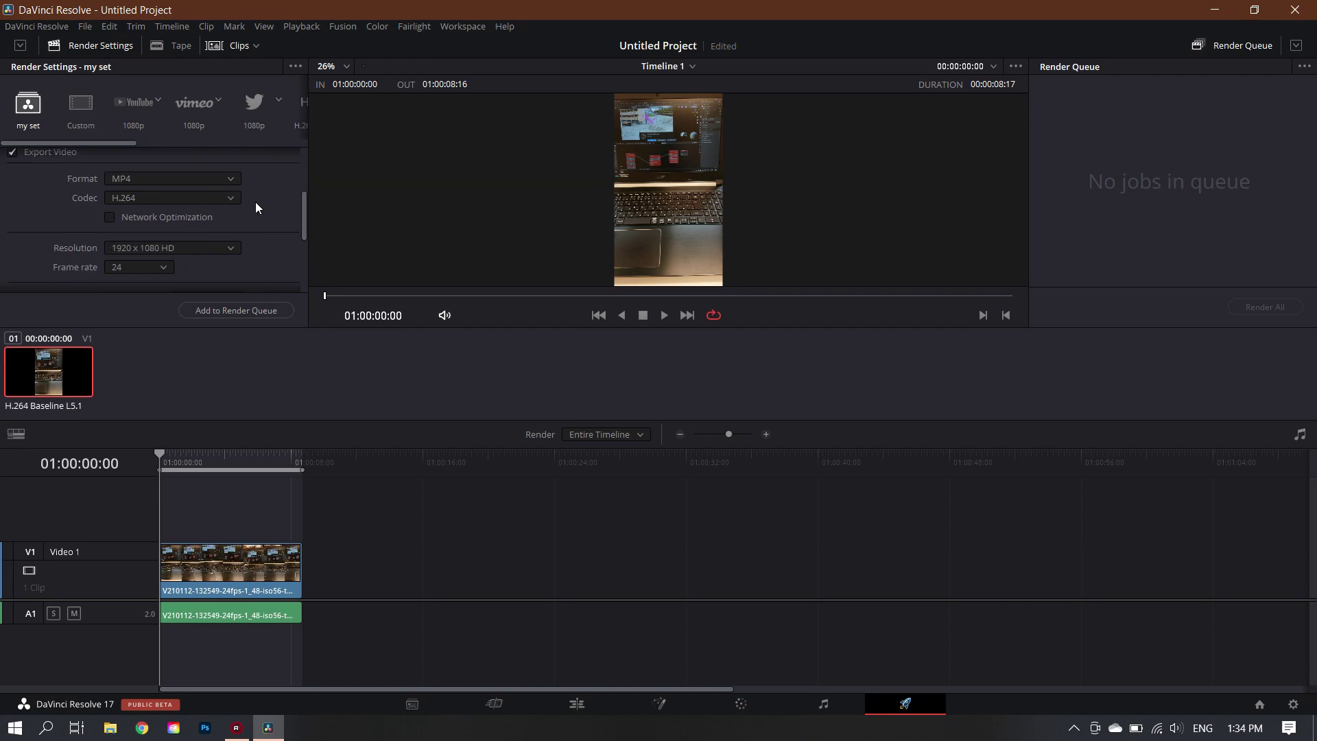
scroll(258, 210, "down", 1)
scroll(257, 209, "down", 1)
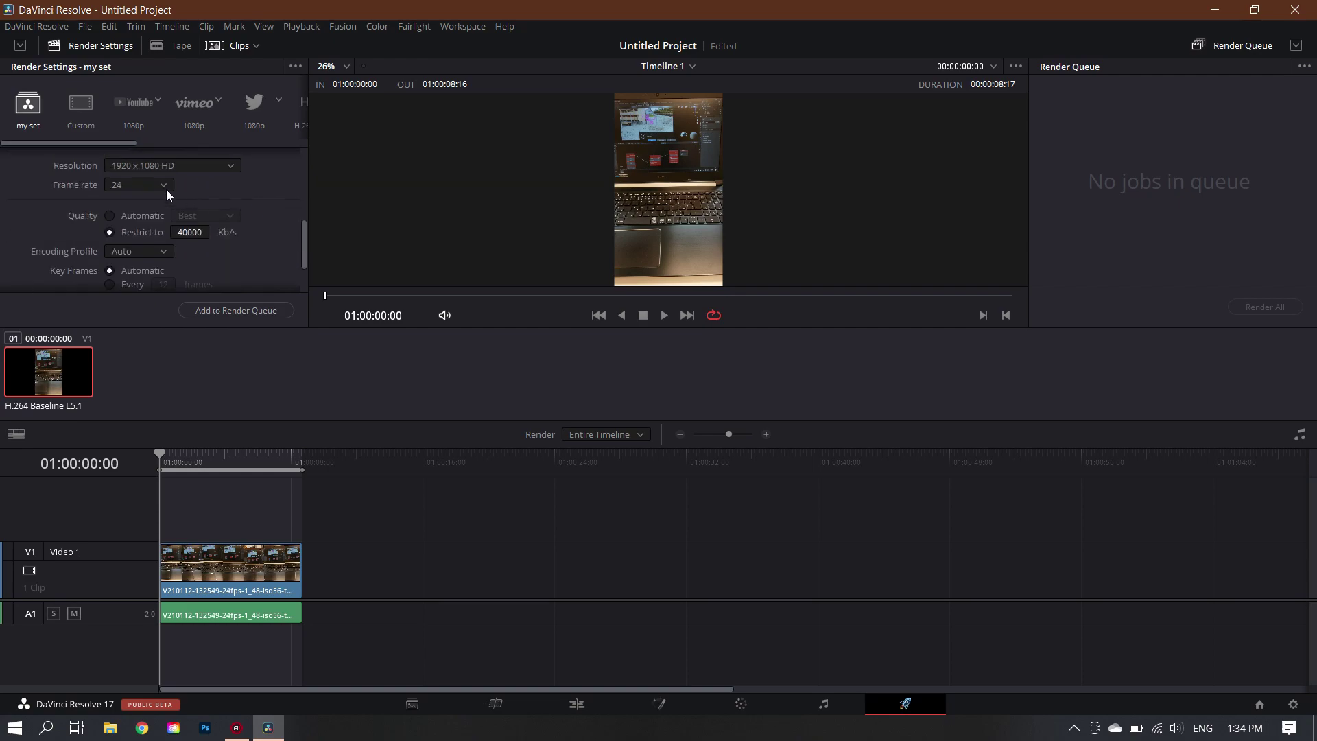
Set the render output resolution to custom 1080 x 1920
left_click(229, 169)
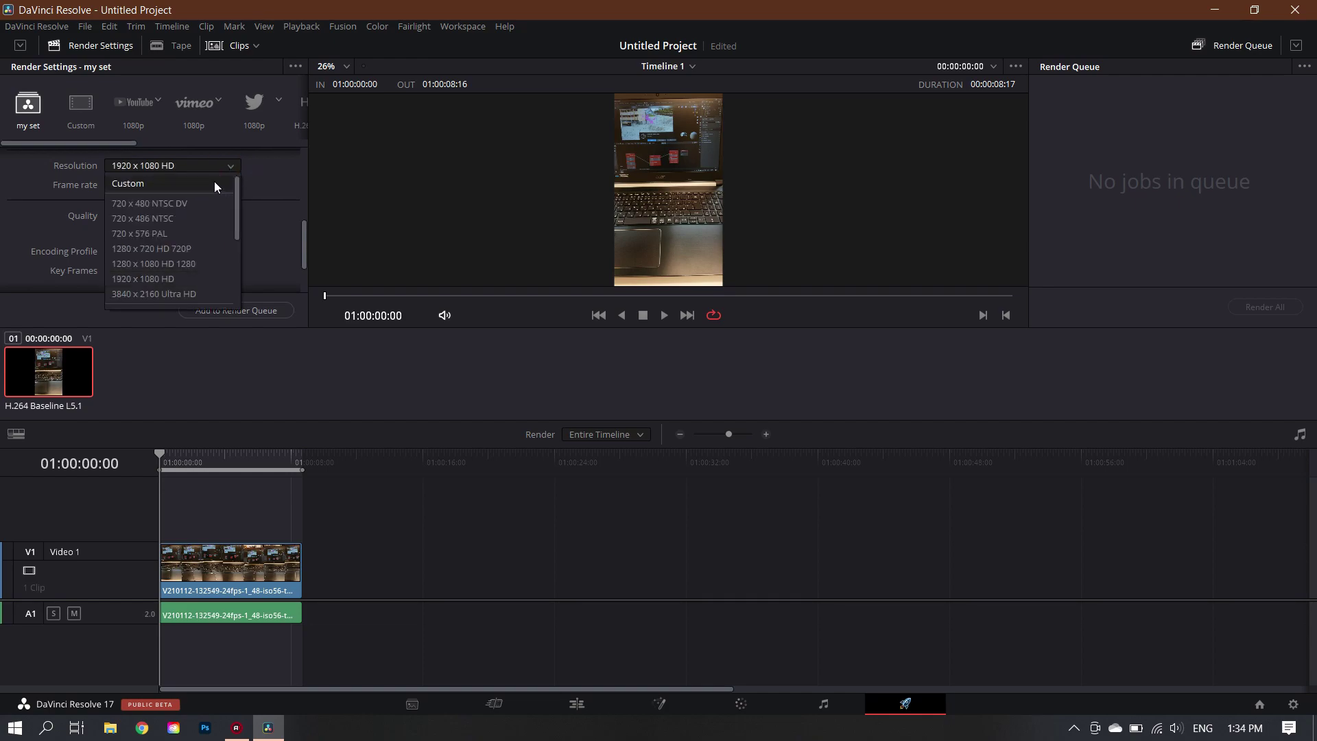
left_click(214, 183)
left_click(145, 186)
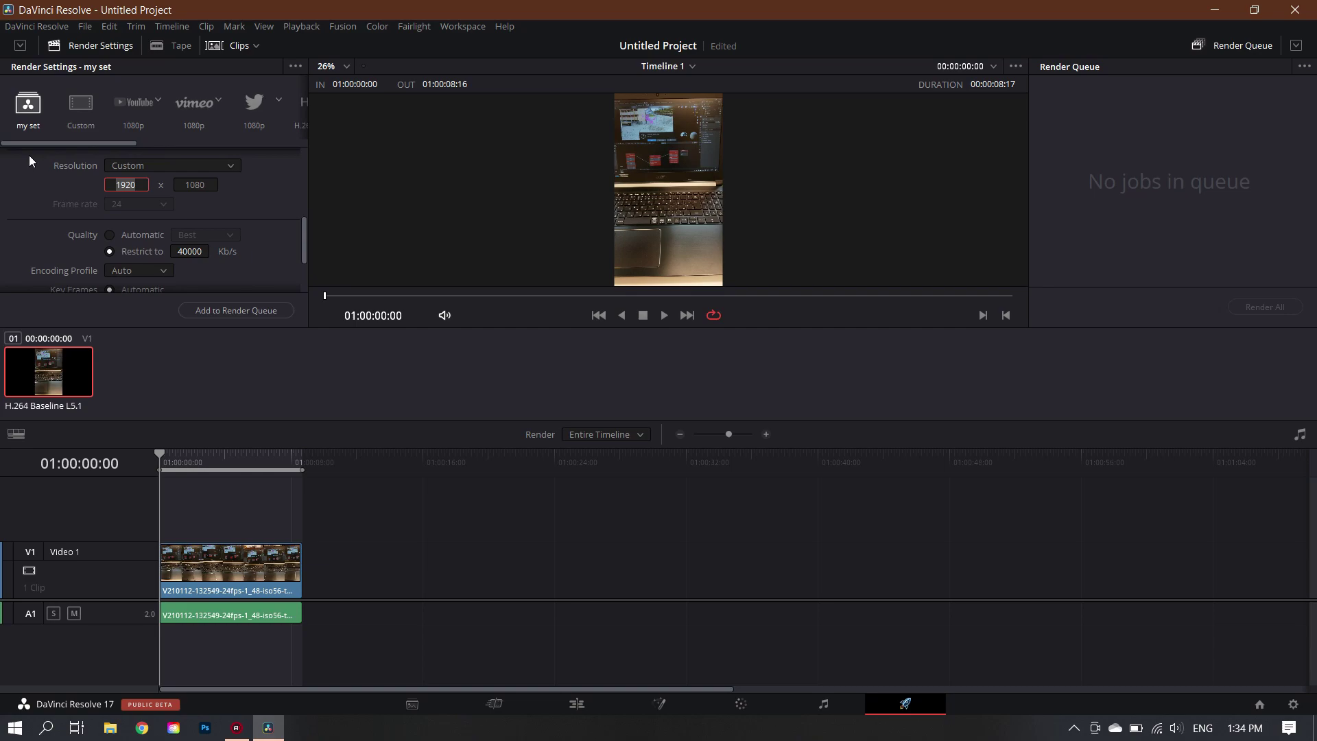
type("1080")
key("Tab")
type("1920")
Add the job to the render queue, render it, and save the project
left_click(265, 308)
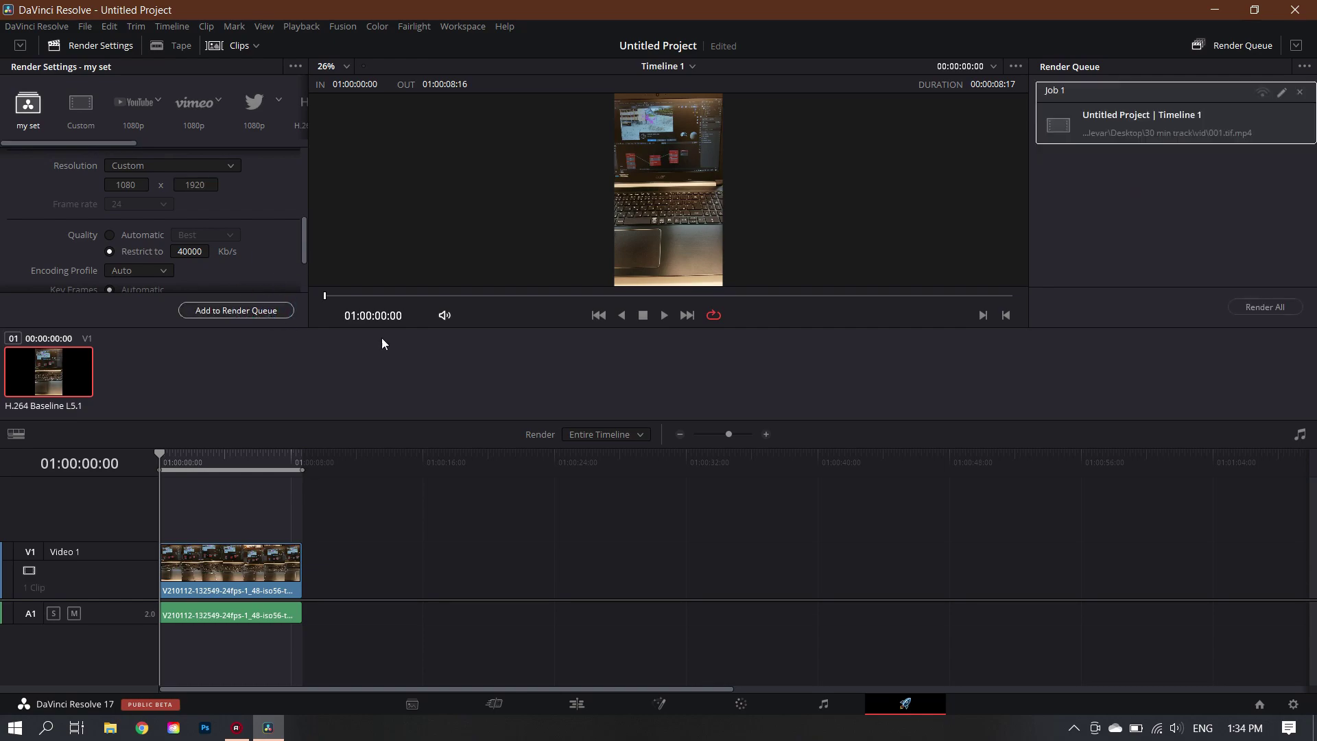
left_click(1266, 308)
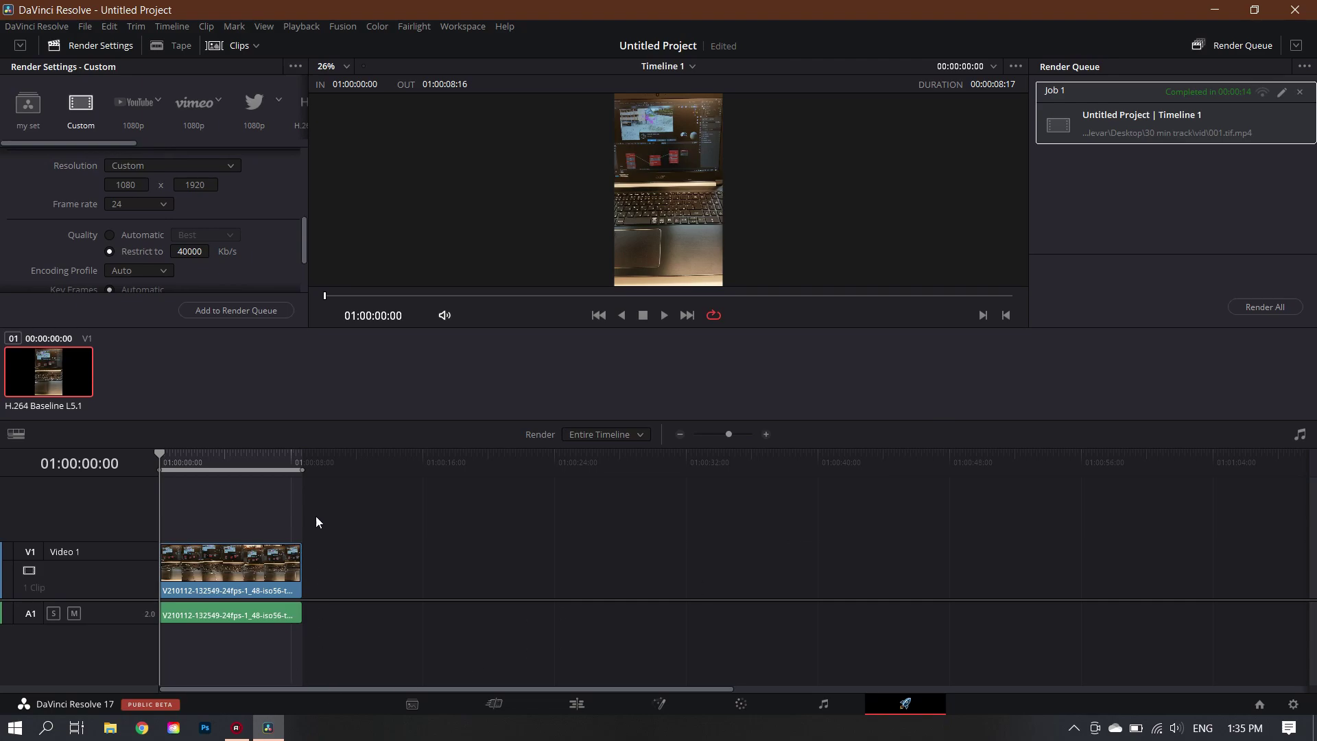
left_click(83, 28)
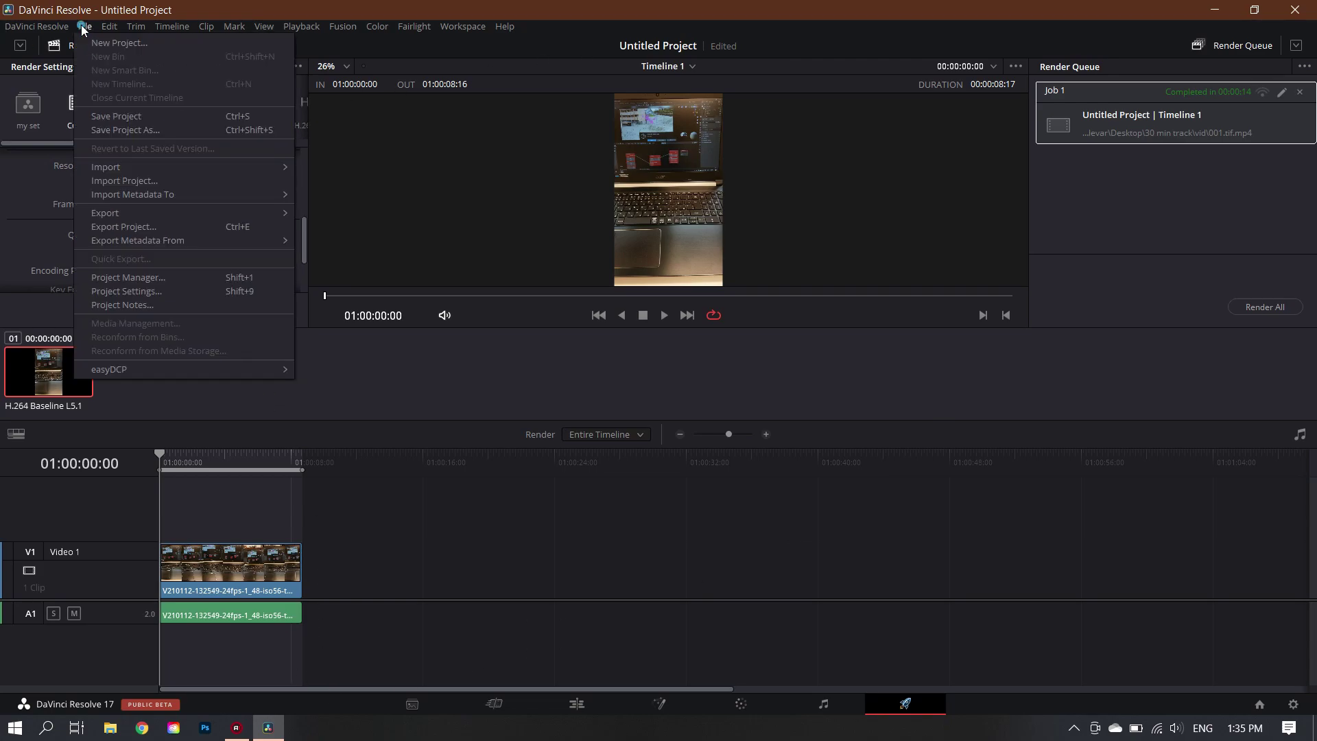
left_click(137, 117)
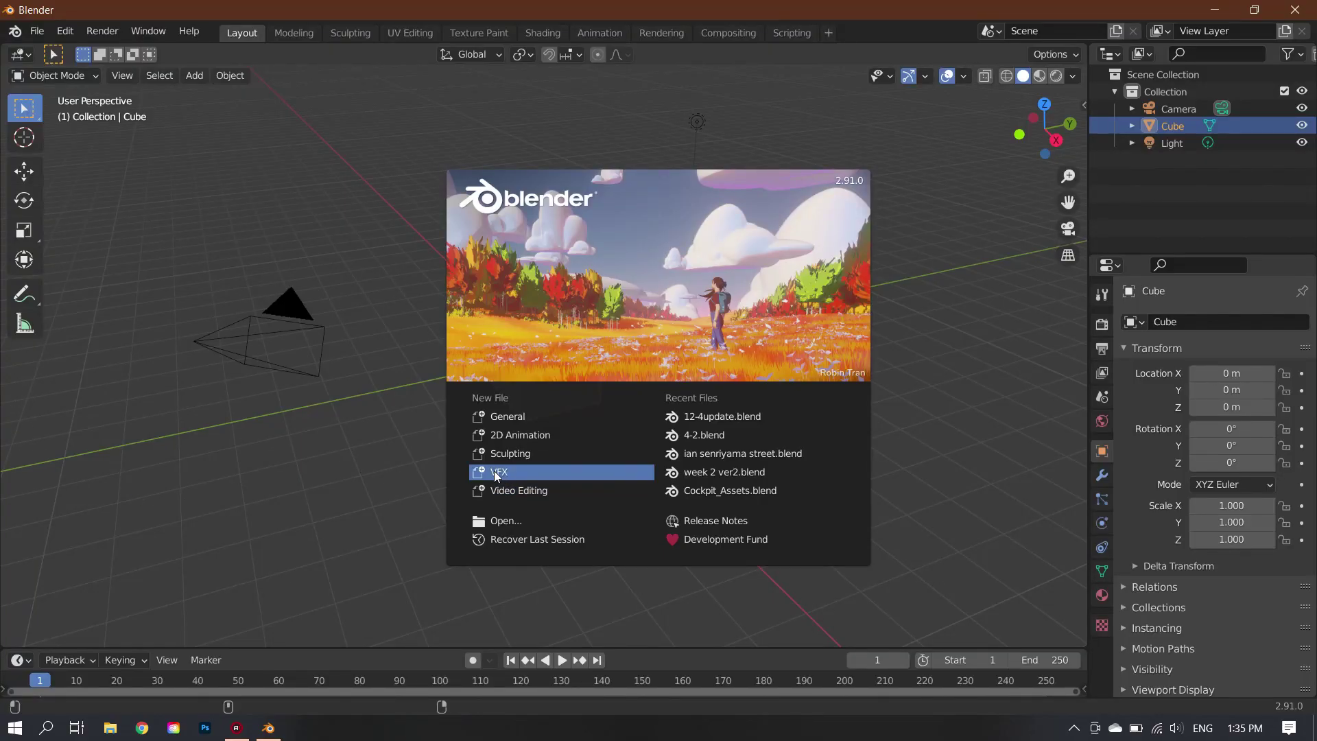
Turn the main area into the Movie Clip Editor and set the output resolution to 1080 x 1920
left_click(391, 466)
double_click(41, 32)
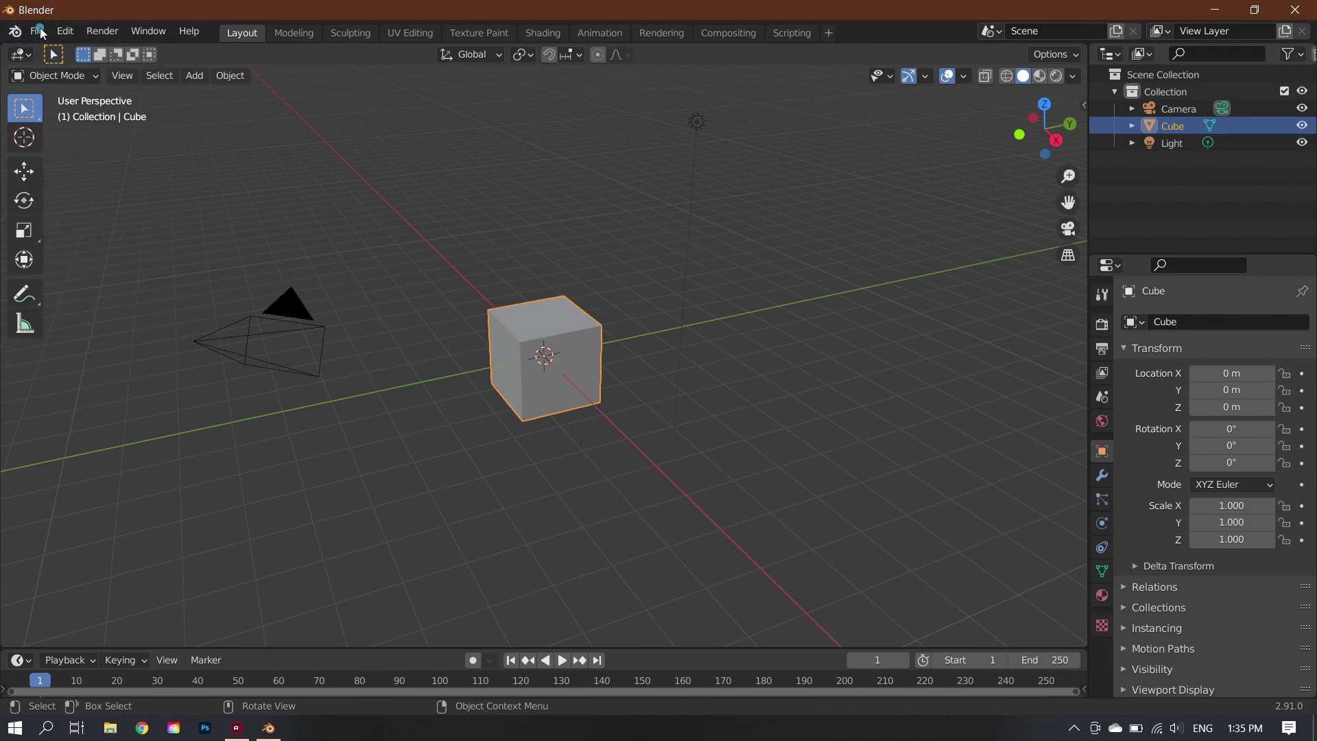
left_click(20, 54)
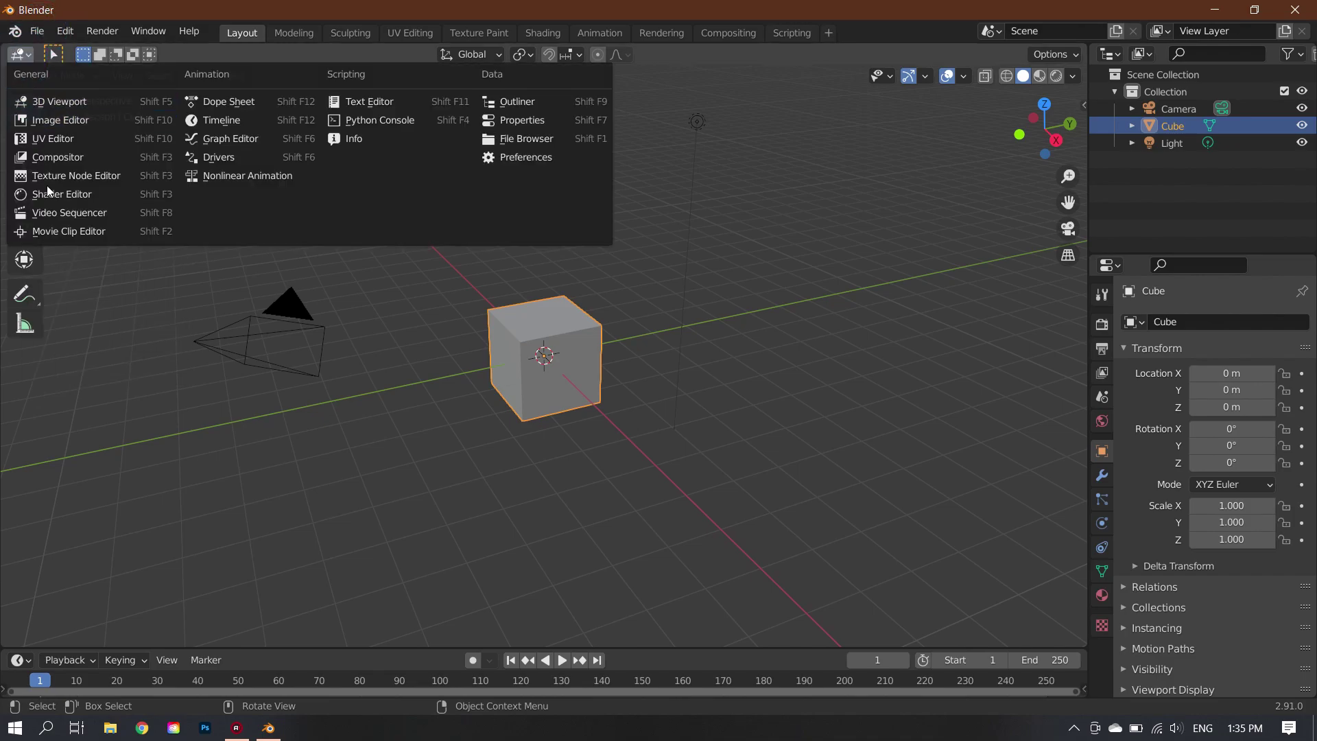
left_click(62, 232)
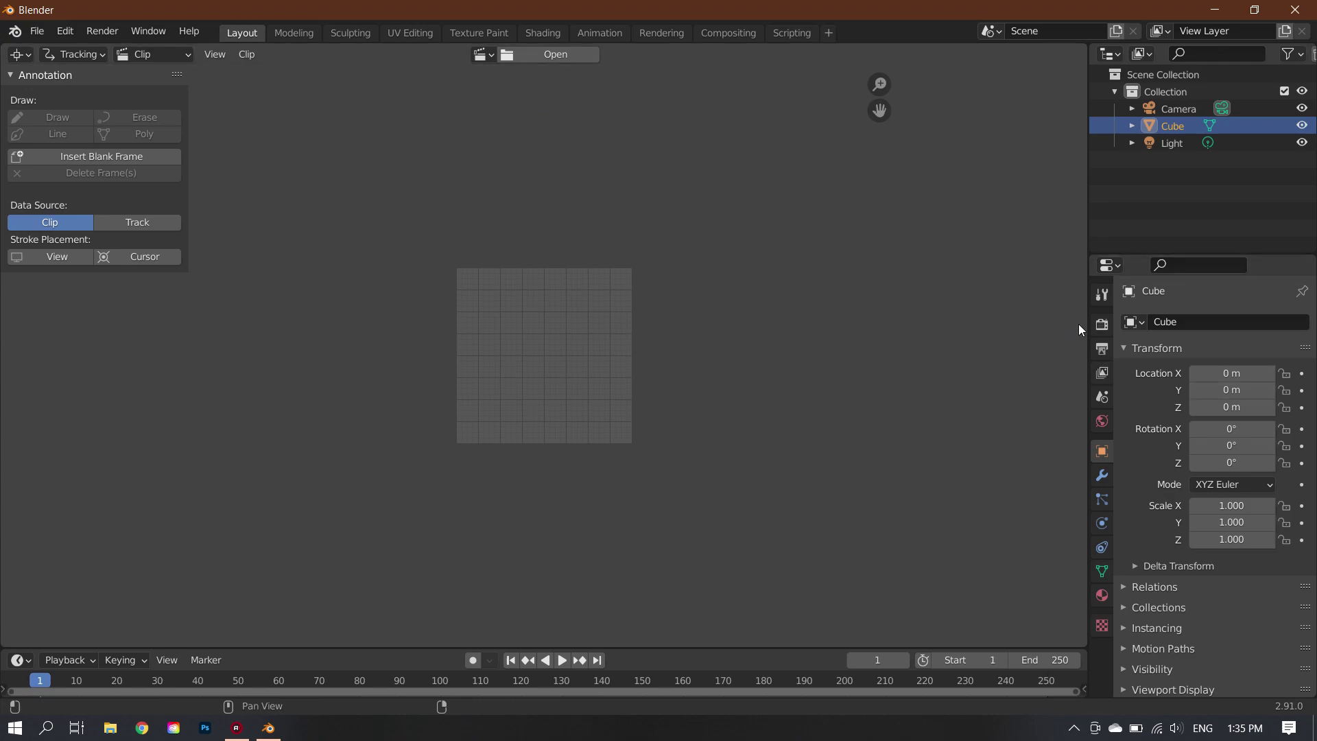
left_click(1100, 325)
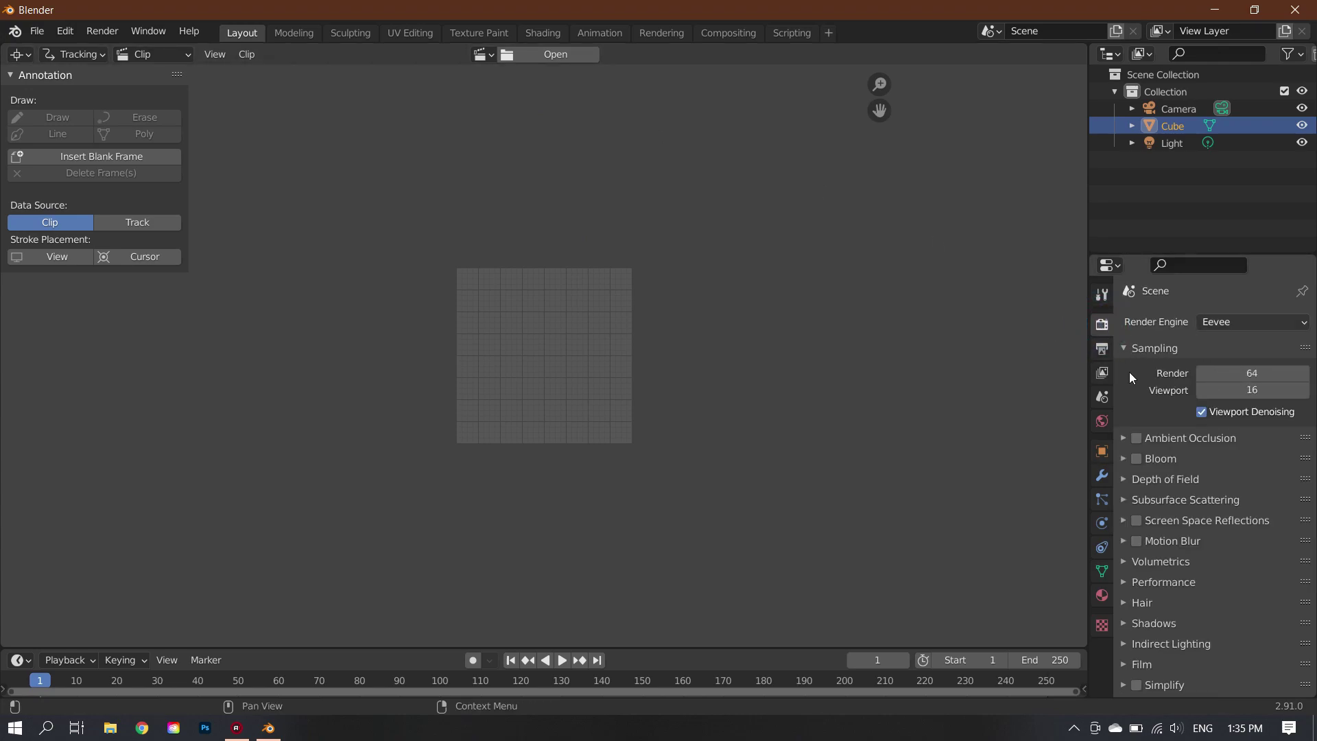
left_click(1100, 421)
left_click(1102, 372)
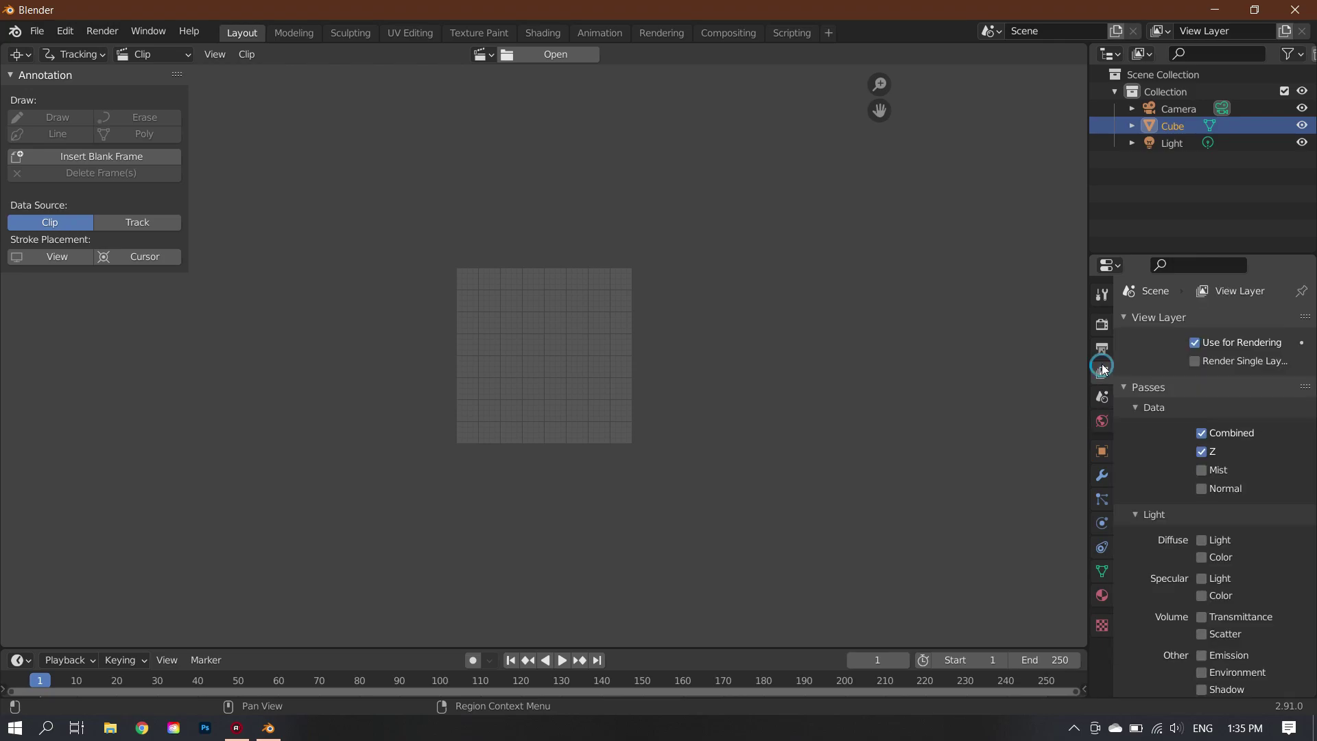
left_click(1102, 348)
left_click(1257, 343)
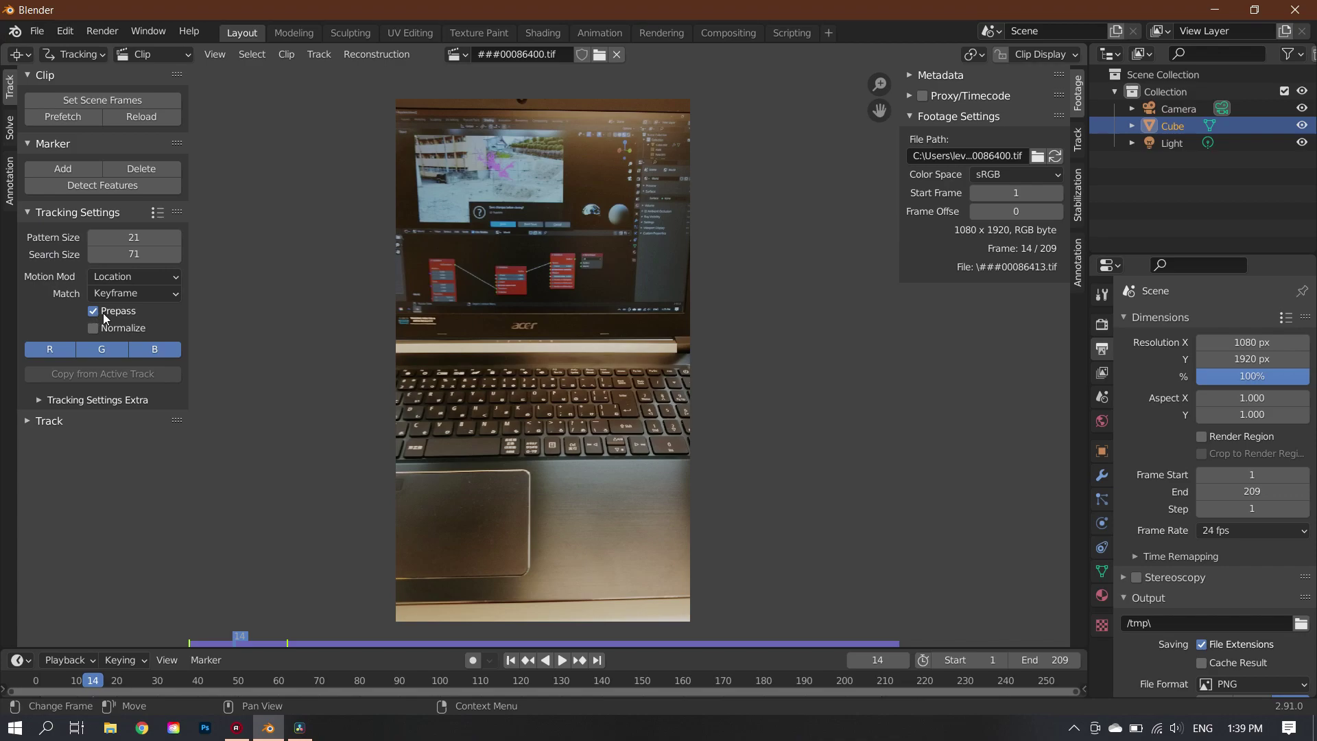
Set the tracking correlation threshold to 0.9 and the motion model to Affine
left_click(42, 400)
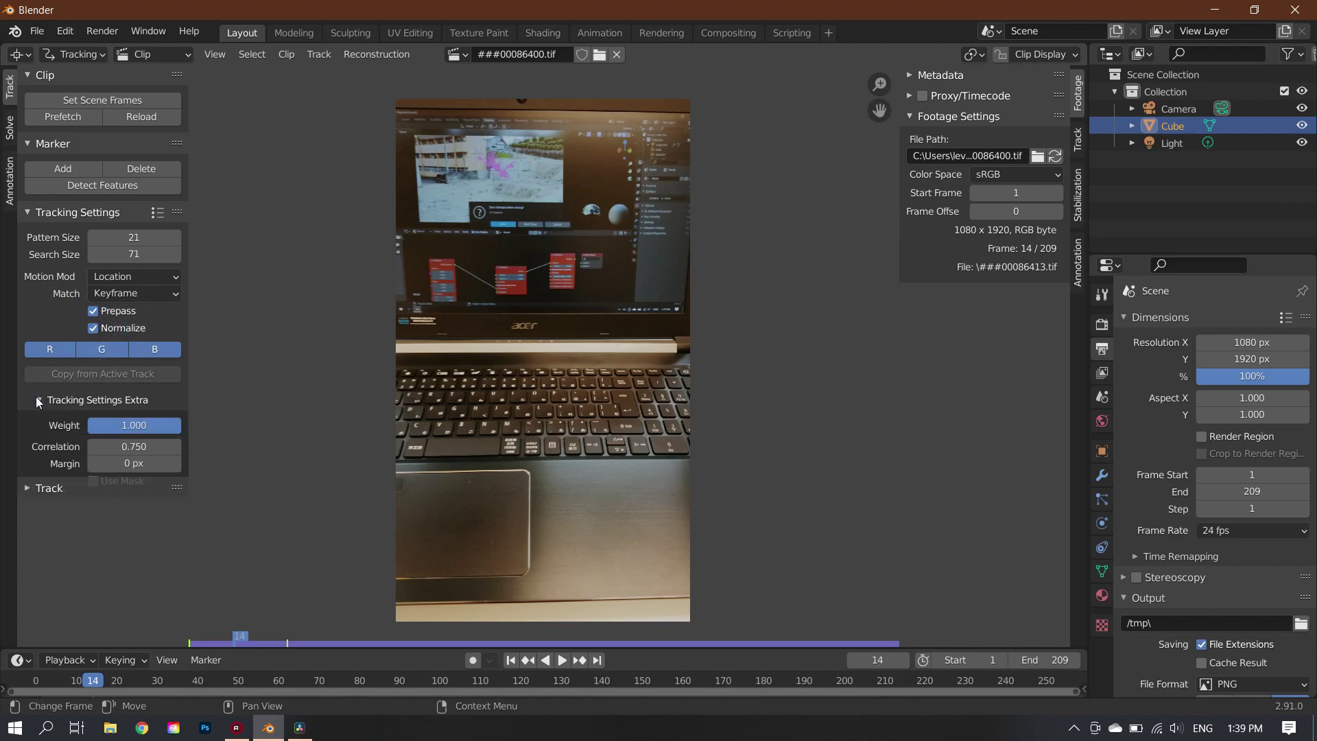
left_click(152, 454)
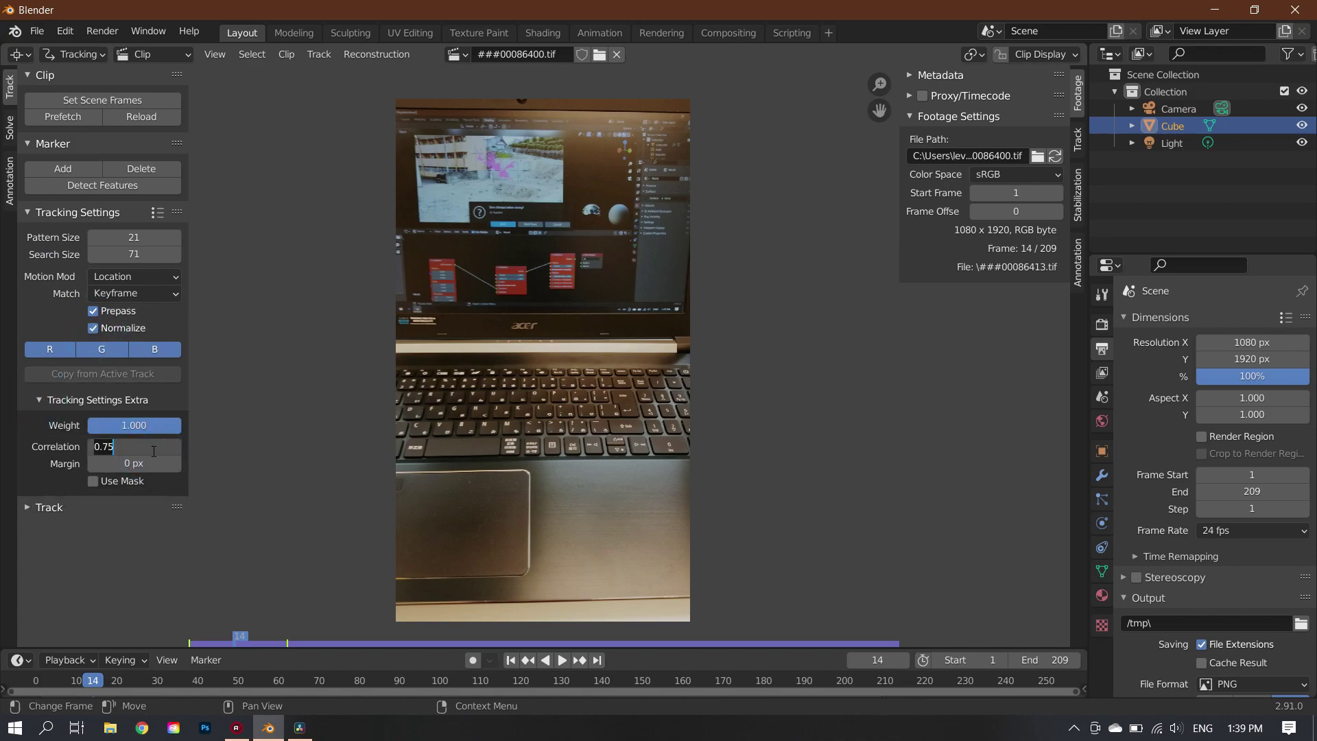
type(".9")
key("Return")
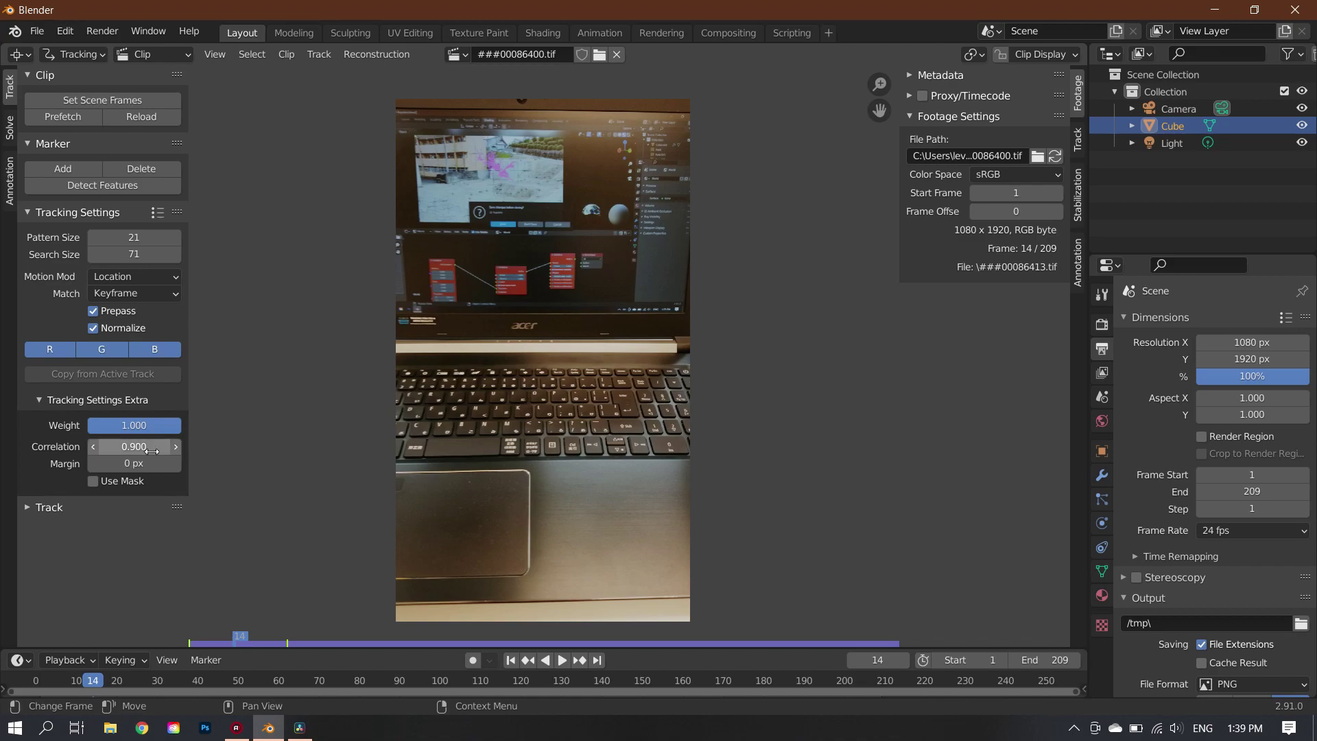
left_click(28, 508)
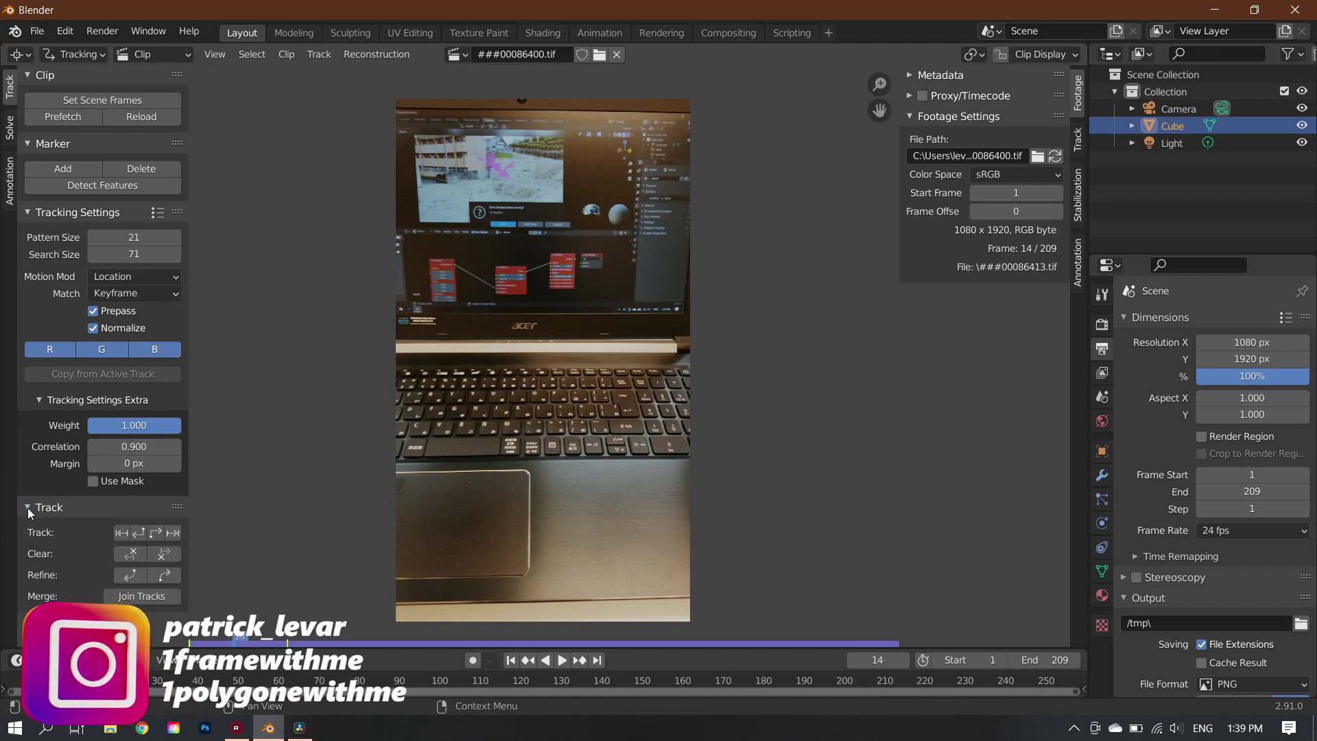
left_click(143, 278)
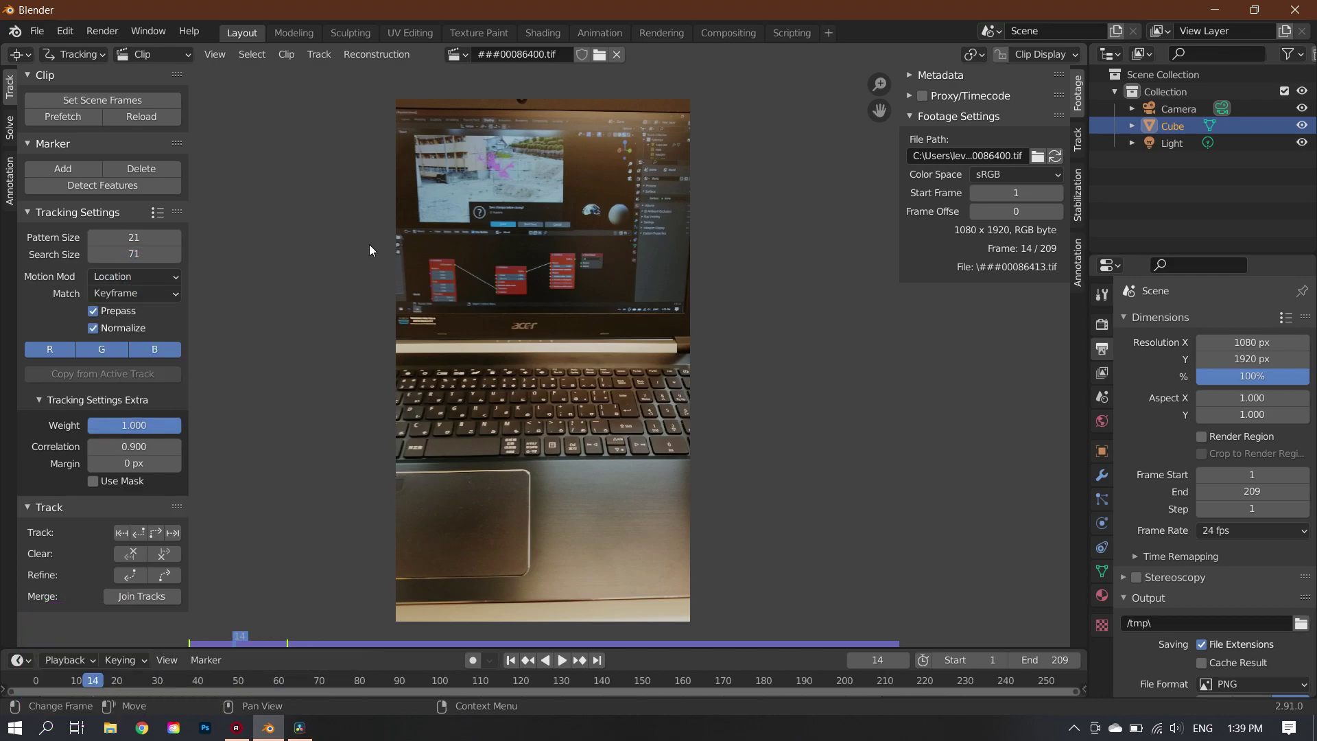
left_click(154, 278)
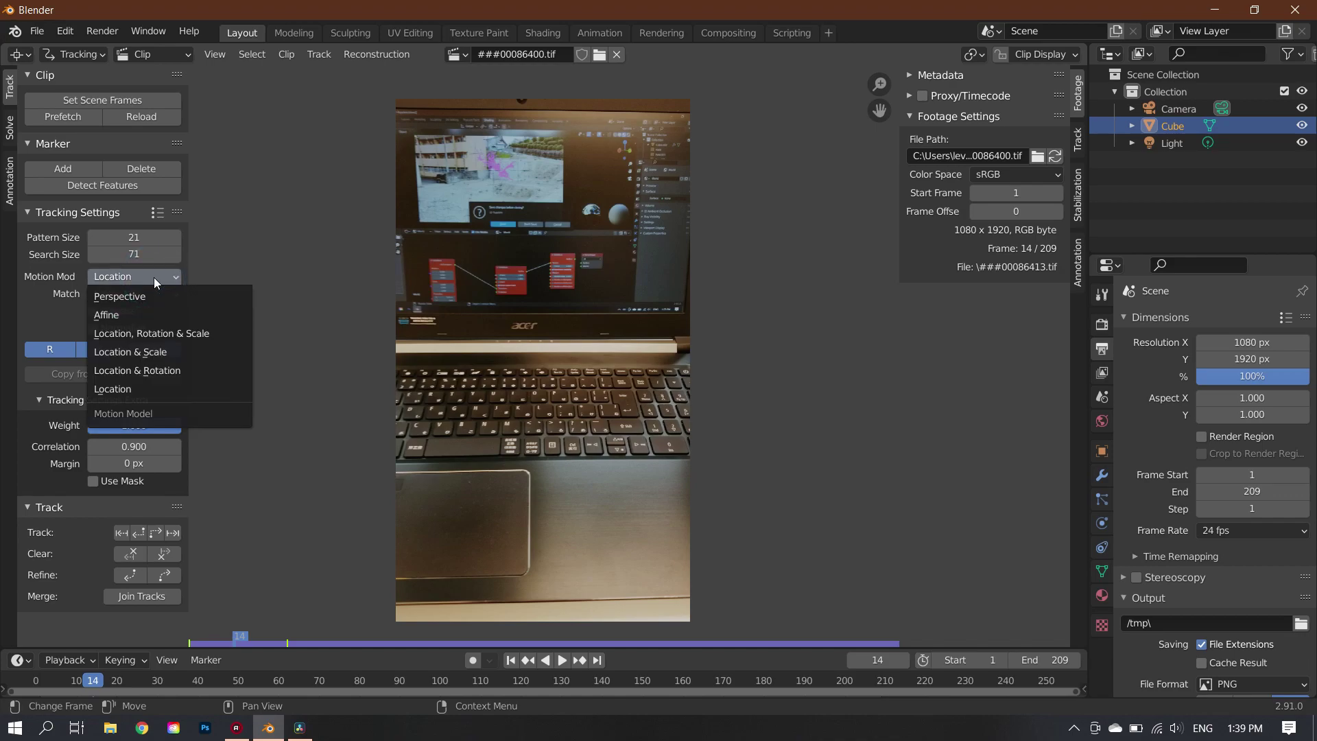
left_click(144, 315)
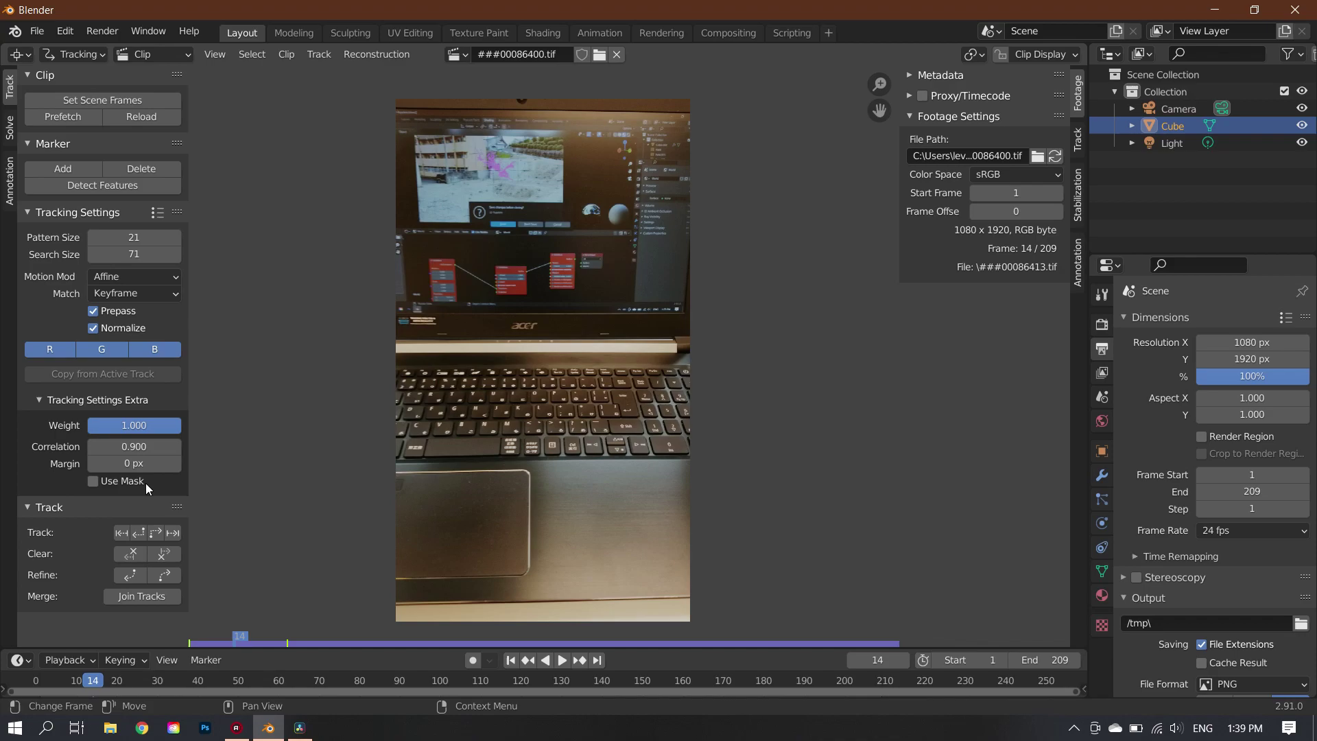
Detect feature markers repeatedly and track them forward and backward through the clip
left_click(89, 186)
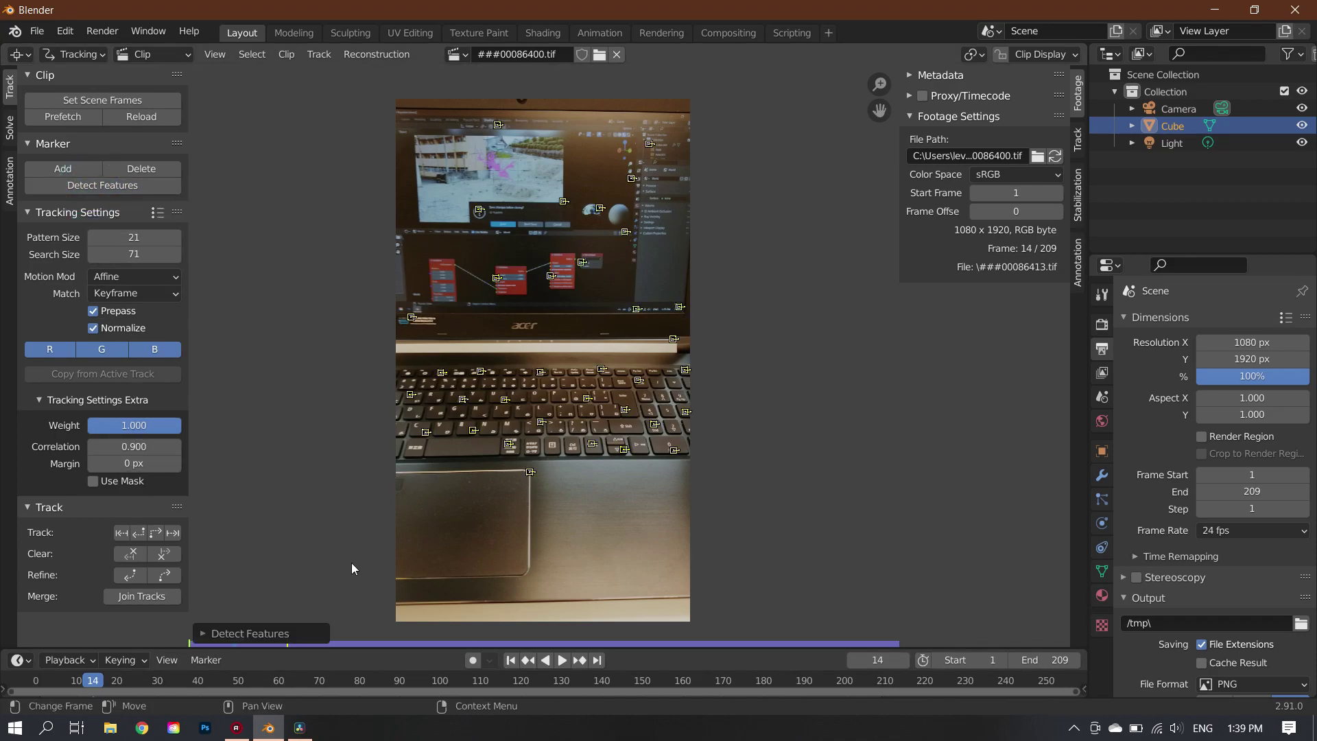
left_click(155, 534)
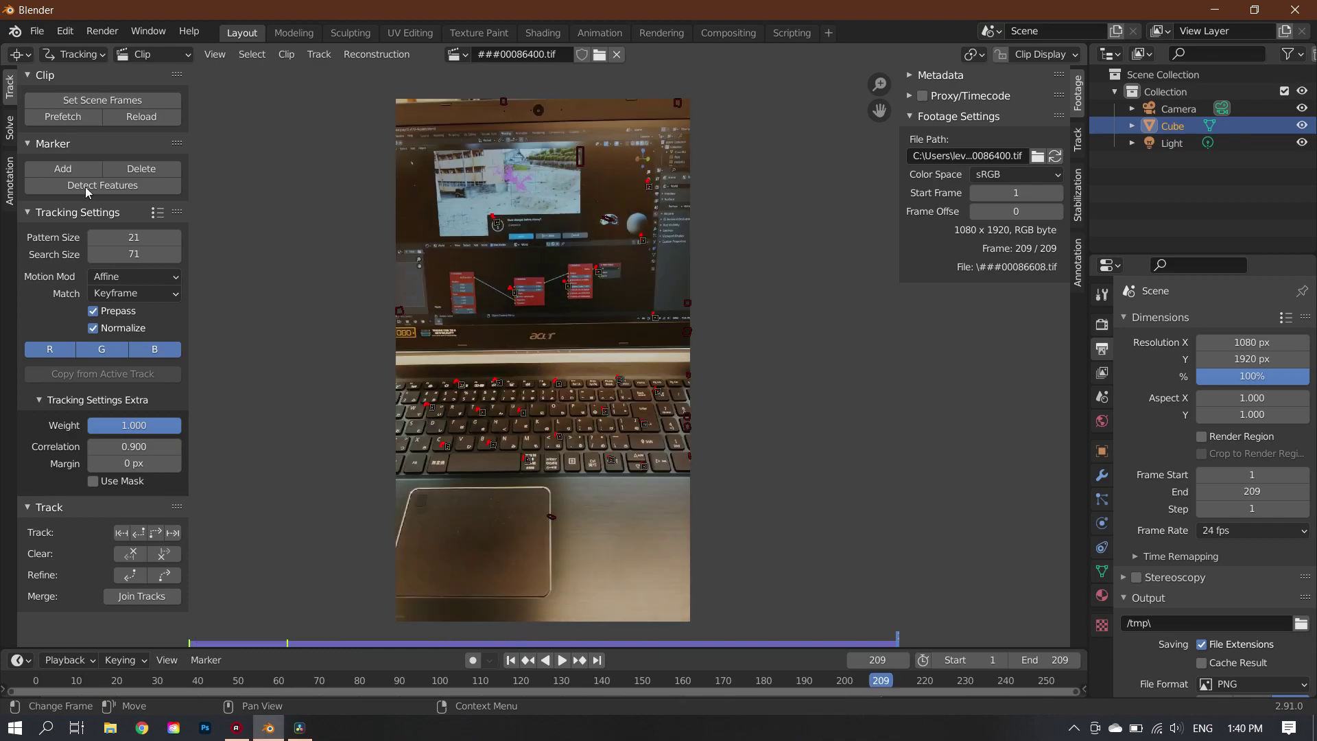
left_click(85, 186)
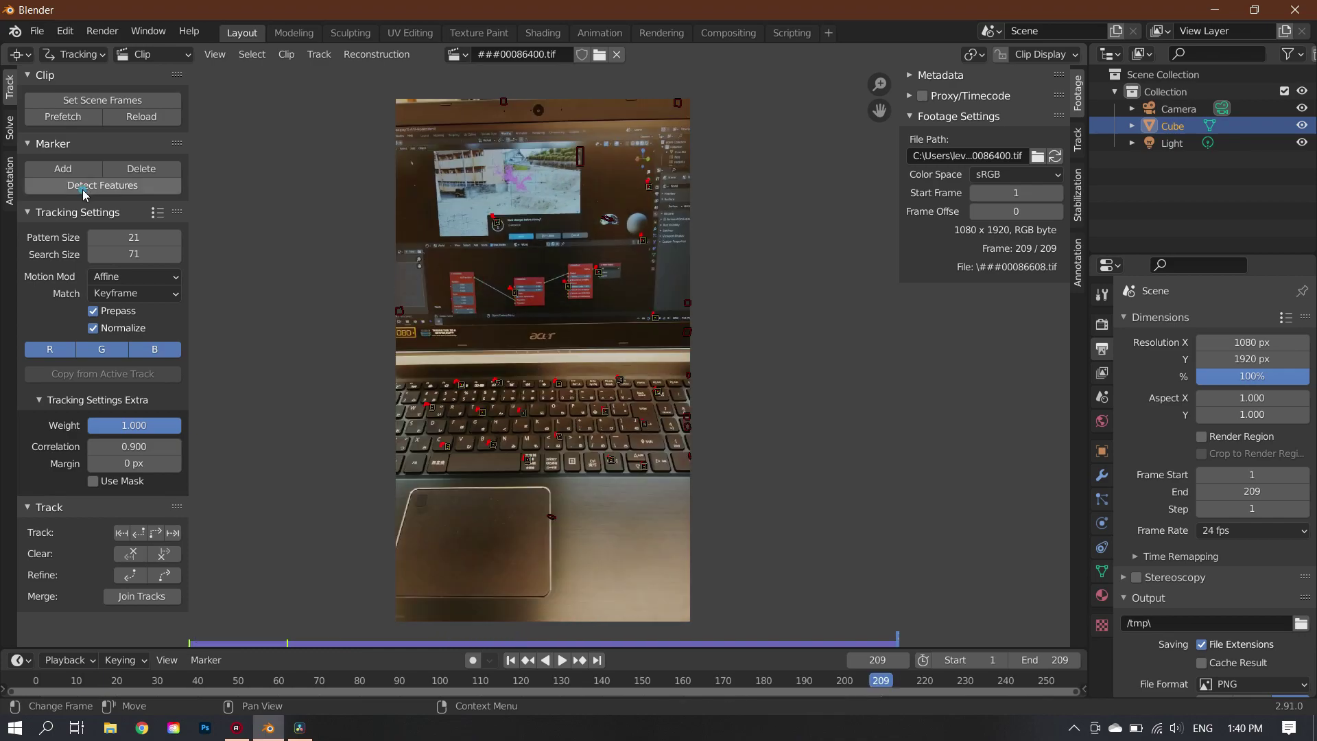
left_click(139, 532)
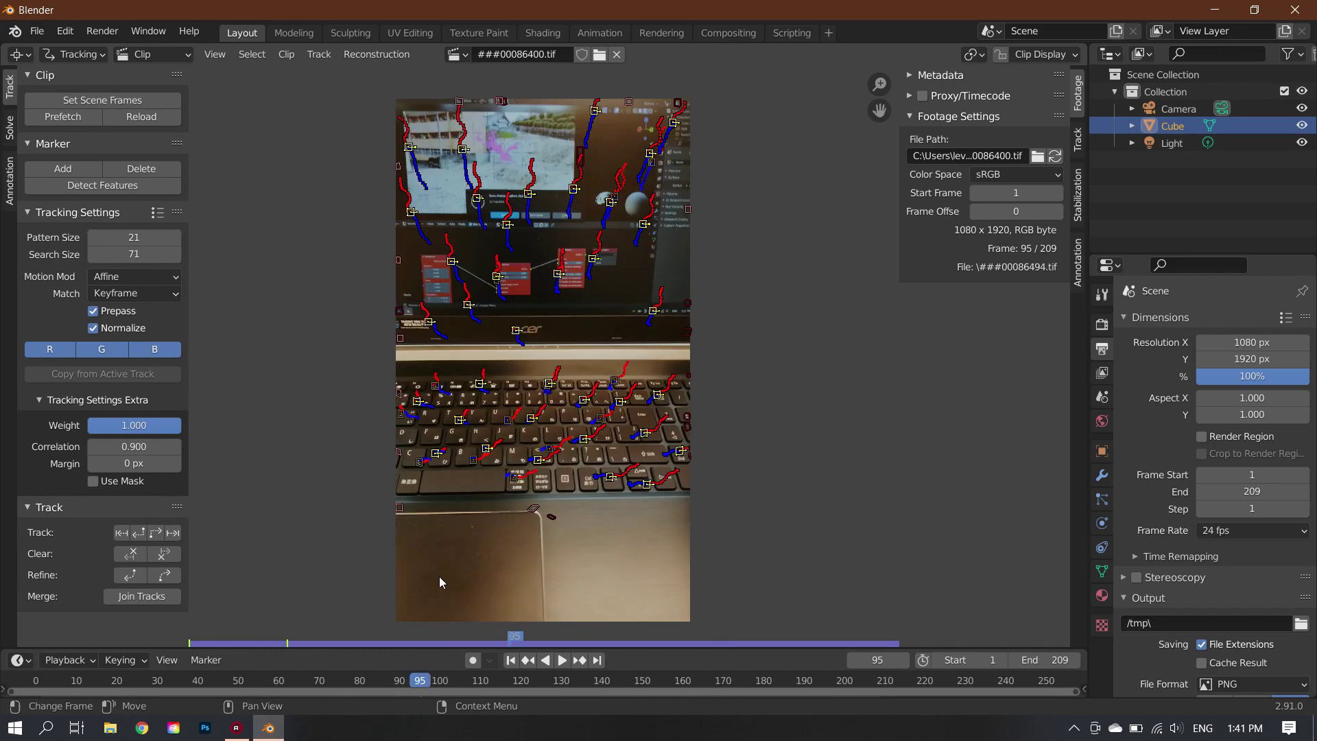
left_click(439, 576)
left_click(123, 186)
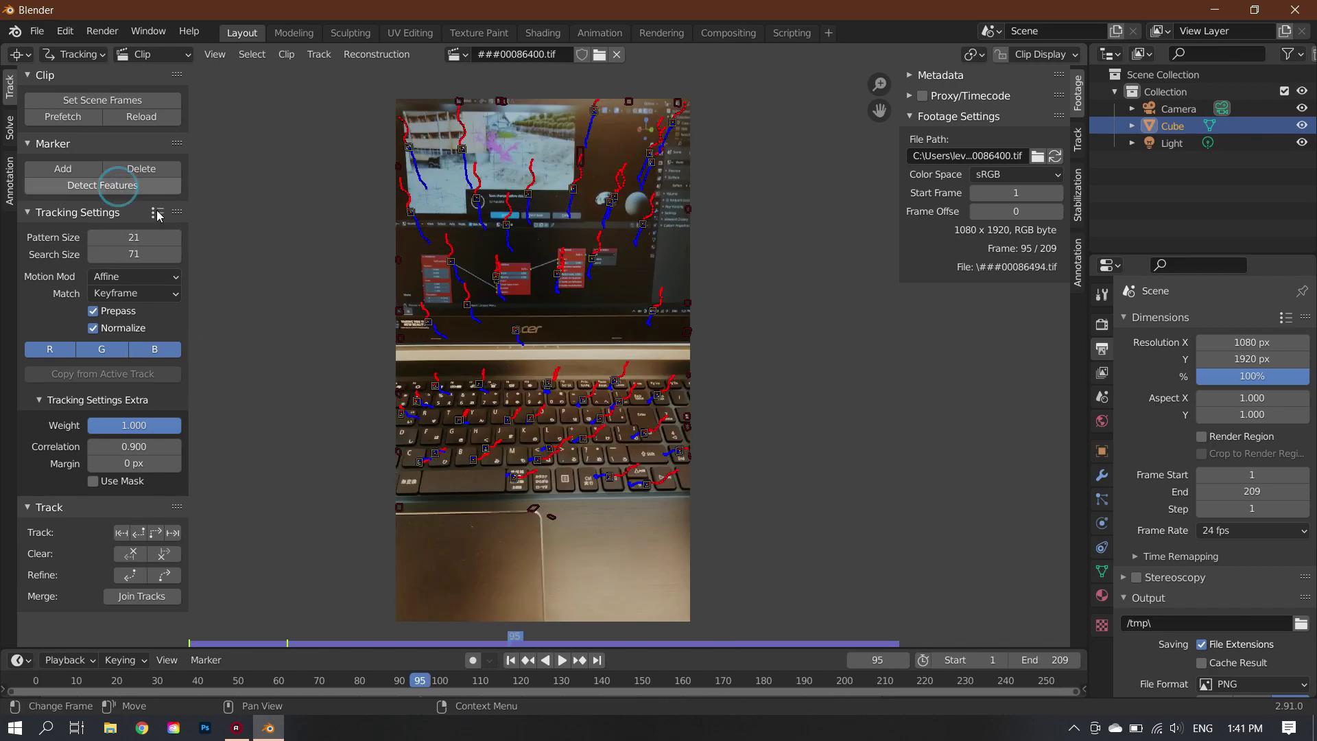
left_click(156, 533)
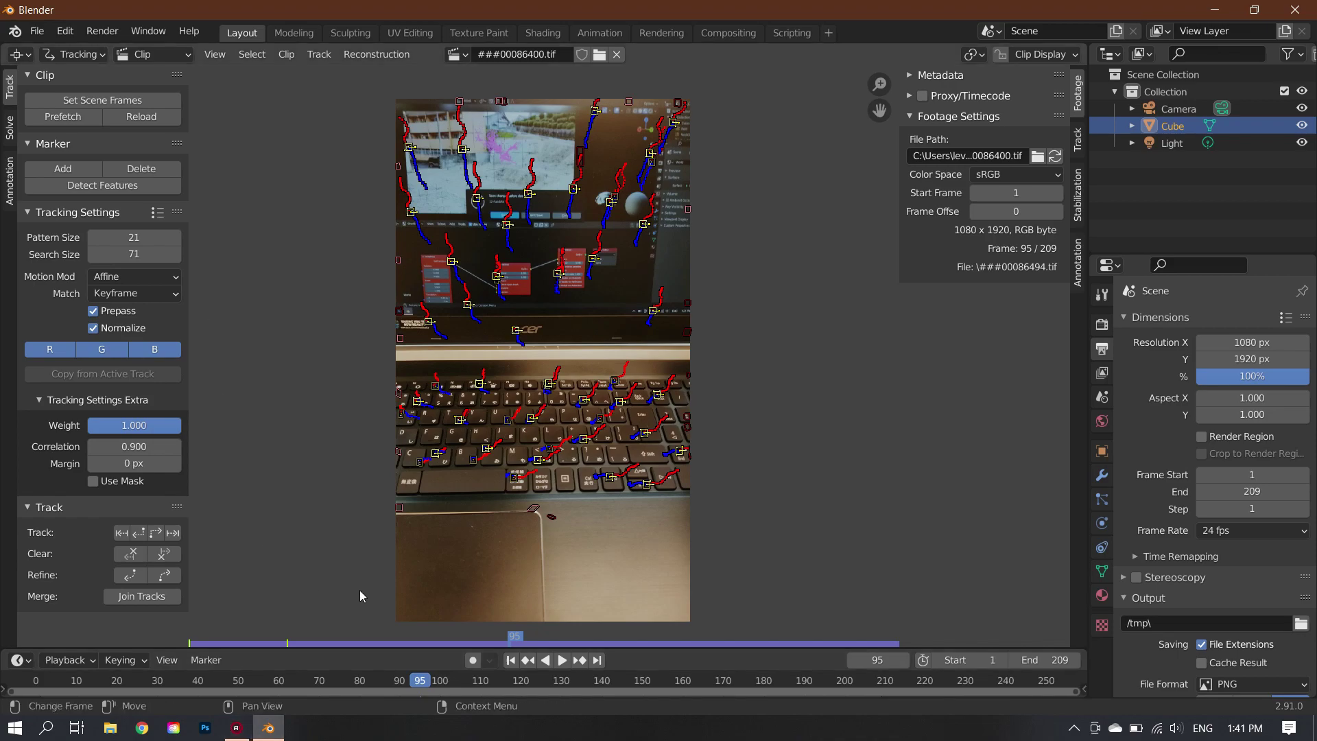
left_click(118, 186)
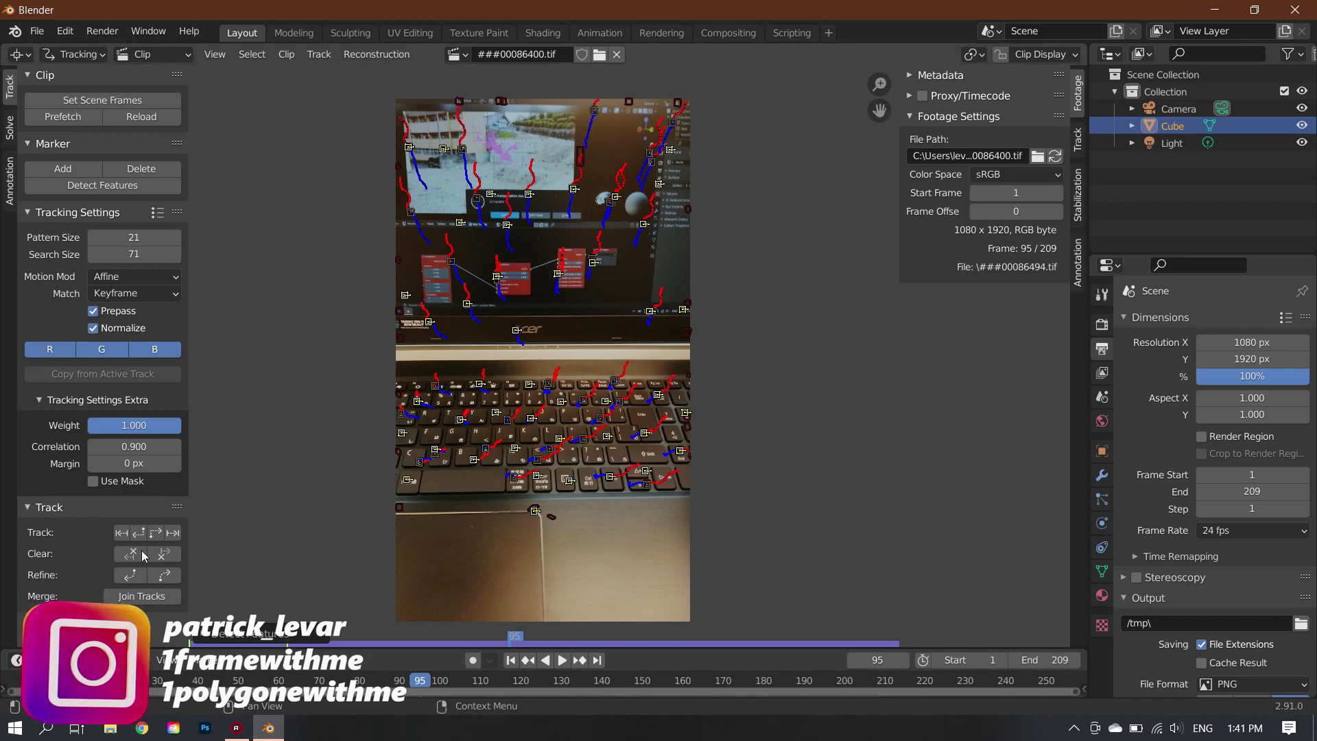
left_click(157, 533)
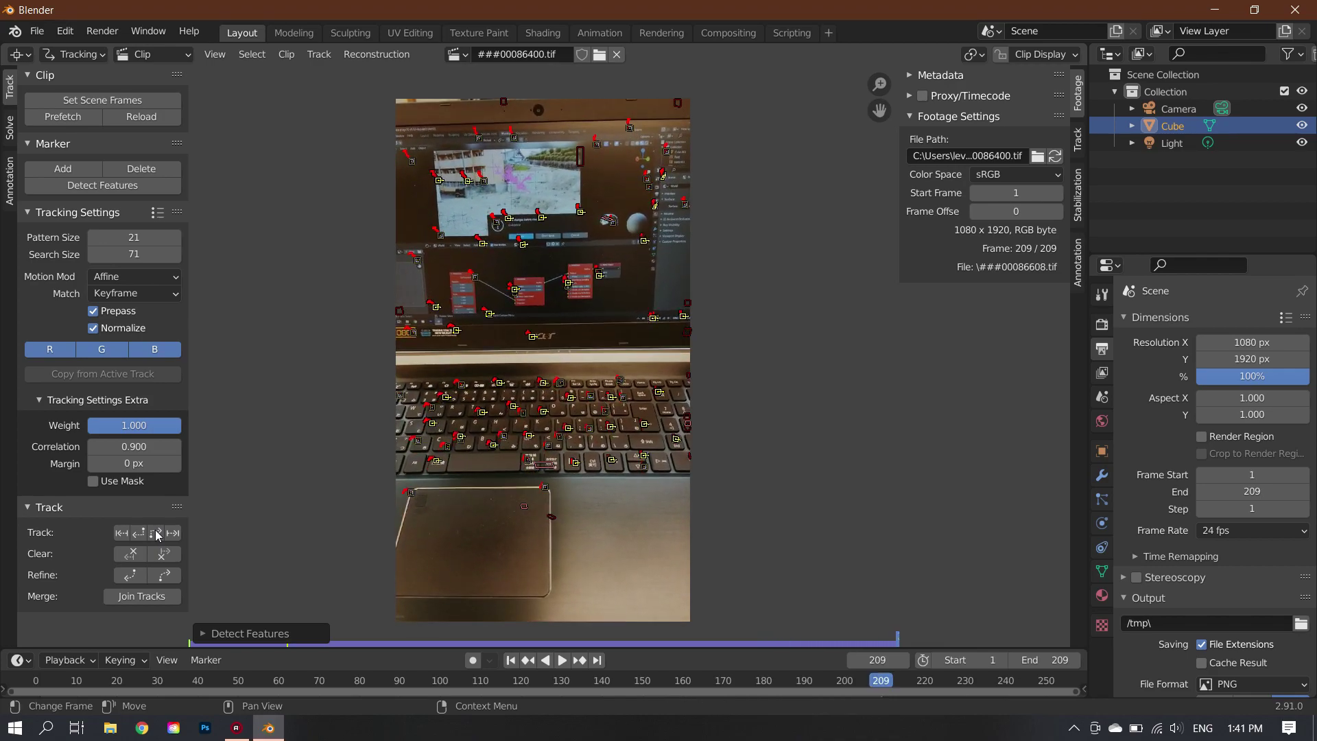
At frame 95, detect new features and track them backward to frame 1
left_click(890, 663)
type("95")
key("Return")
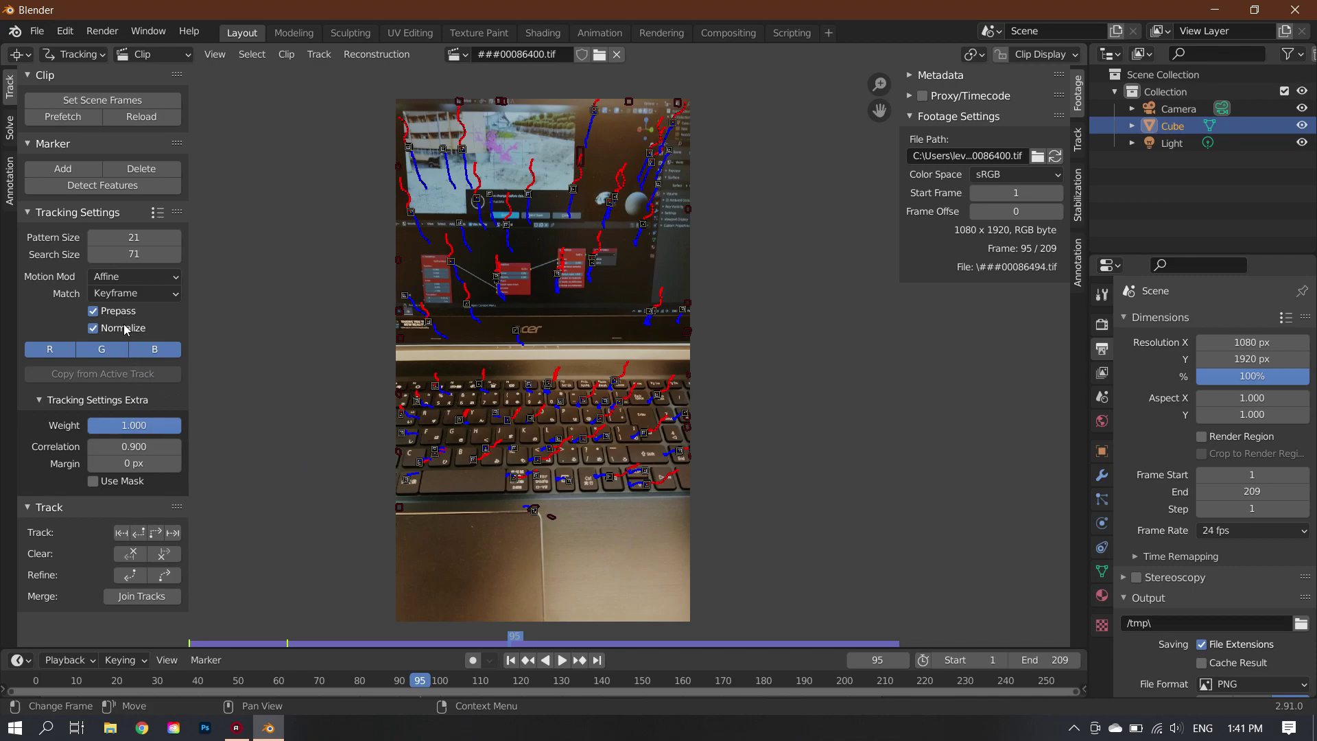
left_click(102, 185)
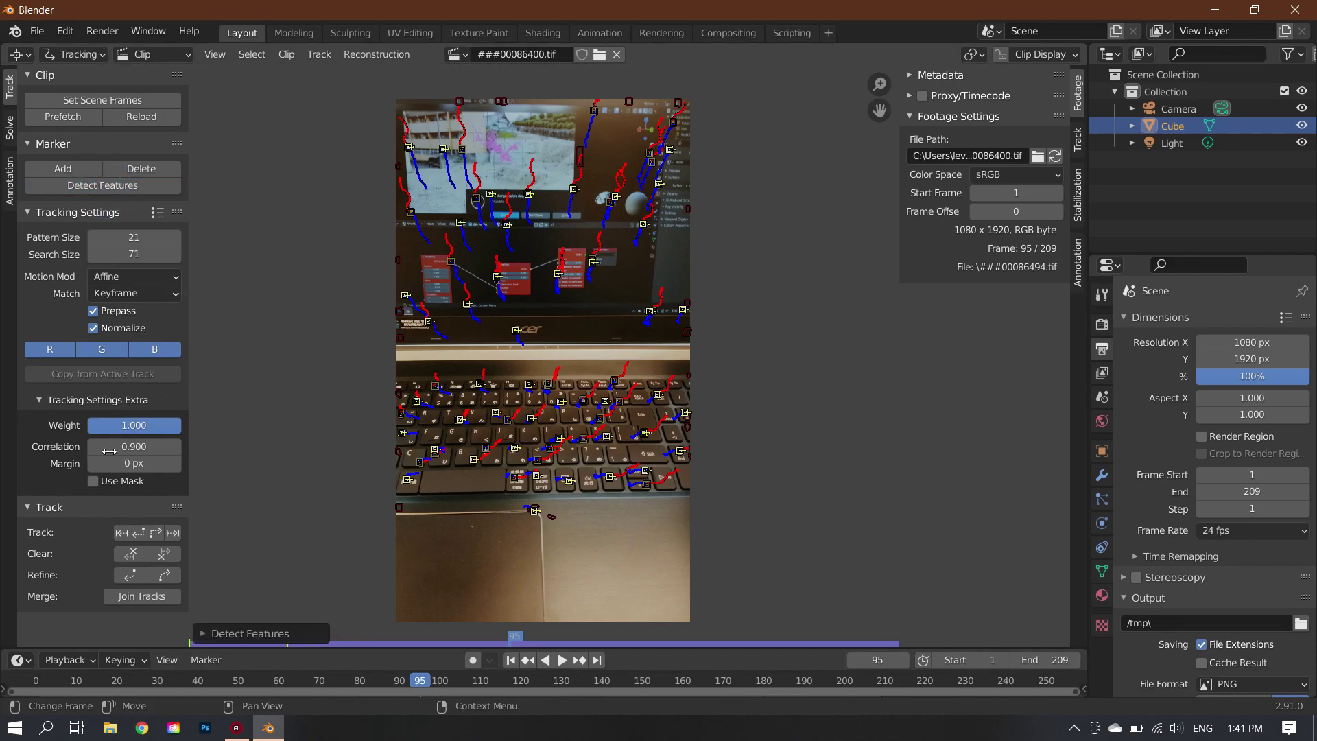
left_click(143, 532)
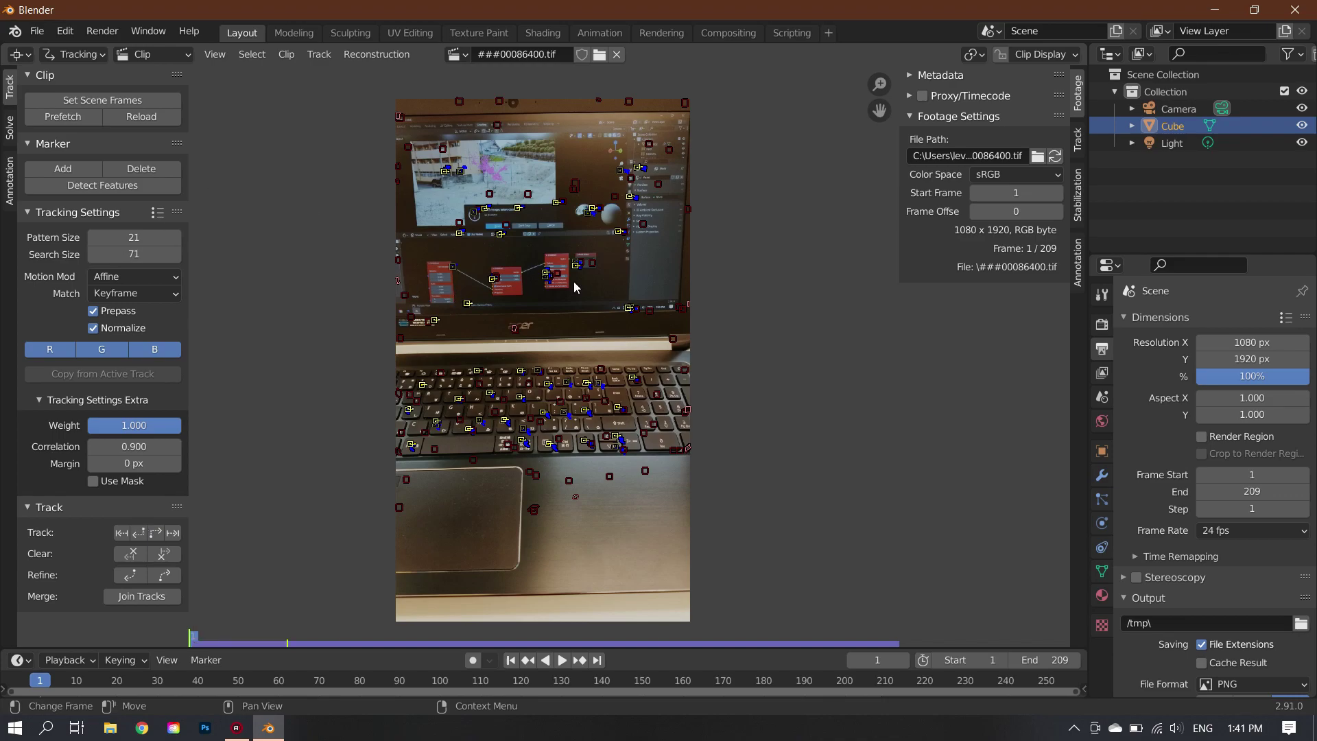
left_click(839, 376)
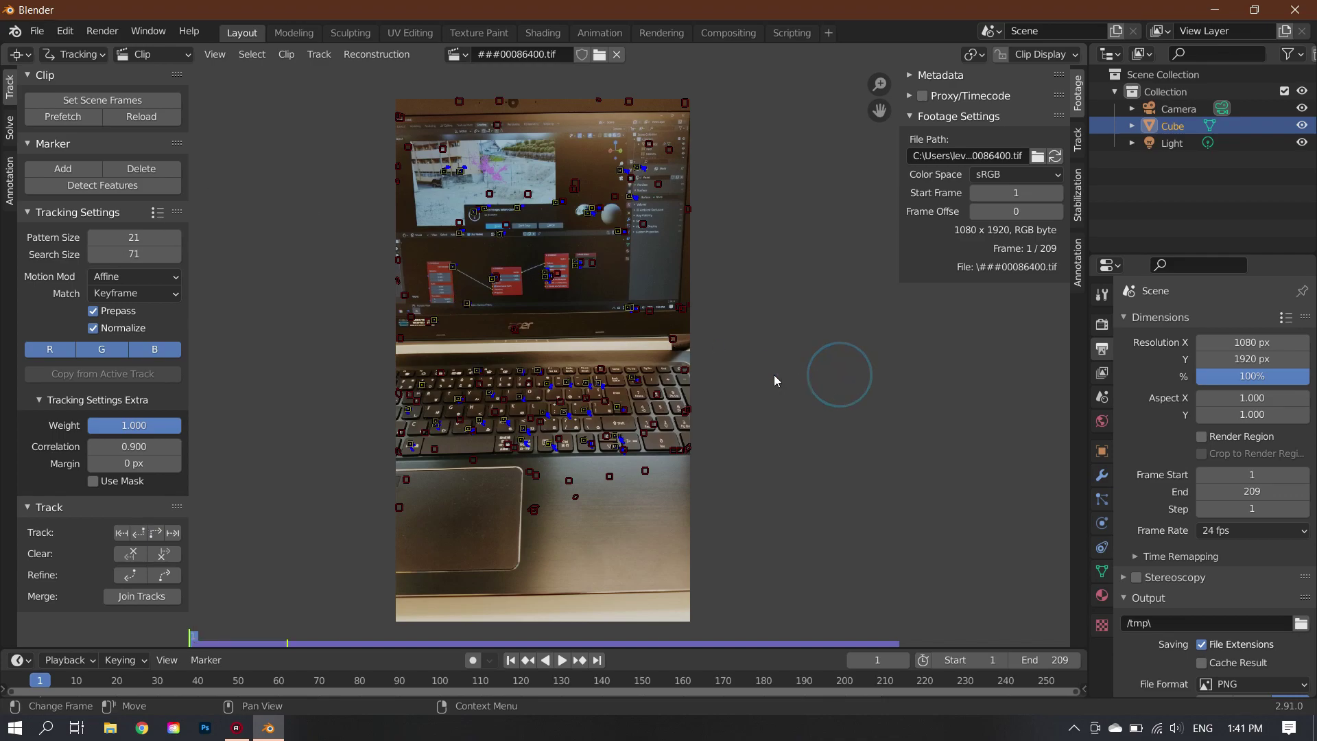
Solve camera motion with automatic keyframes, refining focal length, K1 and K2, for a 1.35 px error
left_click(9, 129)
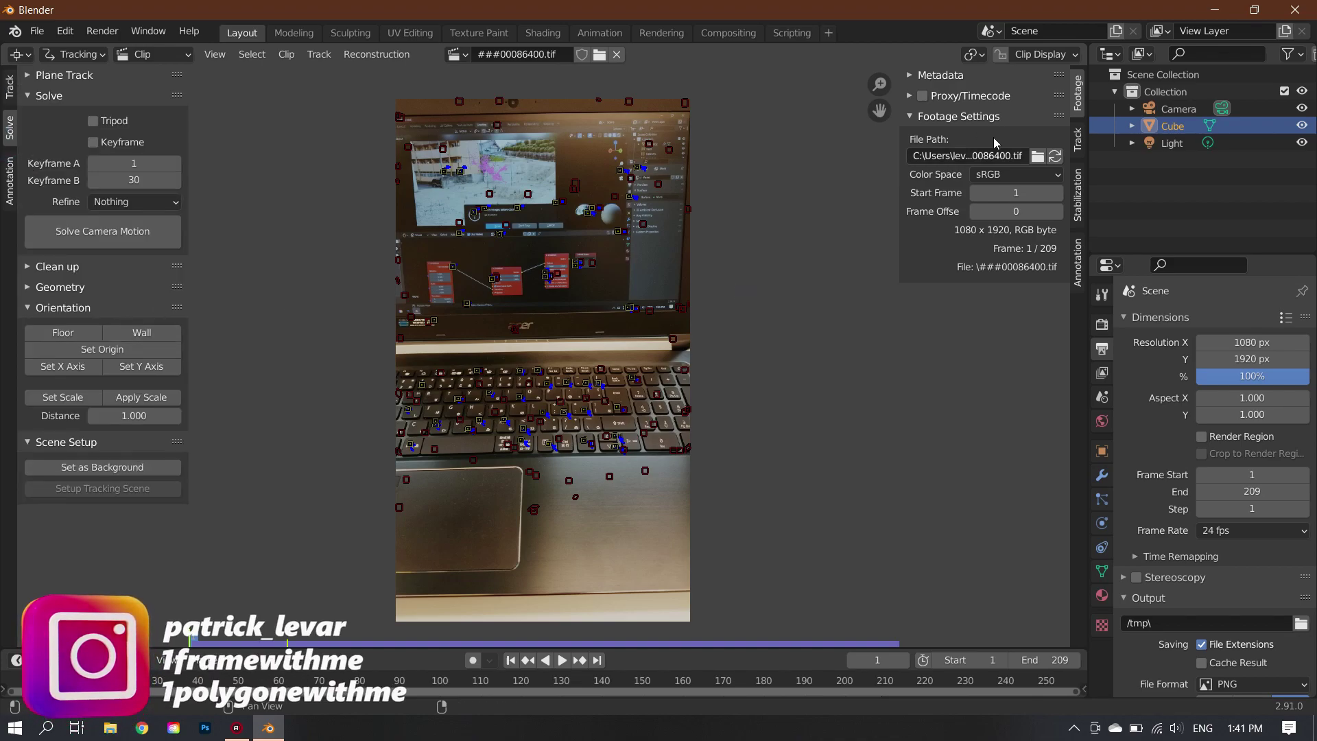
left_click(1078, 139)
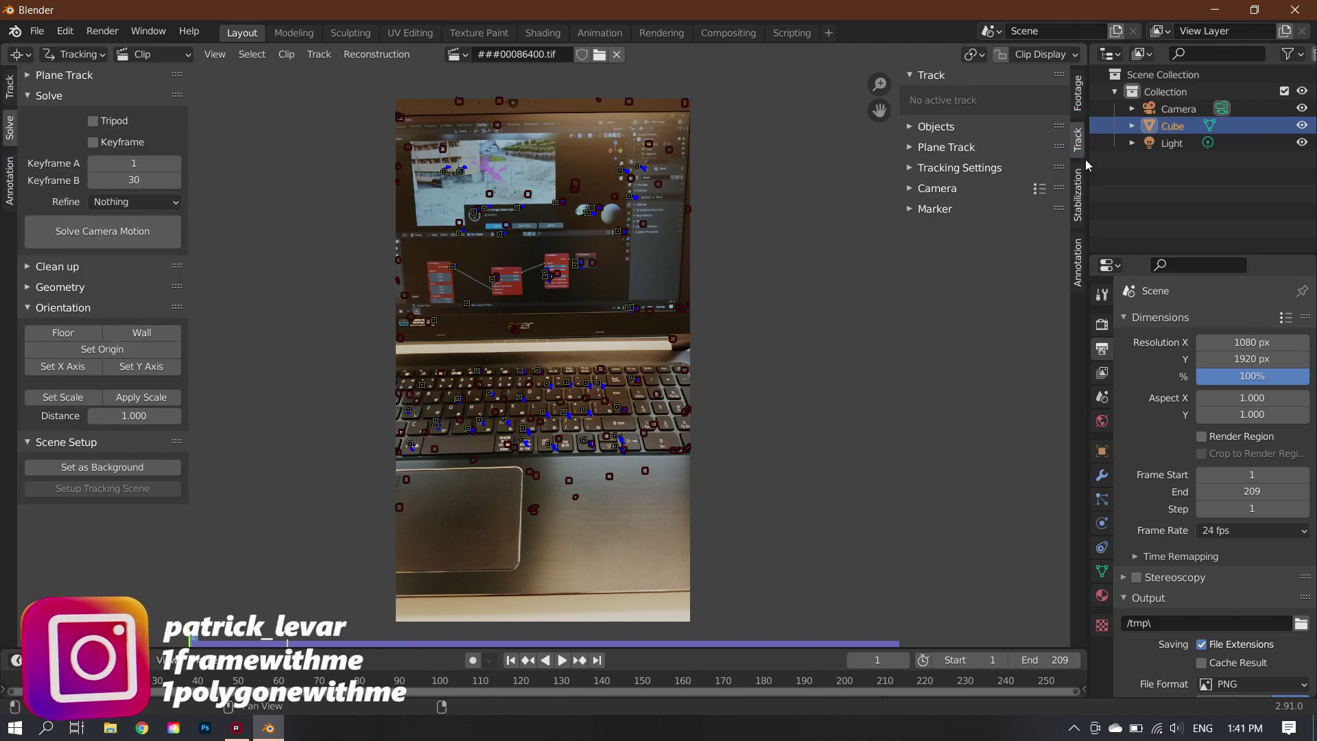
left_click(911, 168)
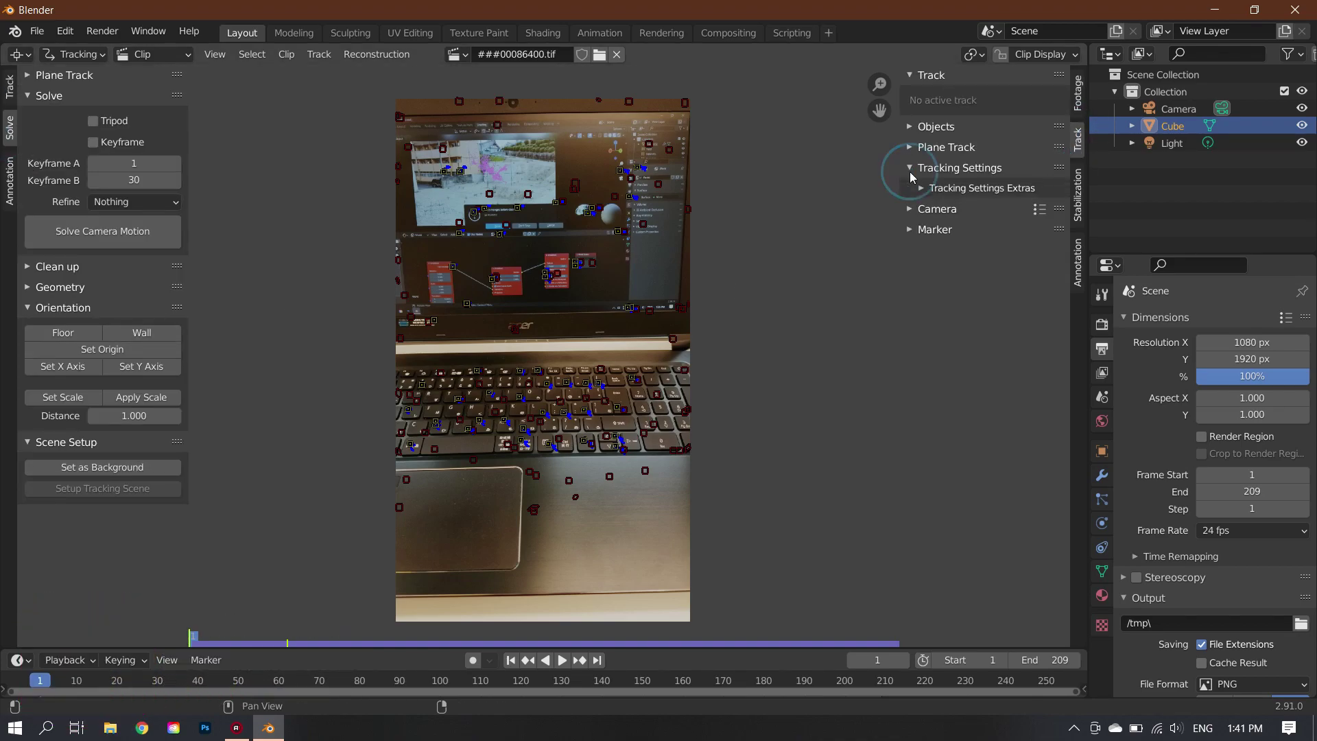
left_click(921, 210)
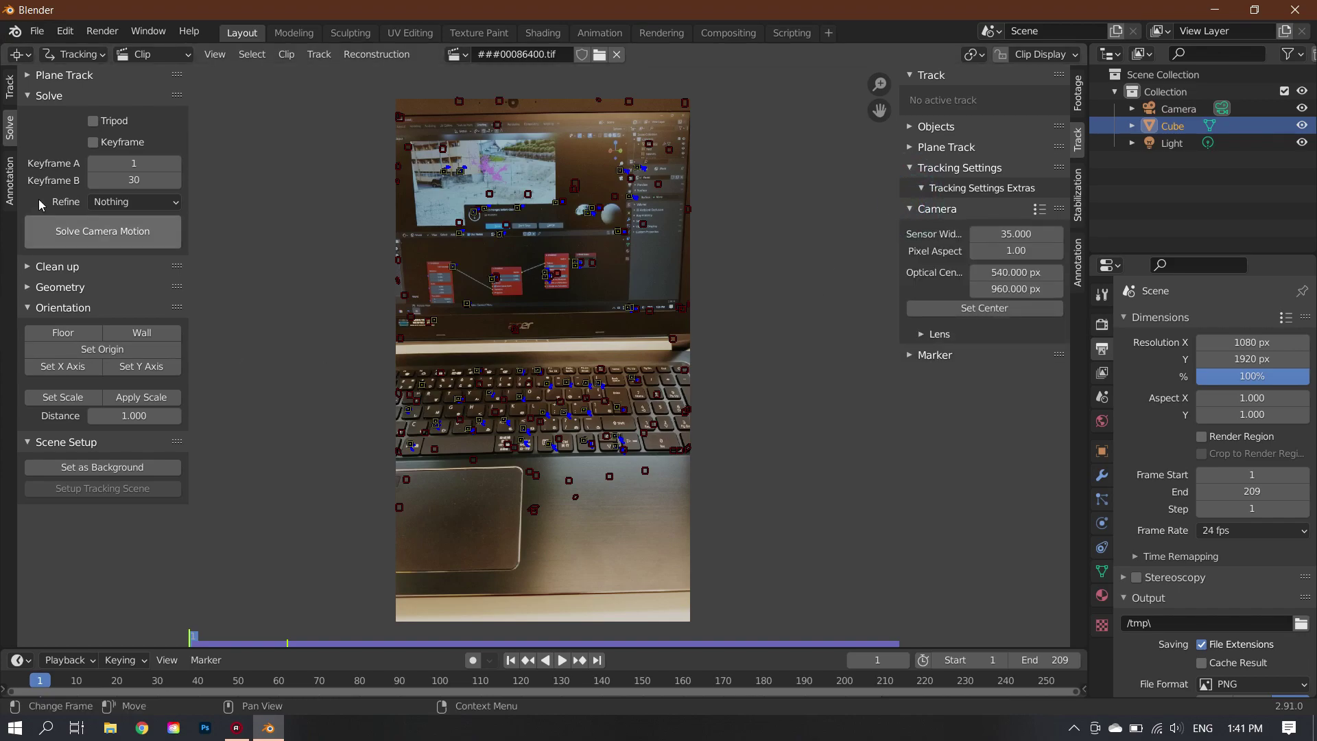
left_click(87, 141)
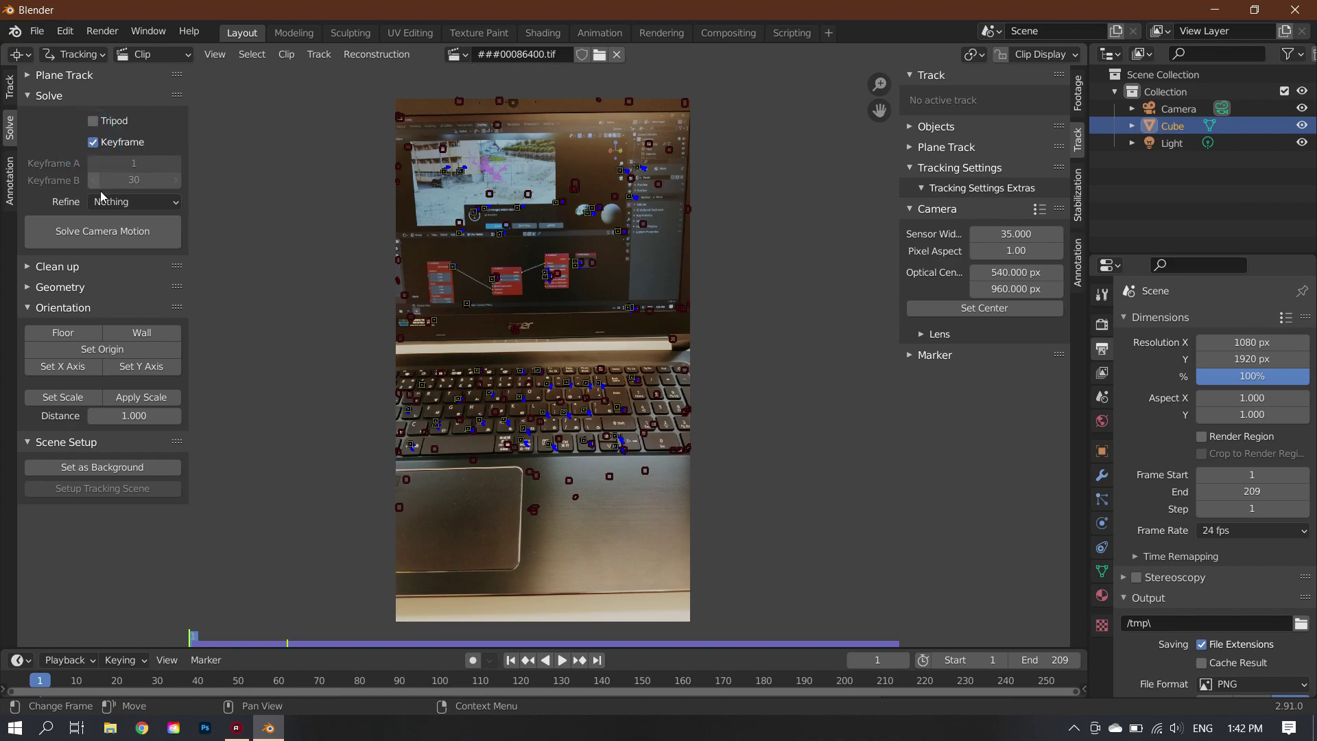
left_click(135, 206)
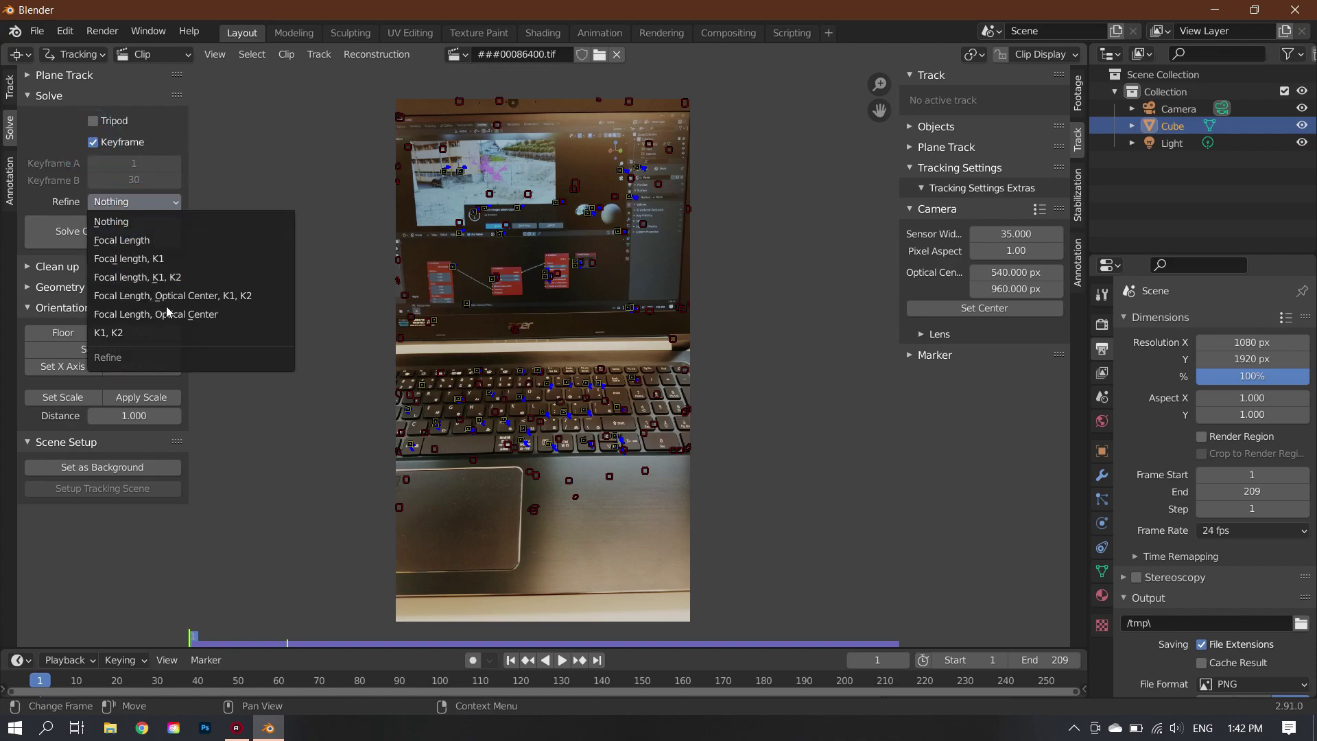
left_click(172, 277)
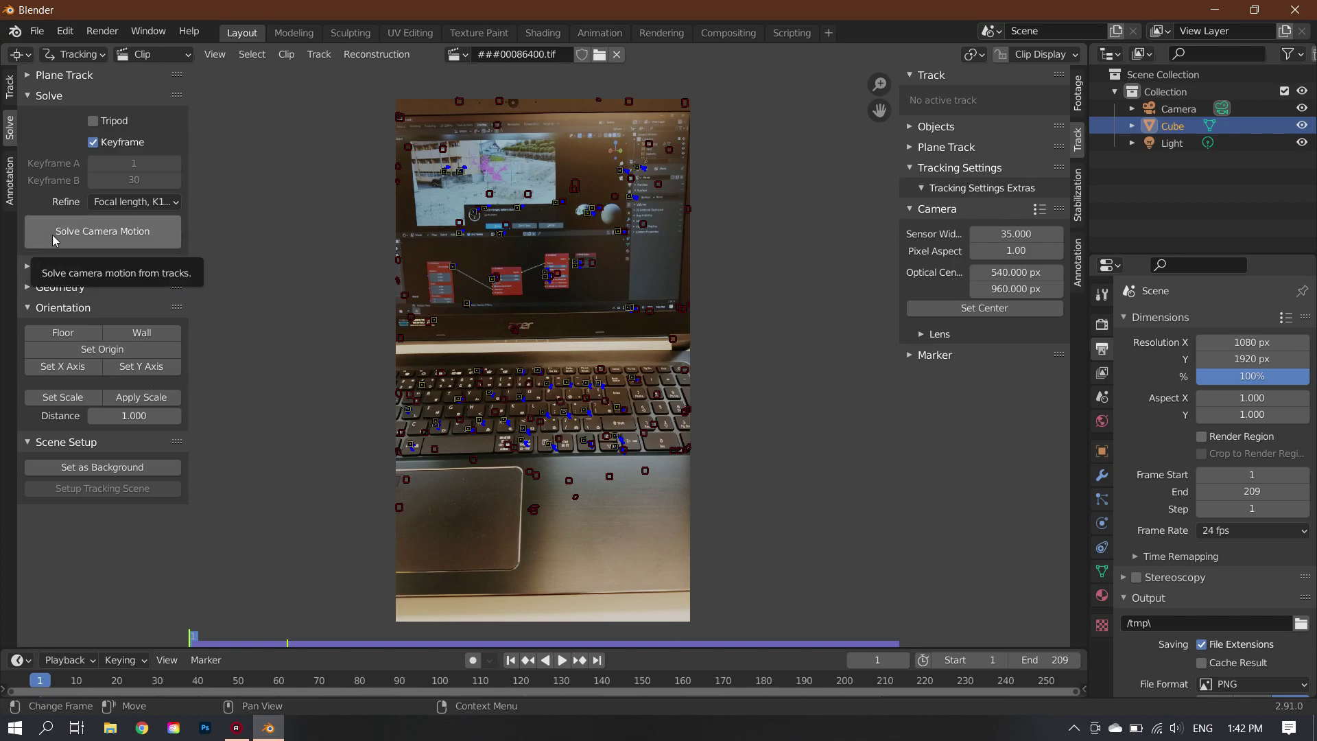
left_click(153, 236)
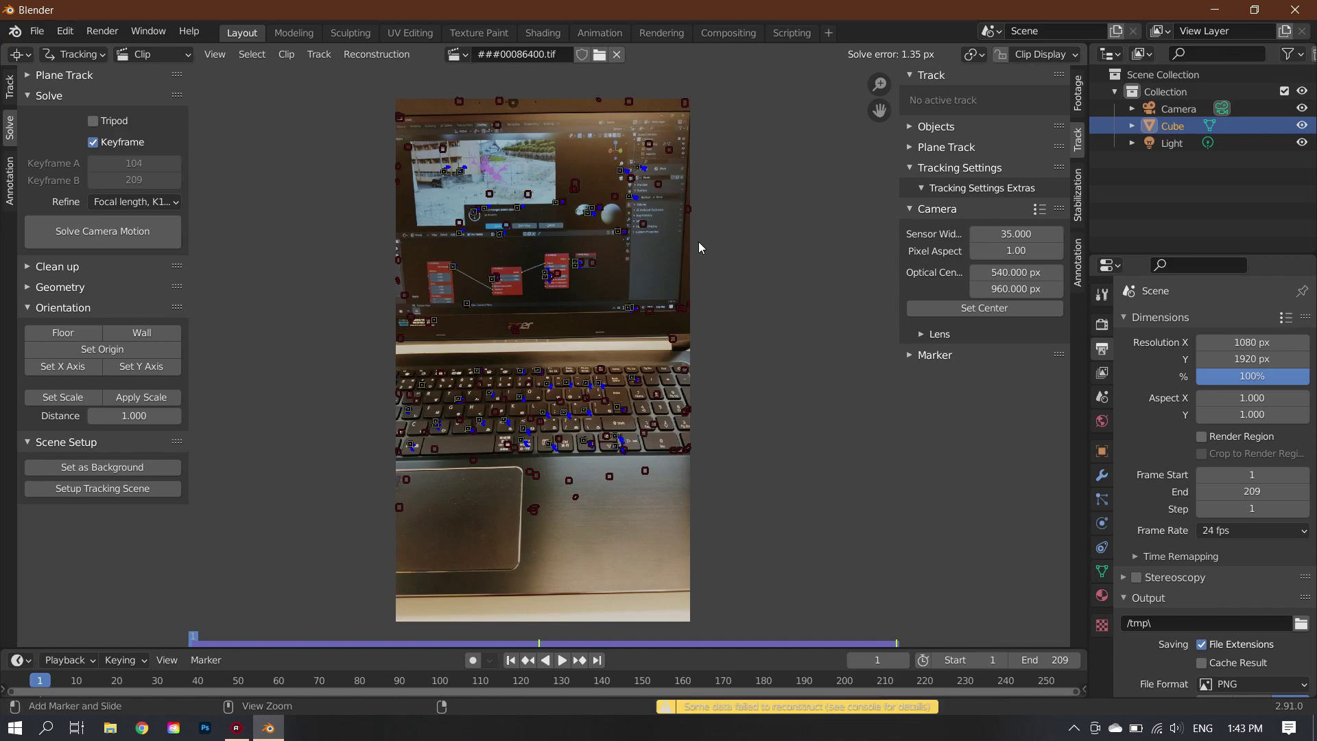
Save the project as '30 track.blend' in the Desktop's 30 min track folder
key("ctrl+s")
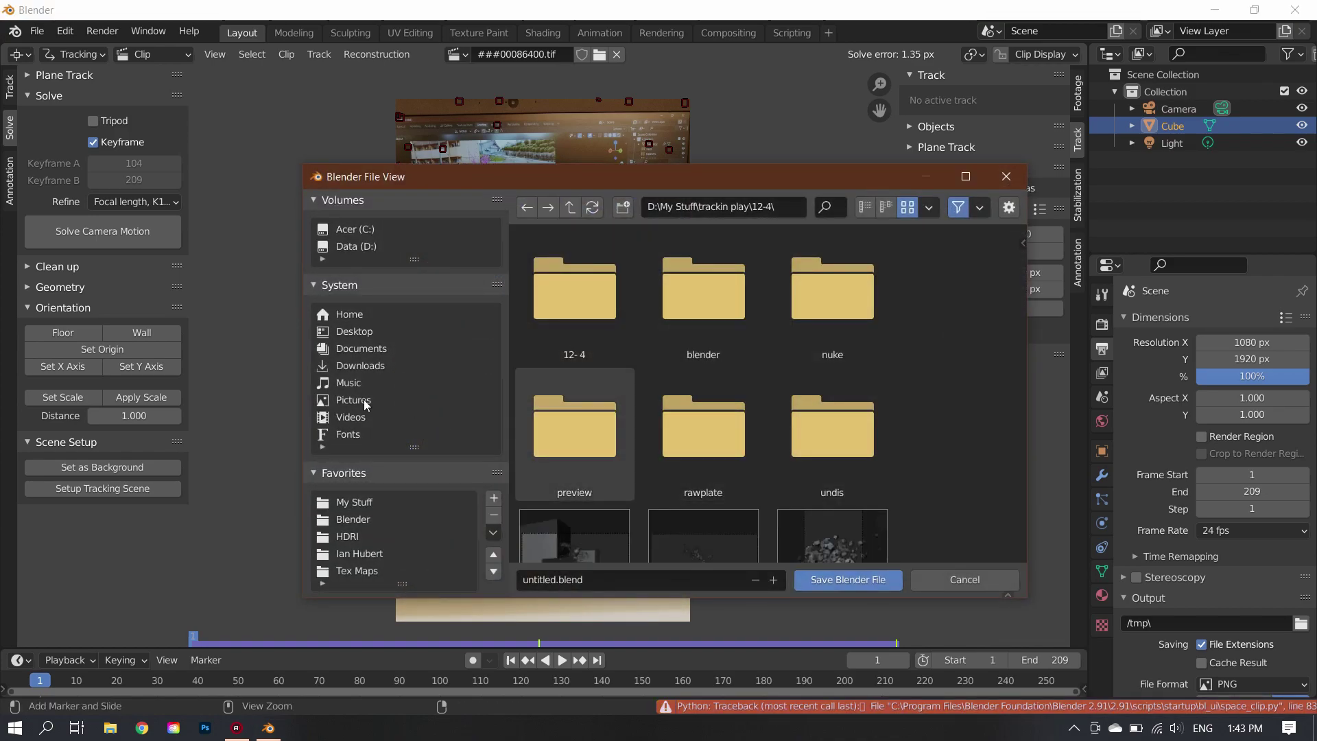
left_click(365, 331)
double_click(562, 299)
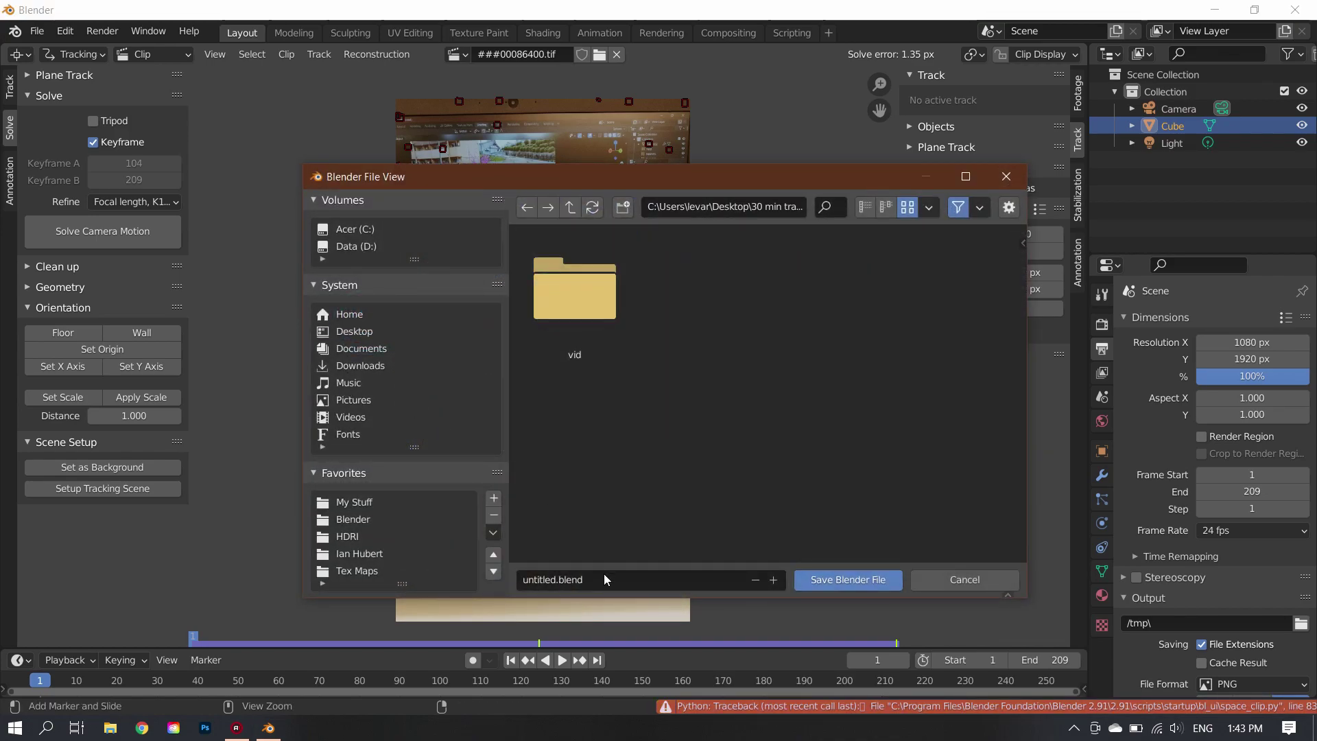
left_click(604, 579)
type("30")
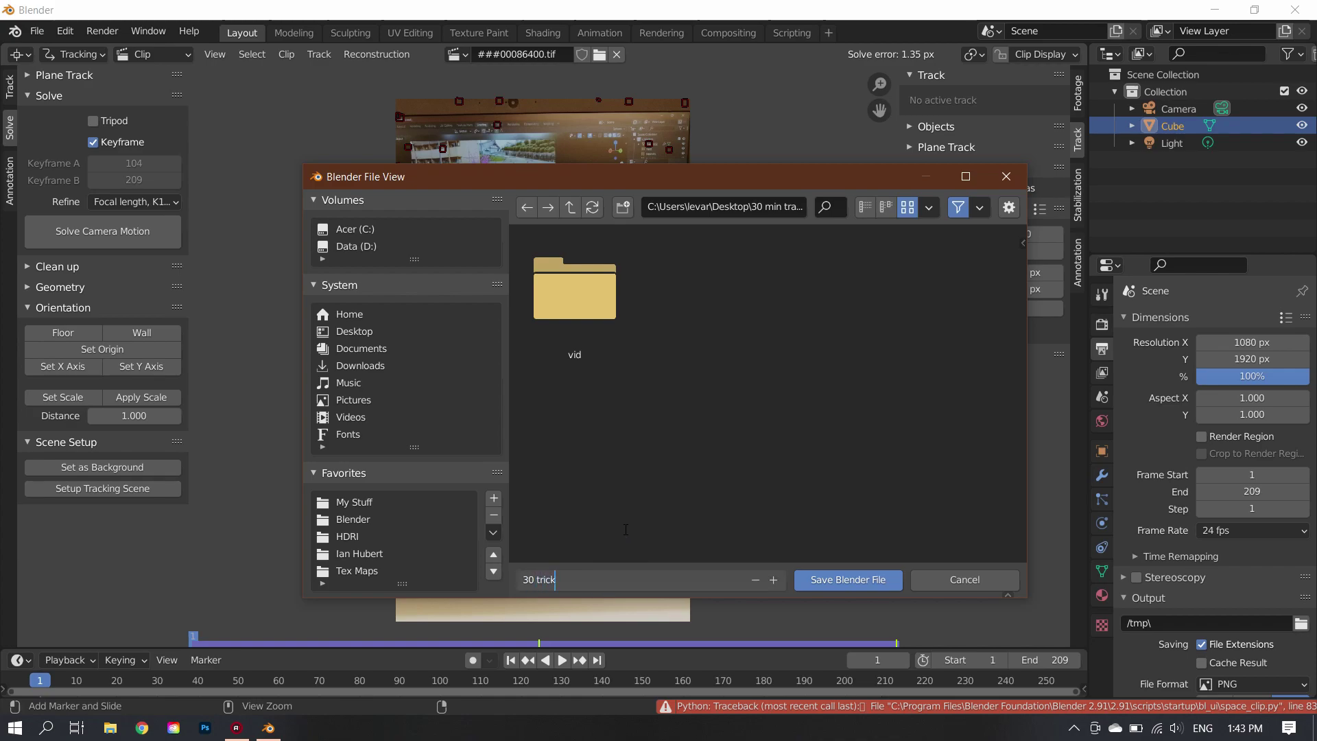
type(" trac")
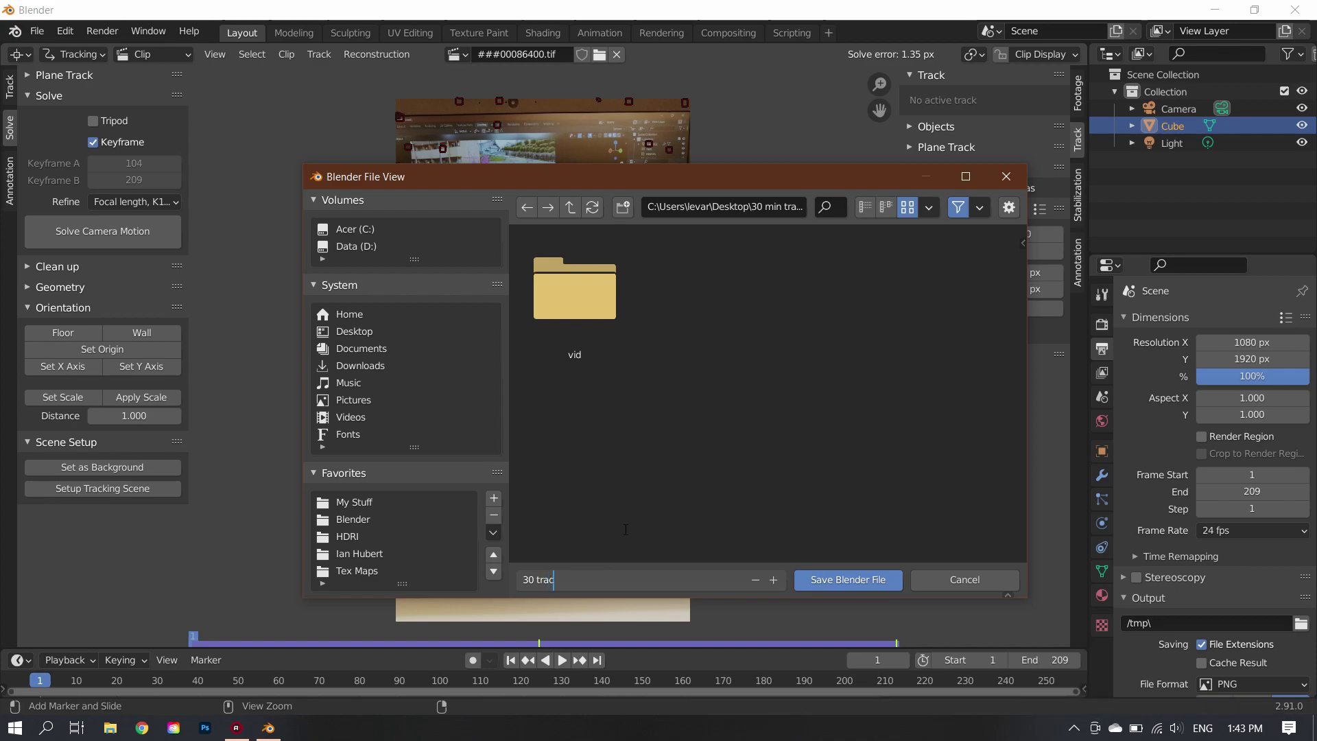
left_click(624, 532)
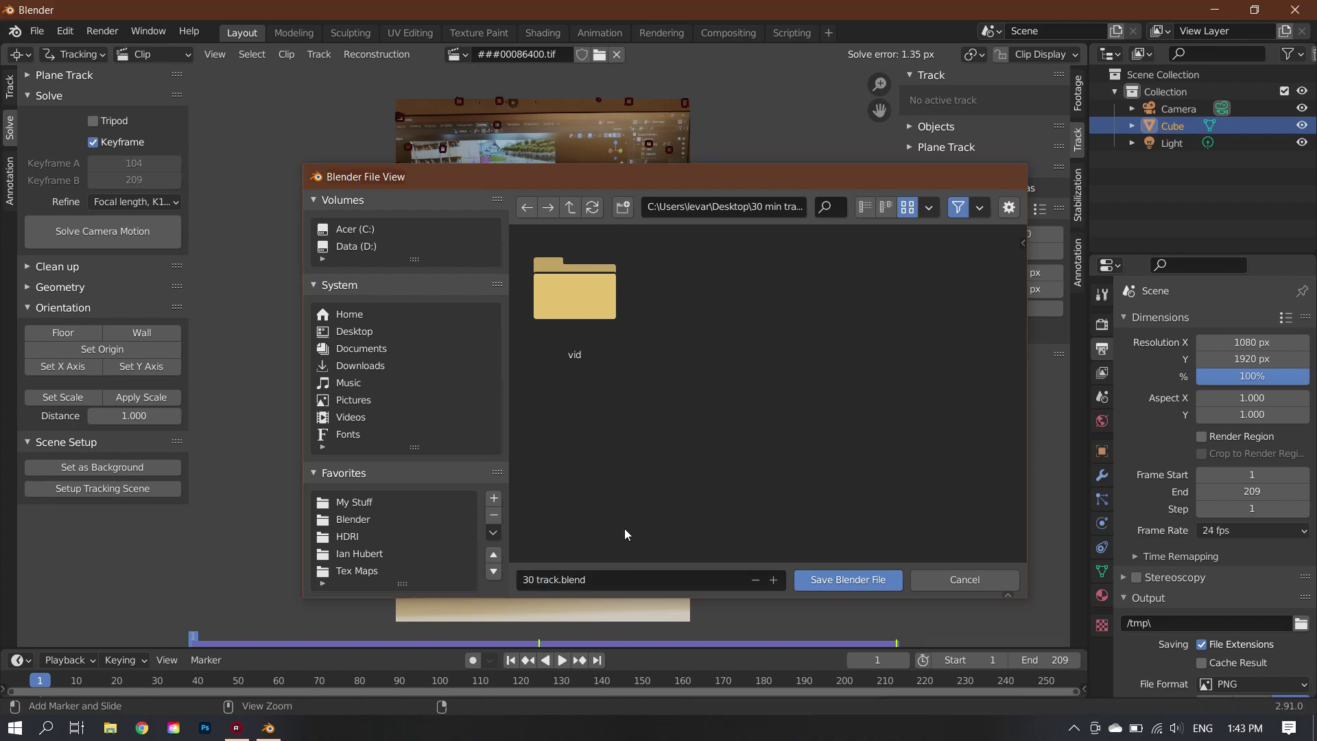
key("Return")
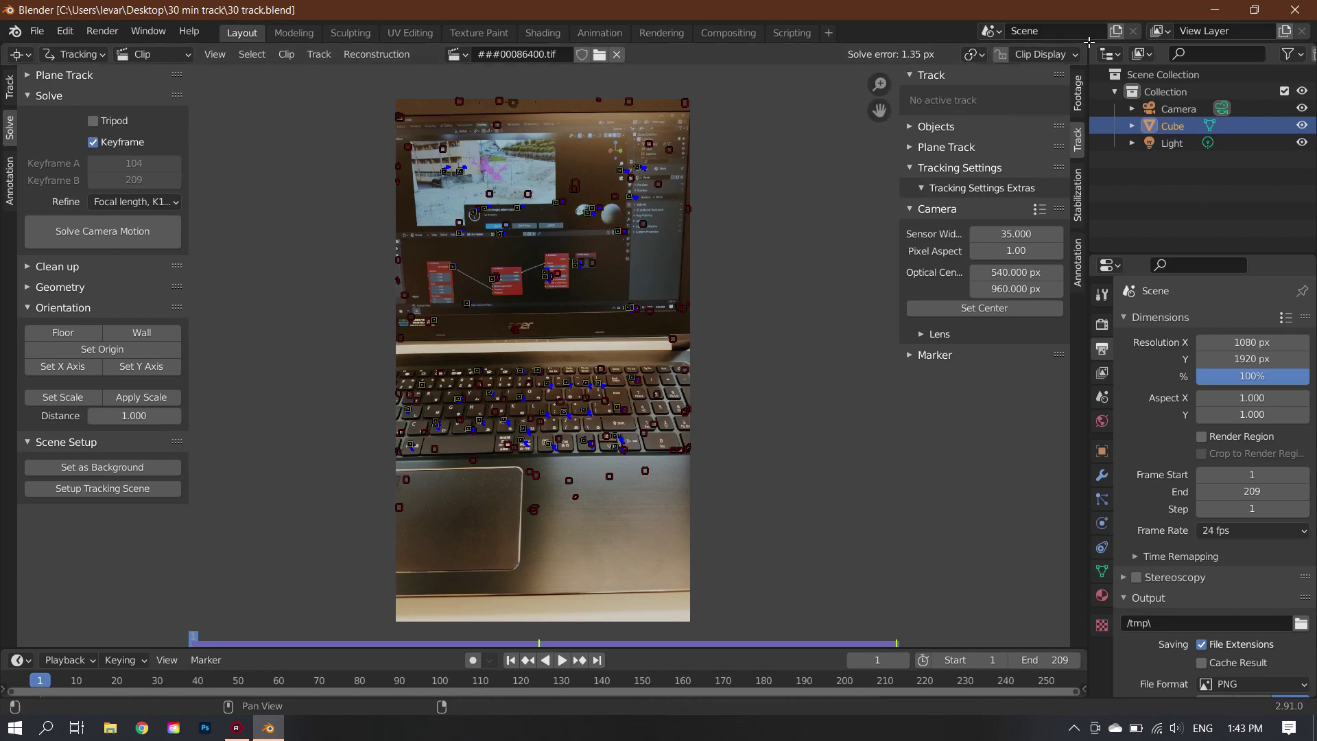
Split the clip view and show the tracks' motion curves in the top editor
left_click_drag(7, 66, 62, 240)
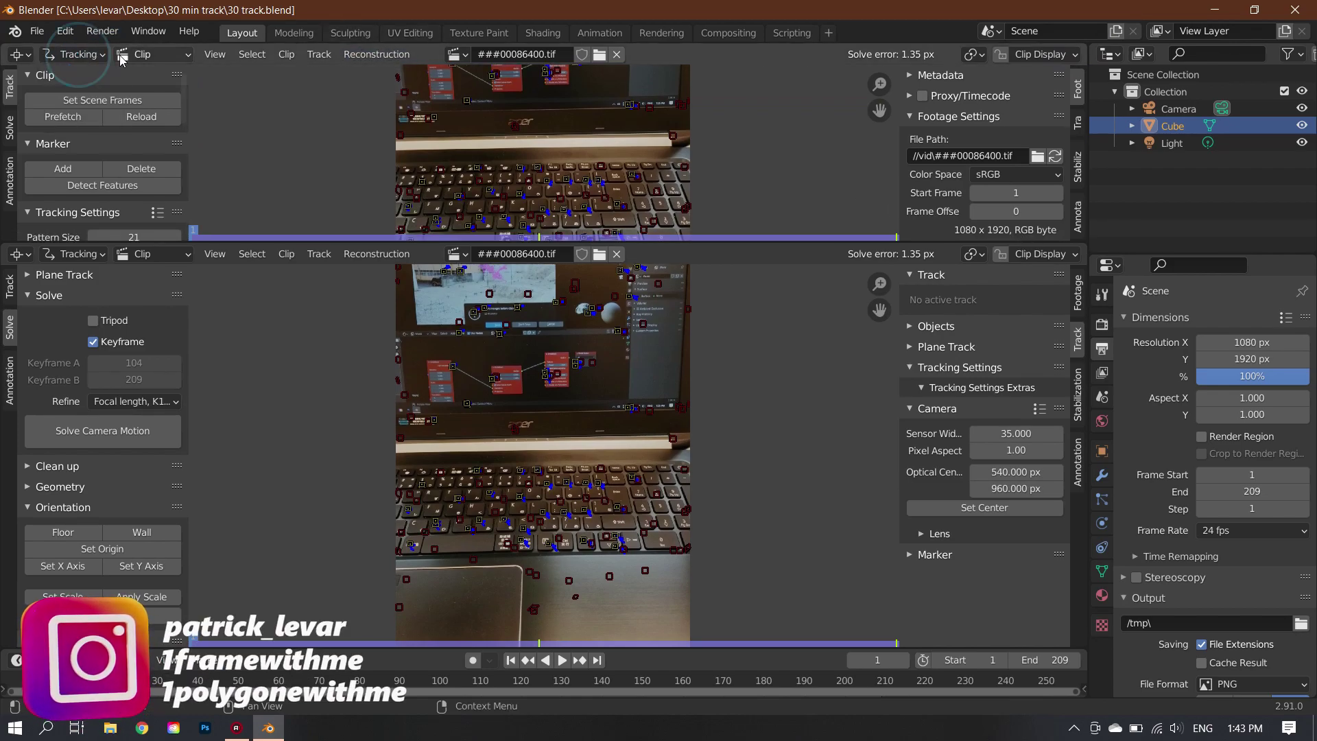
left_click(151, 54)
left_click(151, 93)
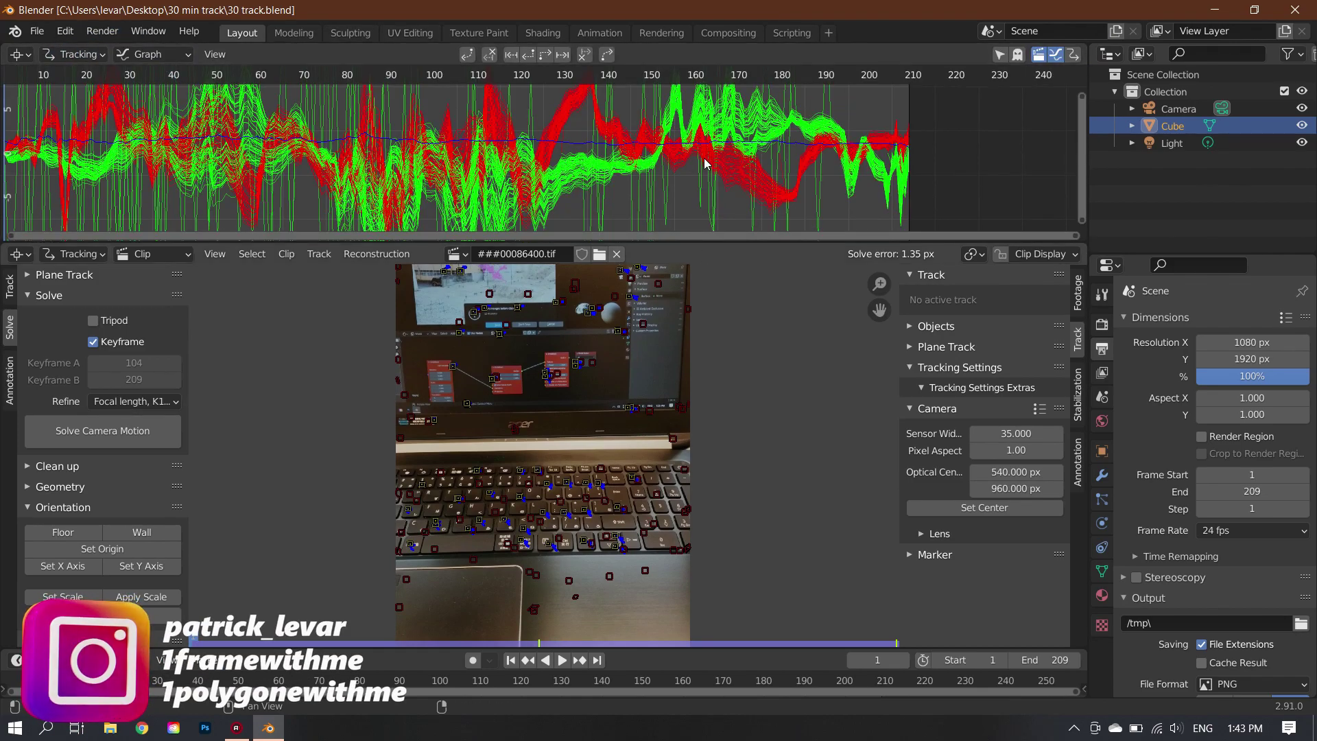
scroll(735, 161, "down", 3)
scroll(735, 161, "down", 1)
Delete five erratic tracks whose curves spike away from the rest
left_click(659, 199)
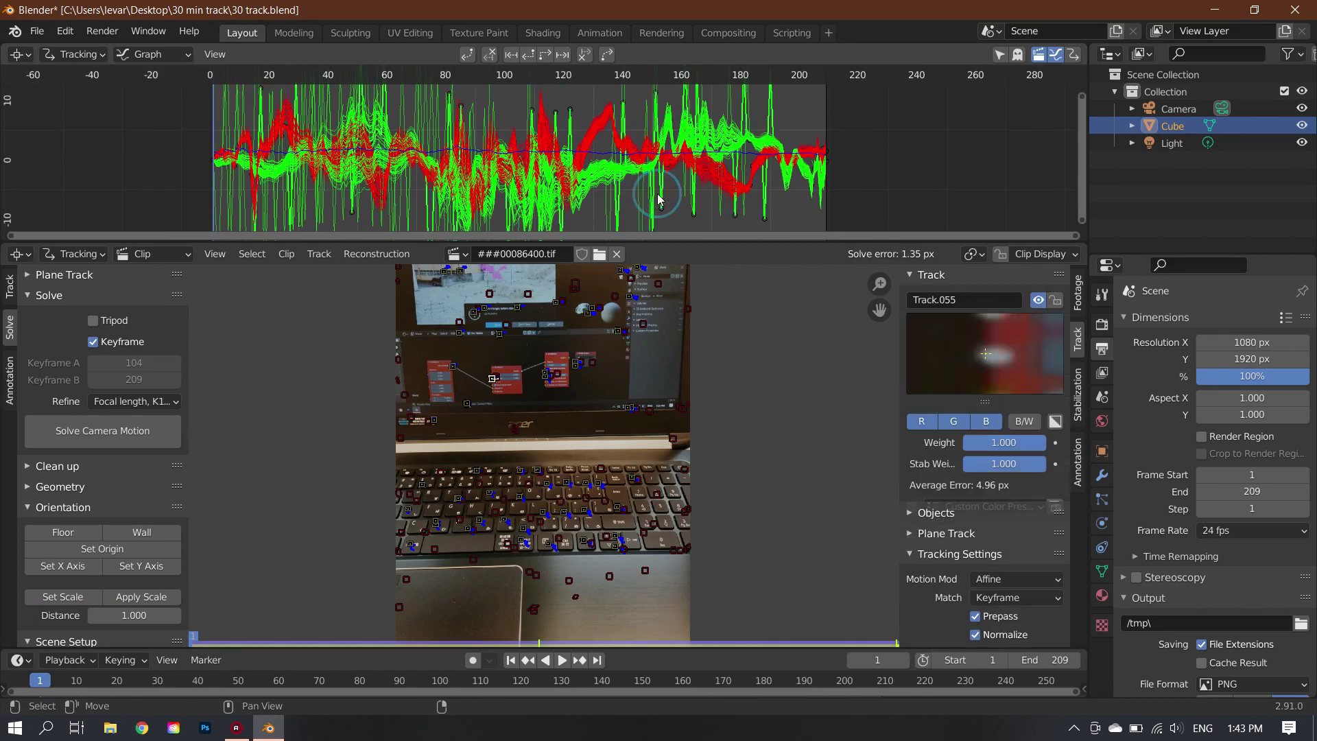
key("x")
left_click(658, 199)
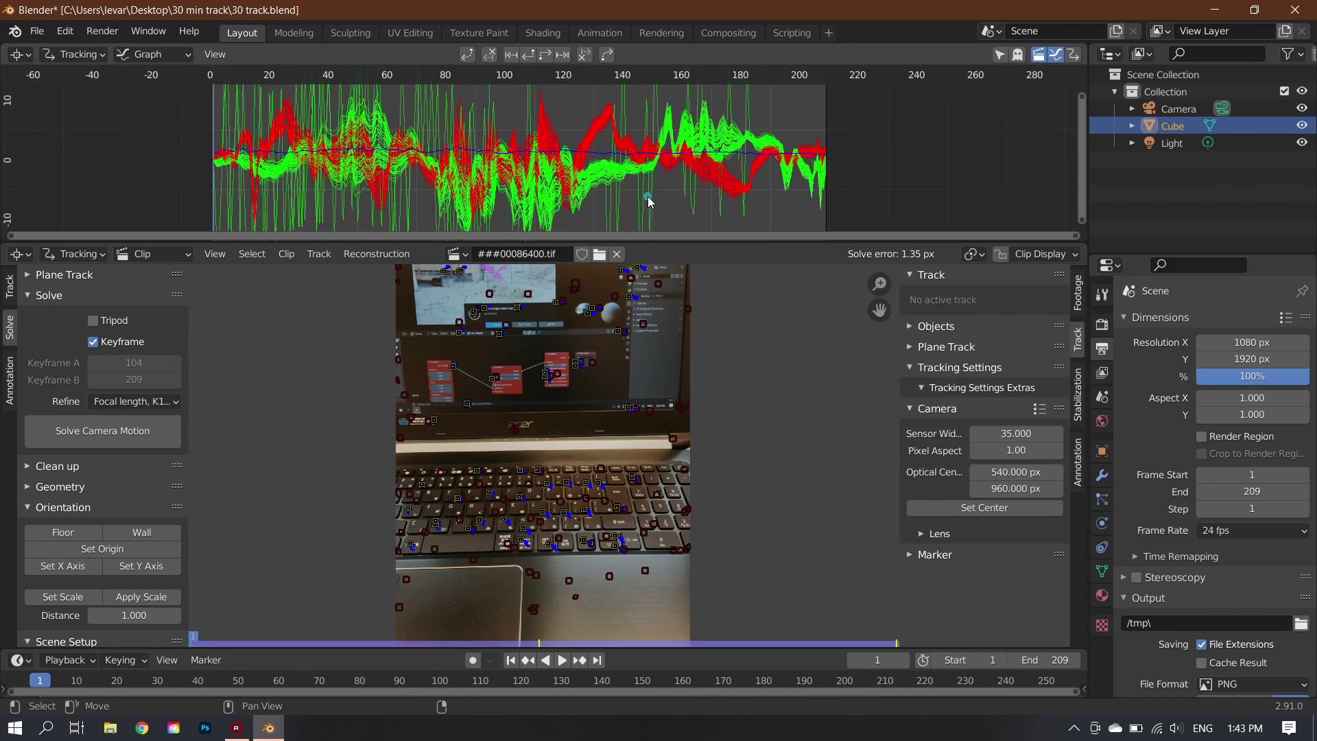
left_click(649, 200)
key("x")
left_click(649, 202)
left_click(402, 206)
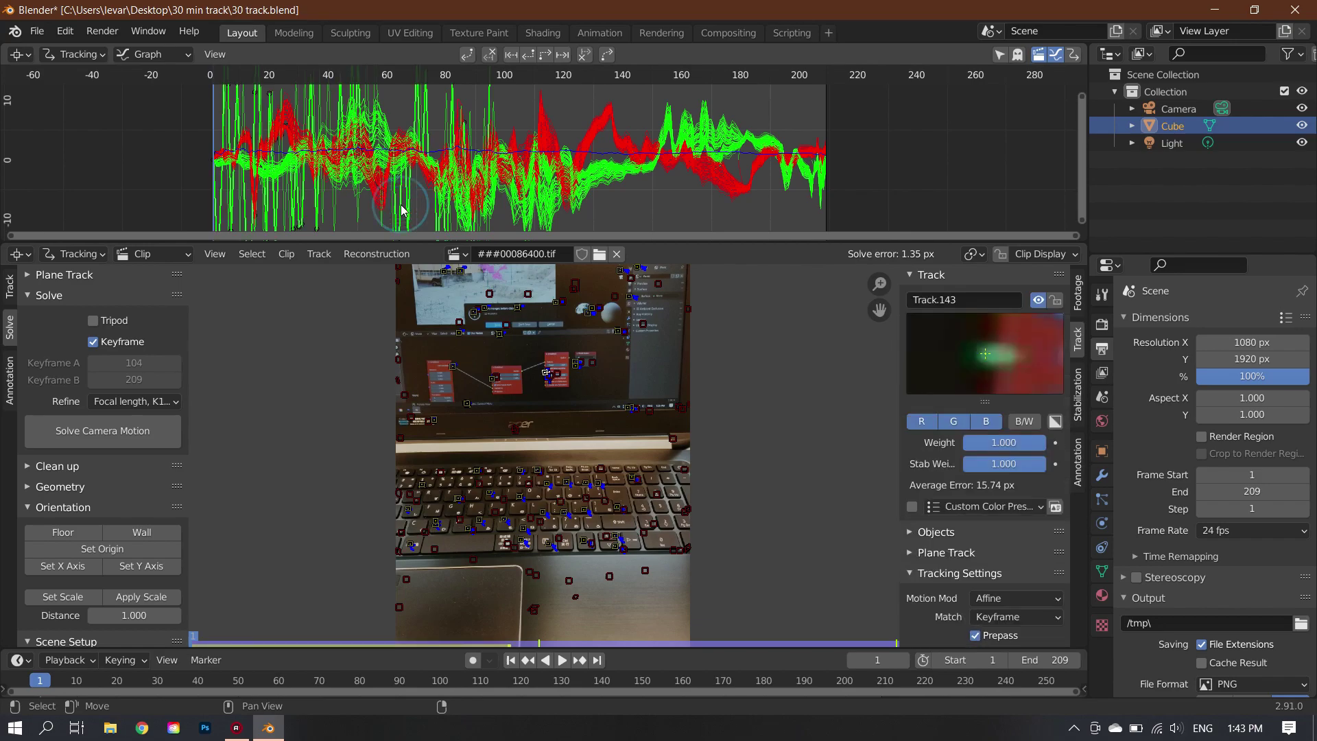
key("x")
left_click(403, 206)
left_click(389, 218)
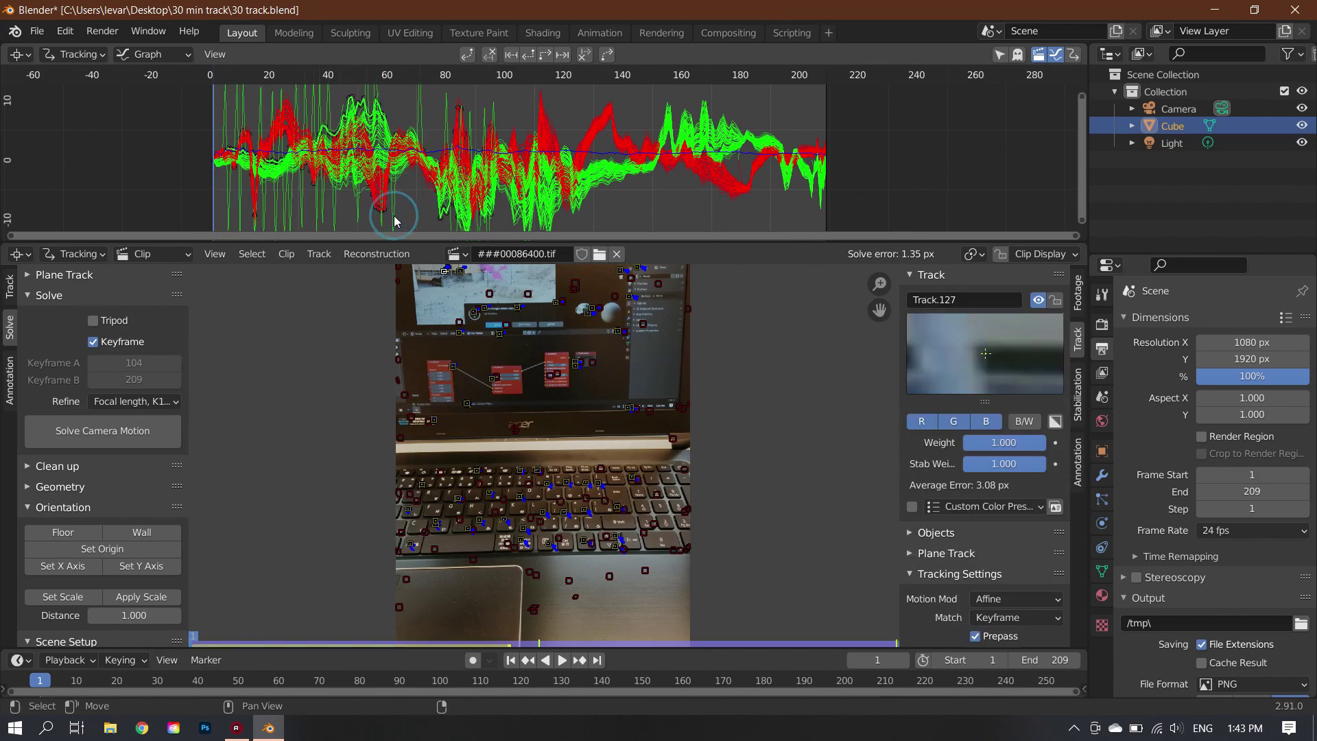
key("x")
left_click(345, 218)
left_click(255, 226)
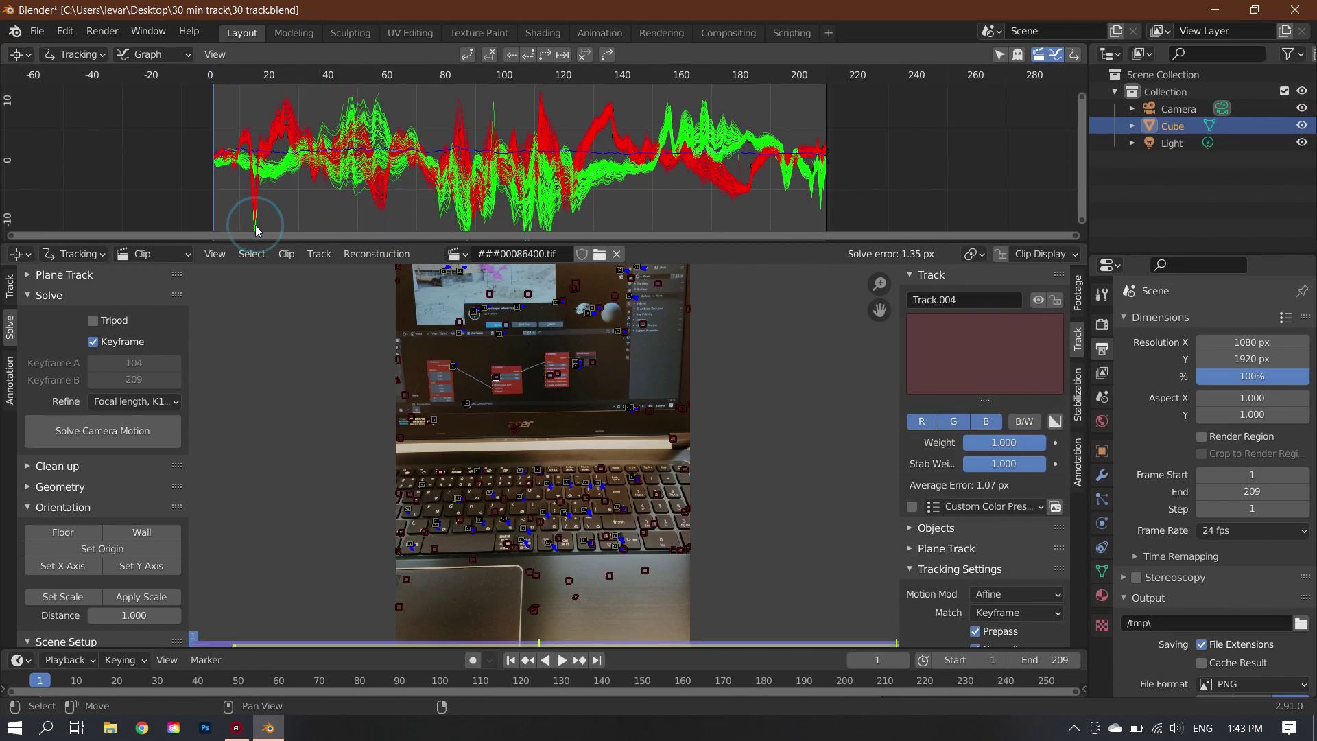
key("x")
left_click(254, 226)
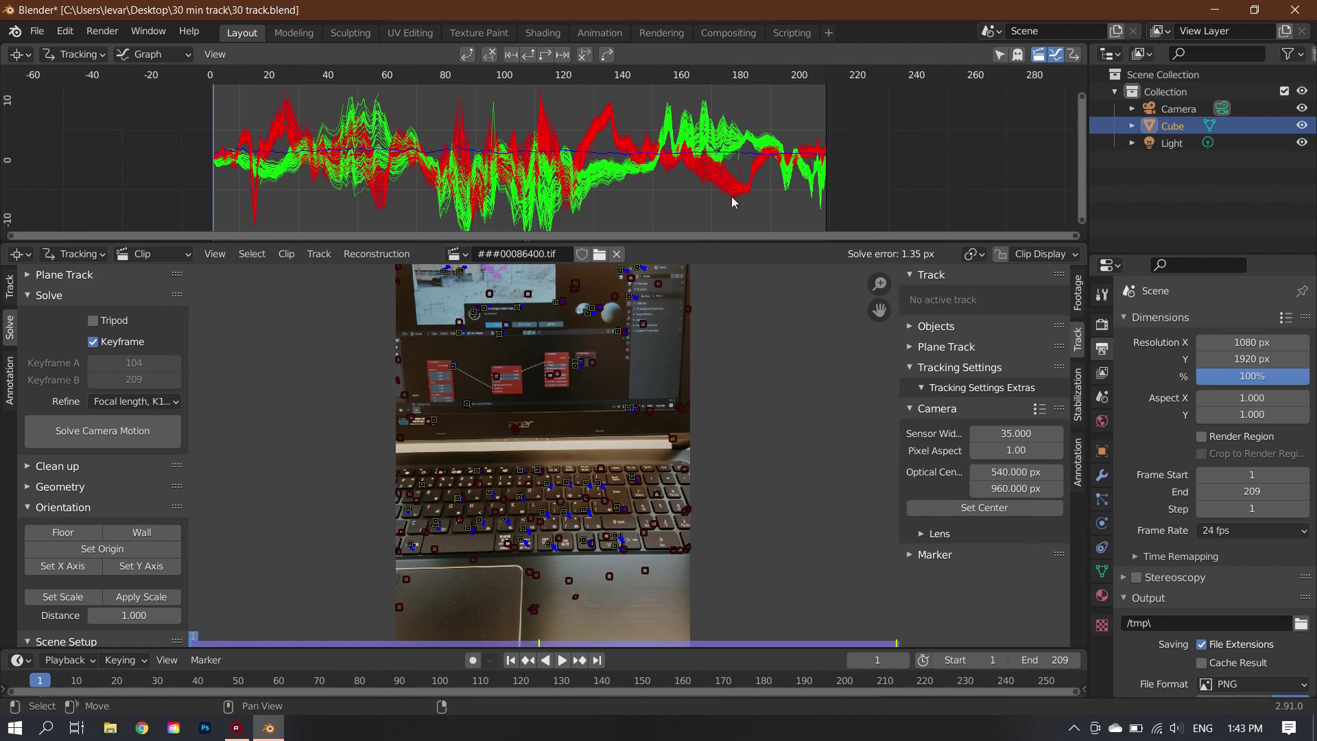
Delete three more outlying tracks, including Track.043
scroll(732, 201, "up", 2)
scroll(462, 107, "down", 2)
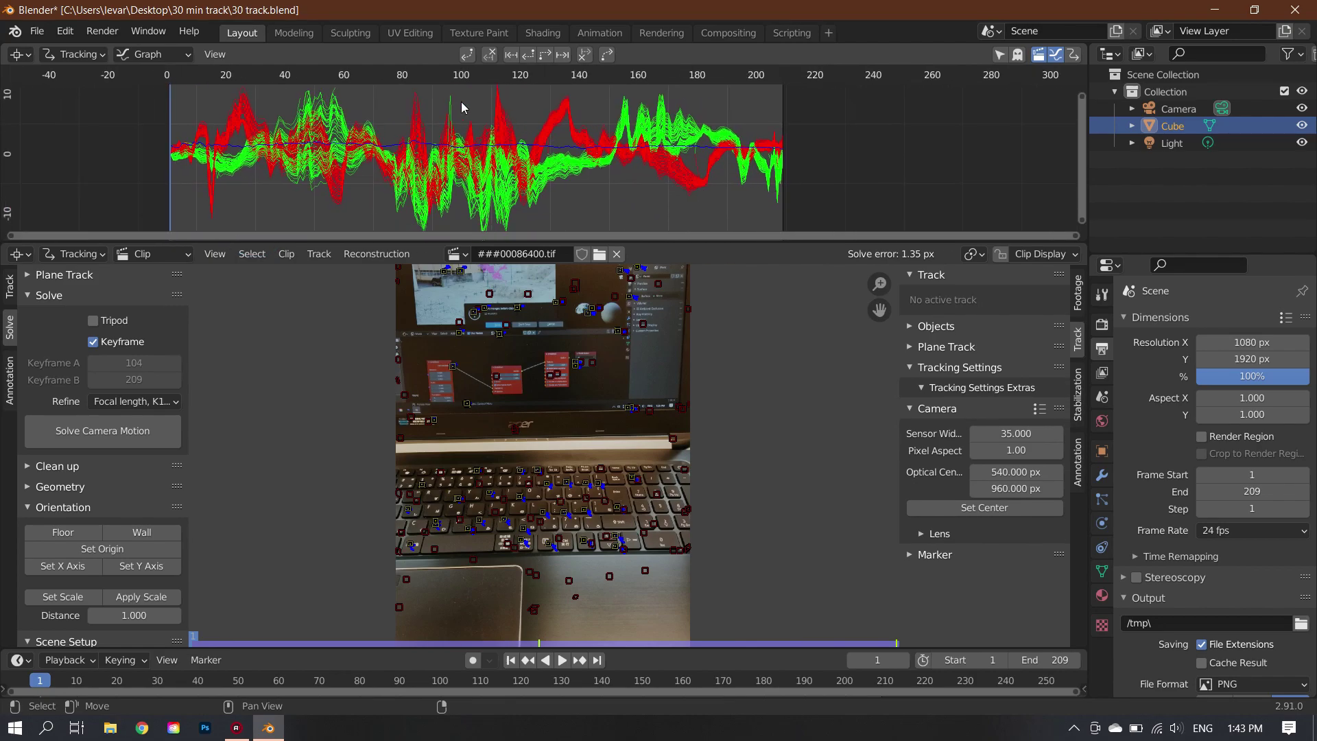
left_click(454, 108)
key("x")
left_click(455, 110)
left_click(309, 187)
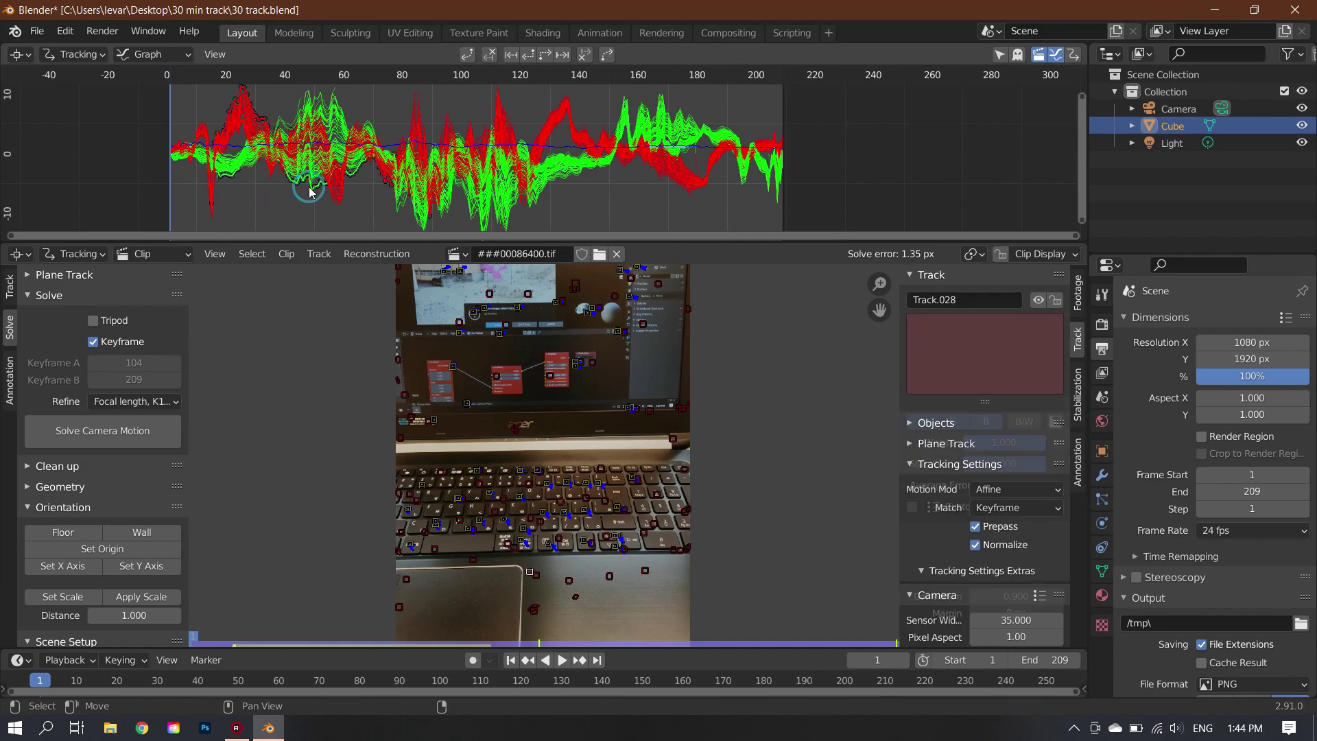
key("x")
left_click(889, 203)
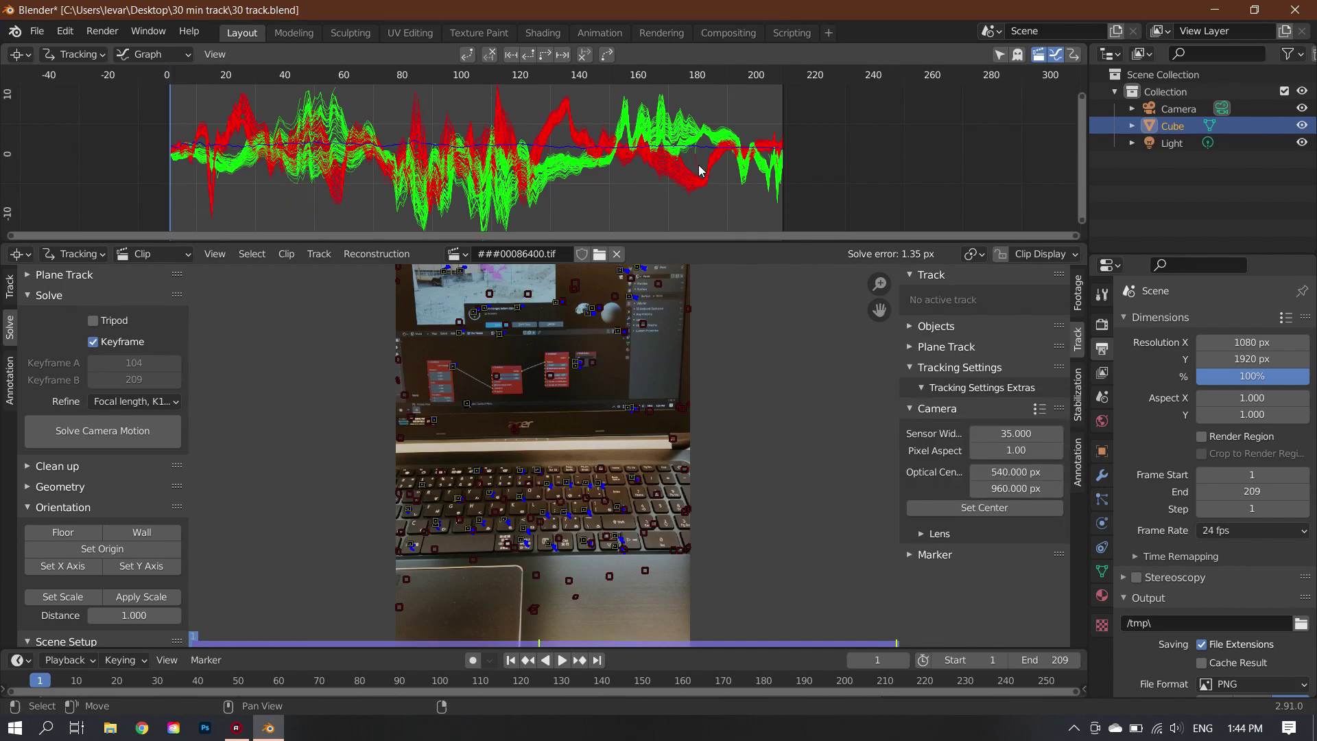
left_click(698, 170)
key("x")
left_click(698, 173)
Re-solve the camera motion from the remaining tracks, reaching a 1.13 px error
middle_click_drag(357, 147, 416, 151)
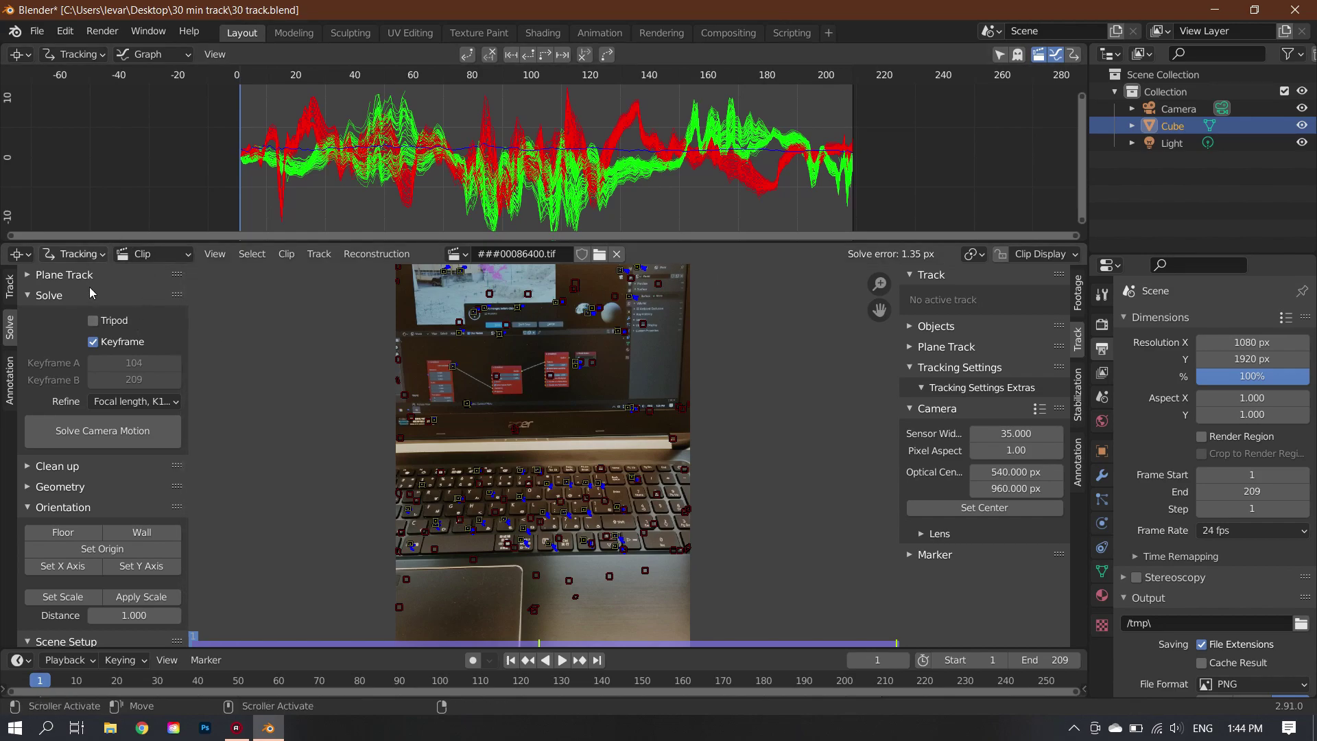
left_click(118, 430)
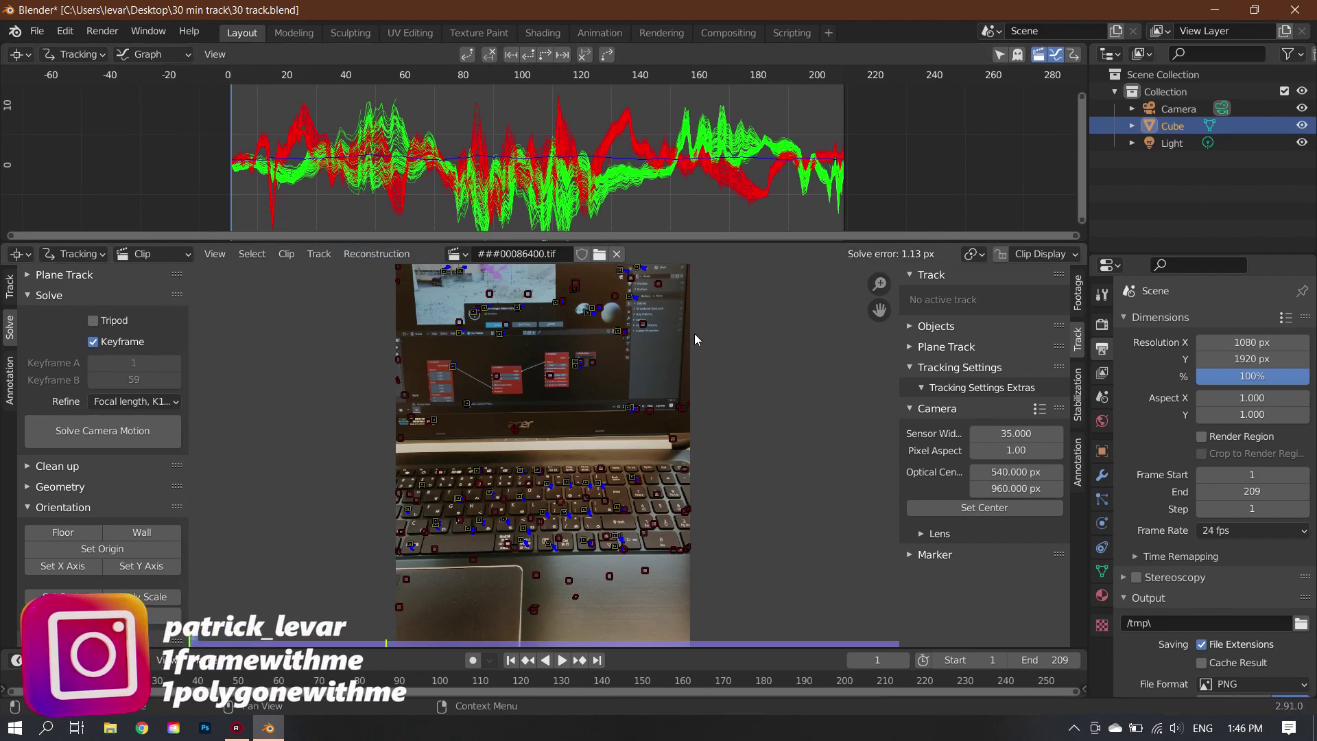
scroll(728, 426, "up", 1)
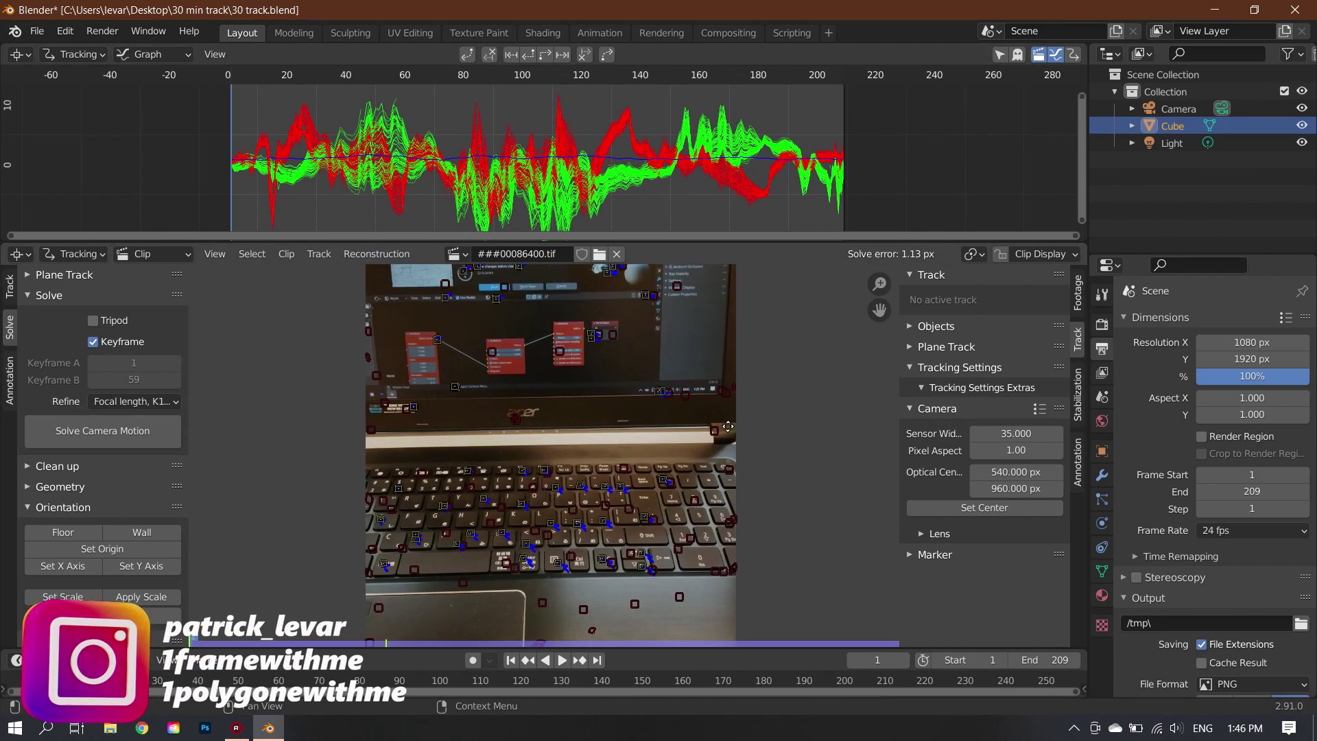
middle_click_drag(728, 427, 730, 427)
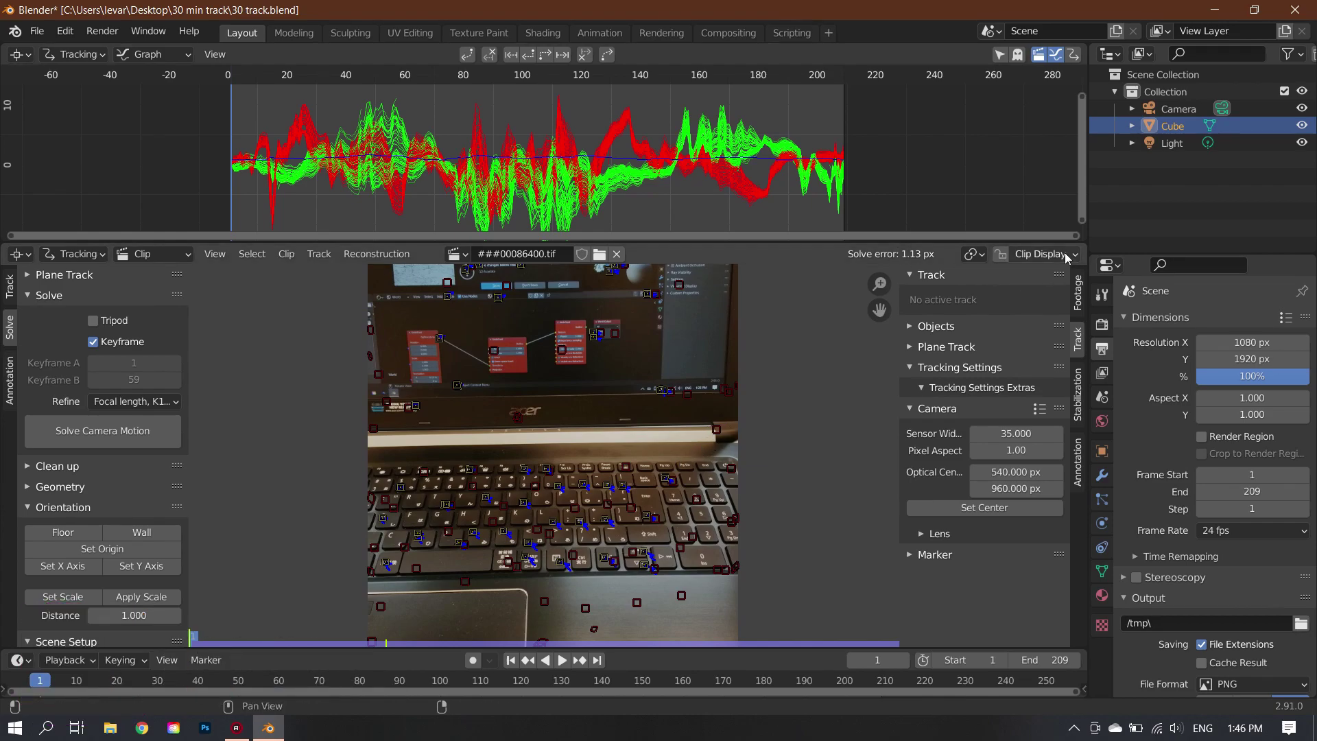
left_click(1041, 253)
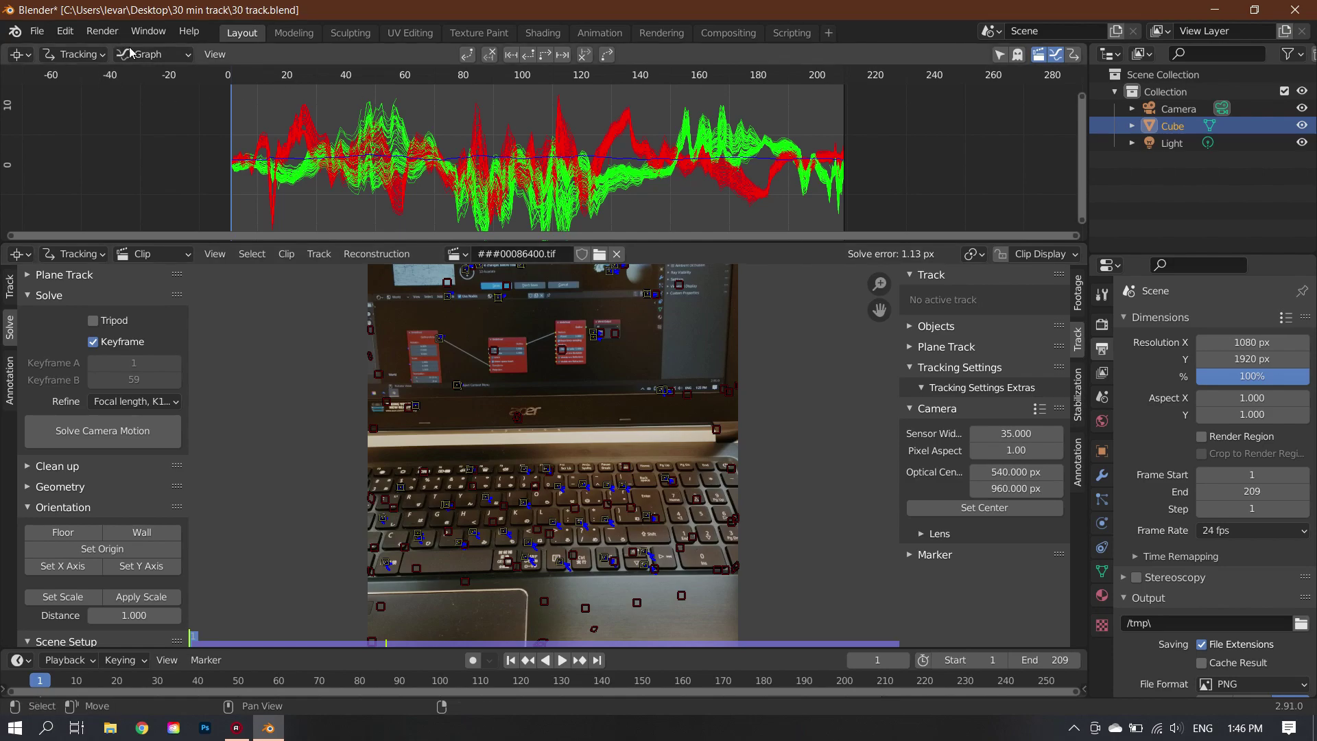
Switch the top editor to Dopesheet and select Track.039 to inspect its error
left_click(153, 54)
left_click(148, 111)
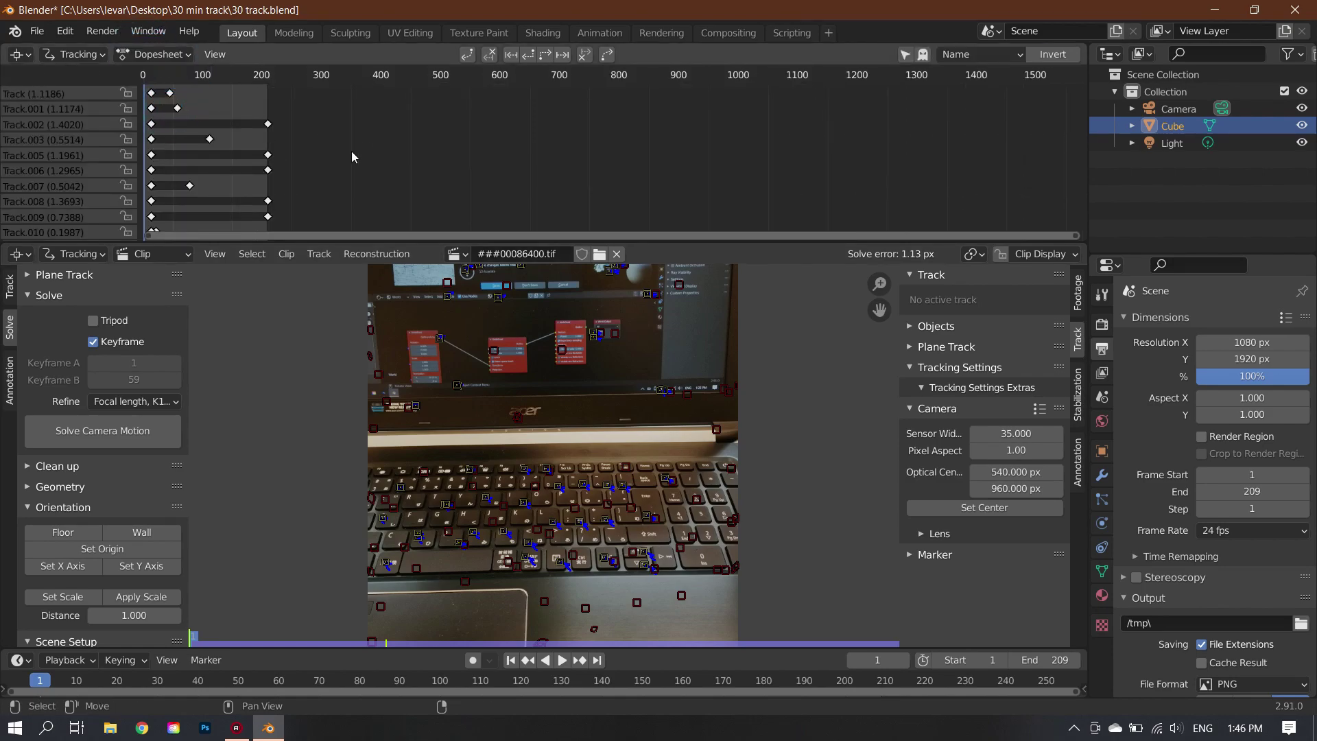
middle_click_drag(375, 155, 246, 121)
scroll(54, 149, "down", 4)
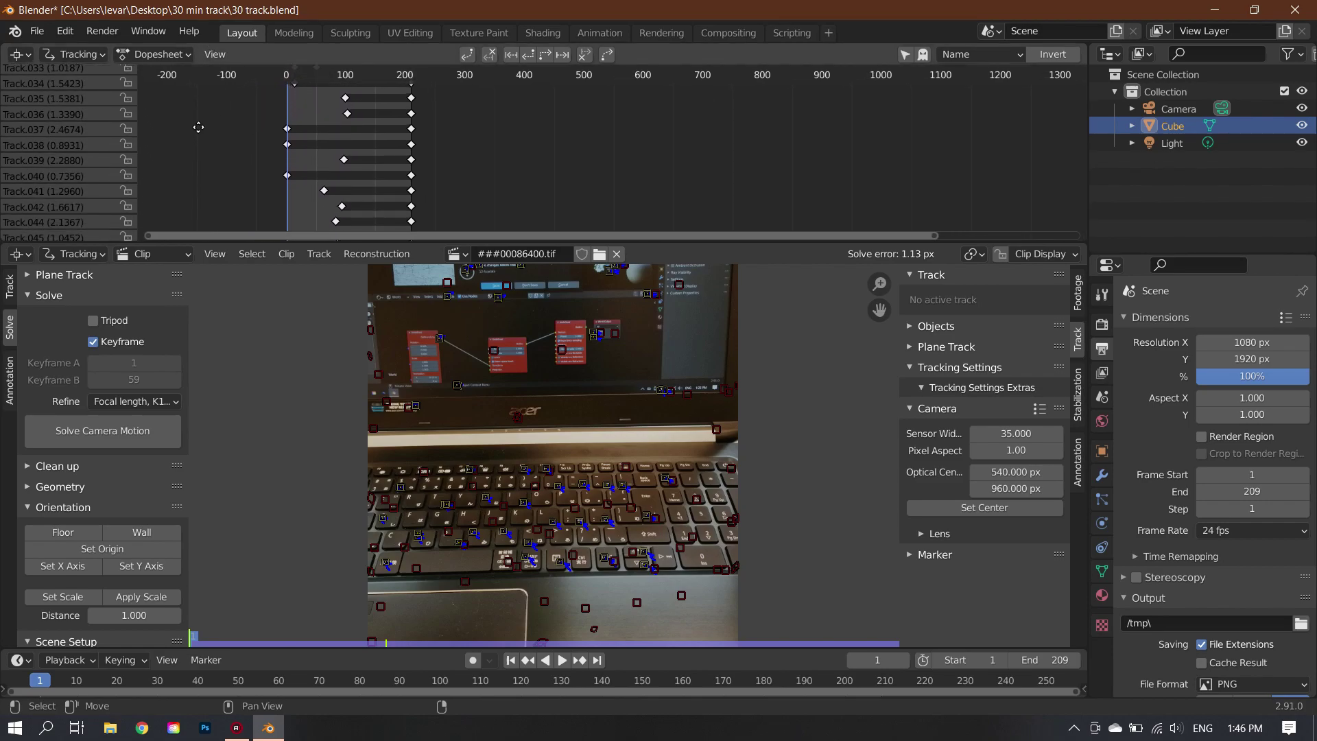
left_click(59, 154)
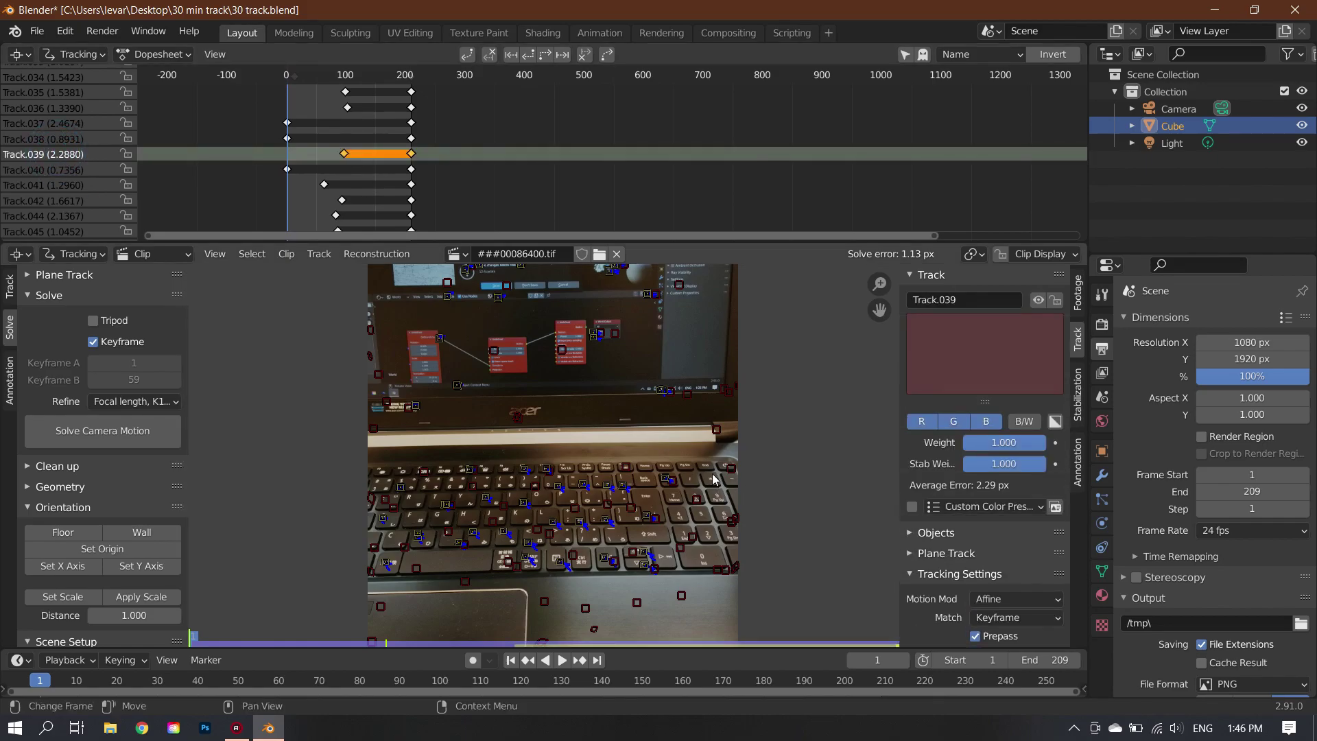
scroll(710, 476, "up", 6)
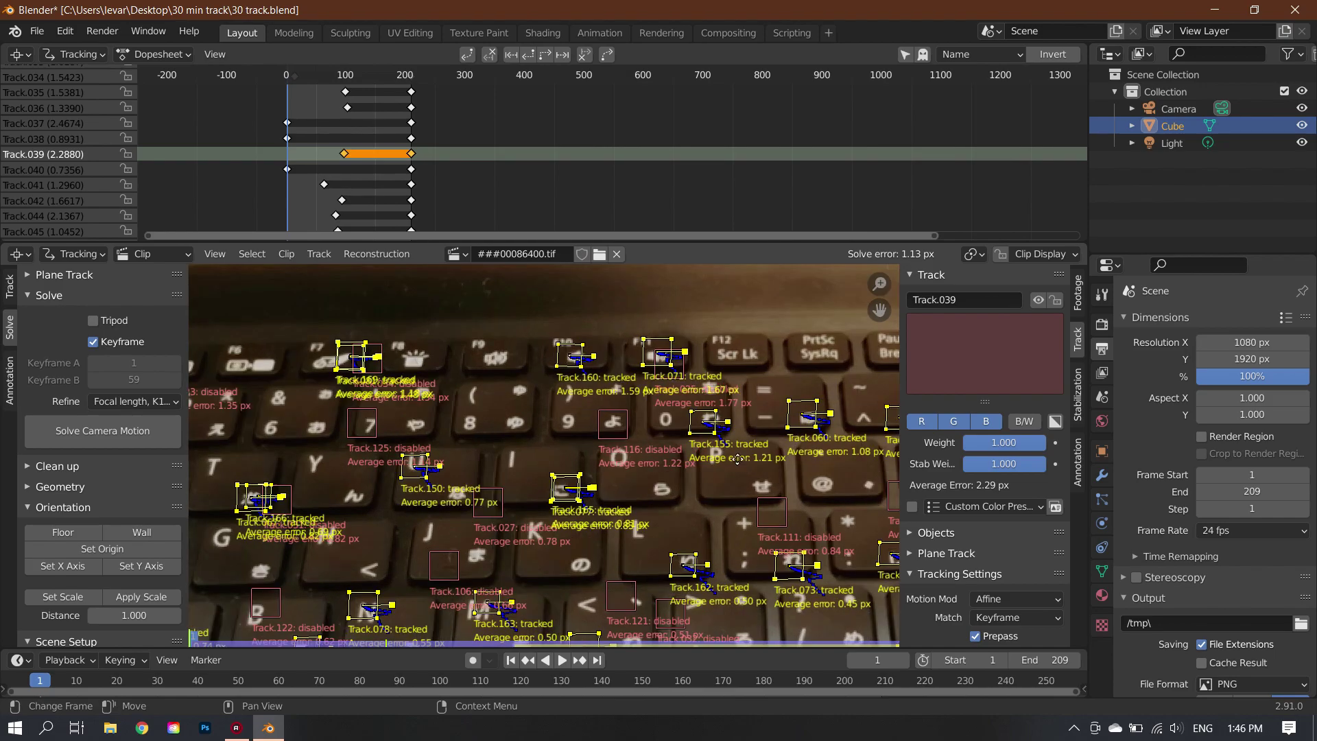
scroll(744, 470, "down", 5)
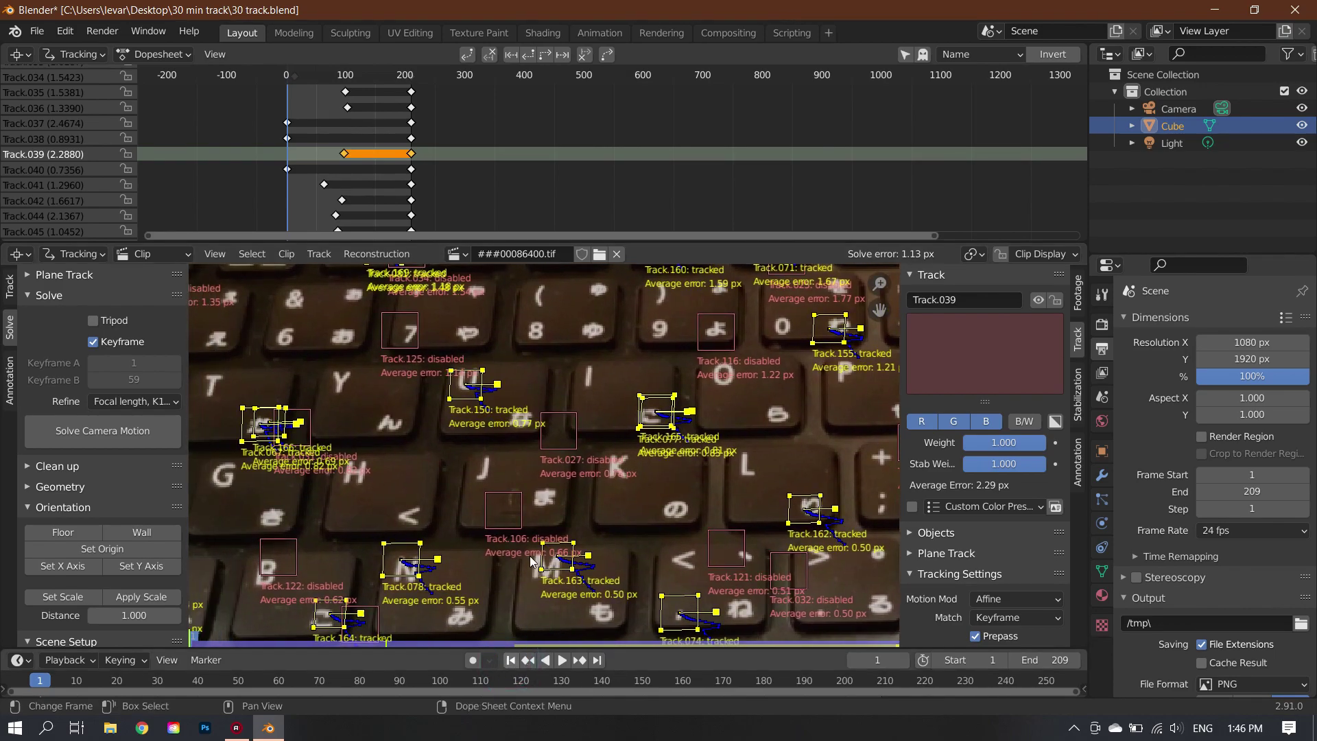
scroll(594, 540, "down", 8)
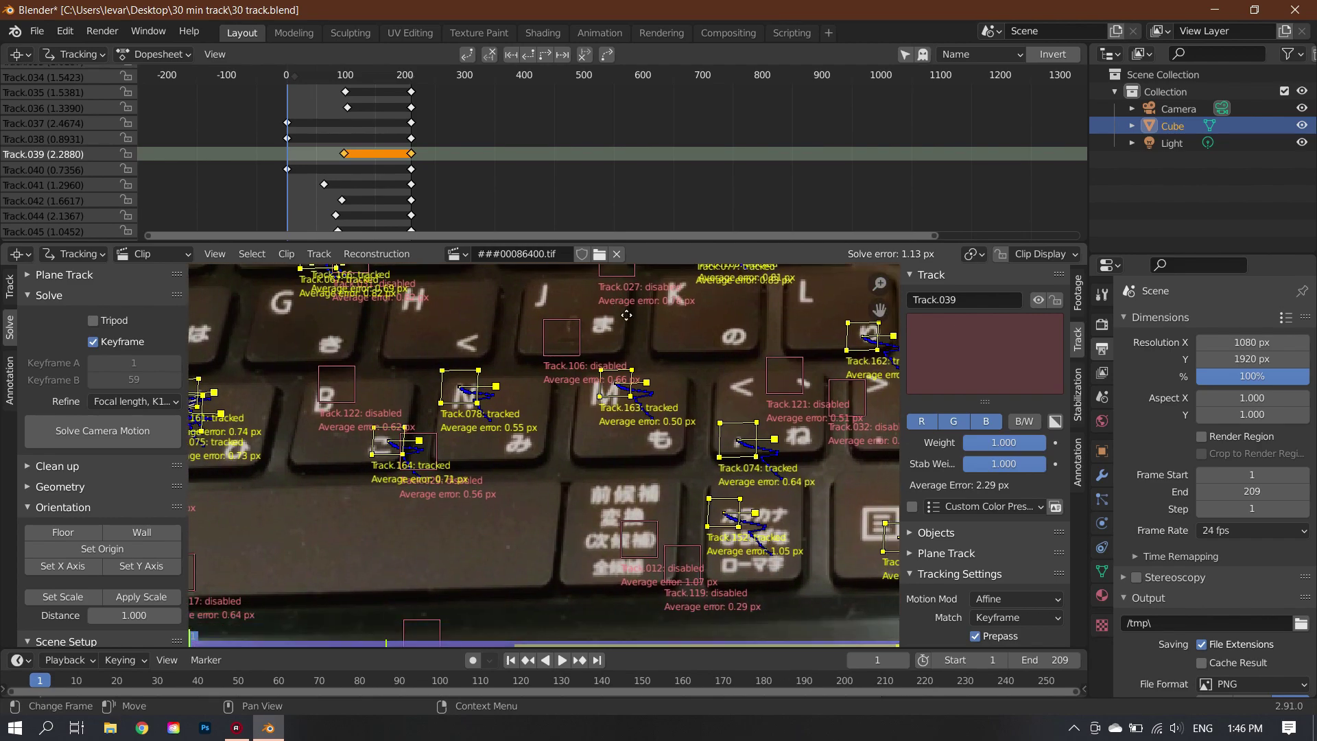
scroll(148, 515, "down", 2)
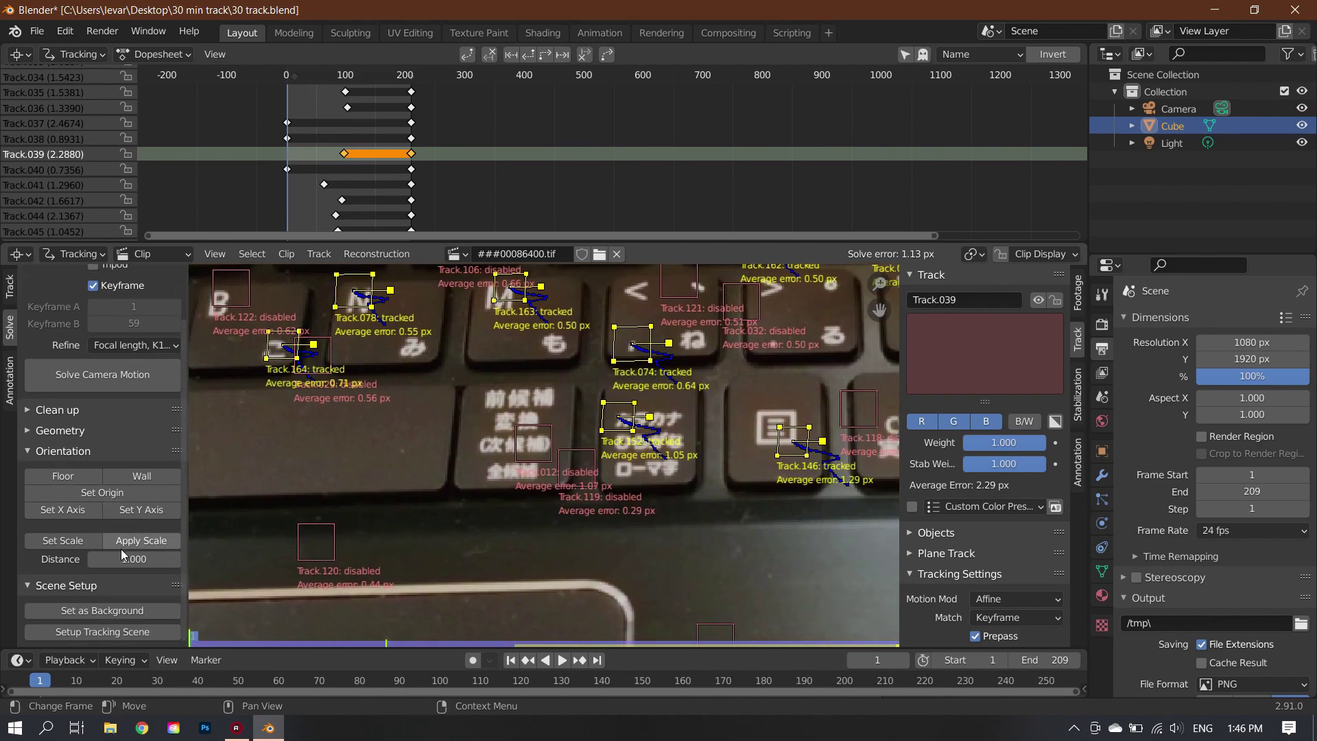
Set the clean-up error threshold and Delete Track action, then clean out the high-error tracks
left_click(31, 411)
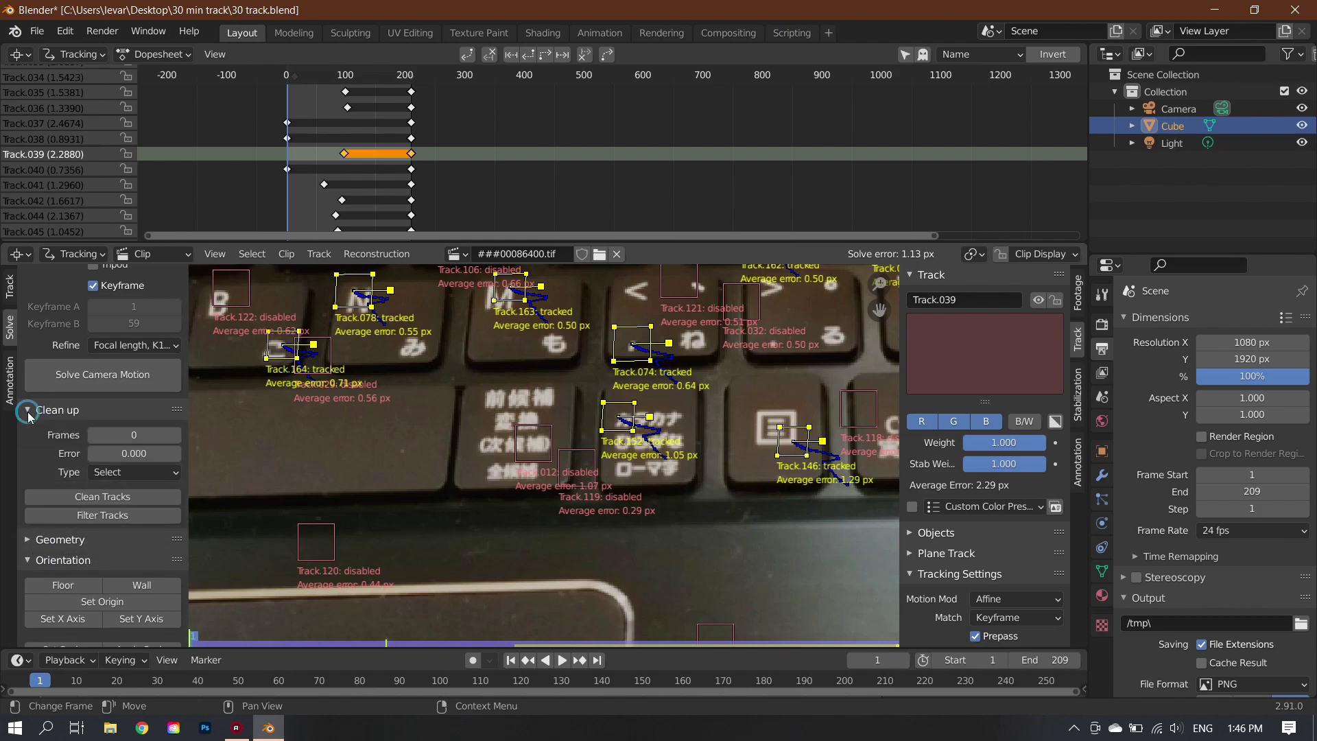
left_click(139, 452)
type("0.0")
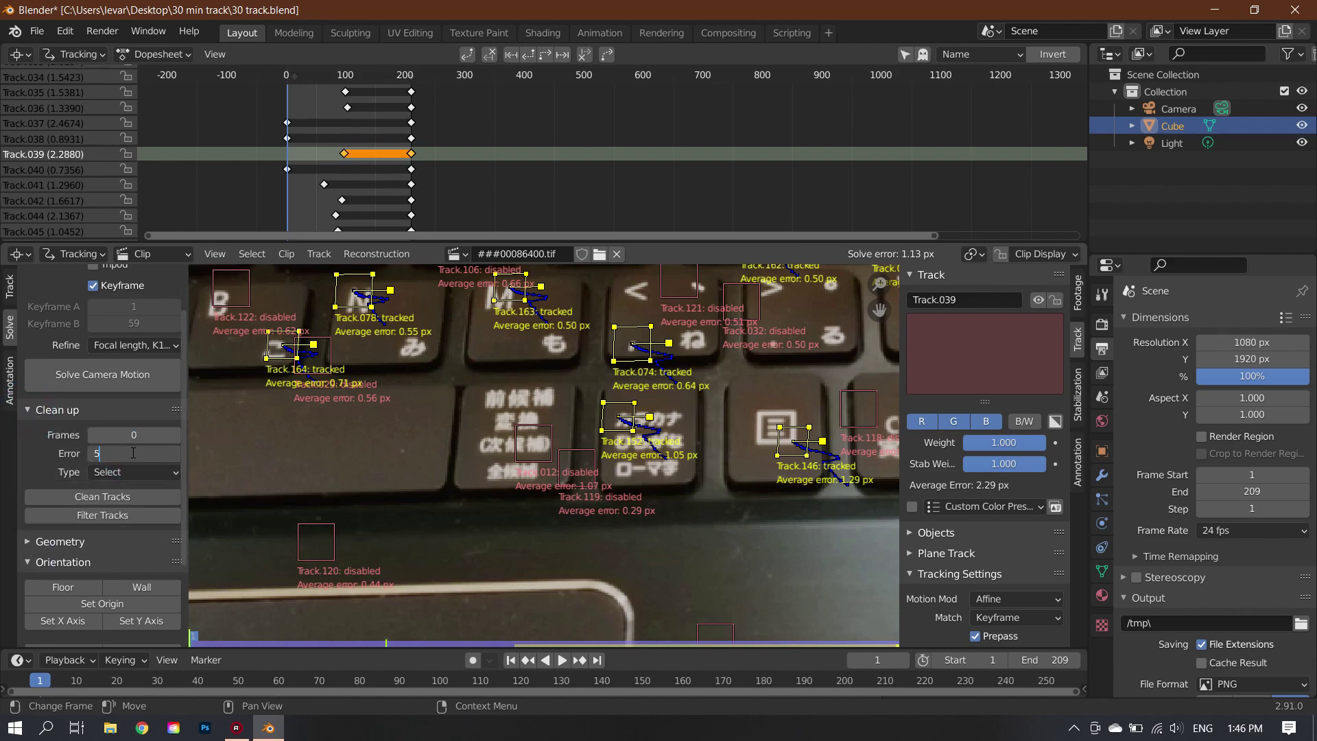
type("5")
key("Return")
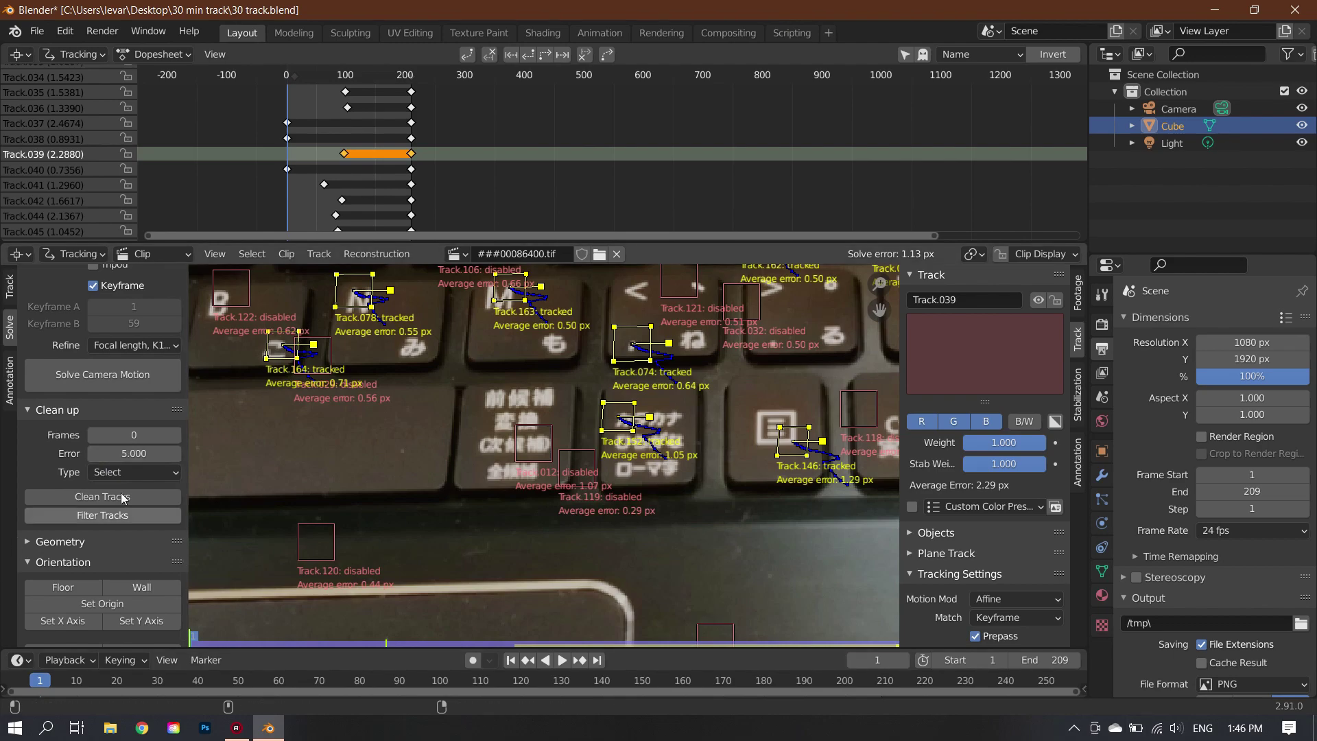
left_click(147, 472)
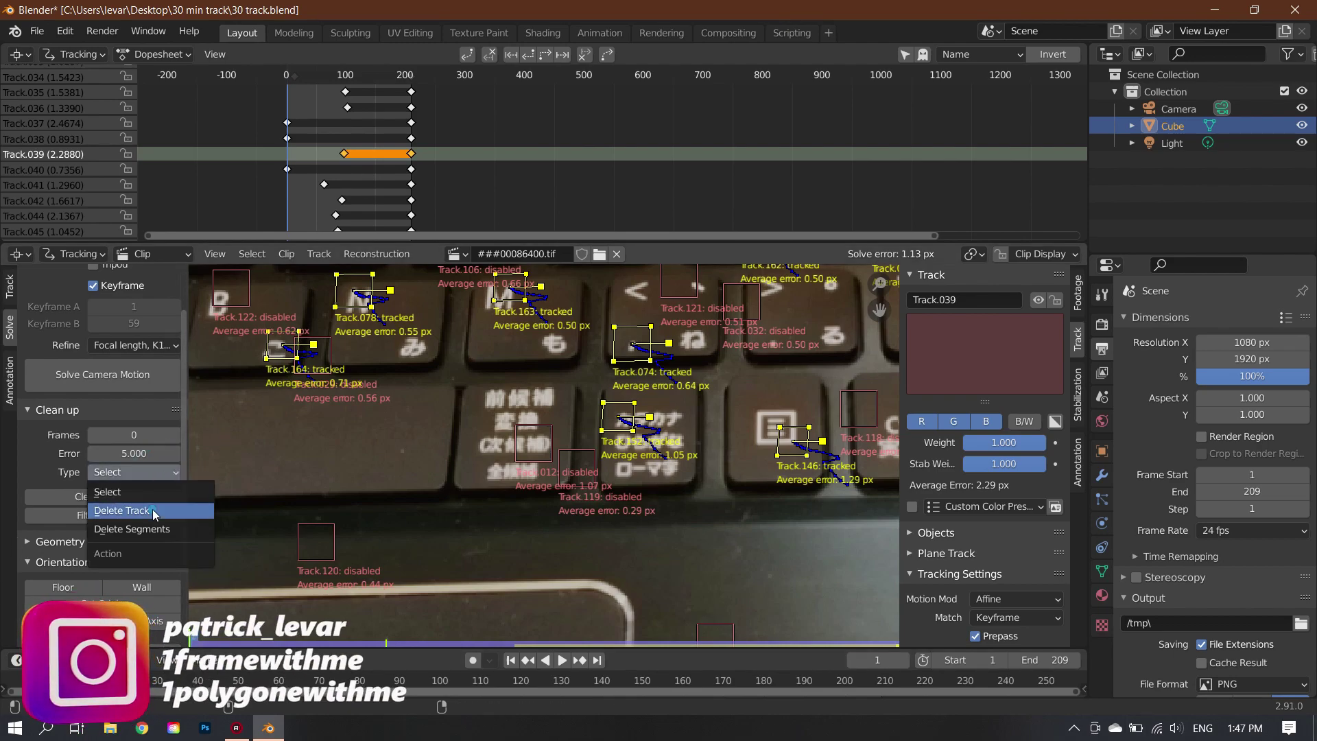
left_click(154, 508)
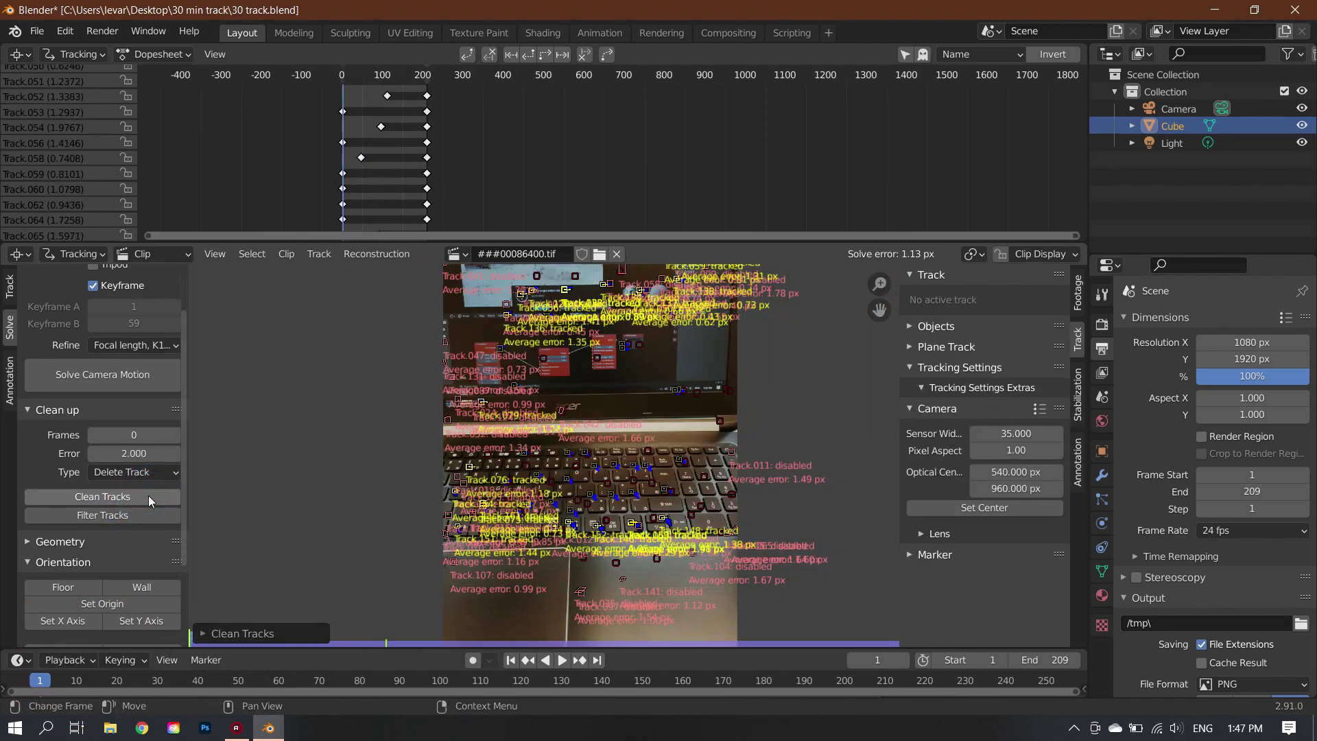
left_click(654, 417)
Clean tracks again, filter out suspicious-motion tracks, and delete them
left_click(88, 498)
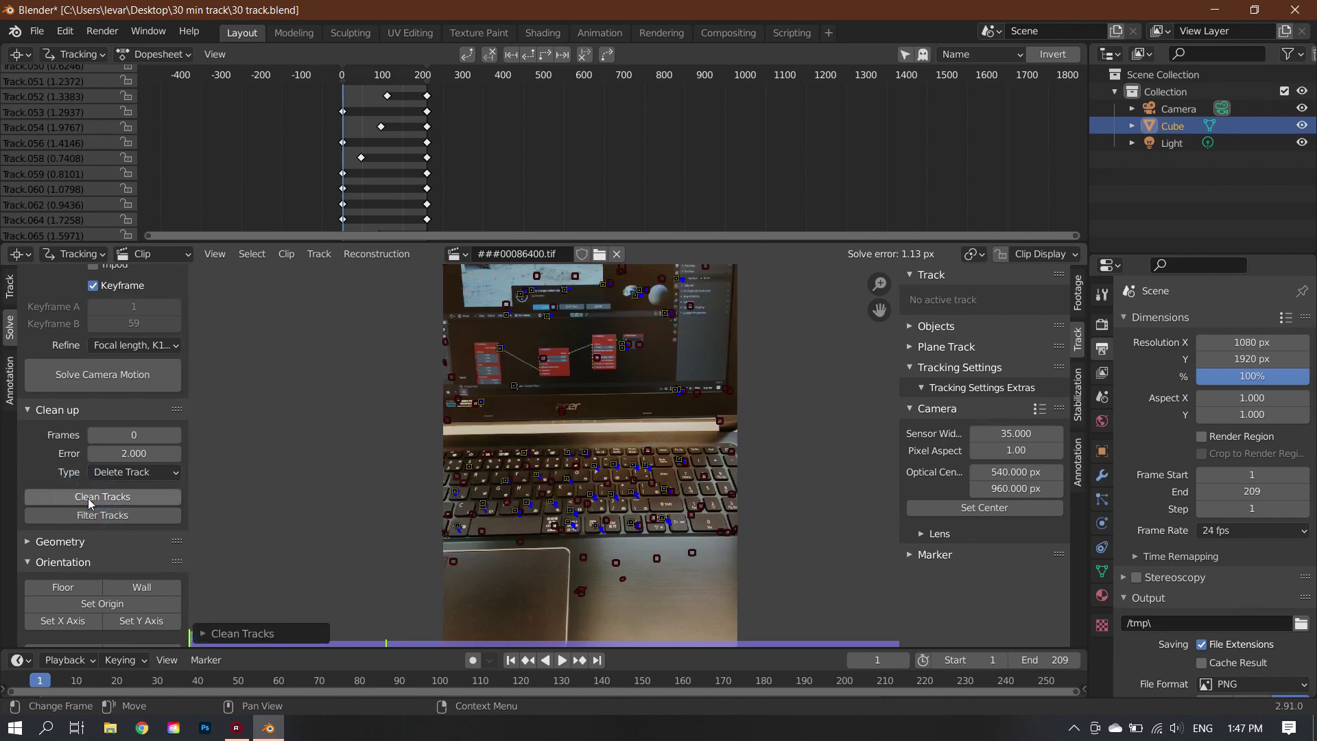
left_click(94, 517)
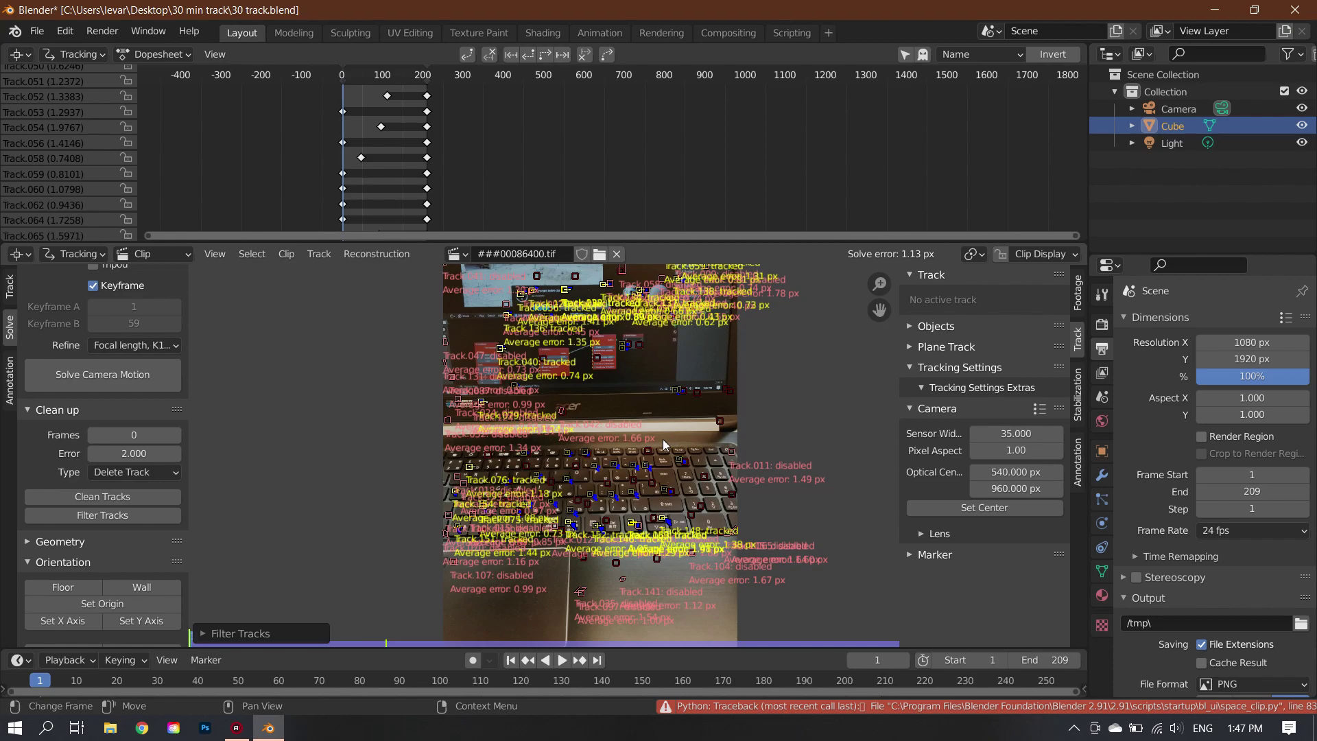
key("x")
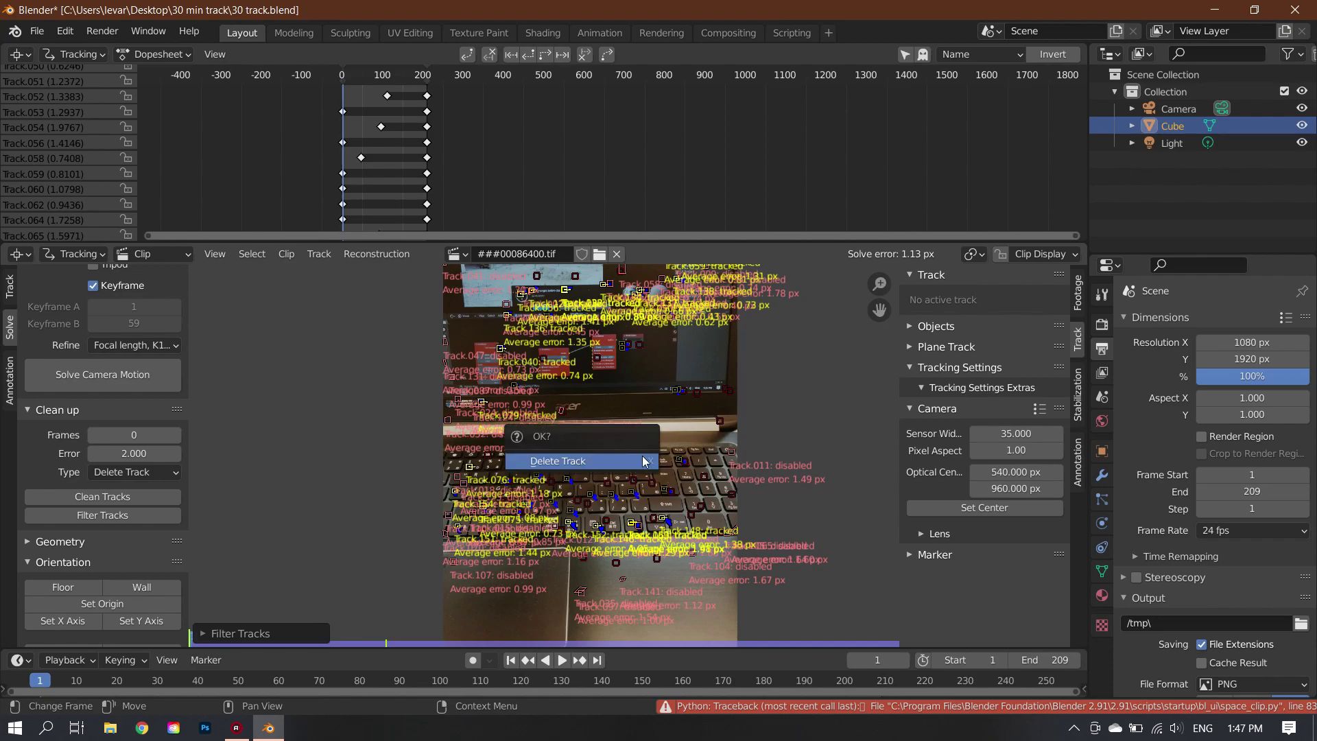
left_click(630, 468)
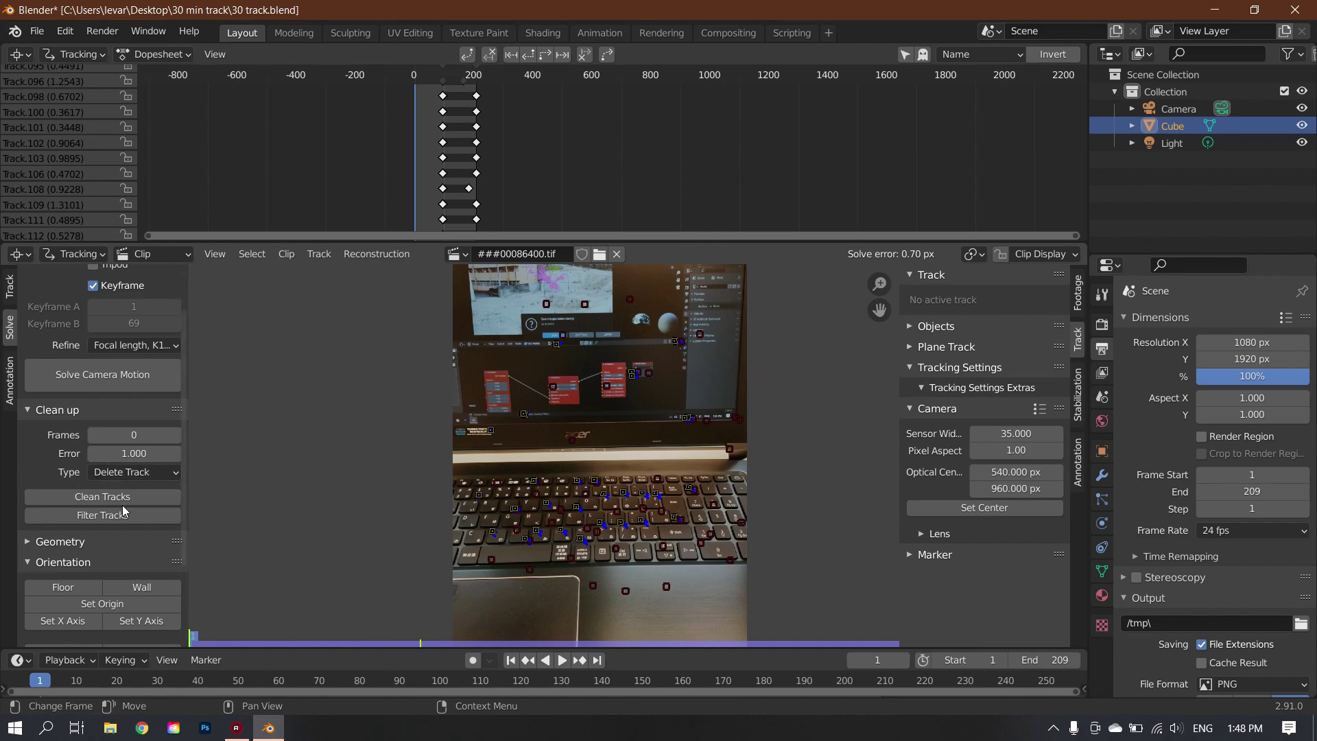
Filter out suspicious tracks again and delete them
left_click(127, 515)
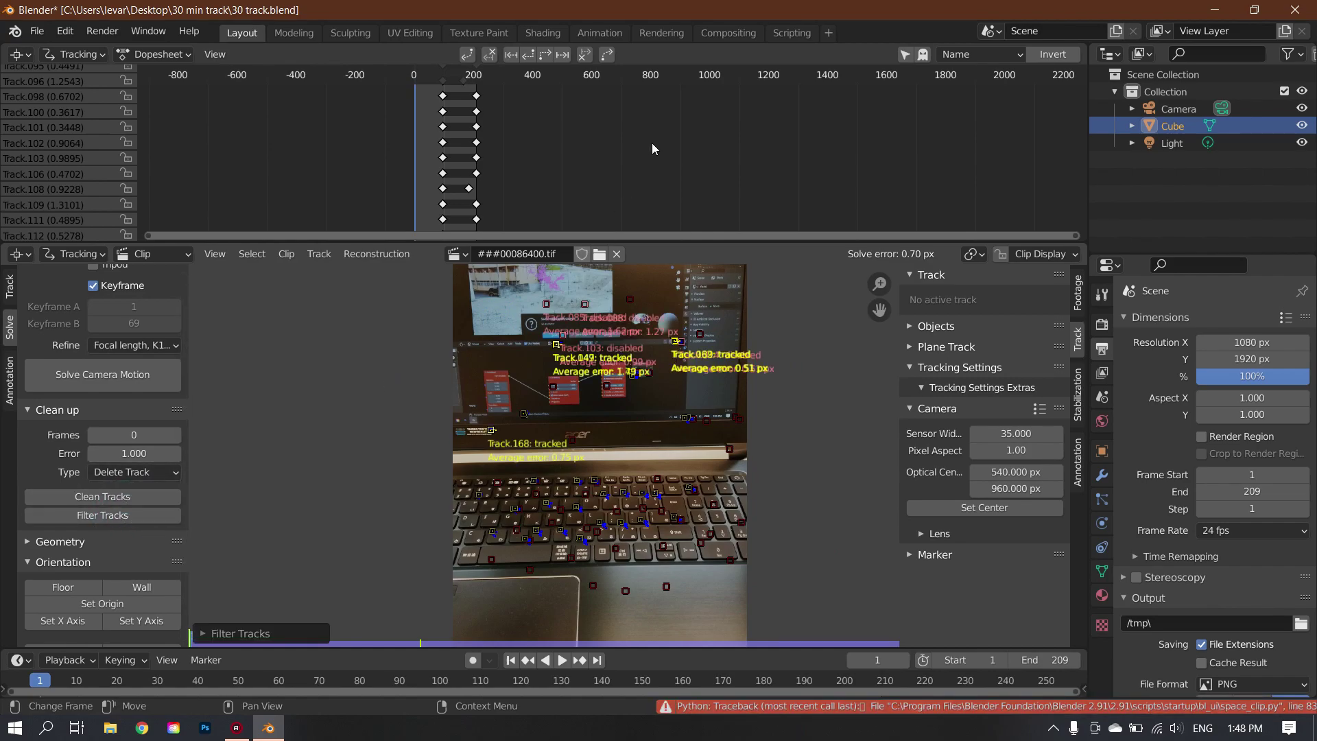
key("x")
left_click(664, 493)
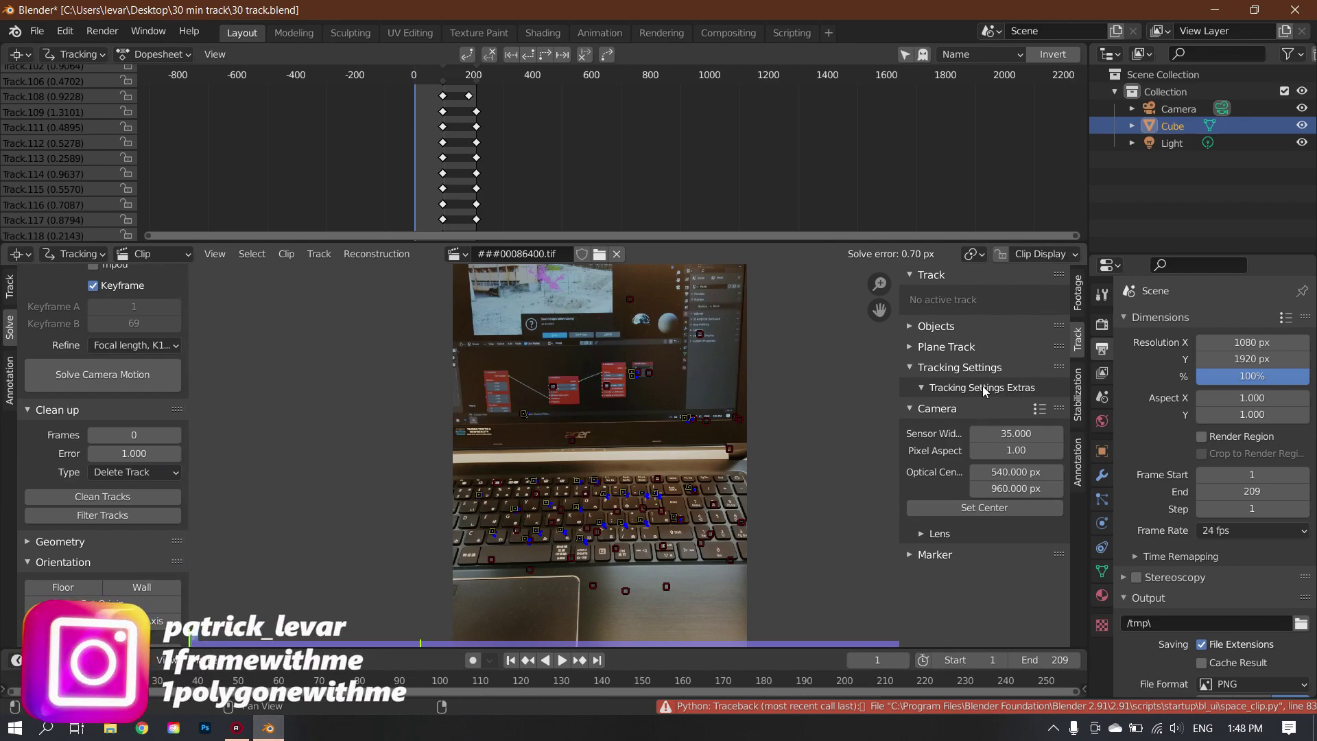
Re-solve the camera motion until the solve error reaches 0.70 px
left_click(131, 374)
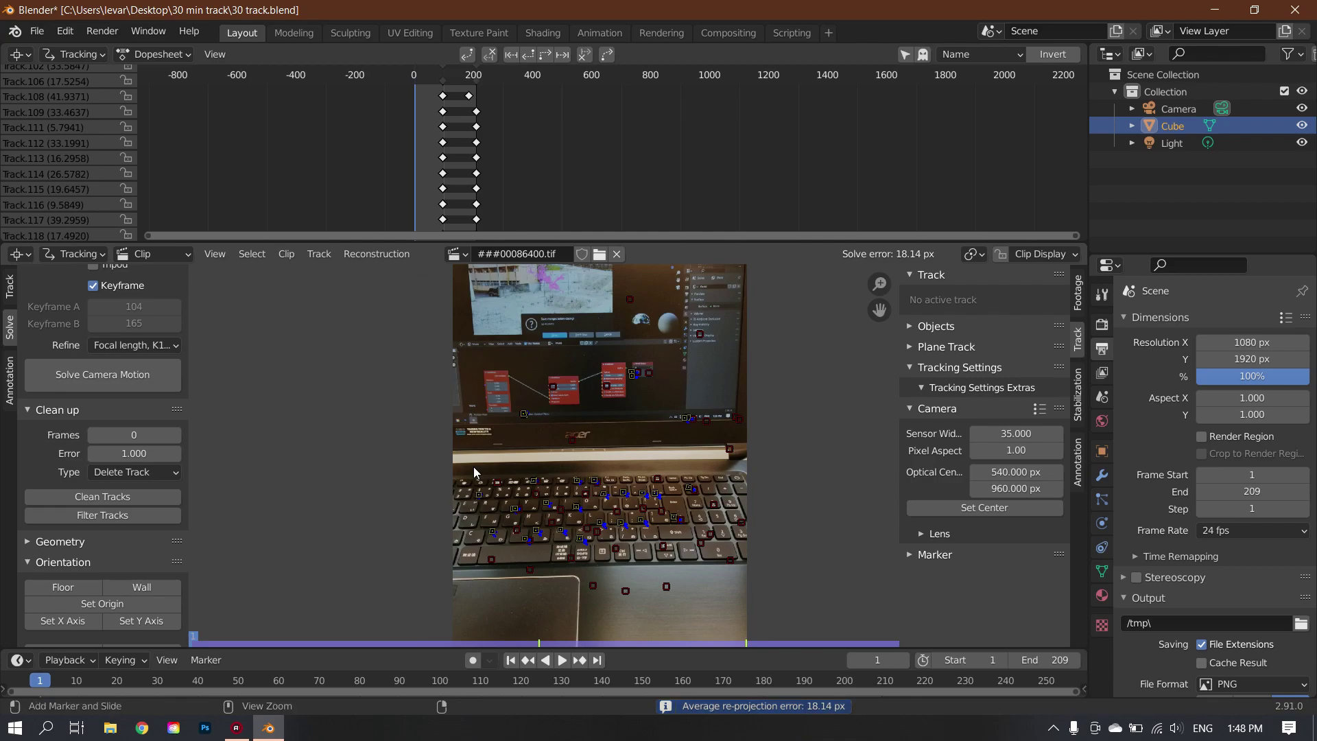
left_click(96, 373)
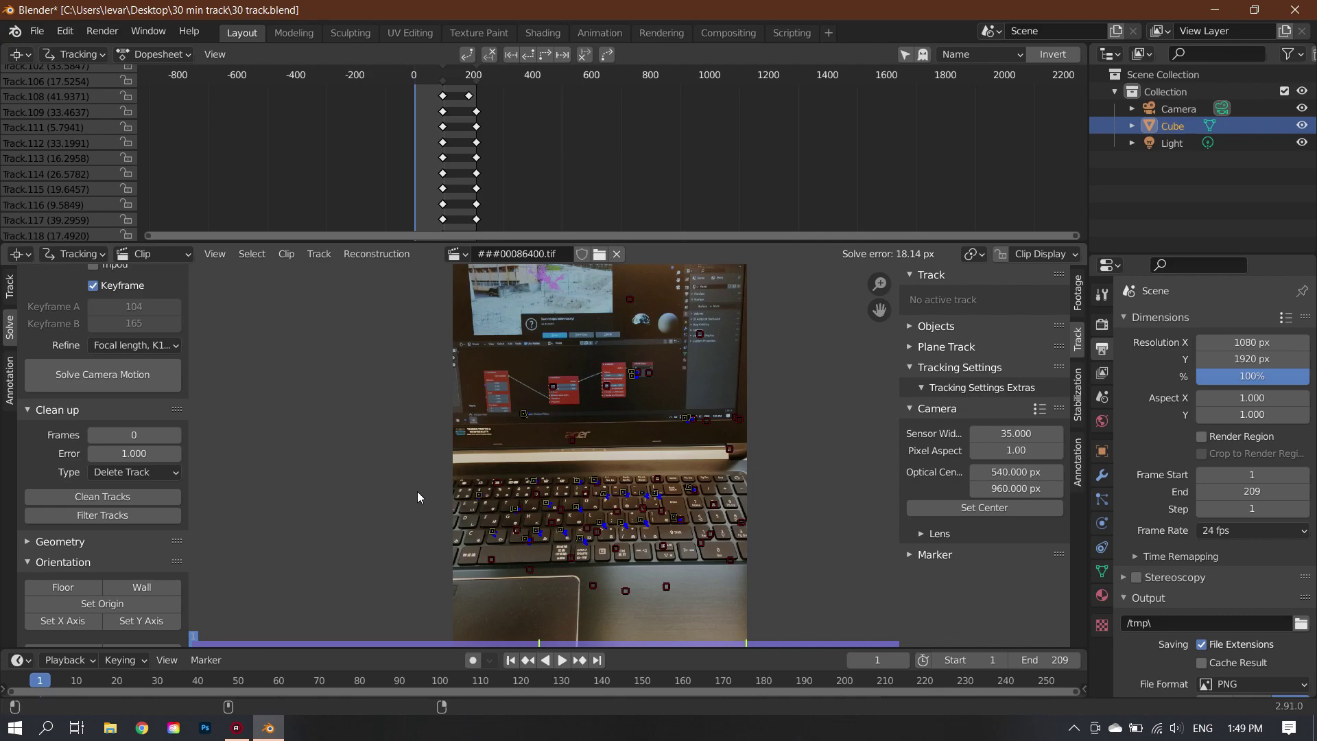
key("ctrl+z")
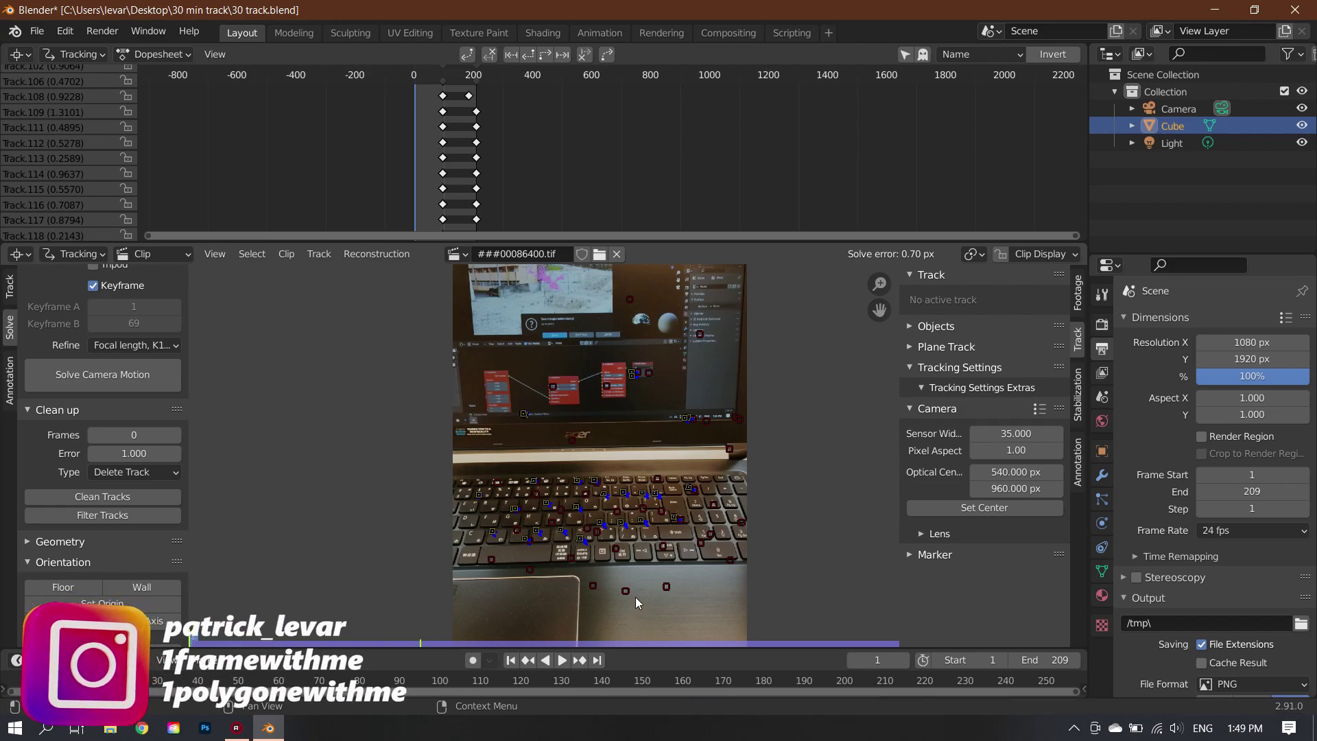
middle_click_drag(365, 514, 367, 483)
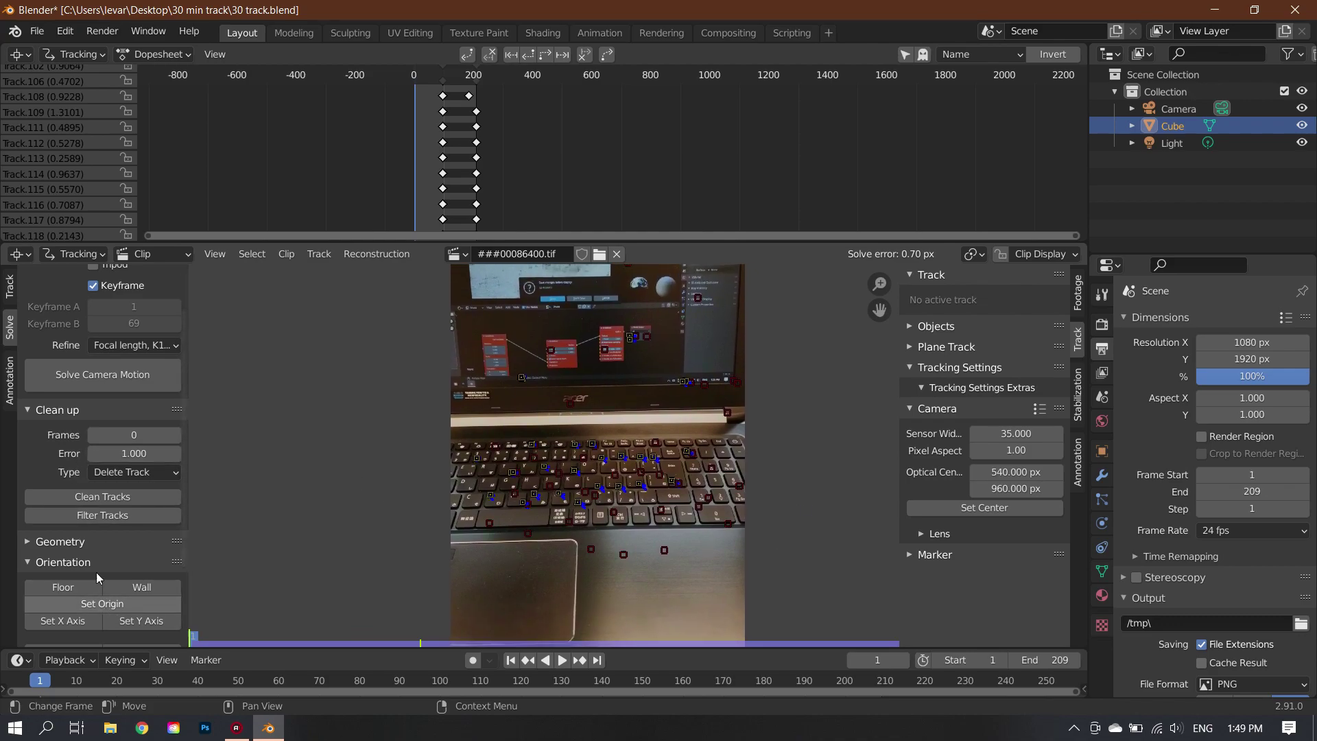
Set the footage as the camera background and set up the tracking scene
scroll(85, 405, "down", 4)
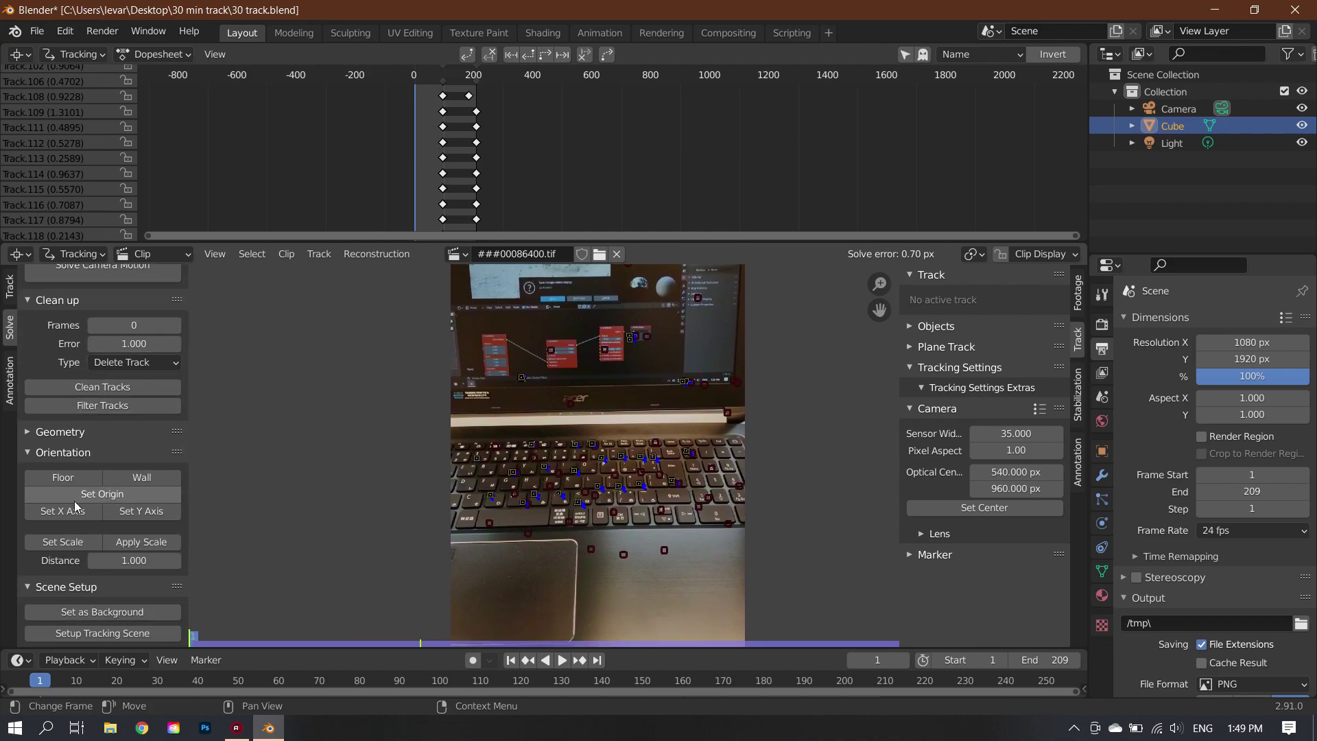
left_click(118, 610)
left_click(118, 632)
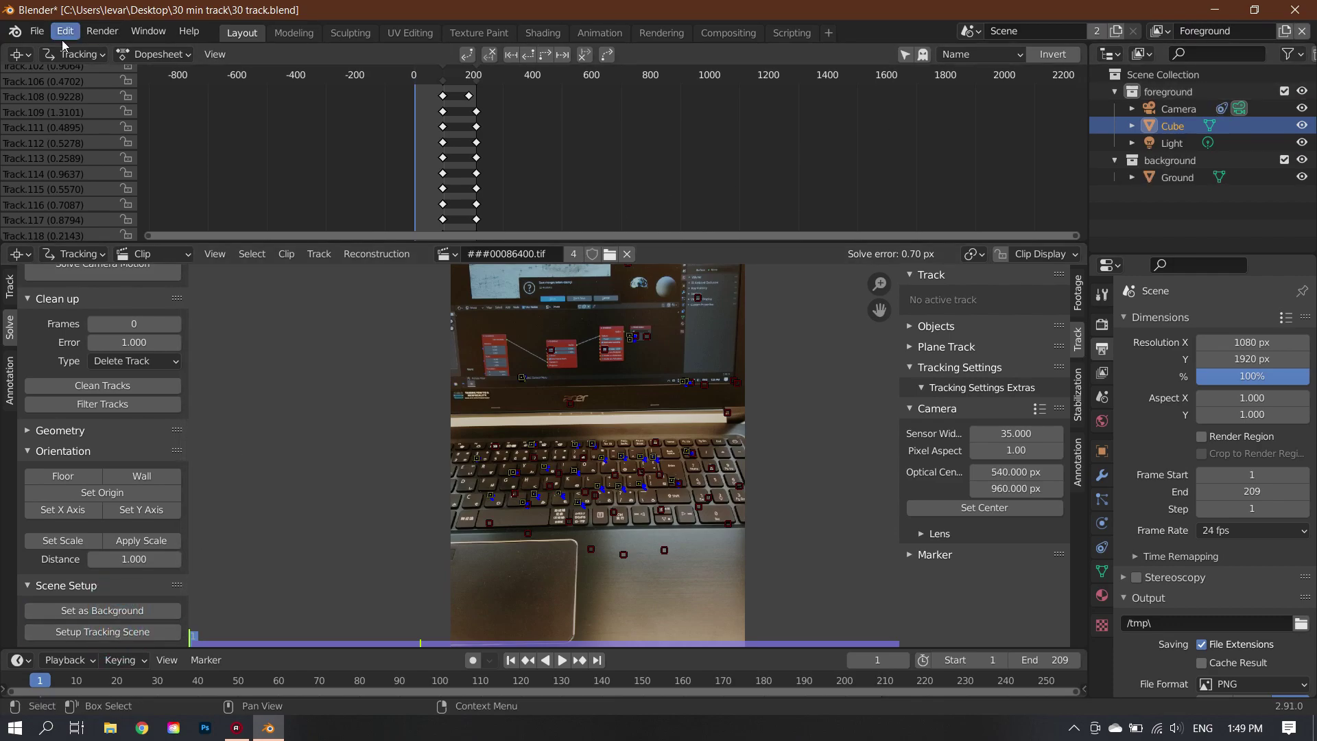
Turn the top area into an enlarged 3D Viewport that looks through the tracked camera
left_click(20, 55)
left_click(44, 101)
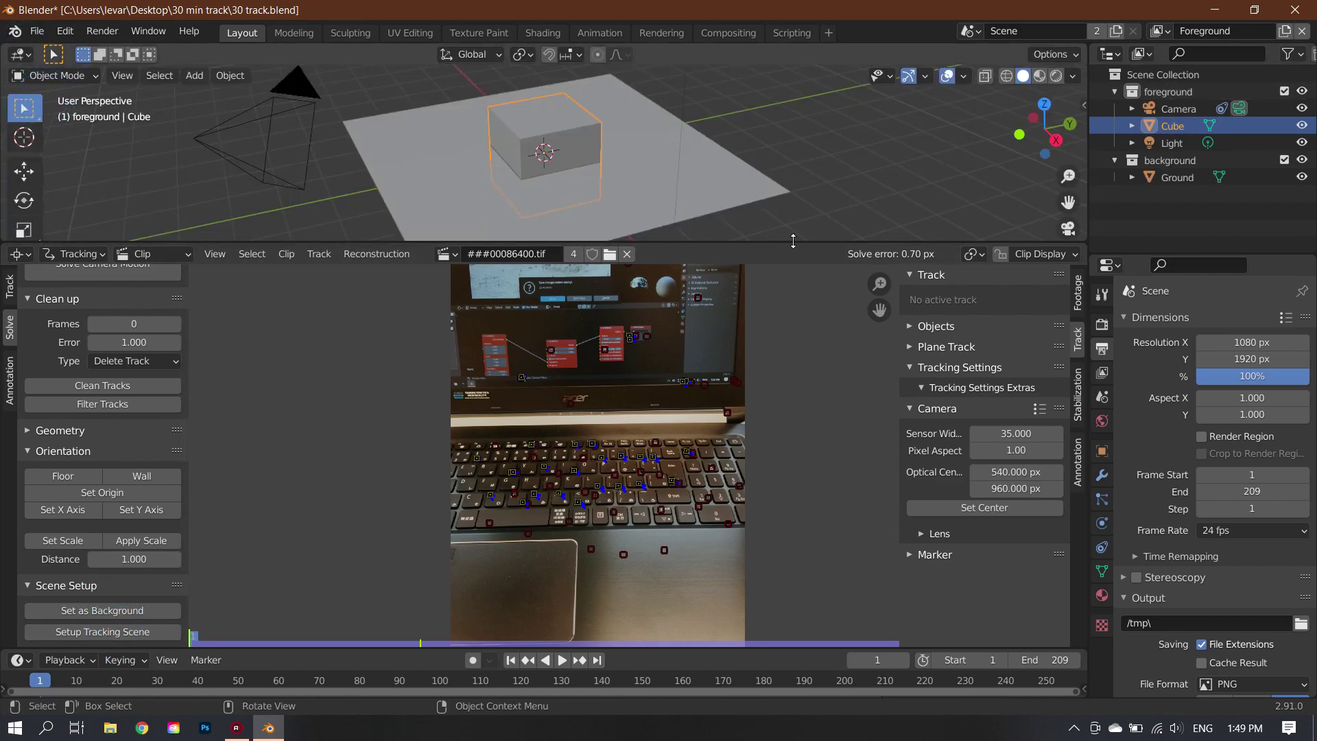
left_click_drag(792, 241, 793, 479)
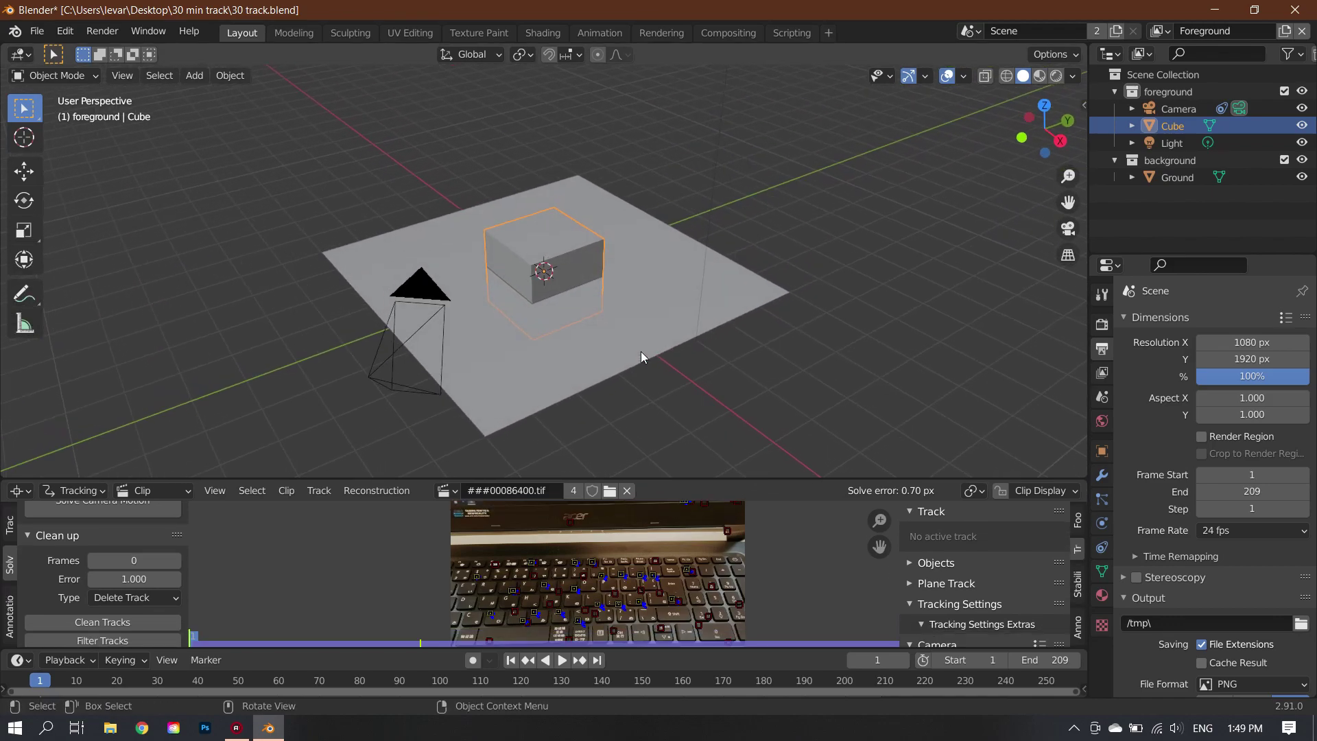
key("KP_0")
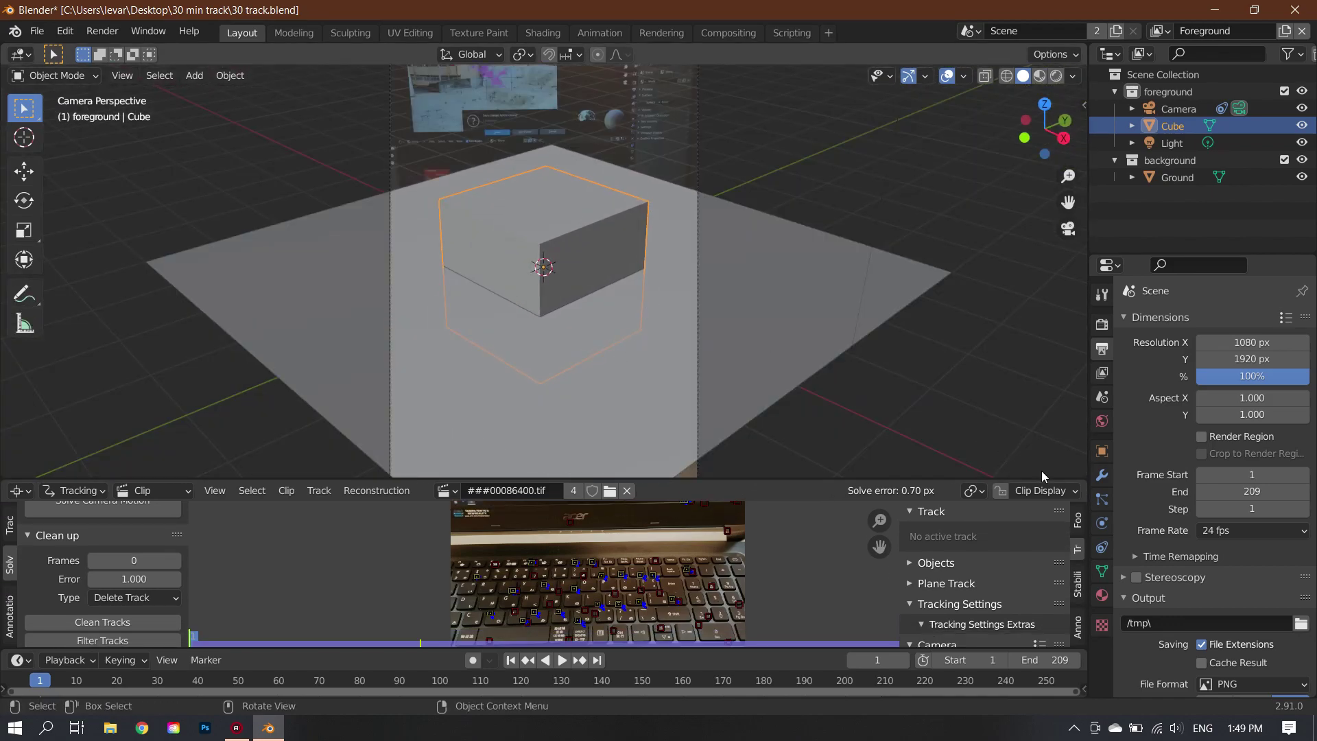
Switch the render engine to Cycles, show the Film settings, and select the Ground plane
left_click(1102, 374)
left_click(1102, 349)
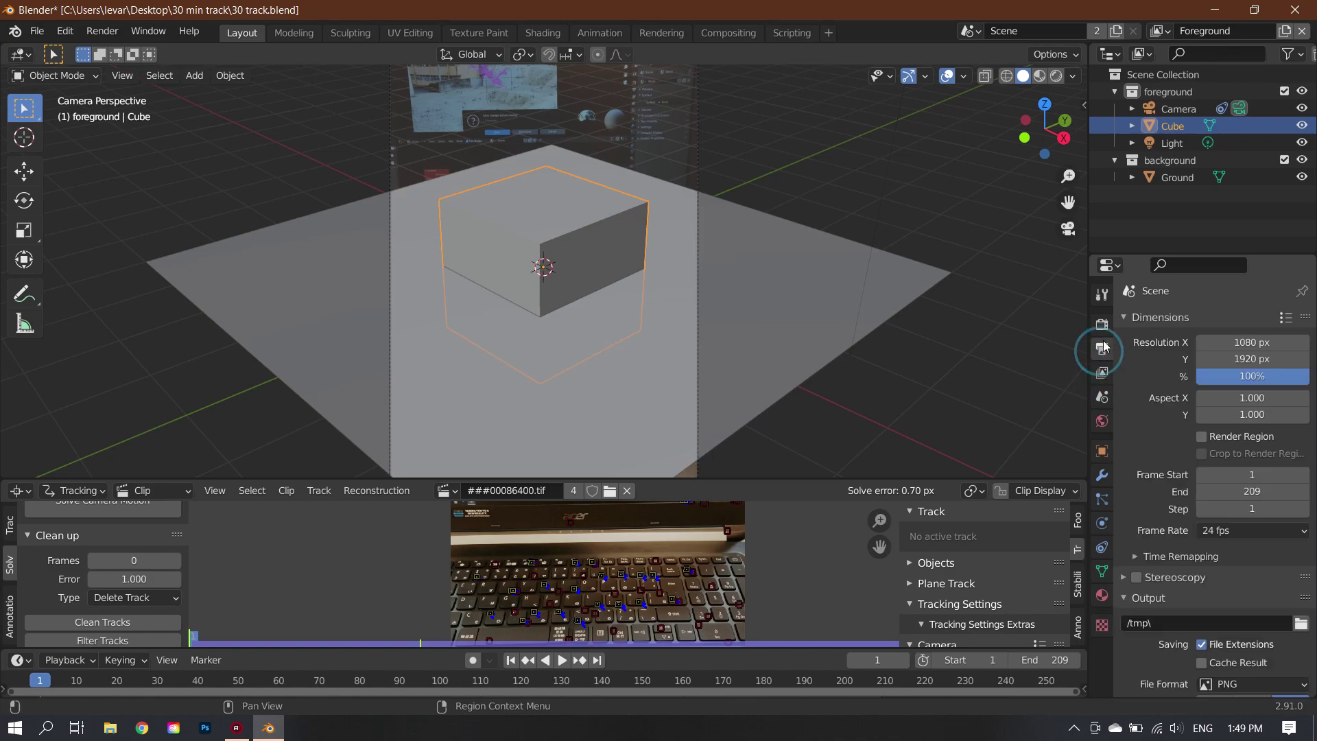
left_click(1102, 323)
left_click(1240, 322)
left_click(1230, 380)
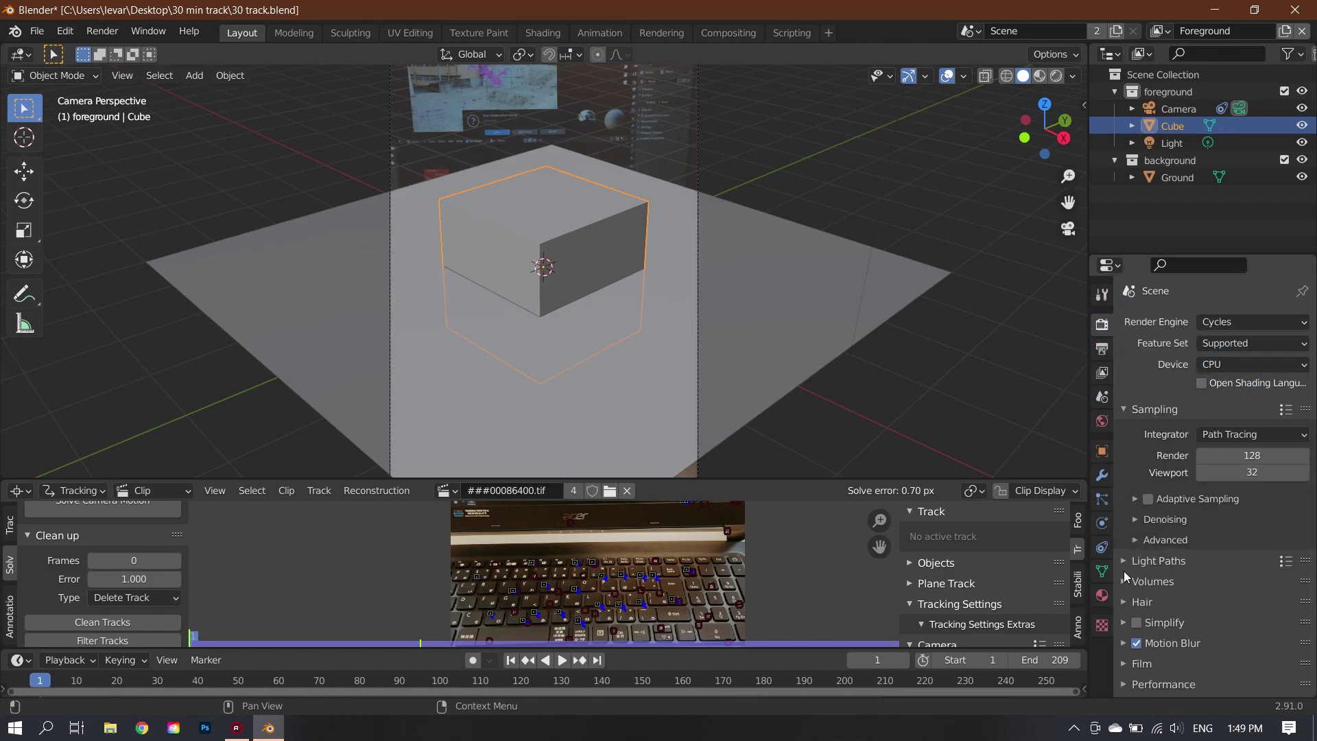
scroll(1136, 603, "down", 2)
left_click(1138, 610)
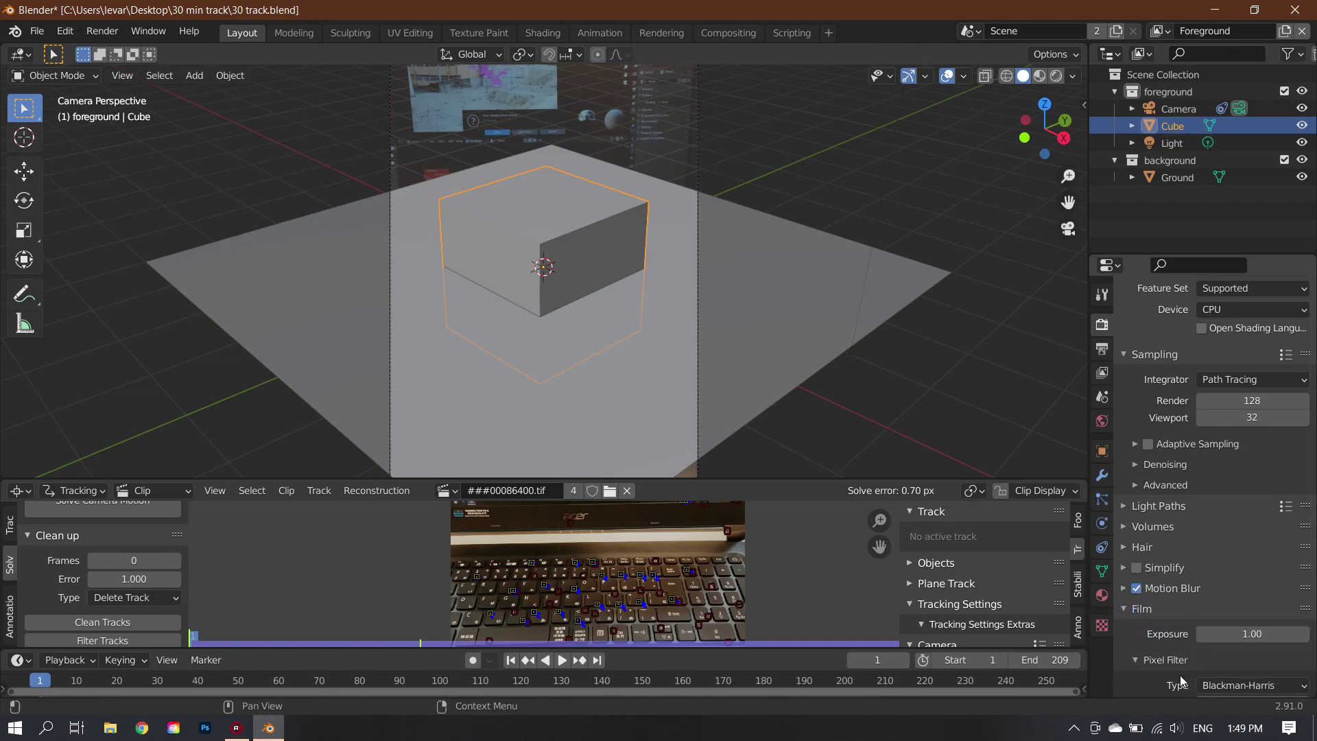
scroll(1180, 681, "down", 3)
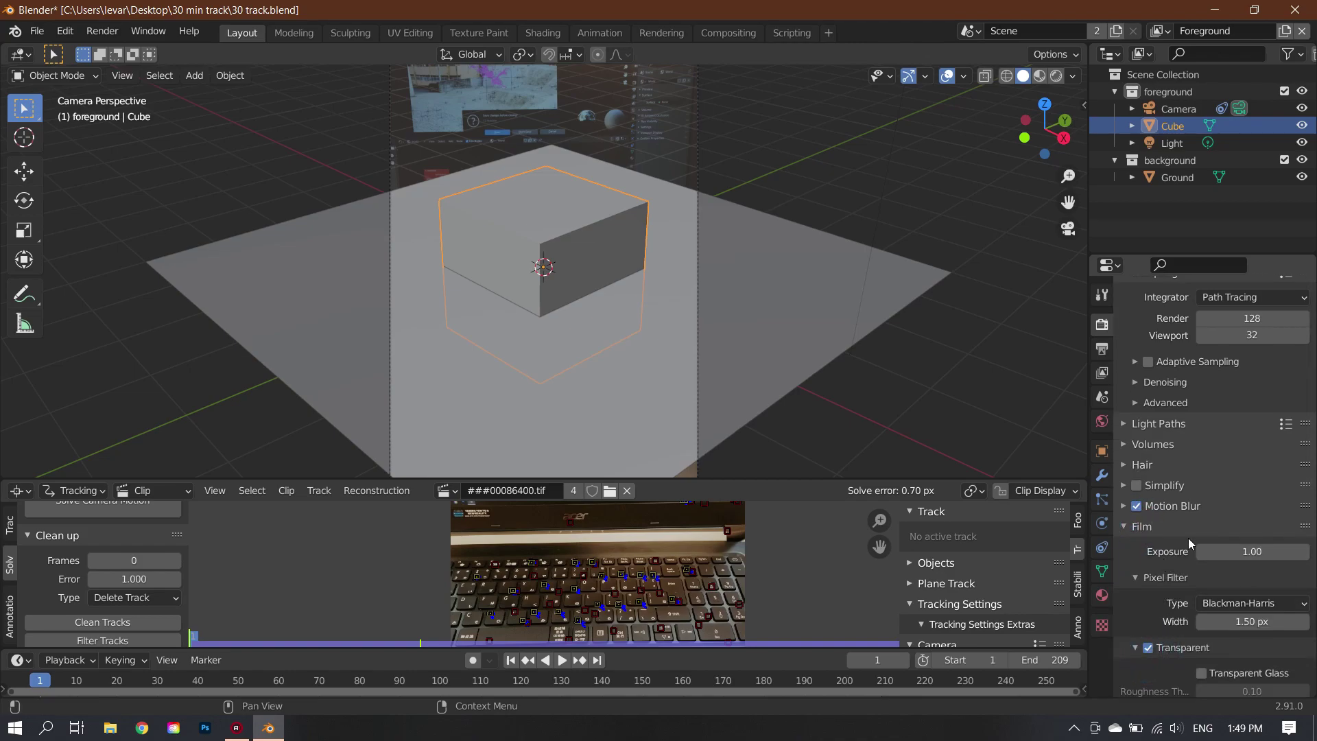
left_click(639, 353)
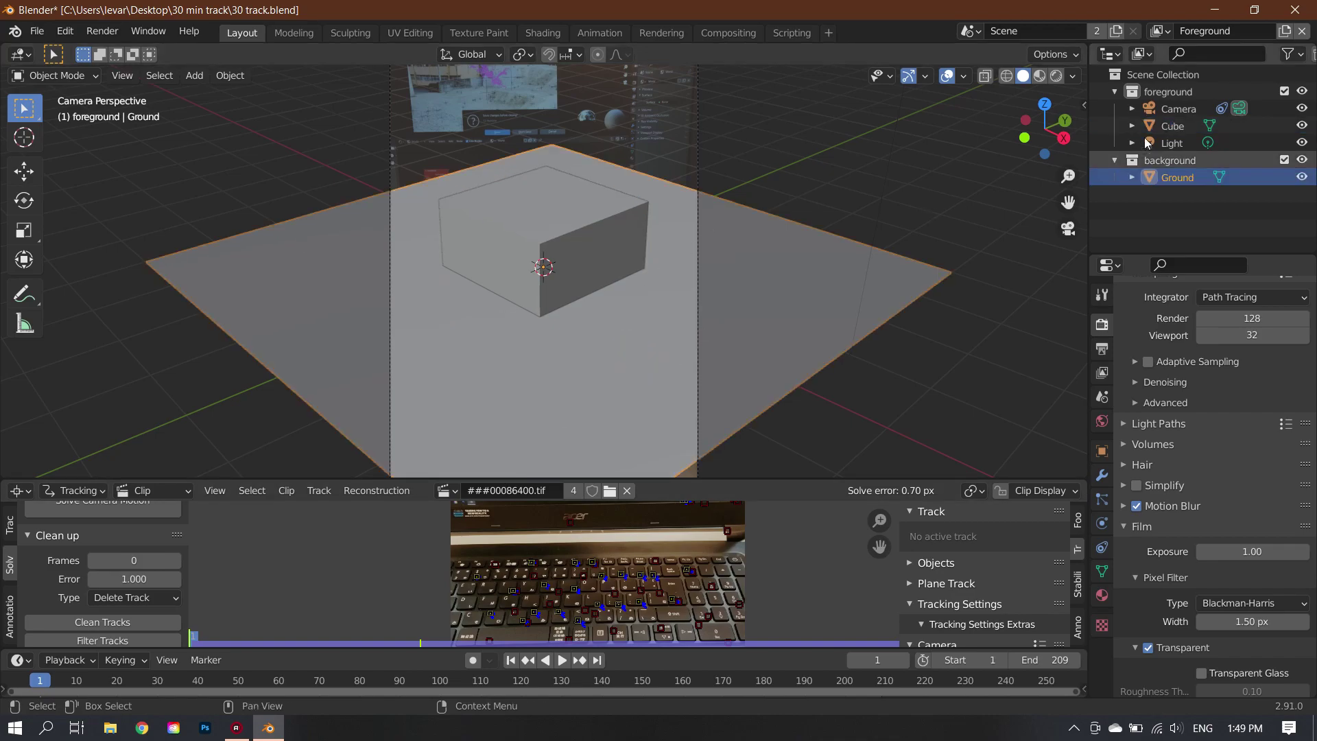
Show motion tracking markers in the 3D view and inspect them around the ground plane
left_click(963, 76)
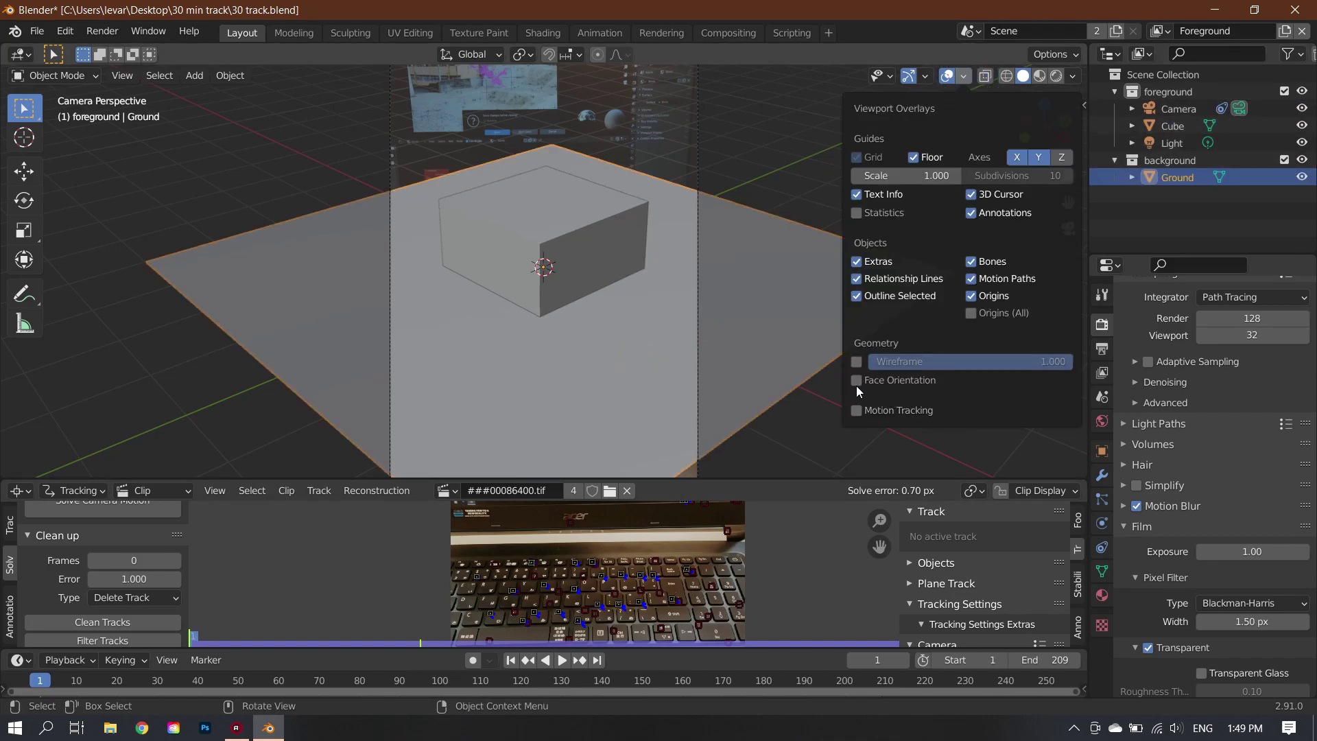
left_click(856, 410)
mouse_move(572, 334)
middle_mouse_down()
mouse_move(673, 339)
mouse_move(601, 337)
middle_mouse_up()
scroll(603, 338, "down", 6)
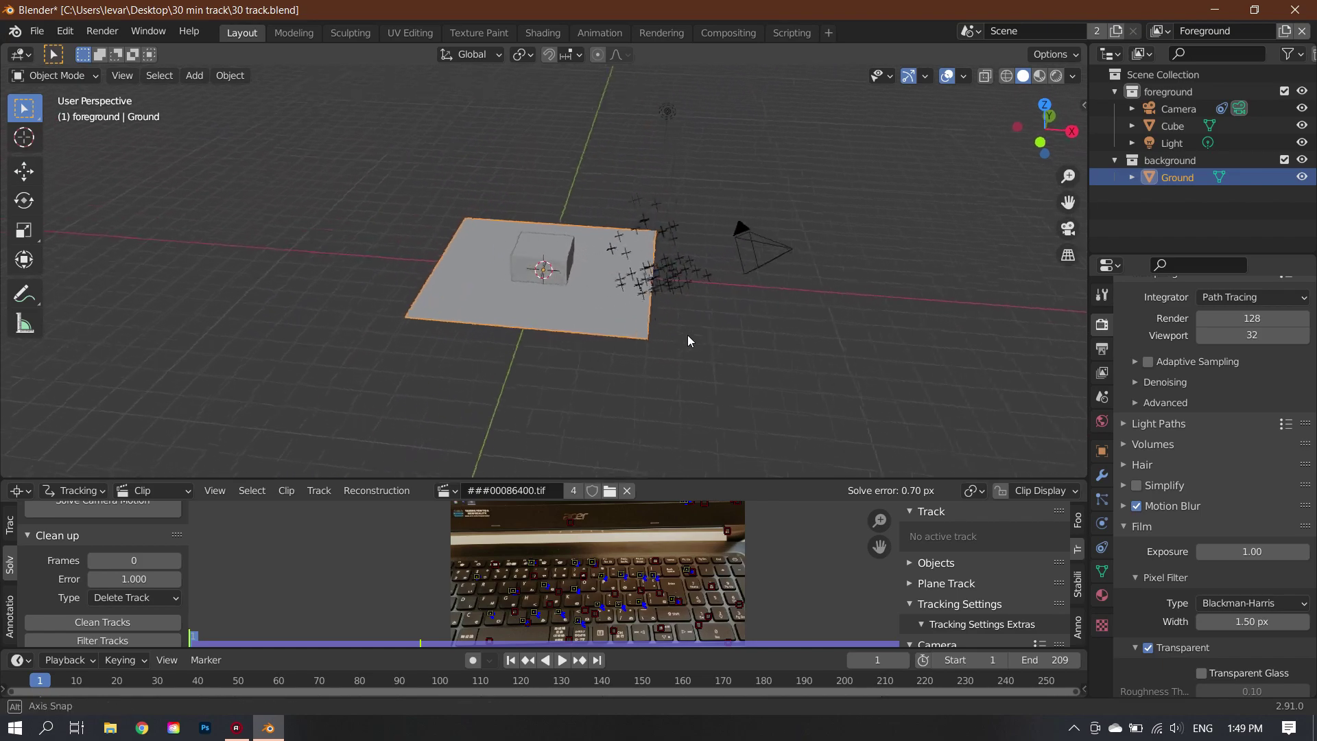
middle_click_drag(688, 335, 638, 338)
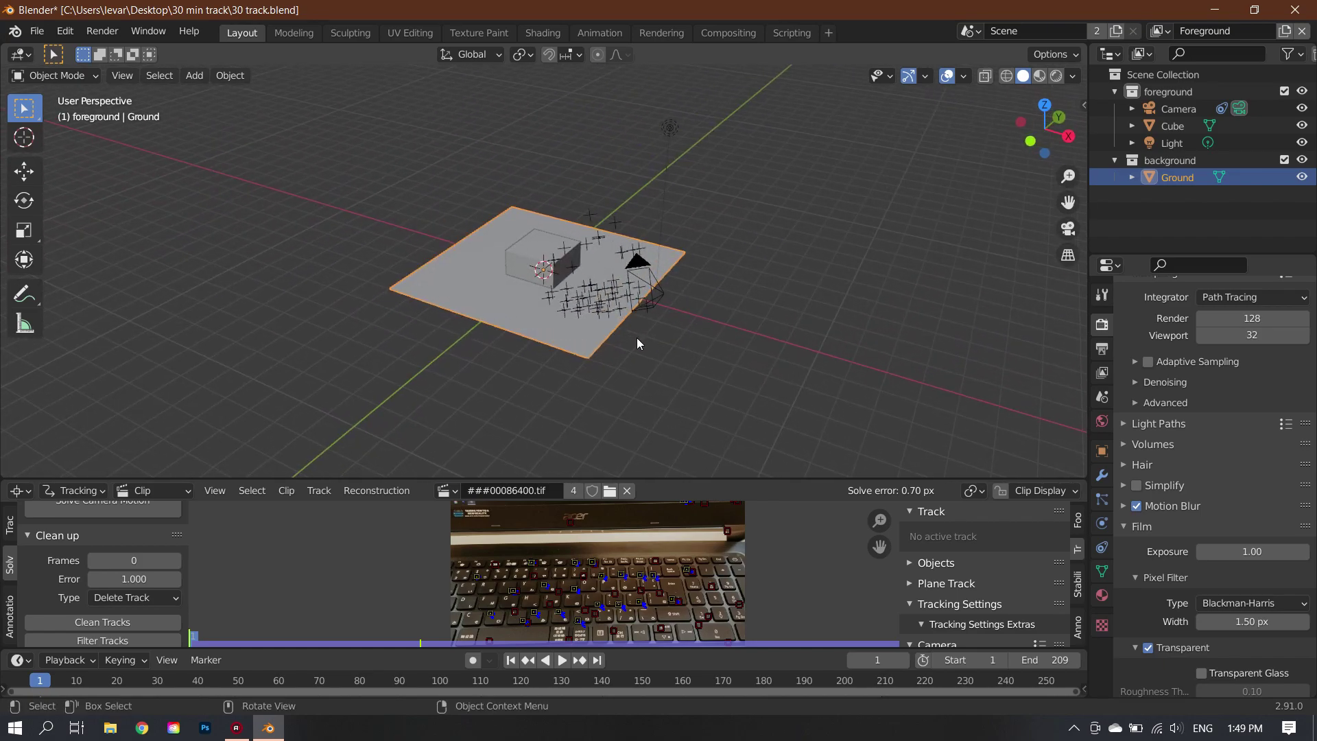
key("KP_0")
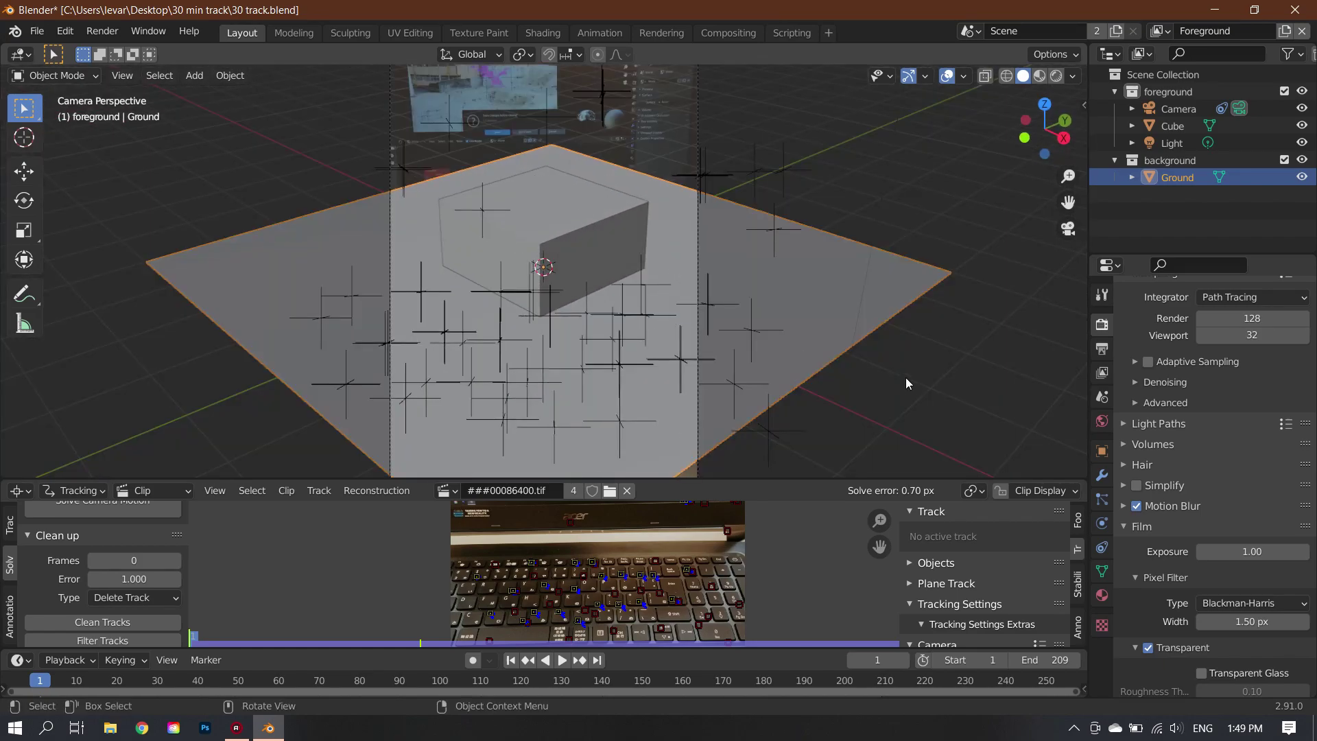
Preview the cube in Rendered shading, return to Solid, and play back the footage
left_click(1057, 76)
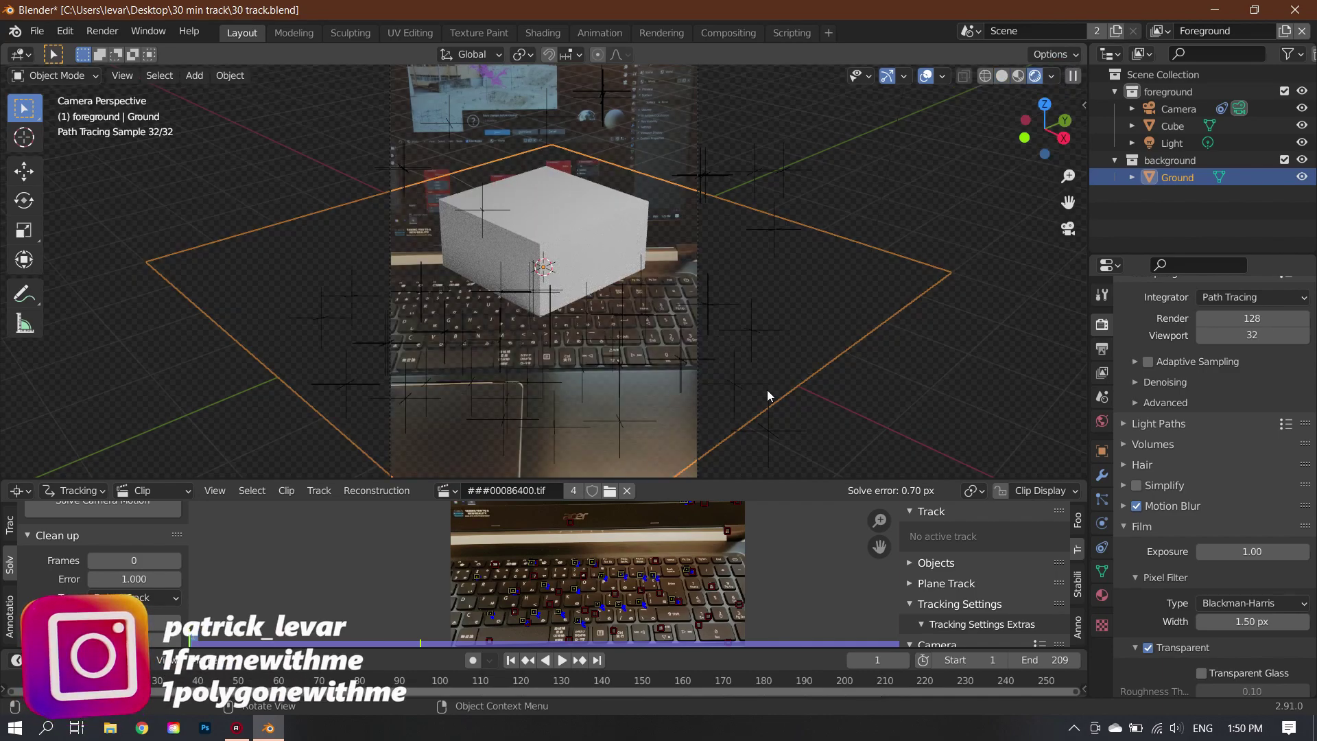
left_click(1002, 75)
key("space")
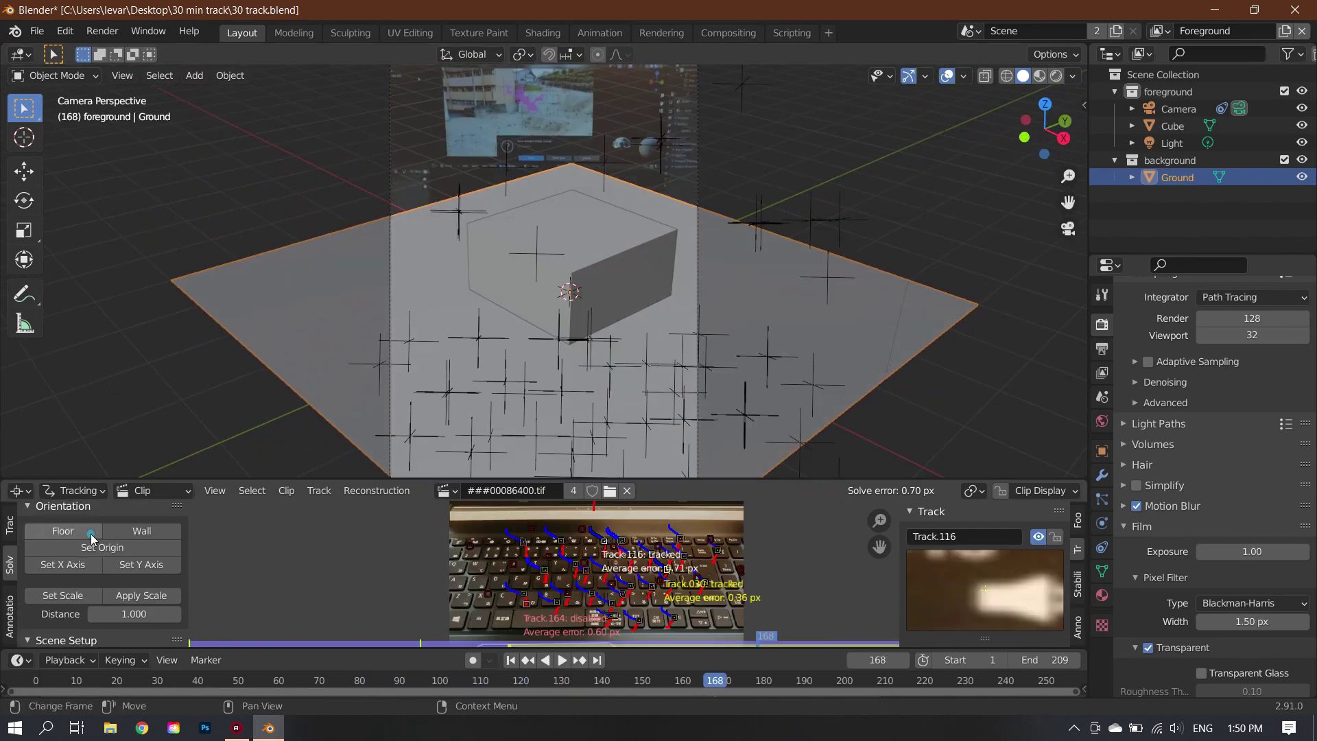
Make the keyboard the floor, scale to 2 units between Track.027 and Track.077, and set the Y axis
left_click(75, 532)
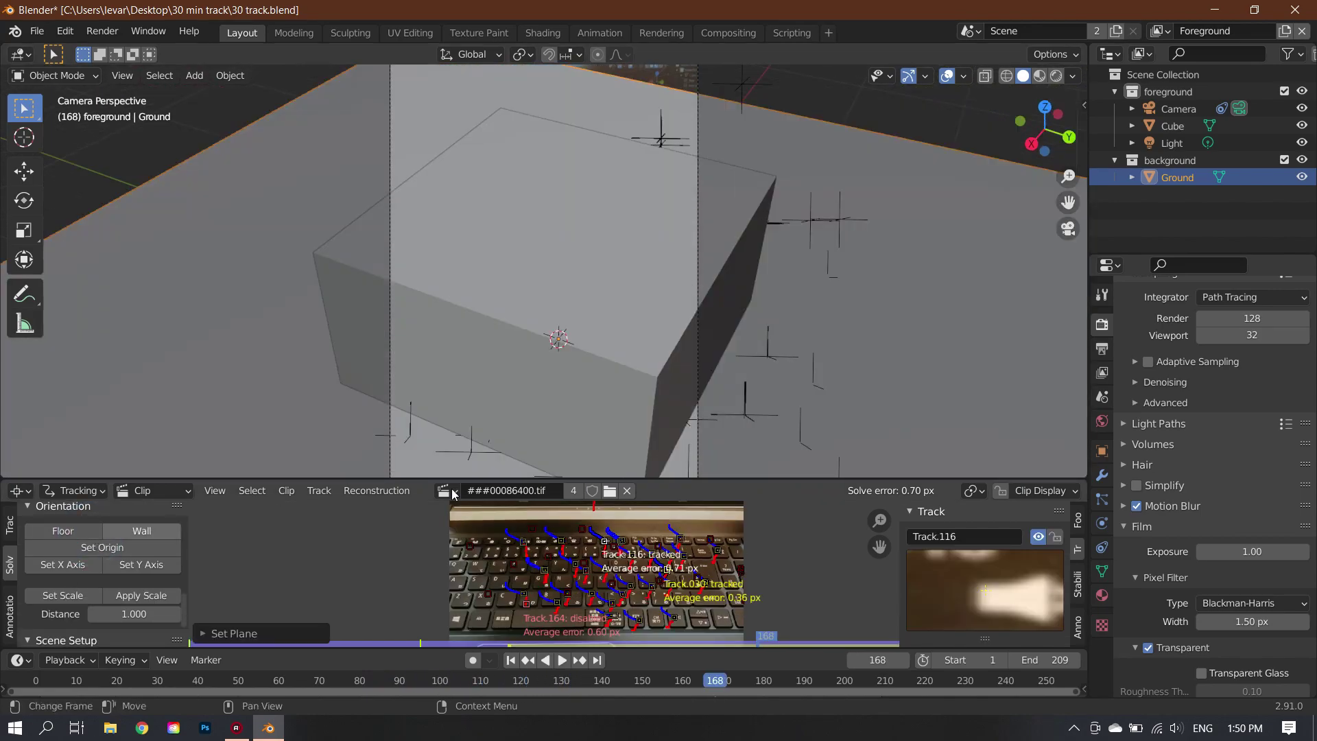
left_click(590, 578)
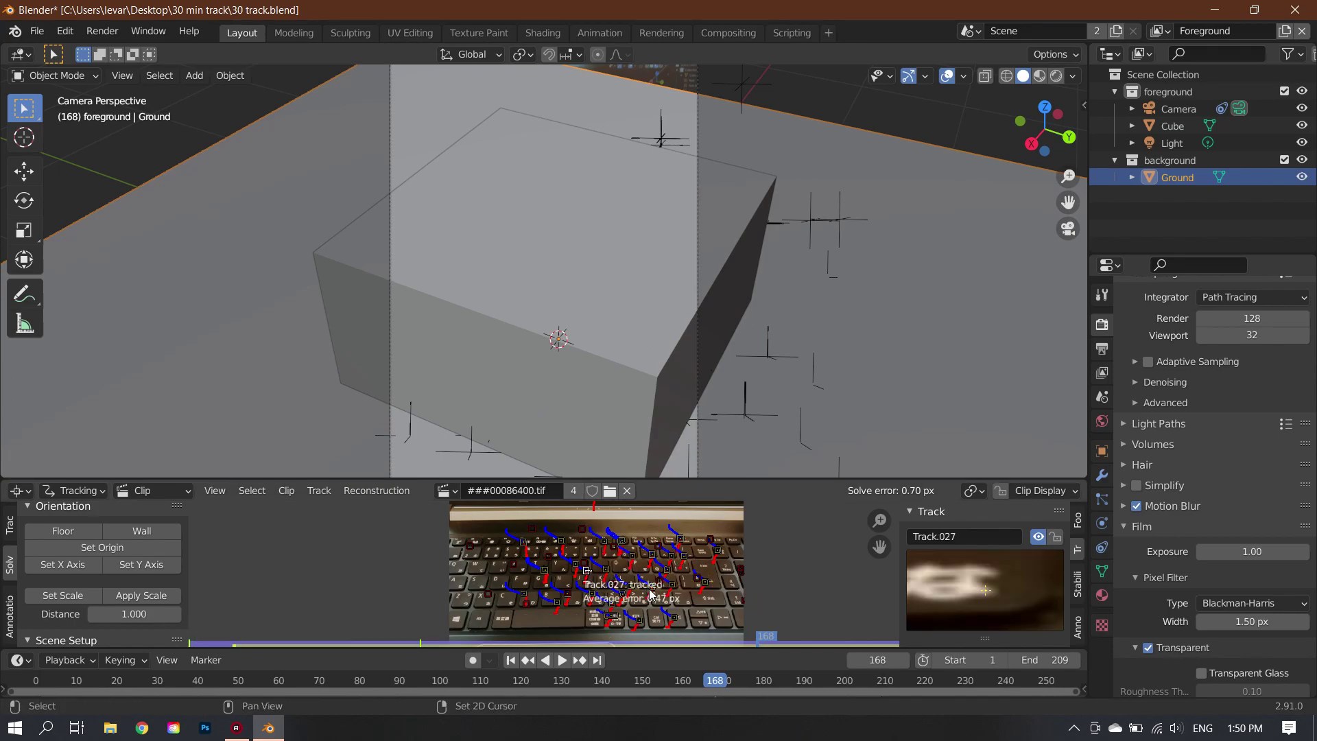
left_click(607, 570)
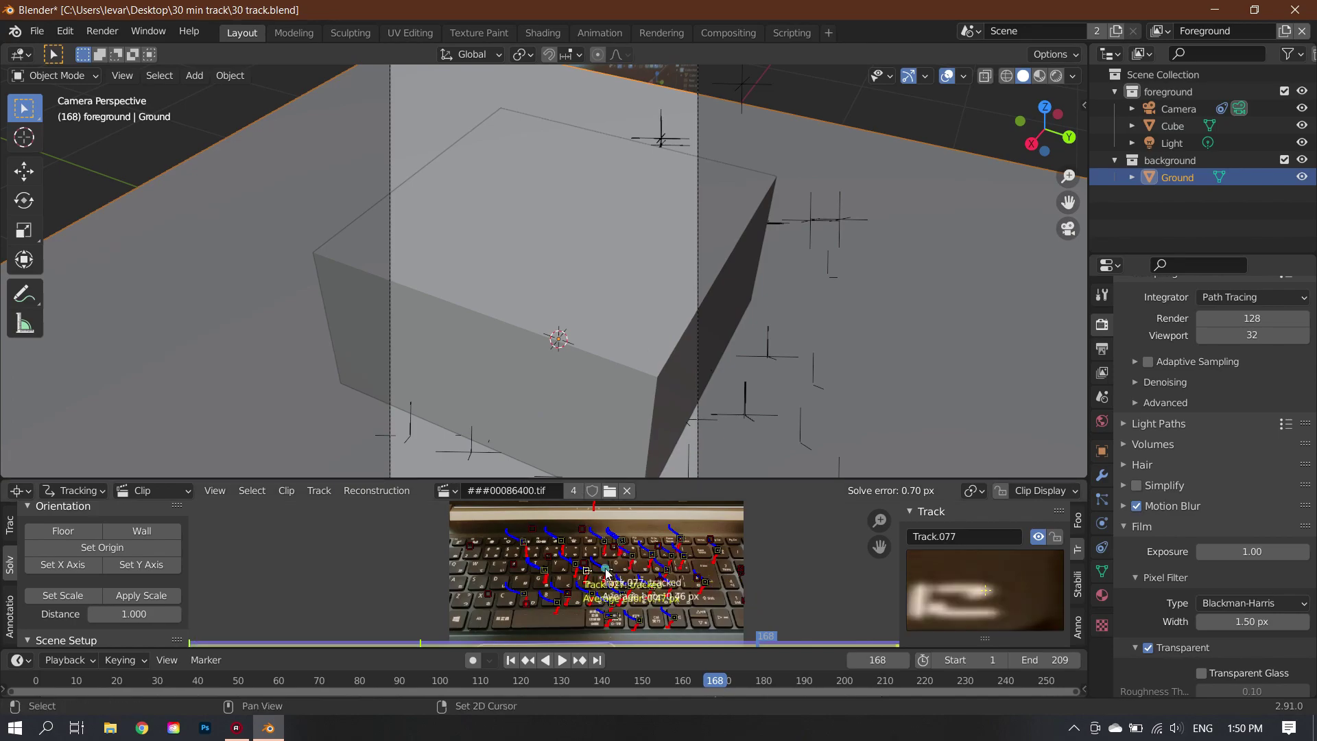
scroll(92, 624, "down", 2)
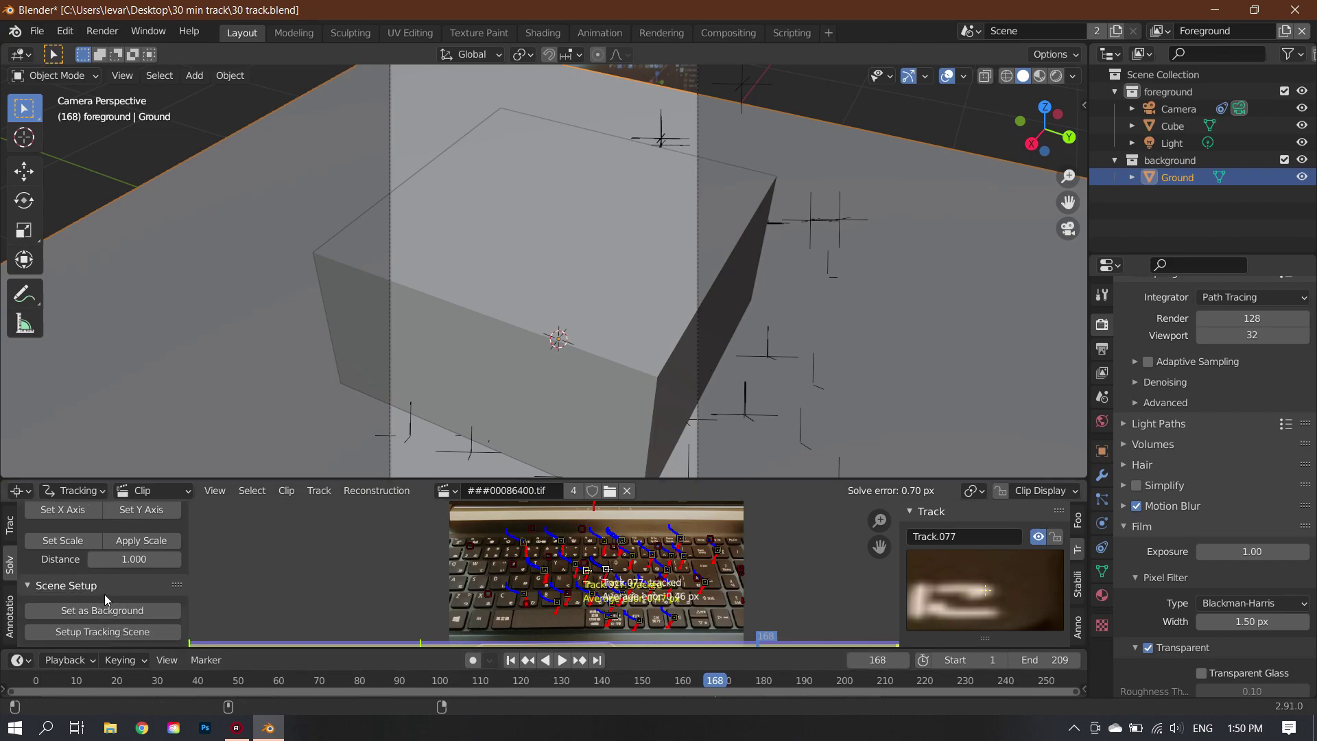
scroll(113, 594, "up", 1)
left_click(149, 594)
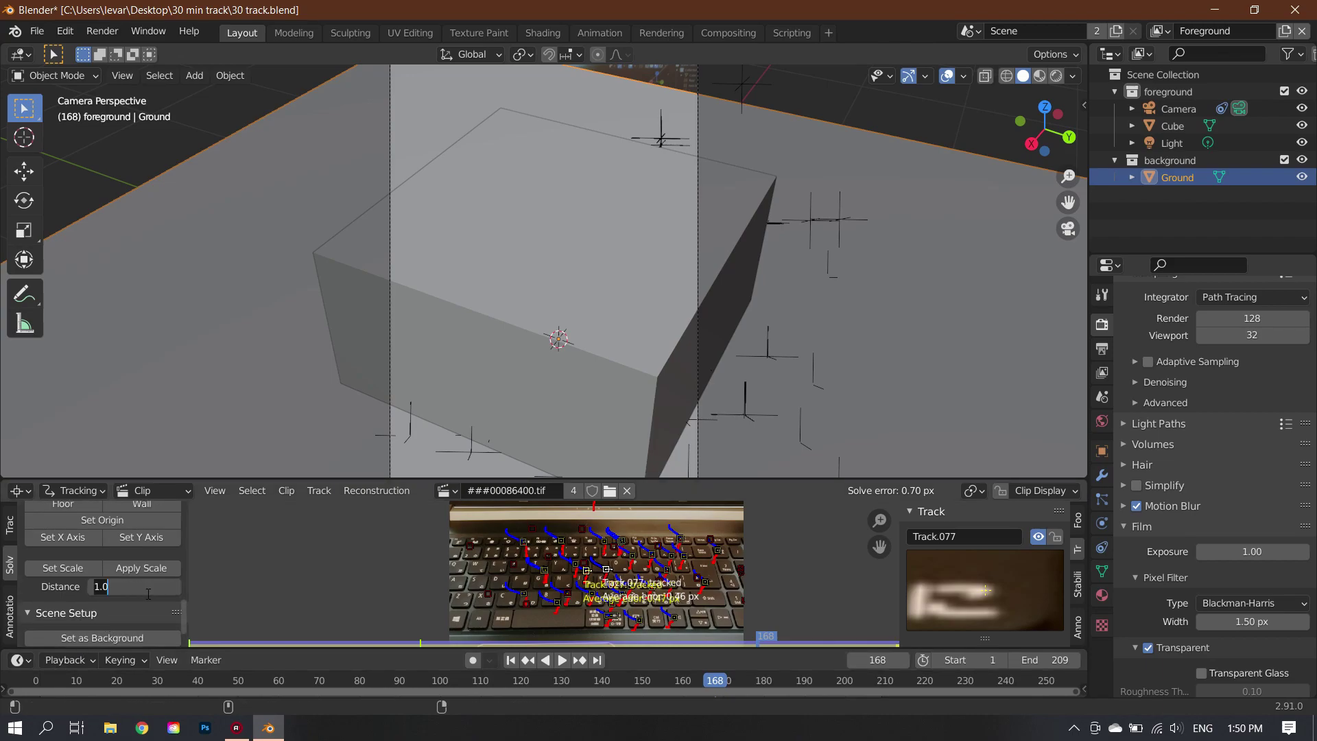
left_click(82, 574)
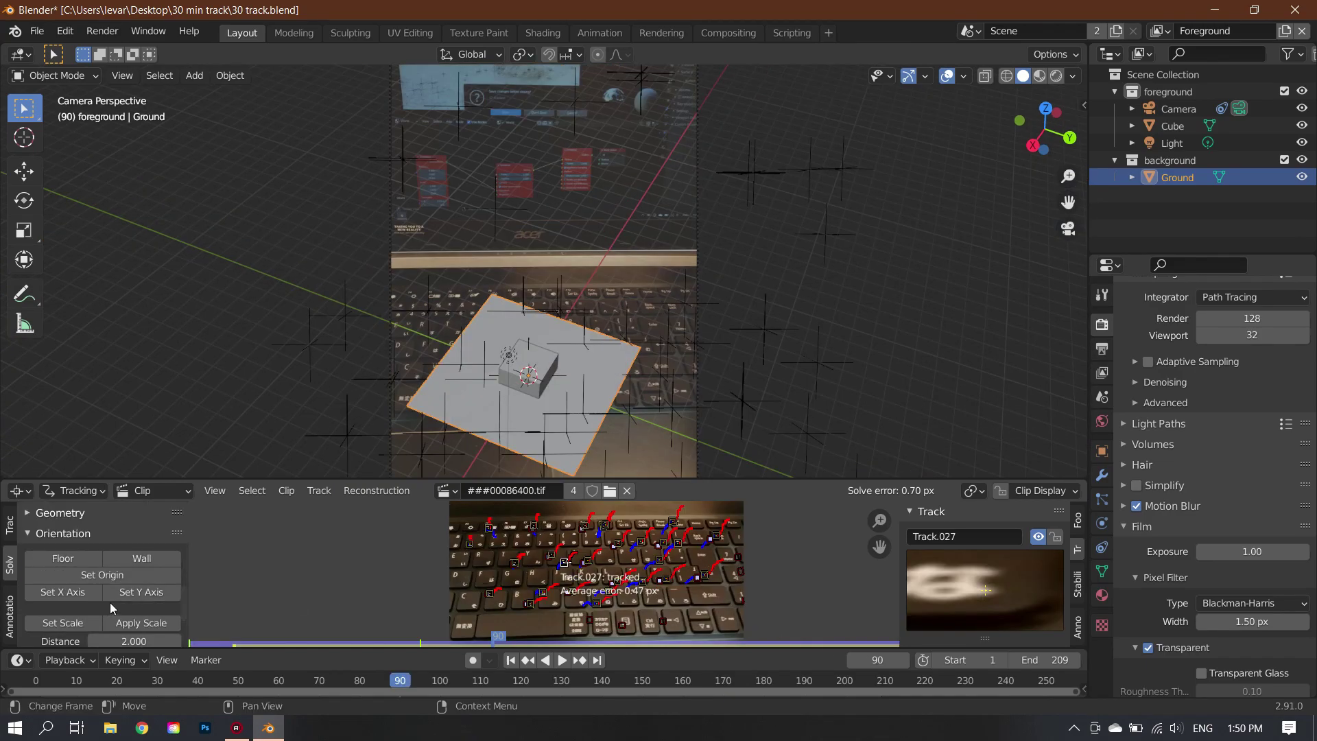
left_click(129, 596)
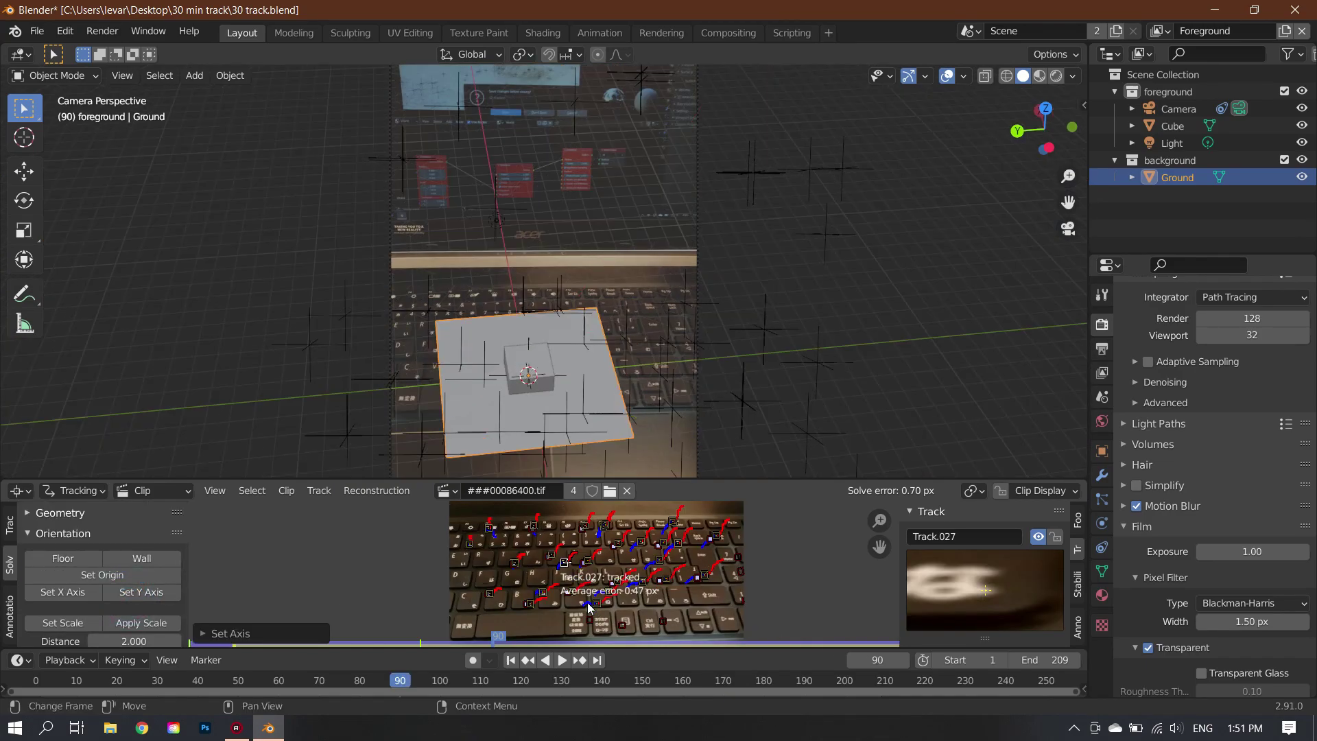
left_click(697, 259)
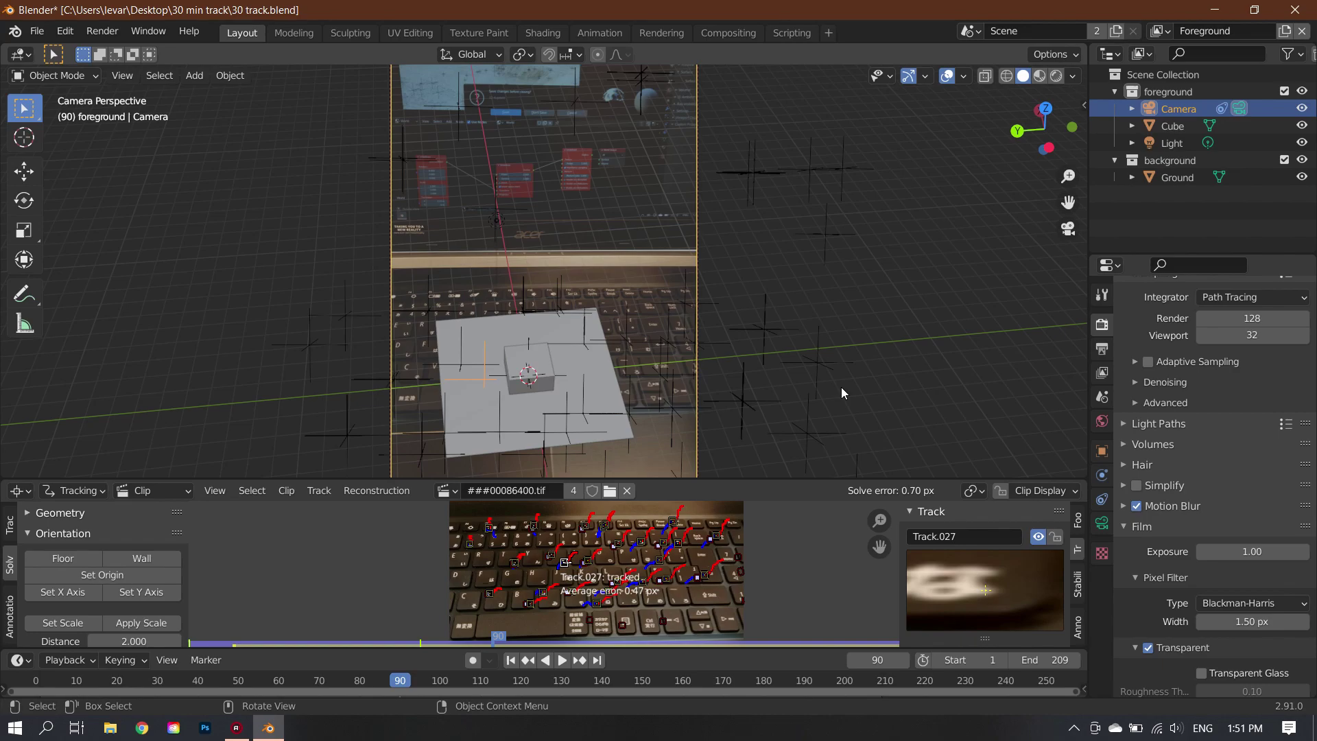
Rotate the camera around global Z and shift it along global Y
key("r")
key("z")
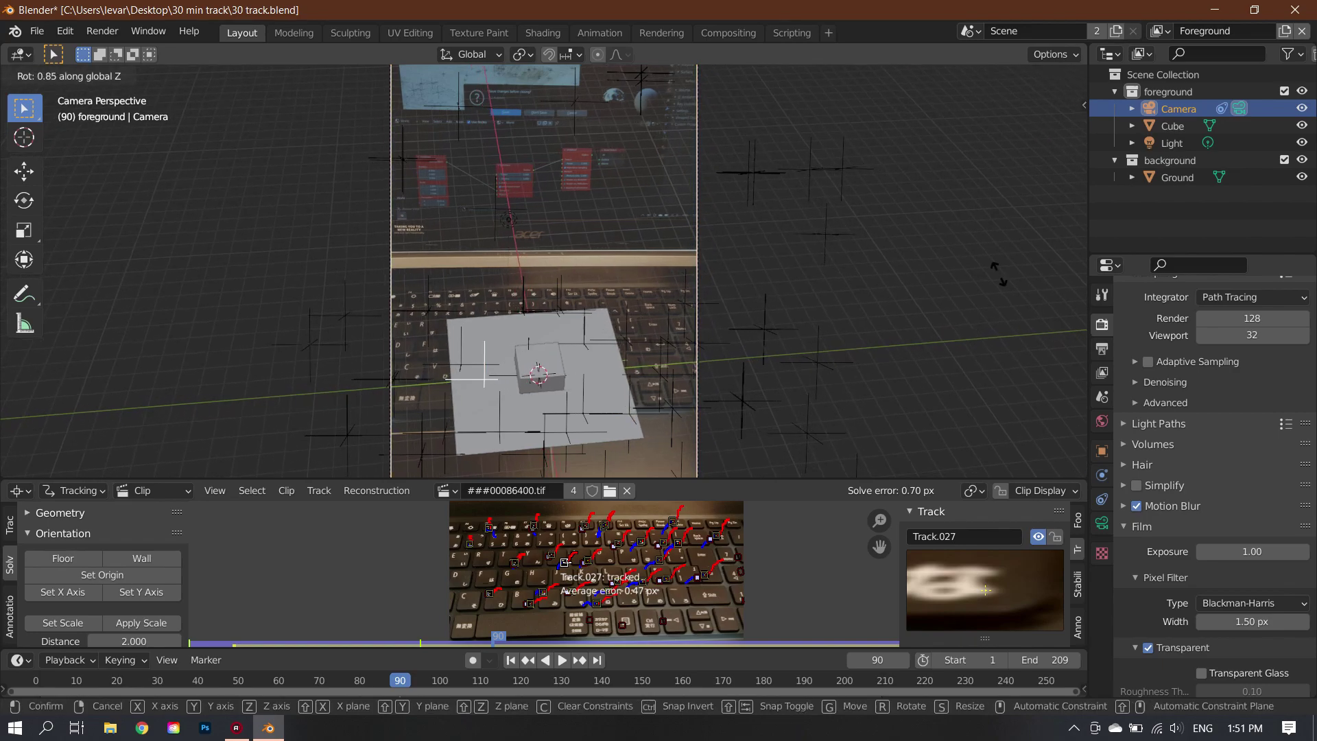
left_click(118, 220)
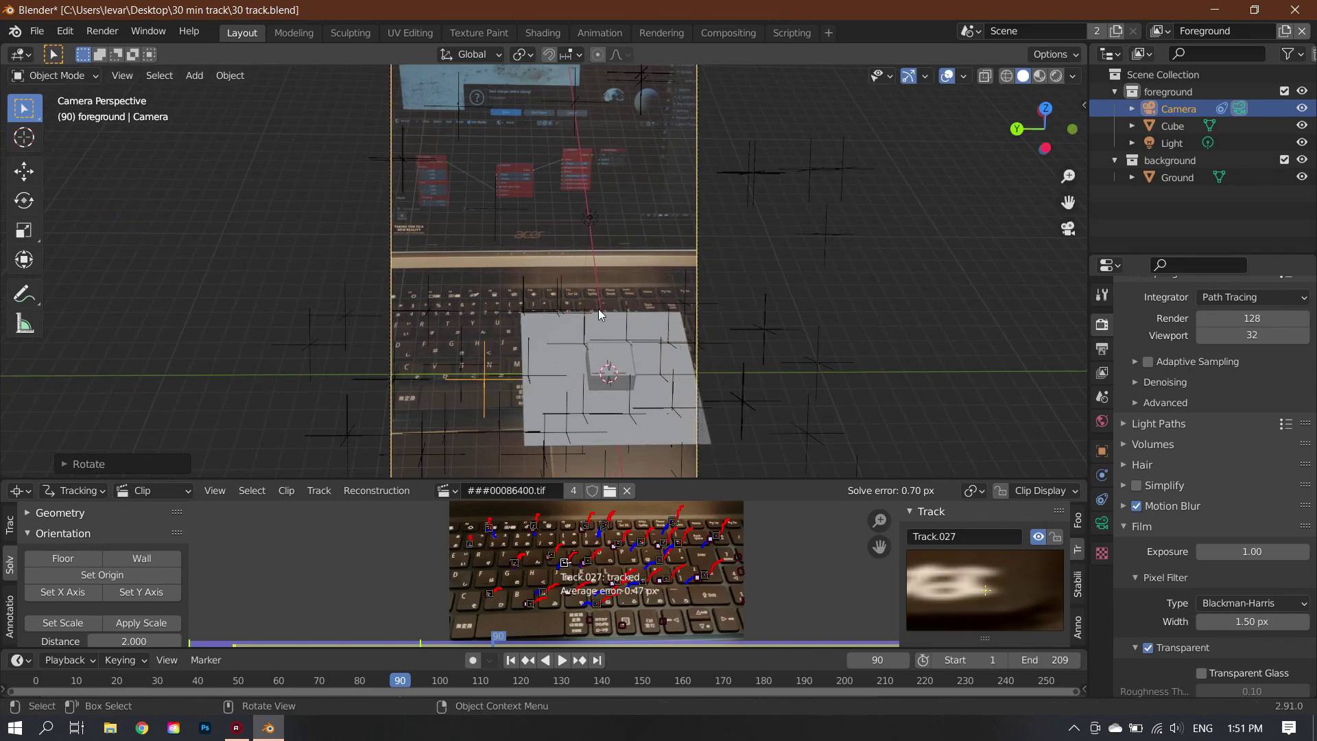
key("g")
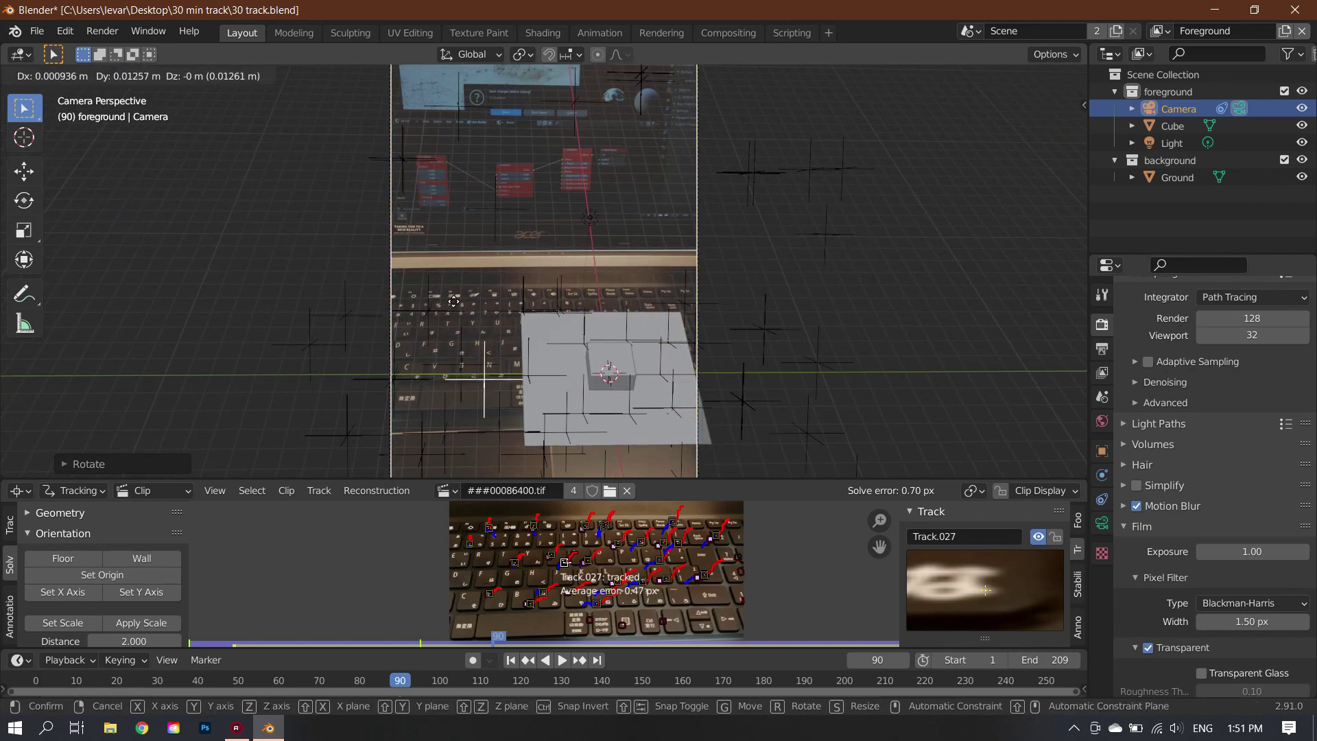
left_click(725, 315)
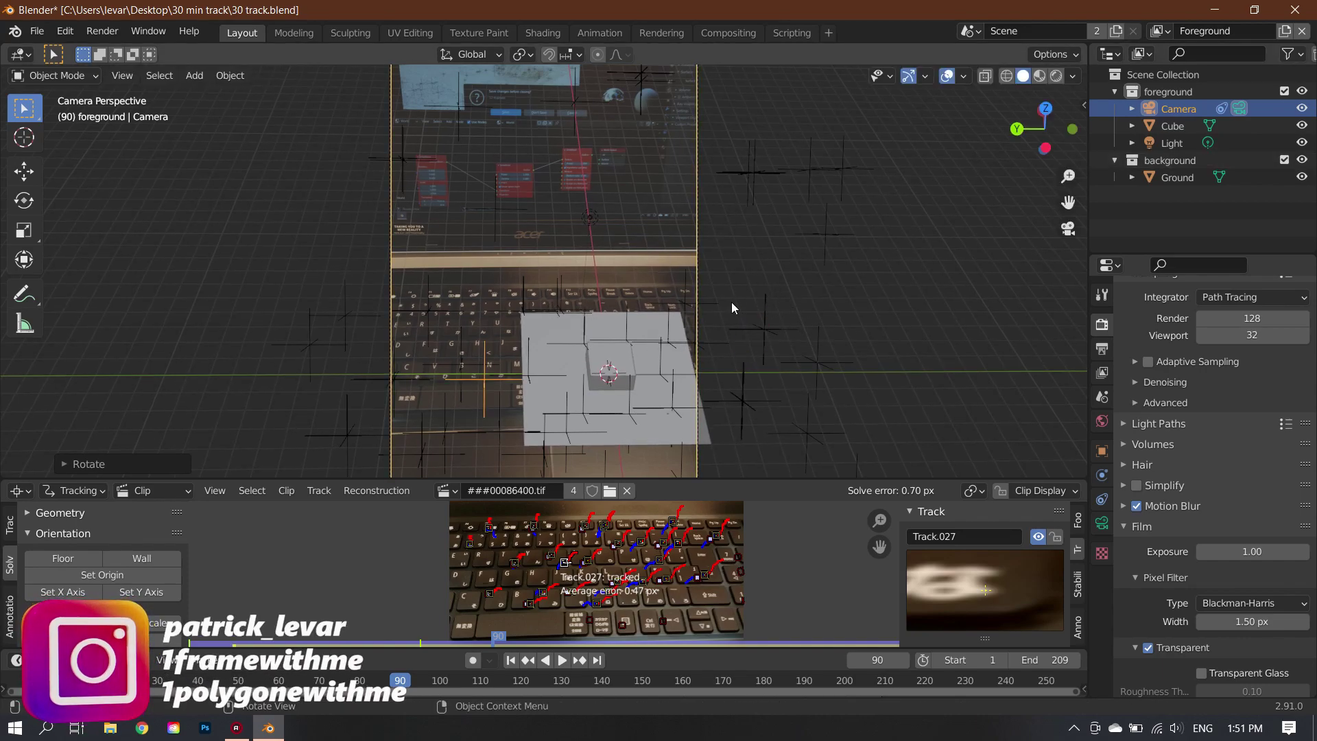
key("g")
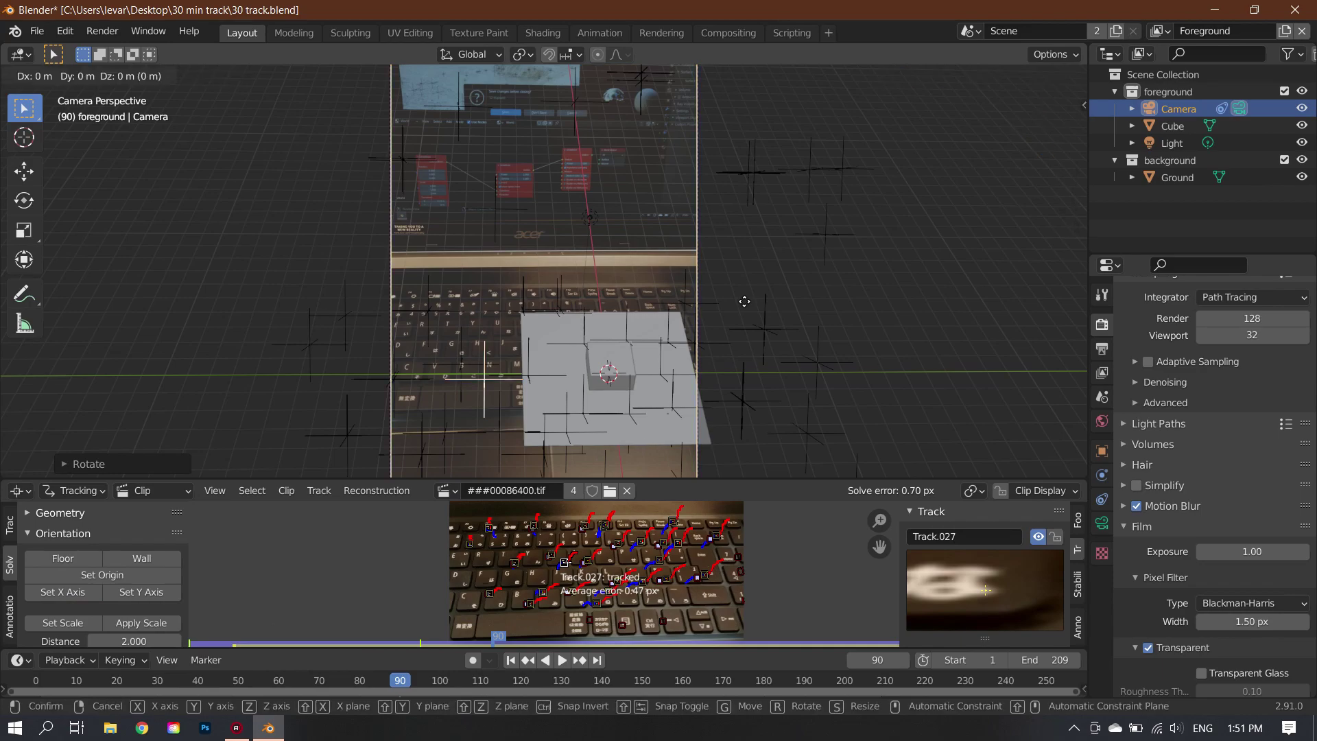
key("y")
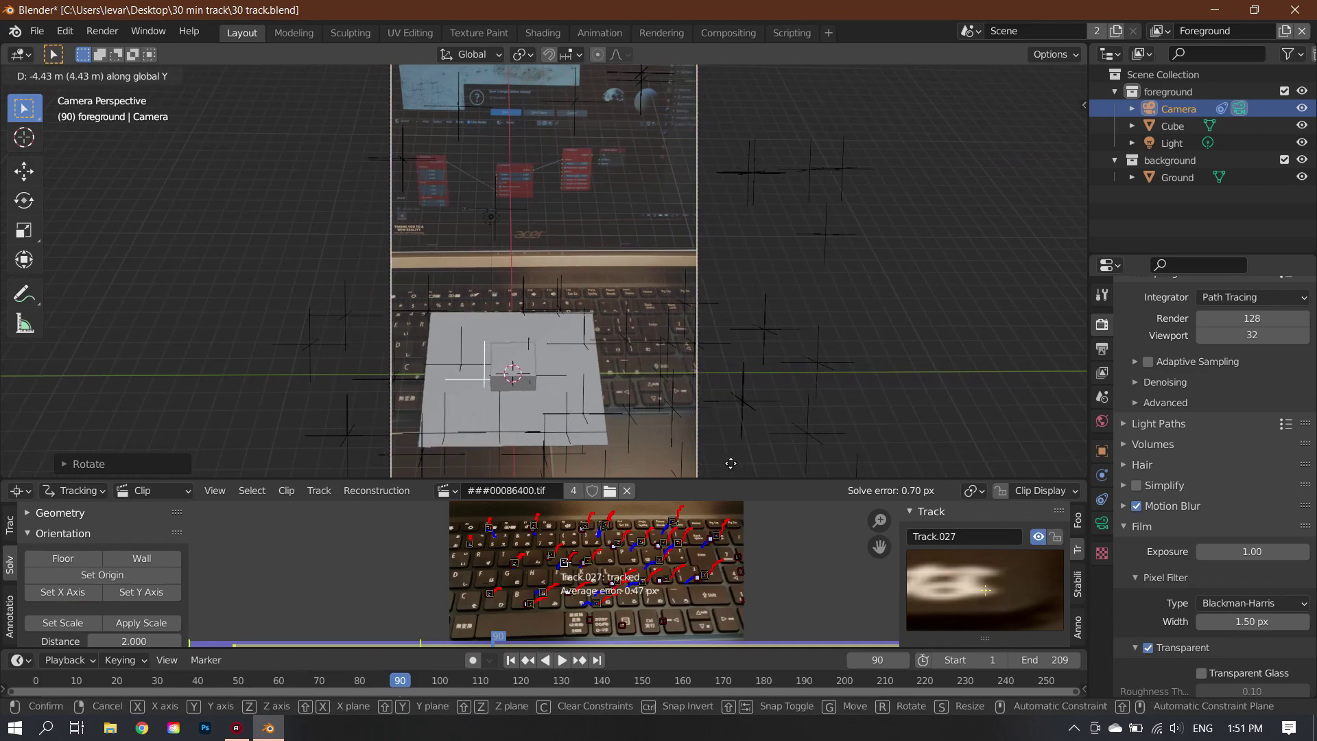
left_click(692, 237)
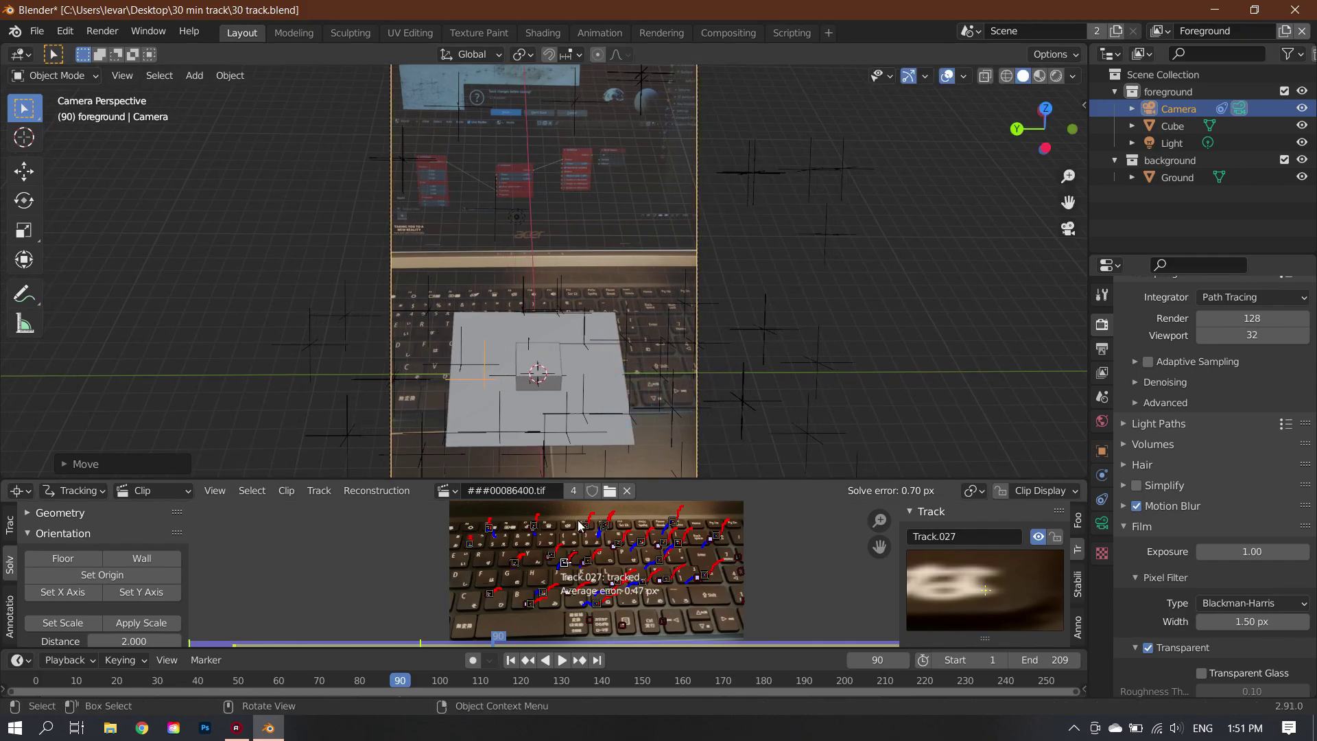
Play back and orbit the scene to check the camera placement against the footage
key("space")
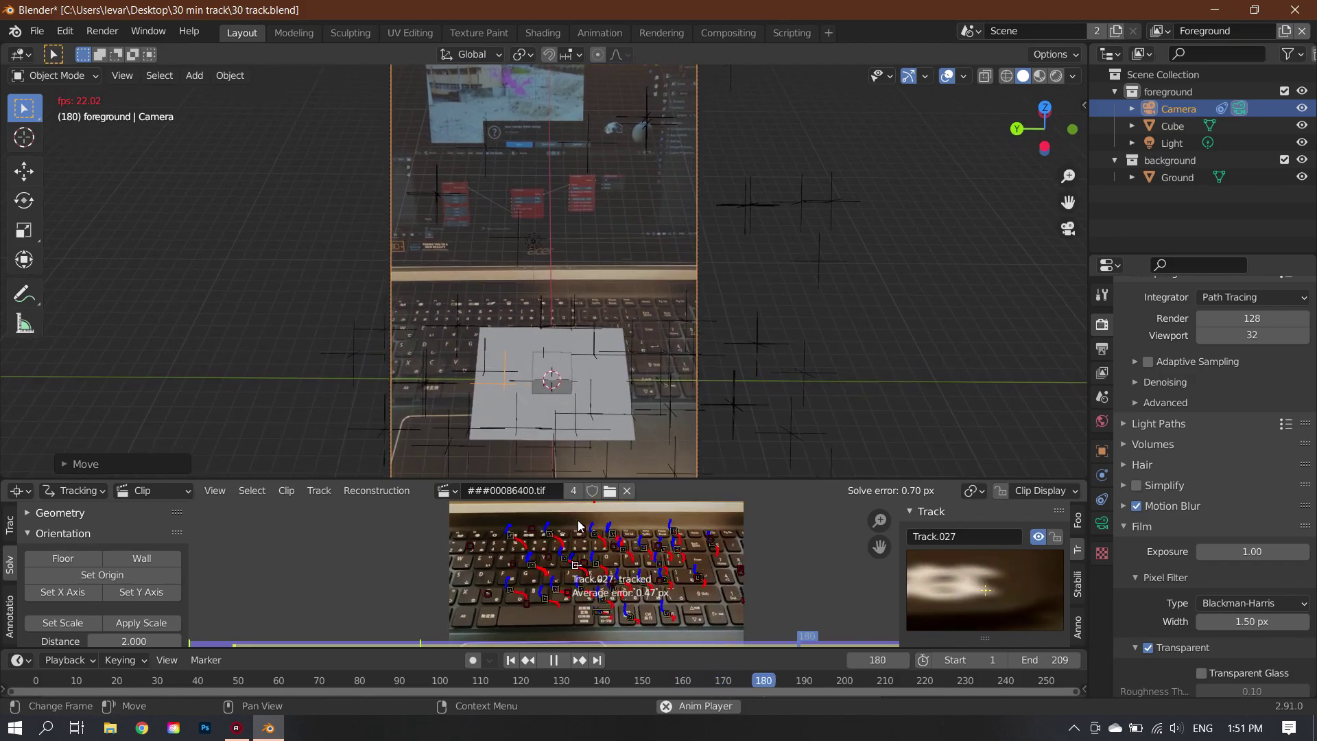
key("space")
middle_click_drag(603, 384, 646, 340)
key("KP_0")
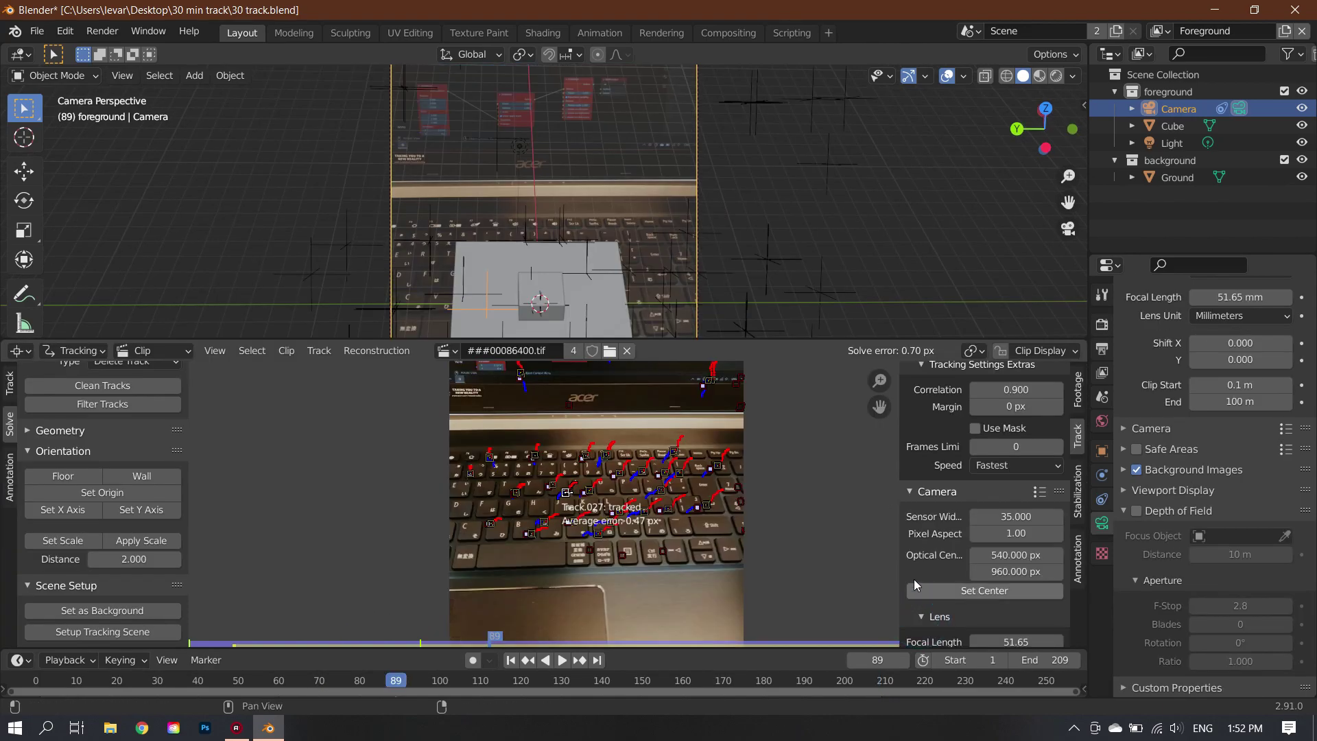
scroll(952, 581, "down", 4)
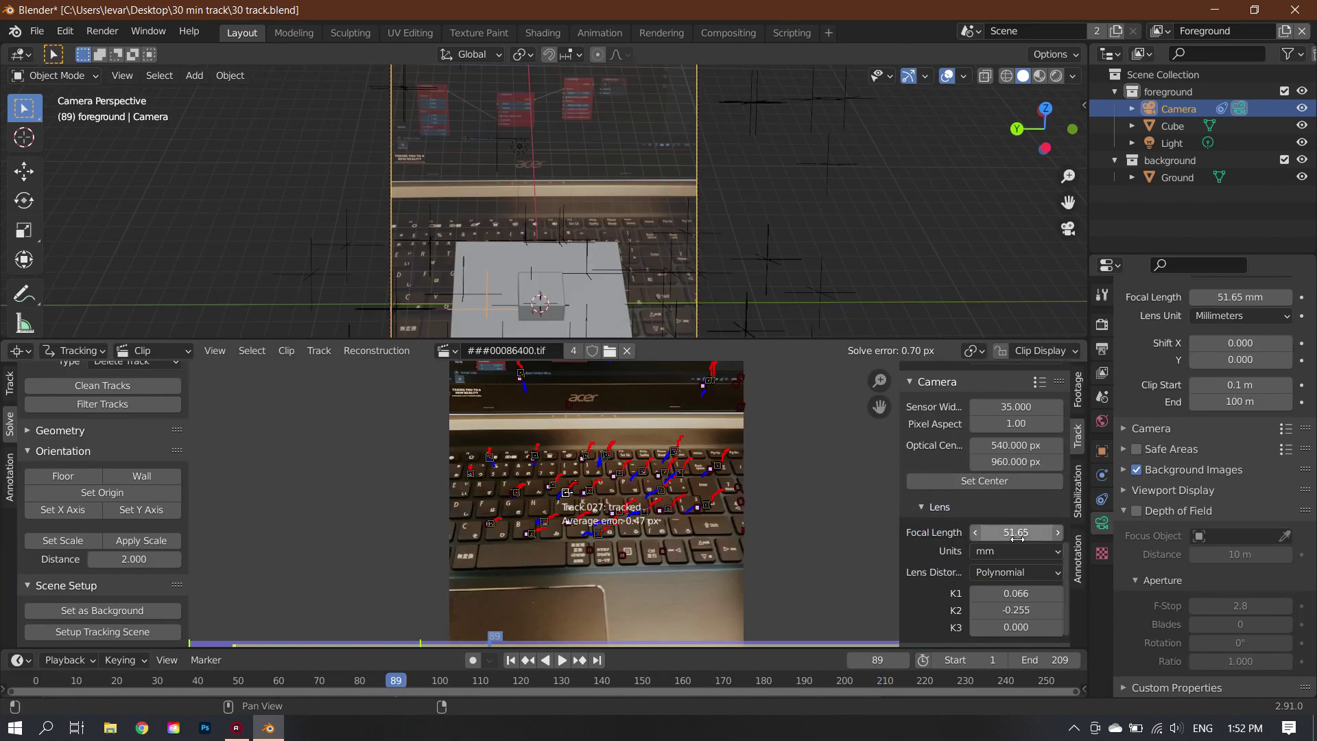
key("space")
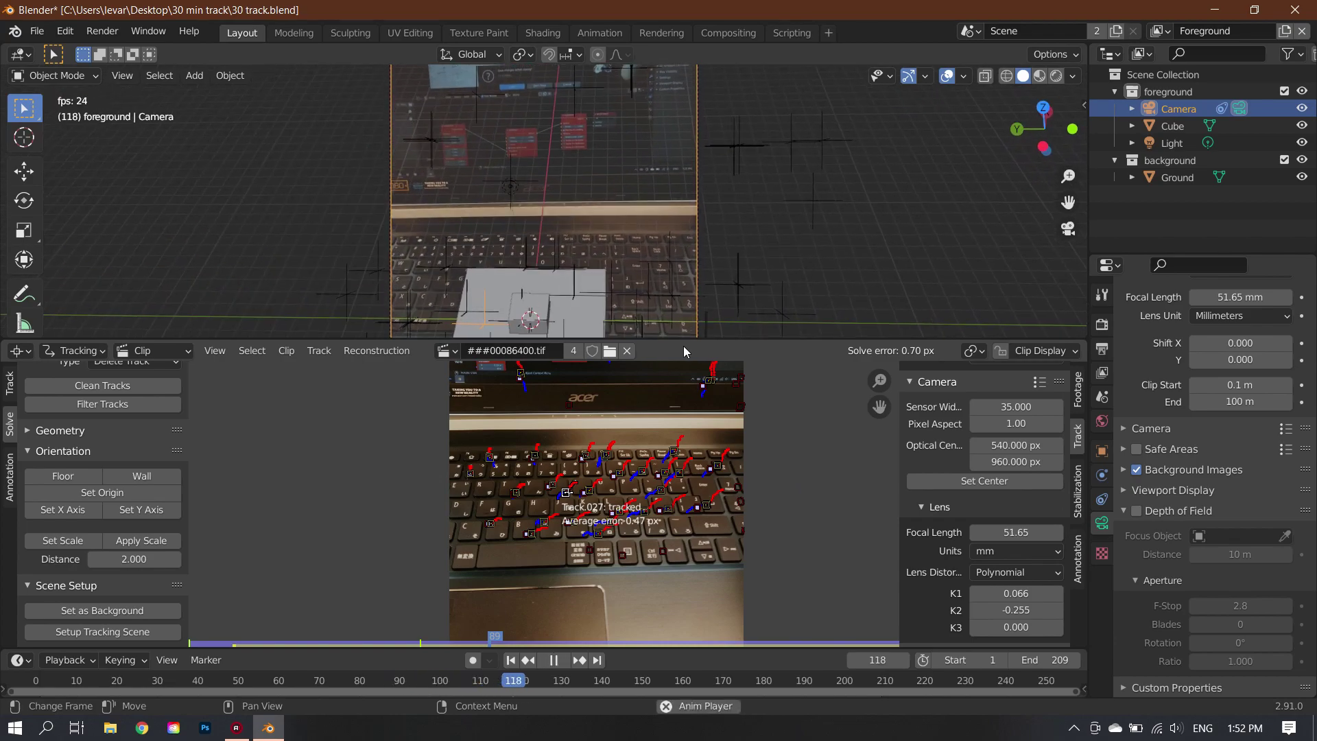
key("space")
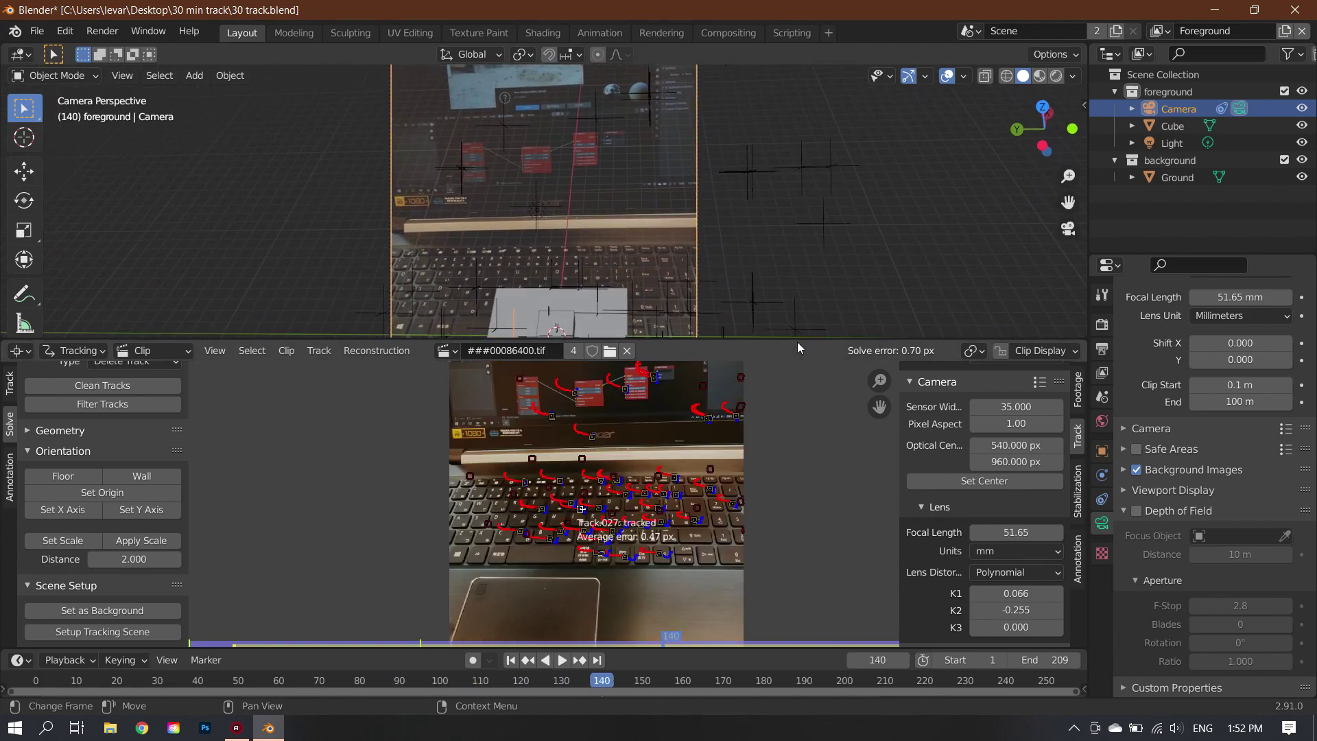
left_click_drag(825, 341, 803, 517)
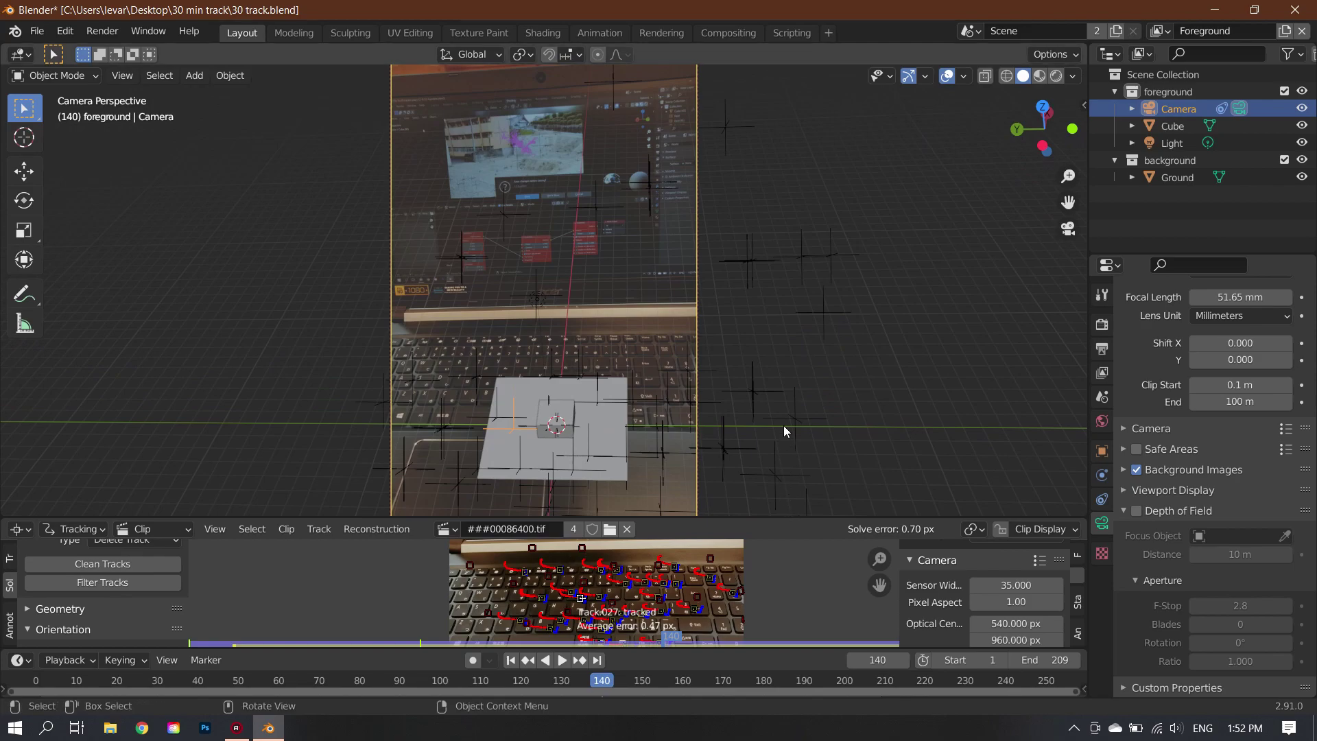
Scale all objects together by 1.5755 and play back to check the match
key("a")
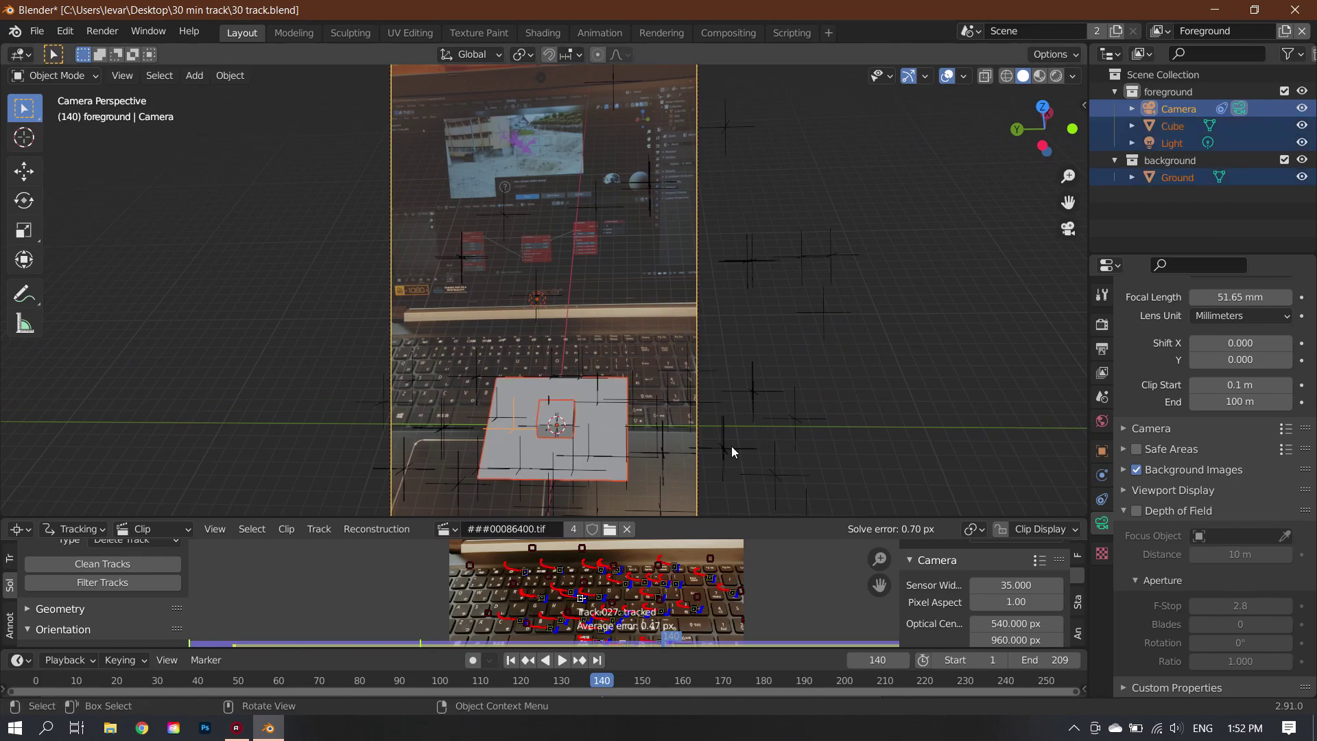
key("s")
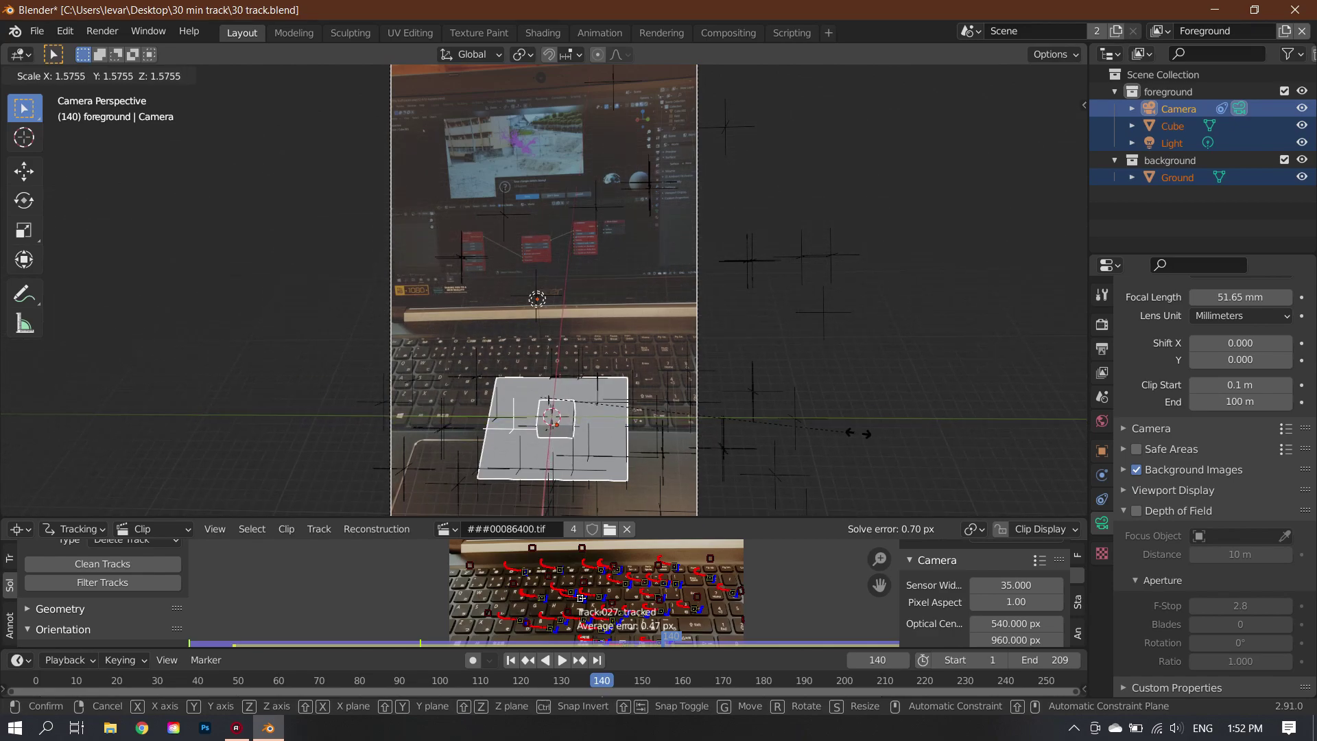
left_click(838, 432)
key("space")
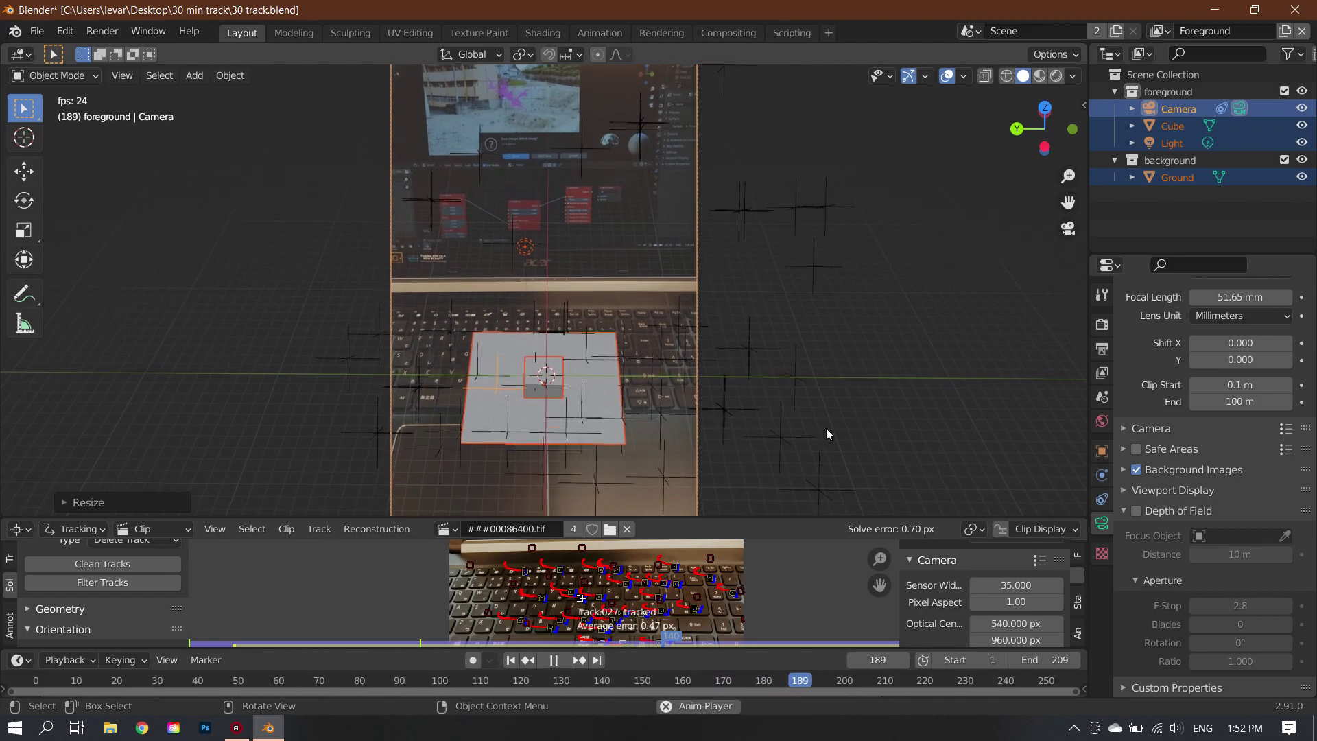
Undo the scene scale-up and lower the camera focal length to 30.65 mm during playback
key("ctrl+z")
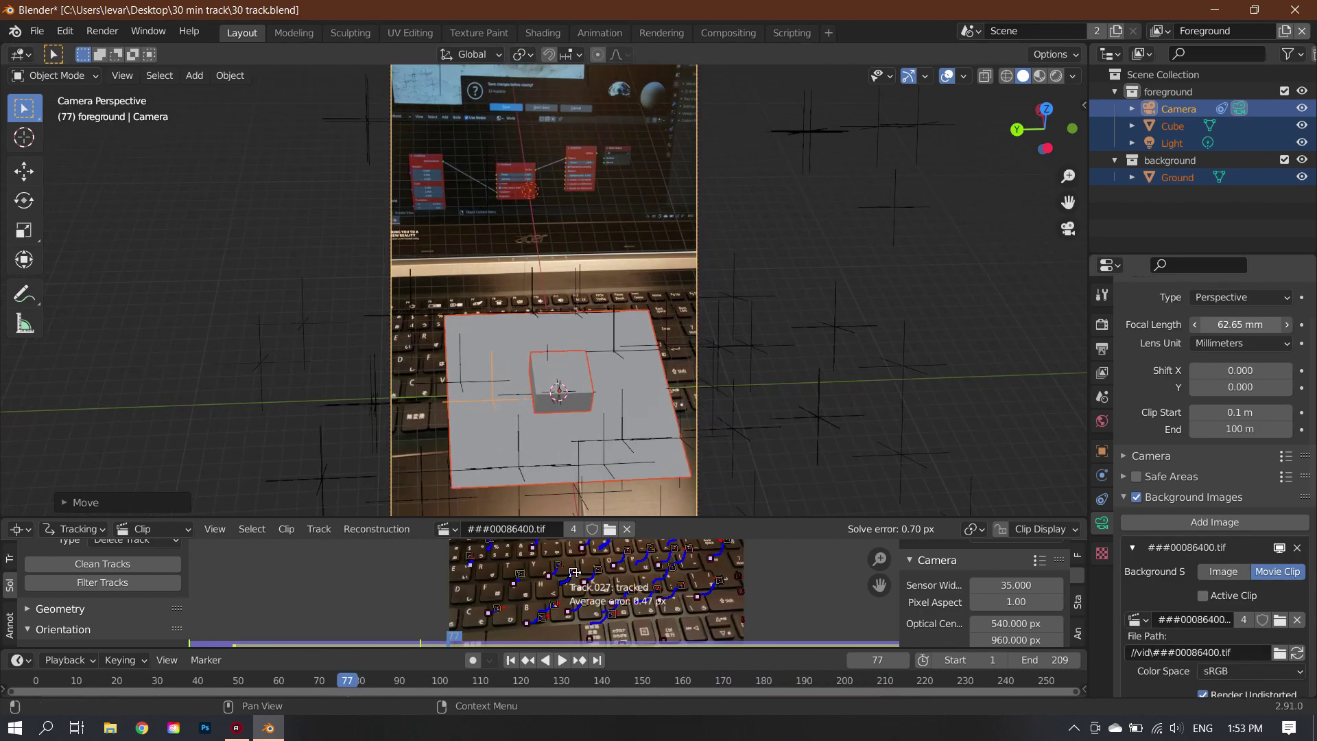
key("space")
key("space")
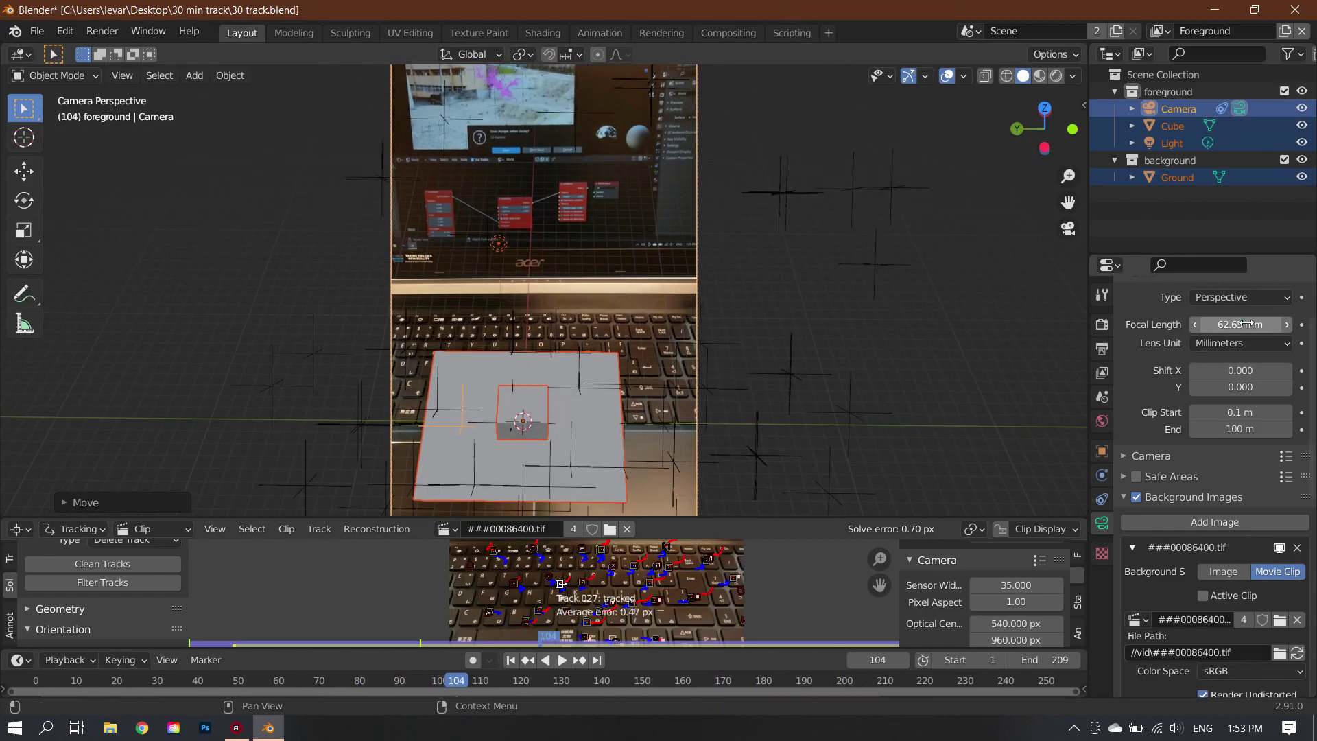
left_click_drag(1247, 324, 1247, 324)
key("space")
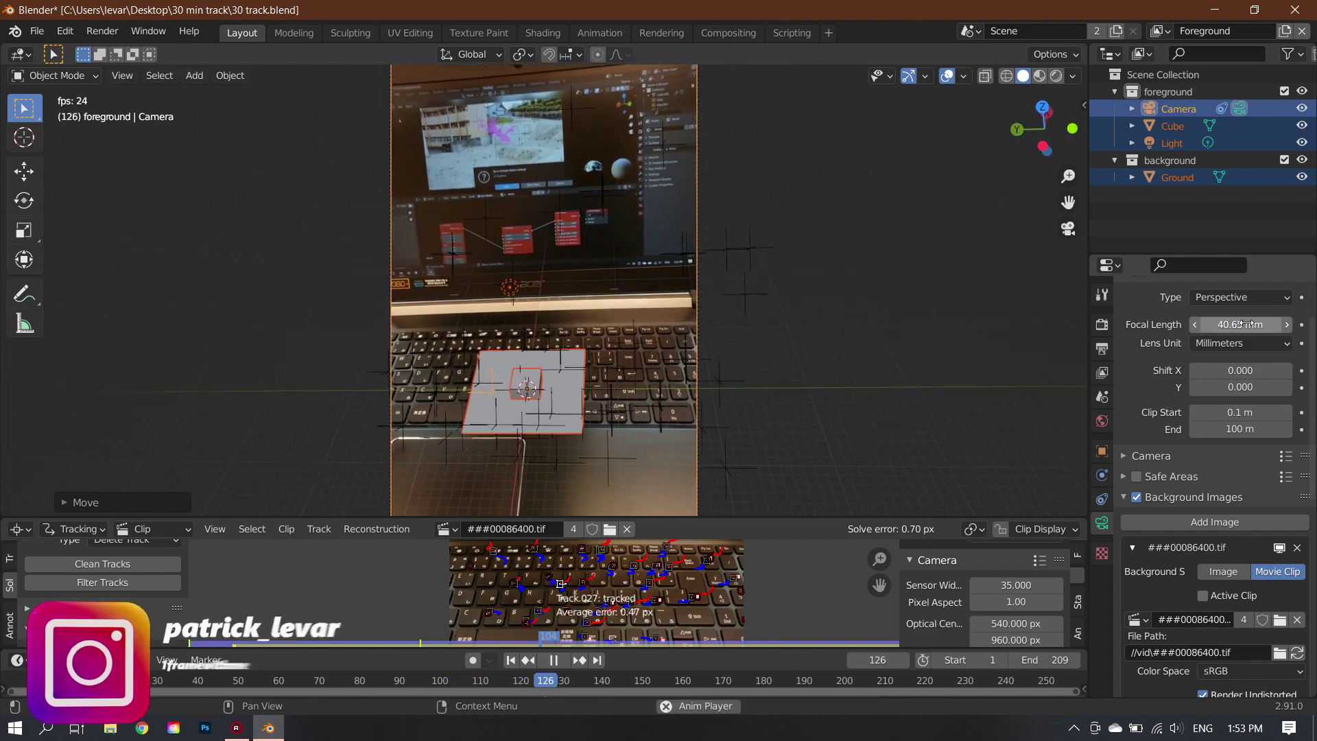
left_click_drag(1246, 324, 1246, 324)
key("space")
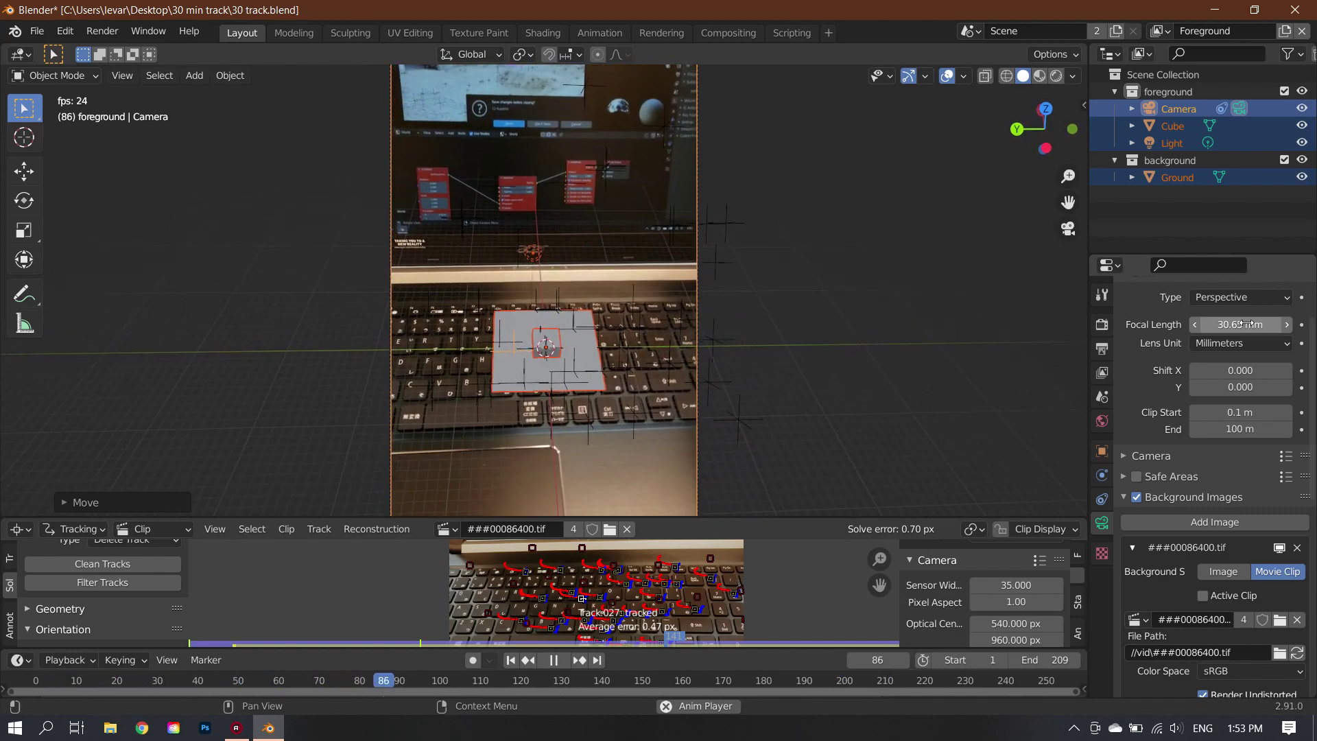
Stretch the Ground plane along the global Y axis
key("space")
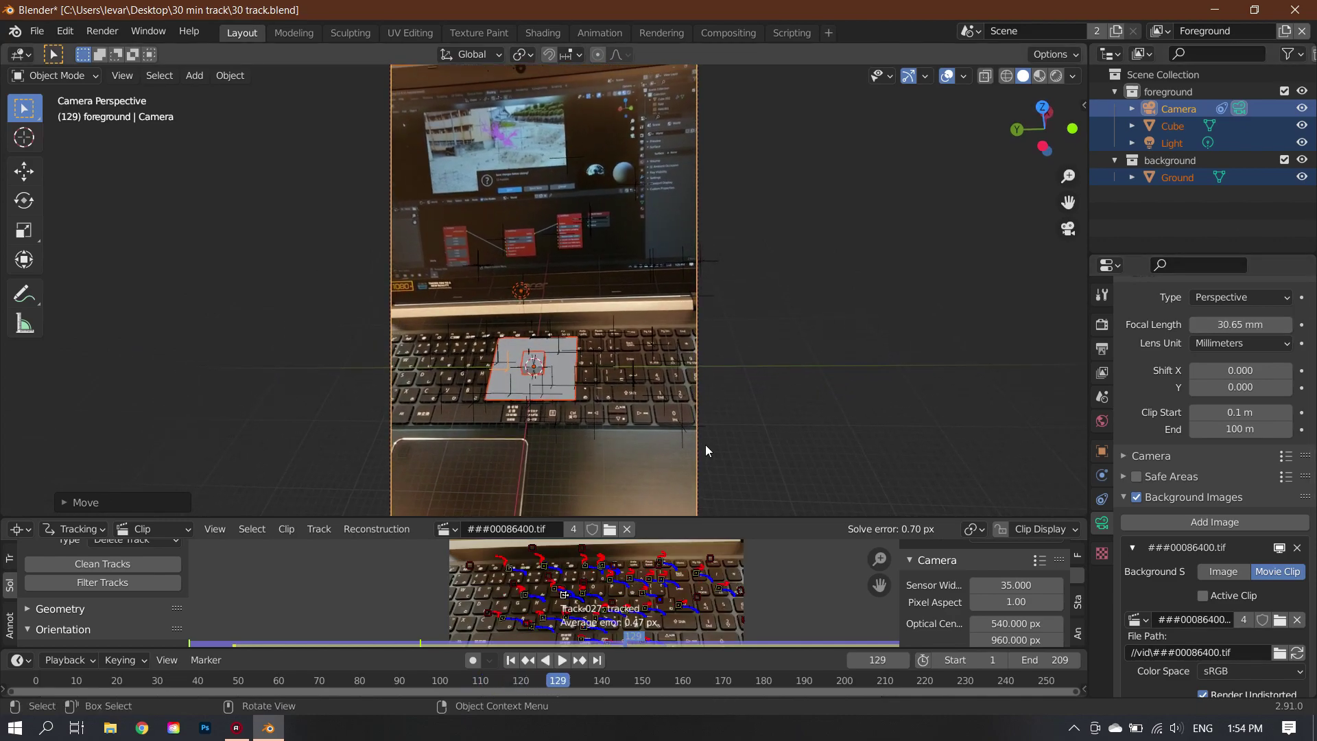
left_click(736, 450)
left_click(696, 398)
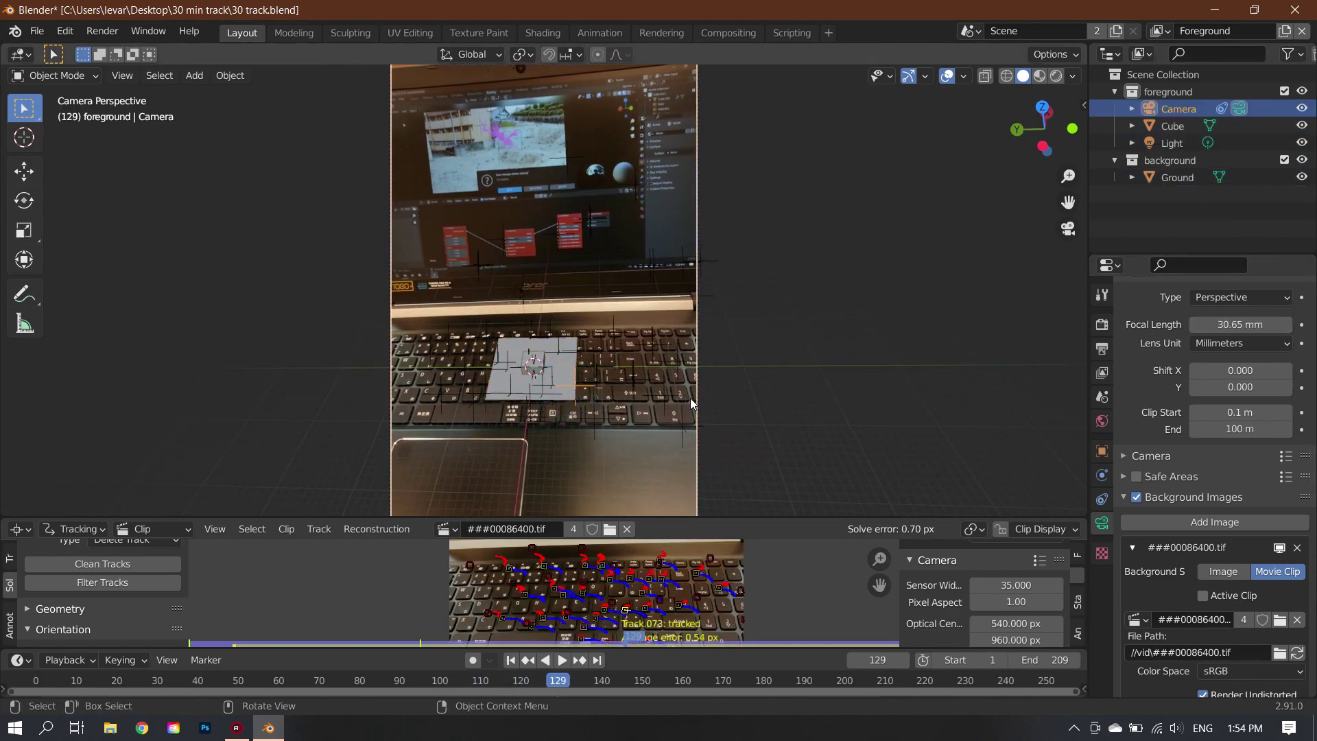
key("s")
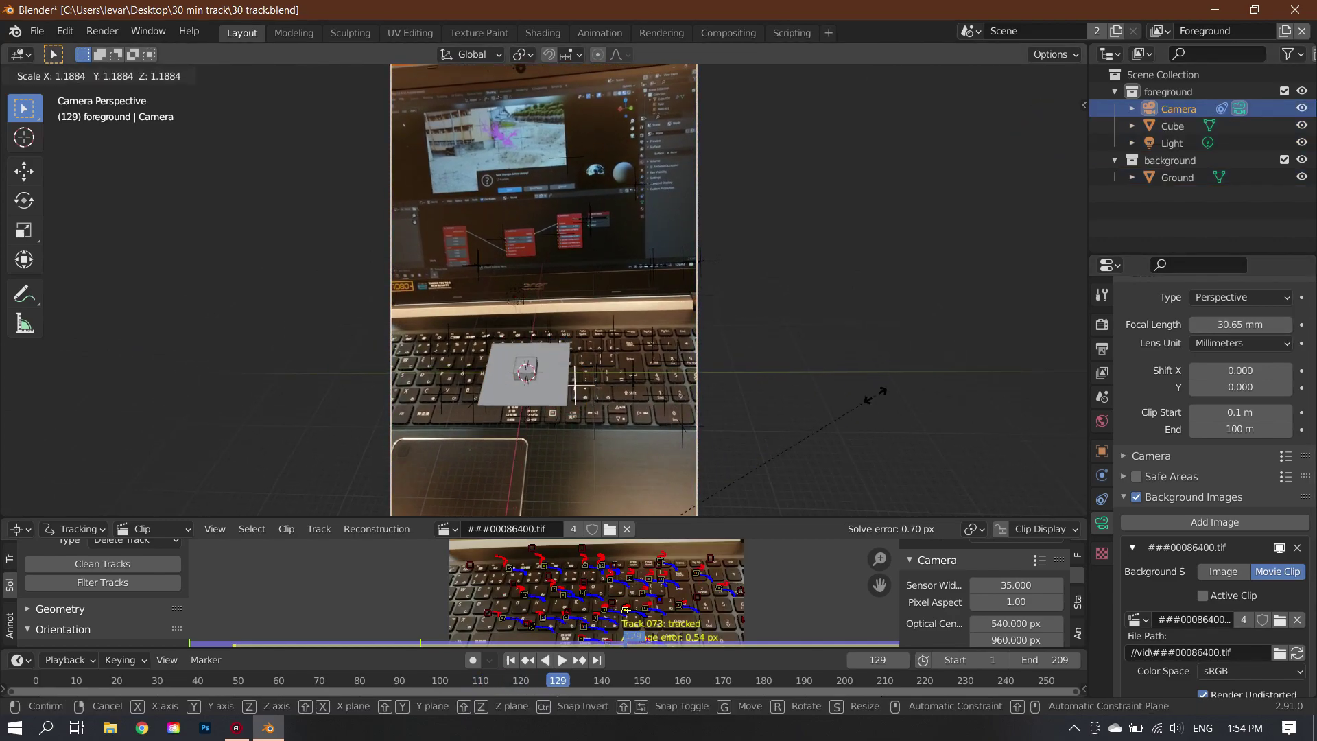
right_click(841, 406)
left_click(567, 401)
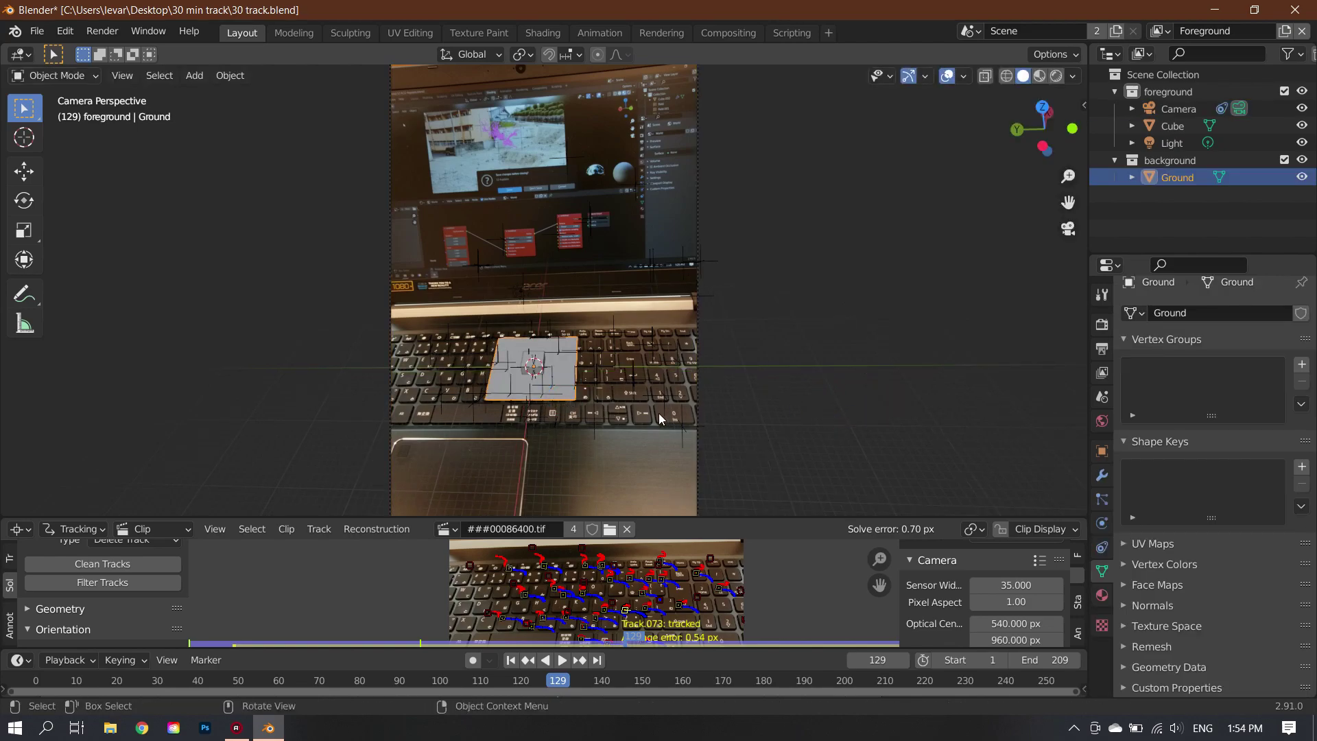
key("s")
key("y")
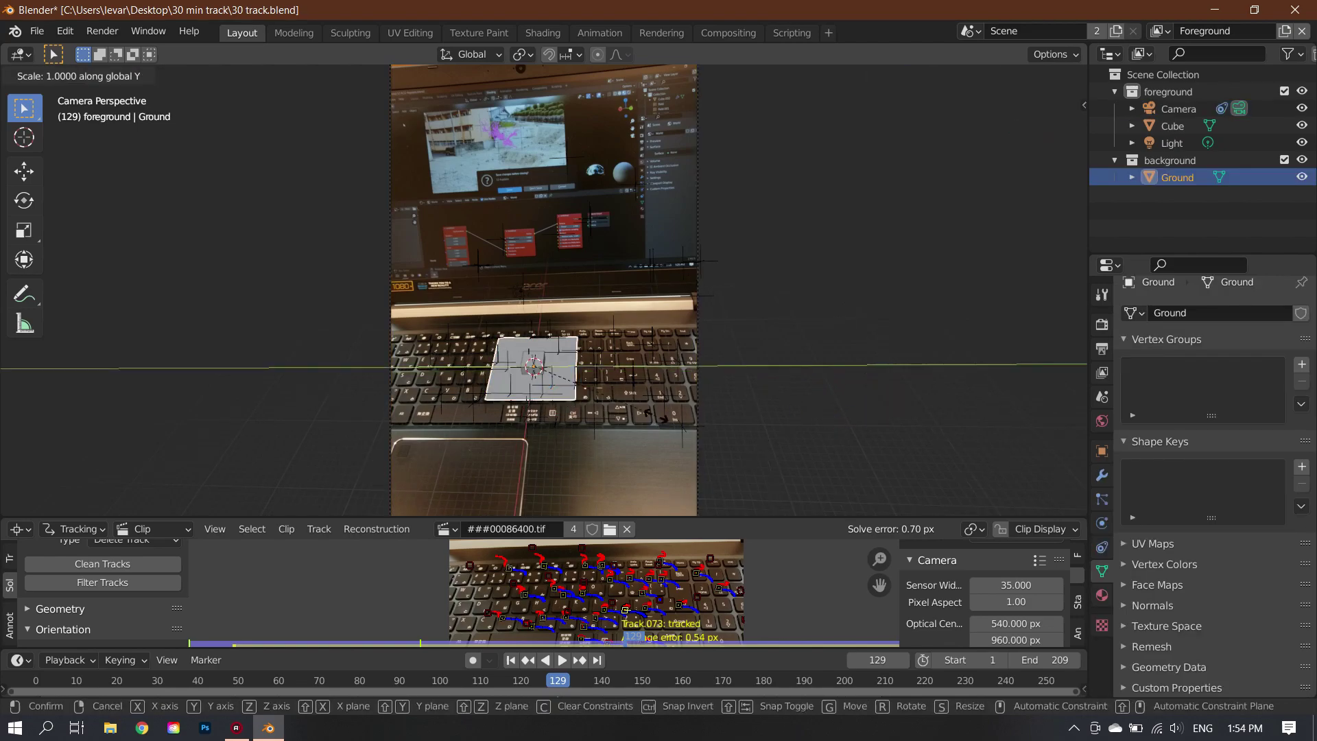
left_click(84, 435)
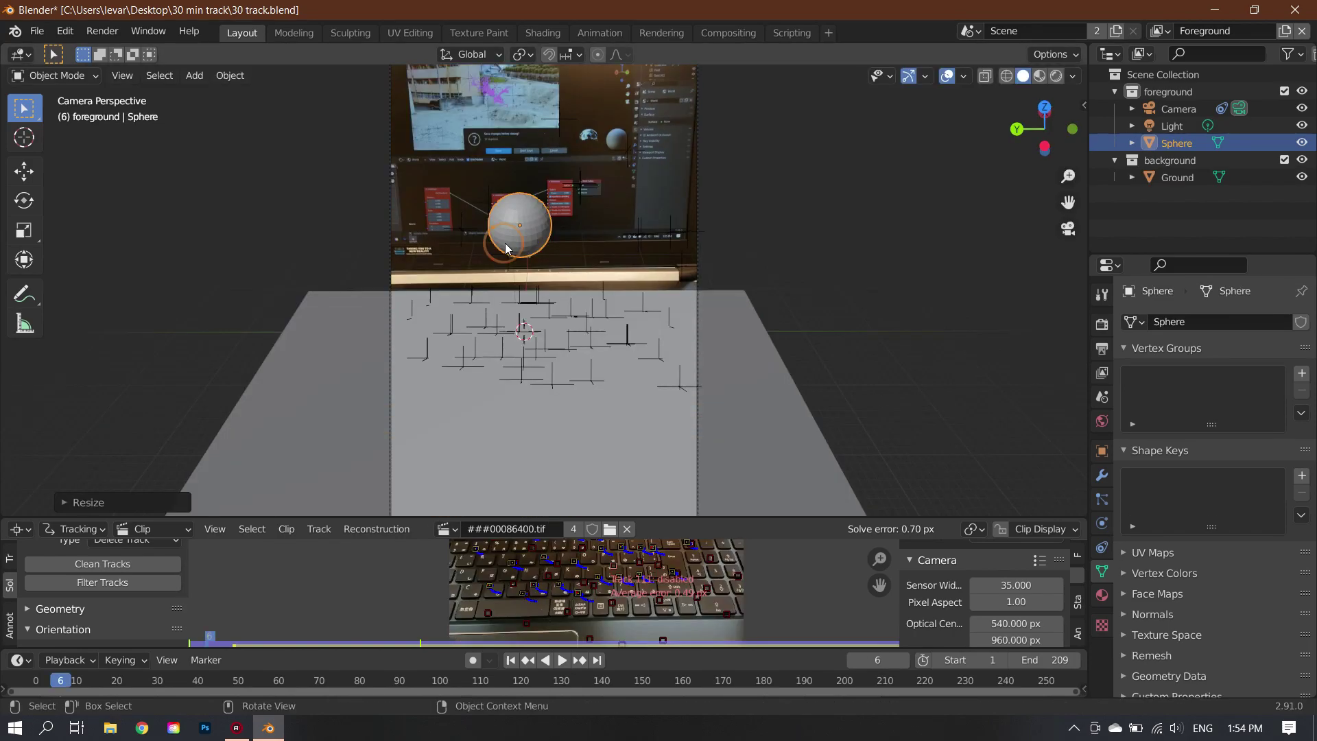
Play the sphere simulation to frame 111 and rewind to the first frame
right_click(467, 244)
left_click(467, 243)
key("space")
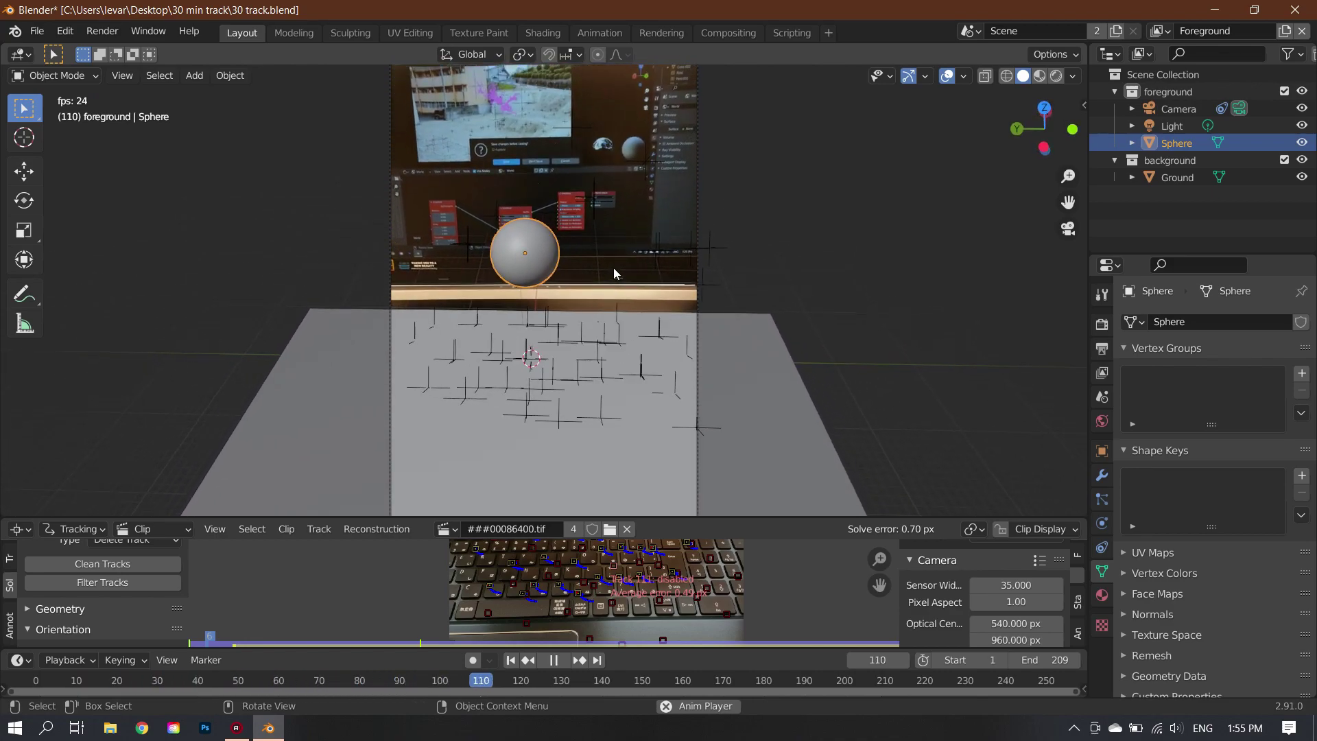
key("space")
key("shift+Left")
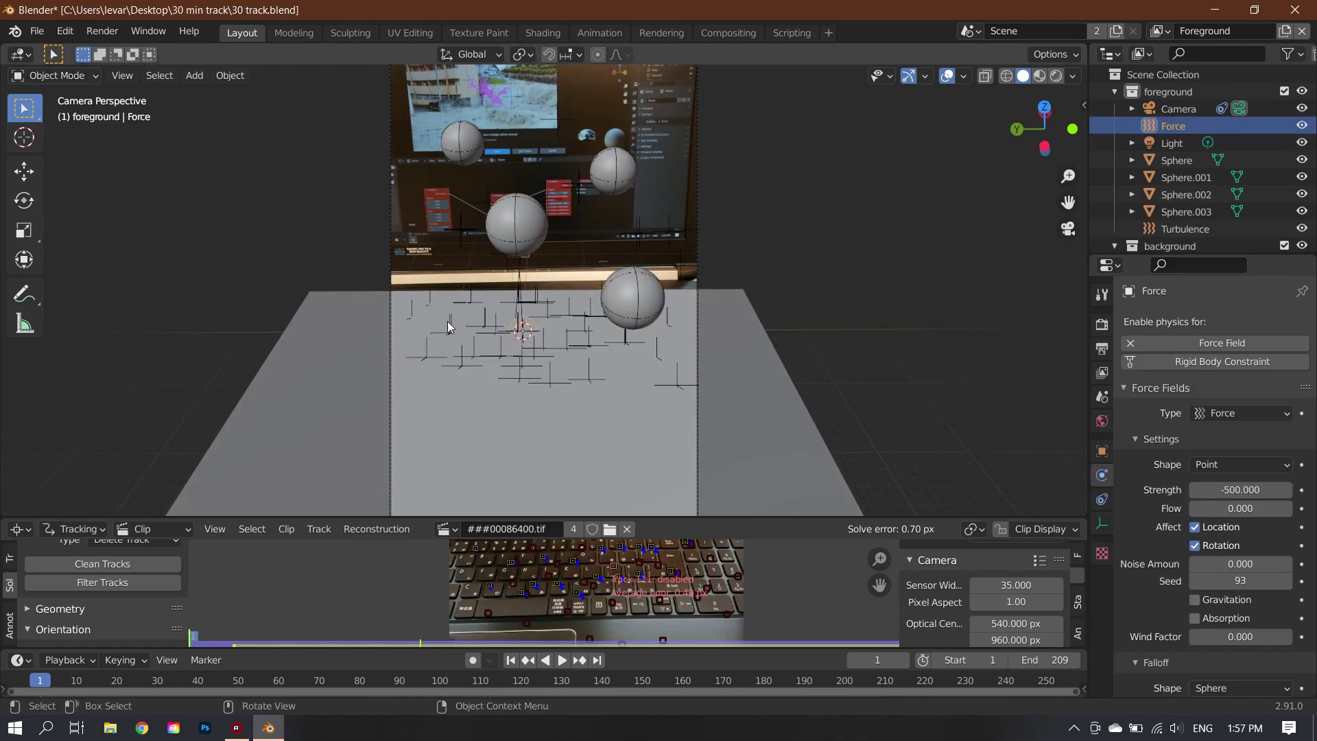
Raise the Force field along Z and replay the simulation to frame 160
key("g")
key("z")
left_click(471, 214)
key("space")
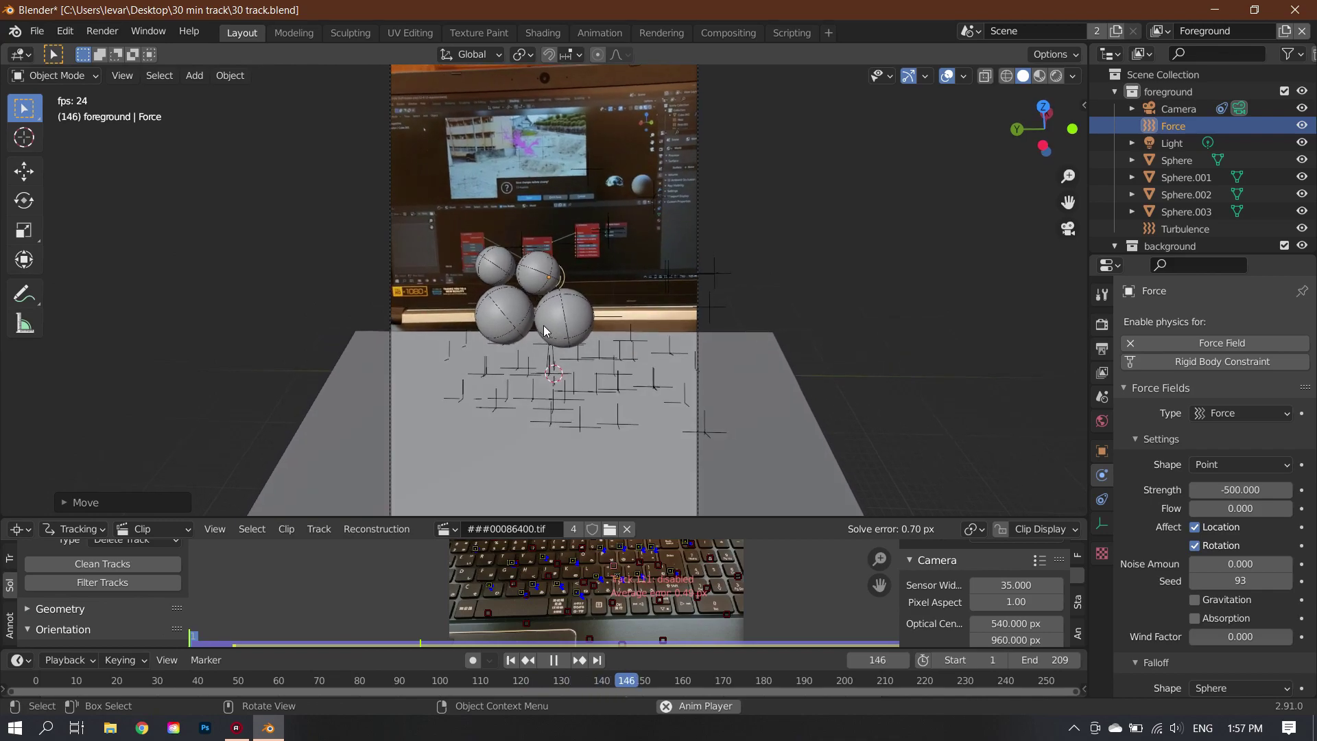
key("space")
Frame the Compositing node tree and render frame 1 with the coloured spheres over the footage
key("shift+s")
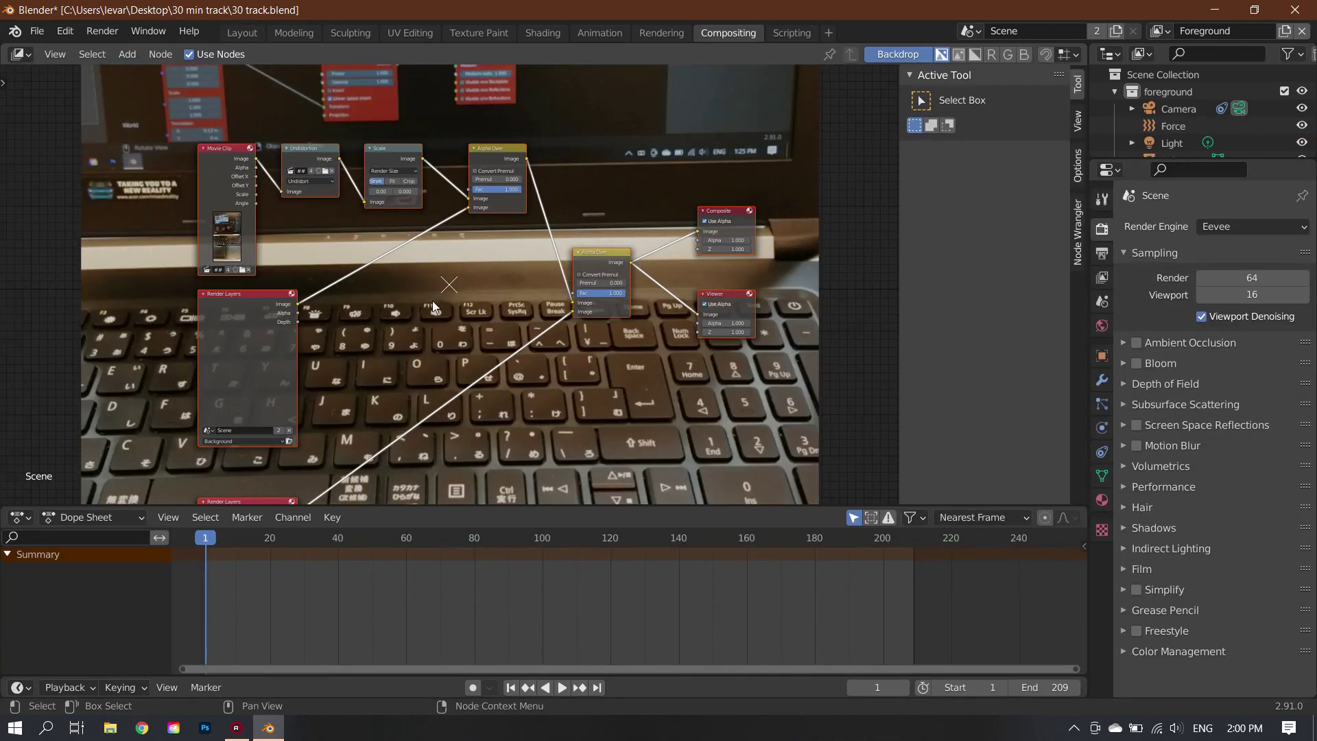
scroll(432, 307, "down", 2)
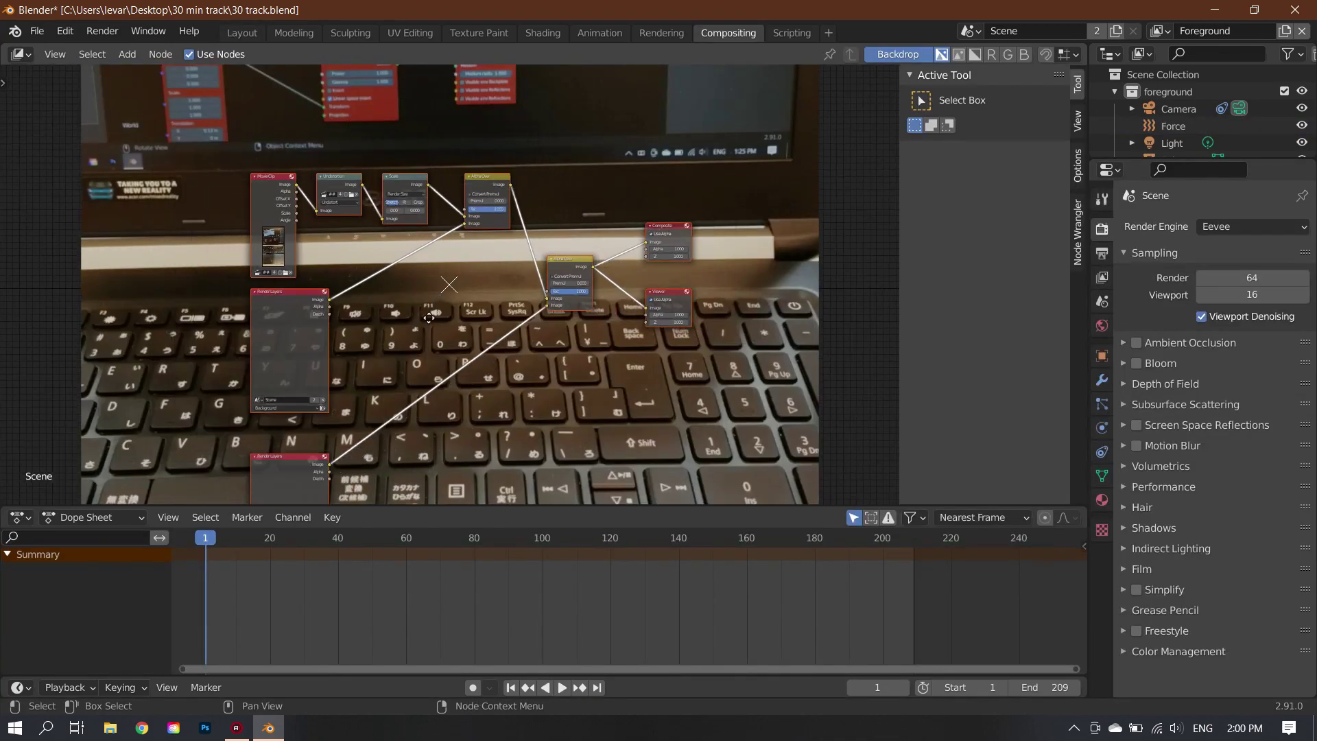
middle_click_drag(433, 307, 470, 273)
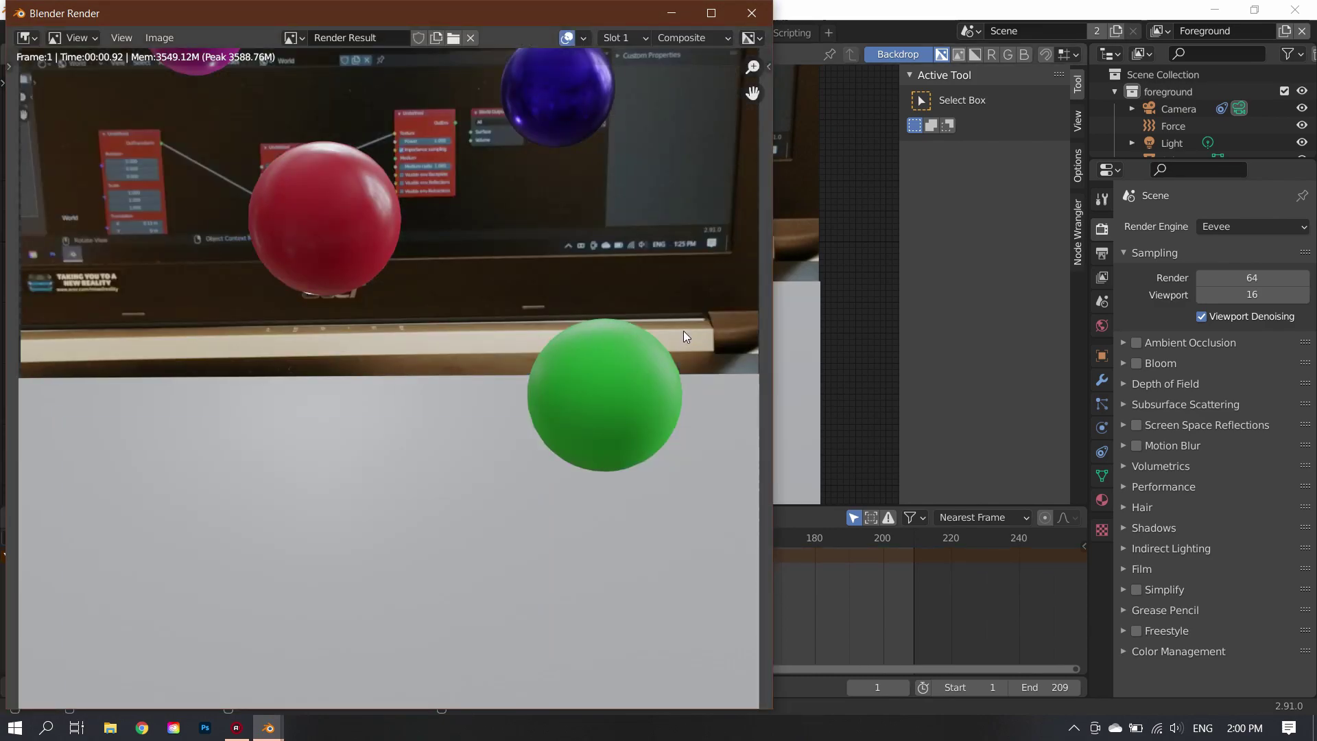
scroll(502, 363, "down", 2)
scroll(469, 394, "down", 1)
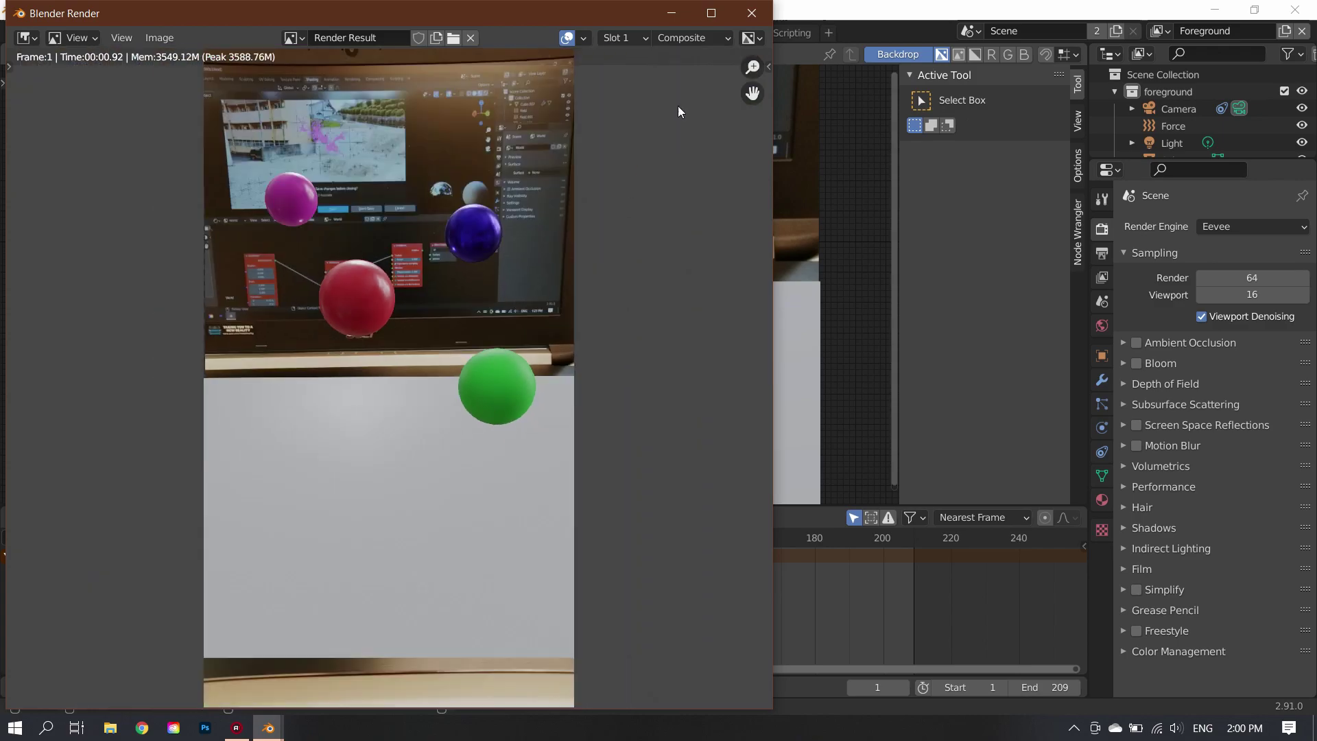
Close the render preview and set the render samples to 25
left_click(752, 13)
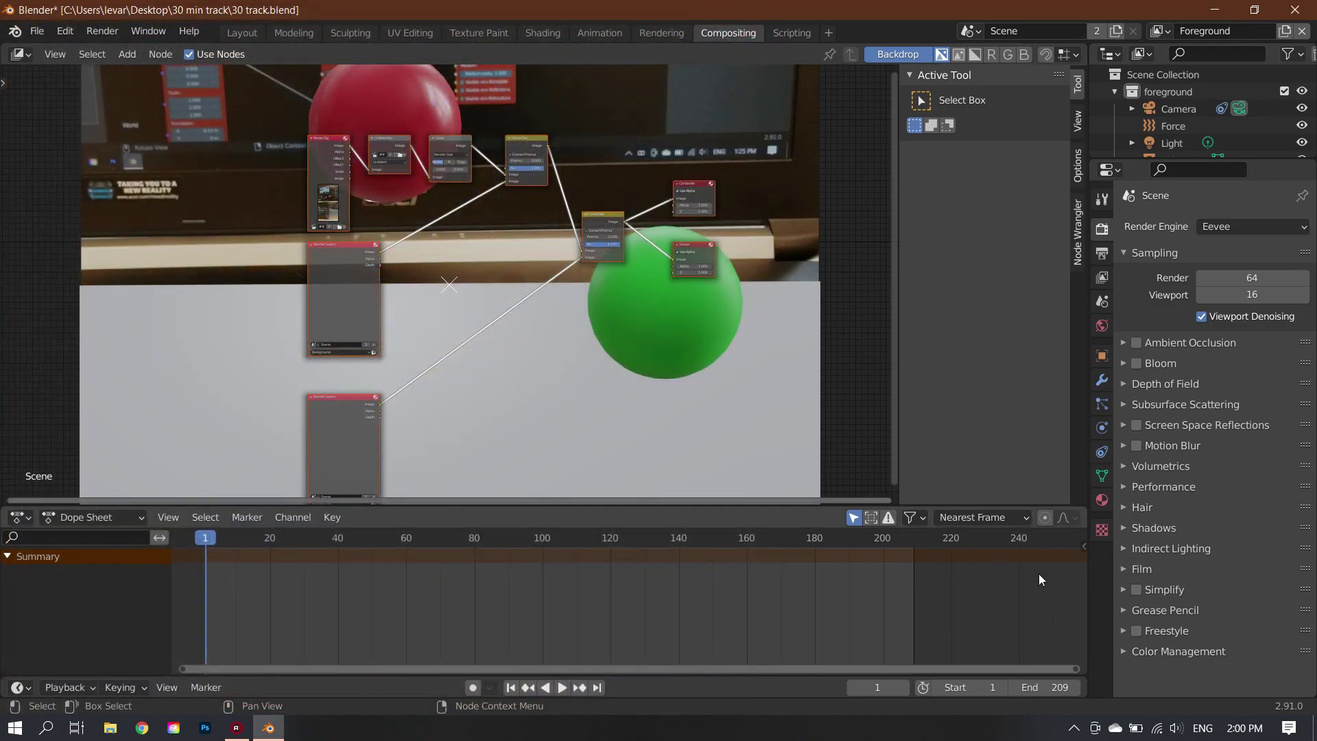
left_click(1234, 281)
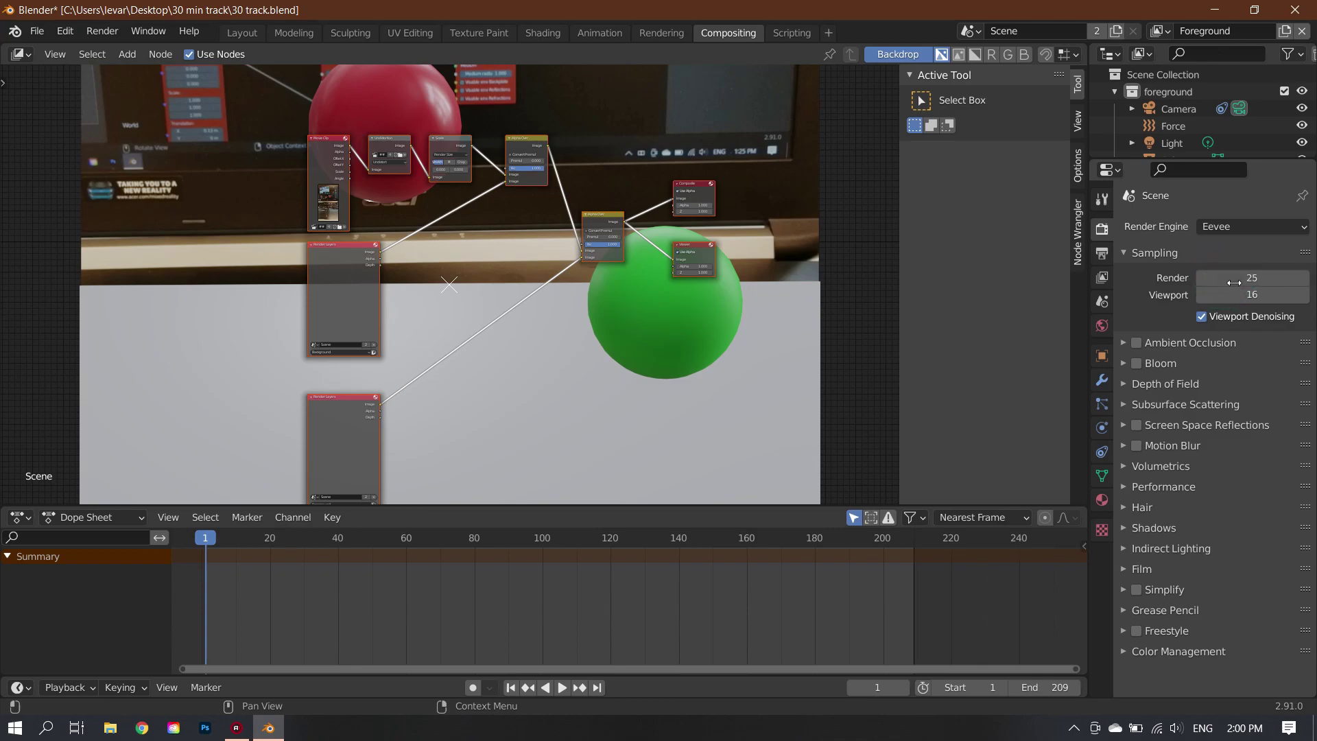
scroll(541, 352, "up", 3)
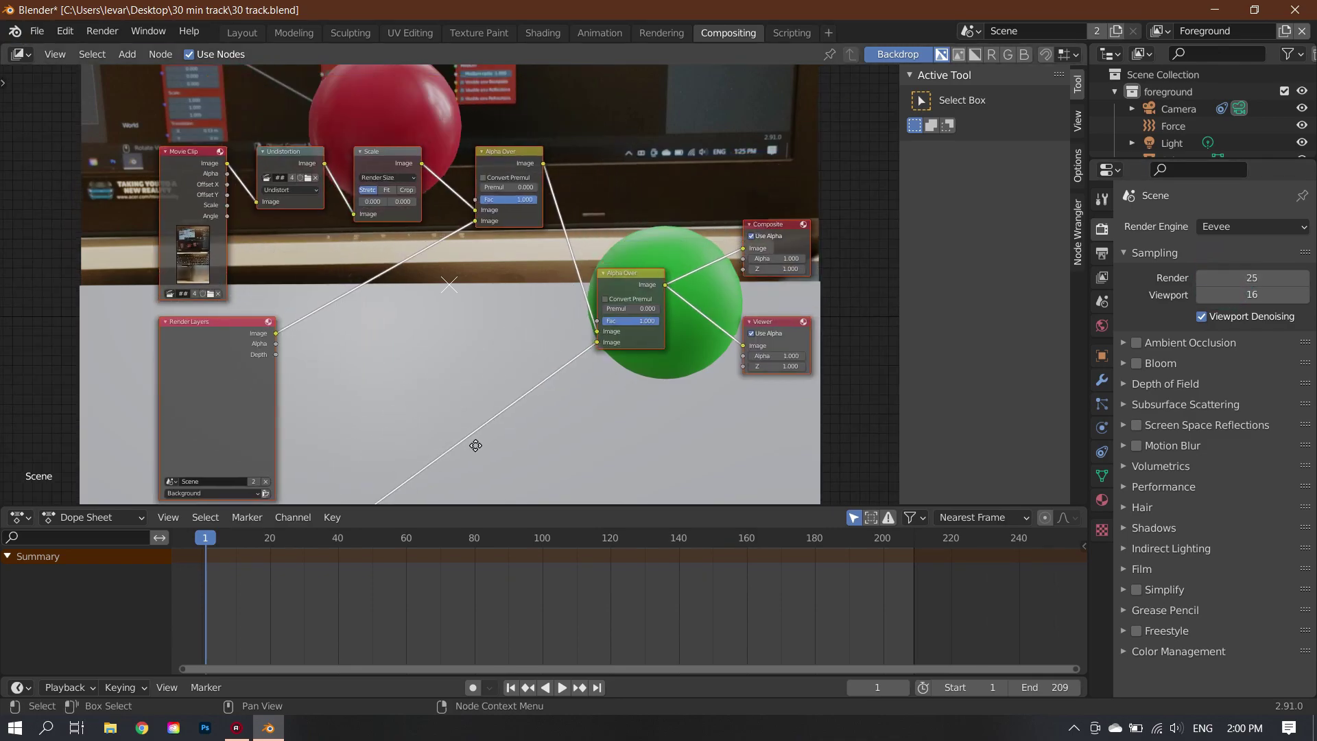
Select the foreground collection and show its view layer pass settings
left_click(199, 396)
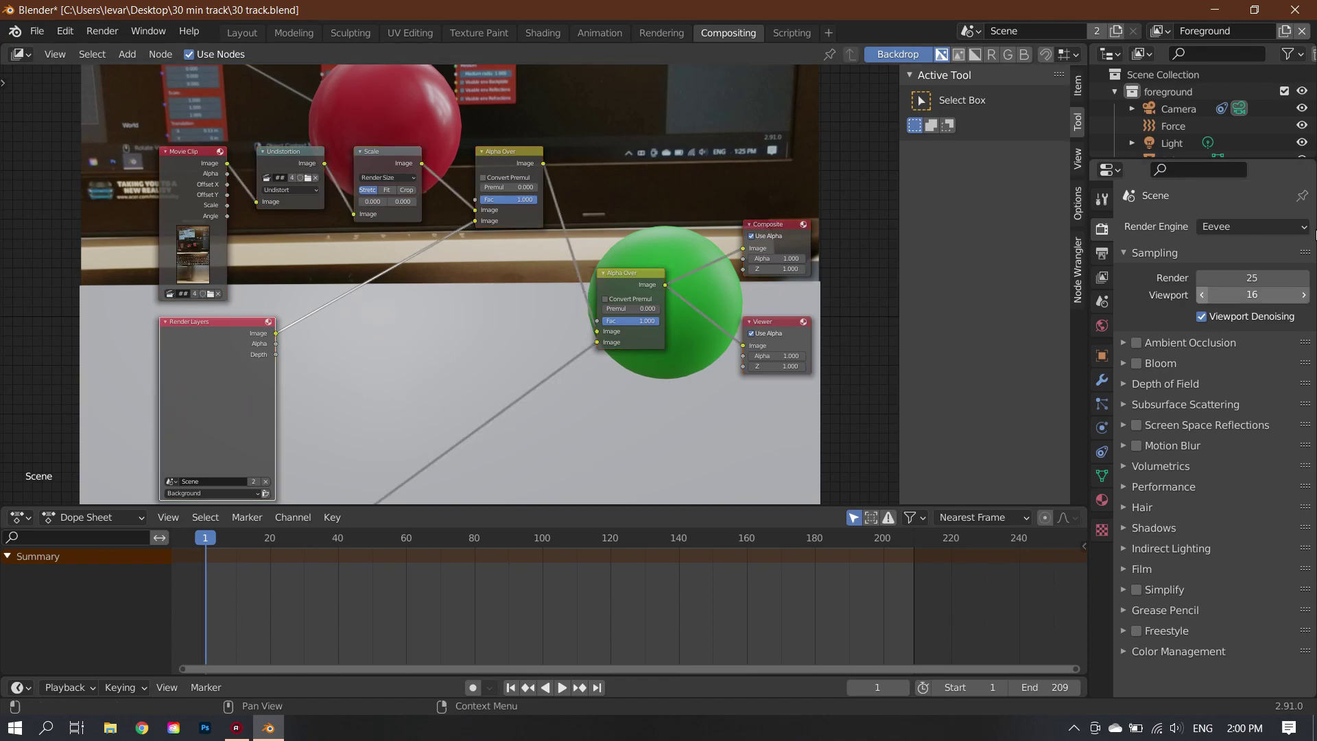
left_click(1169, 91)
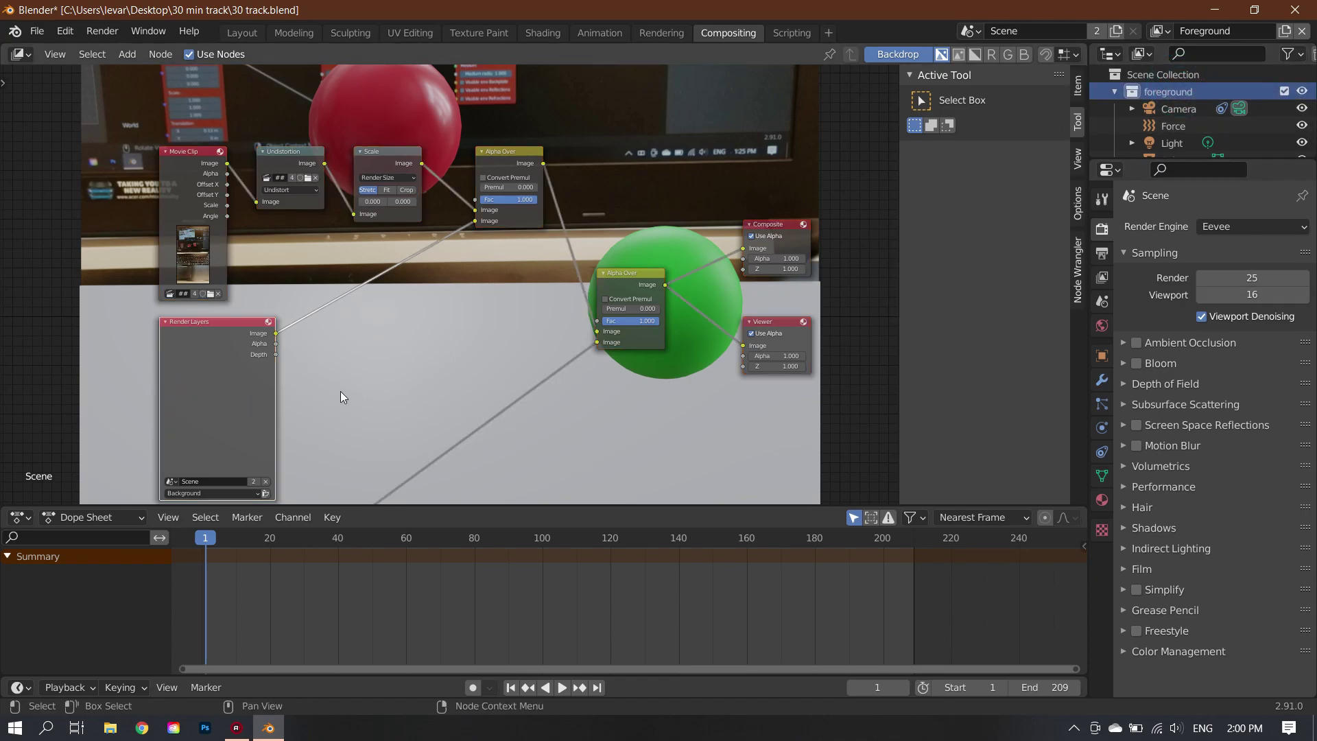
middle_click_drag(220, 422, 220, 368)
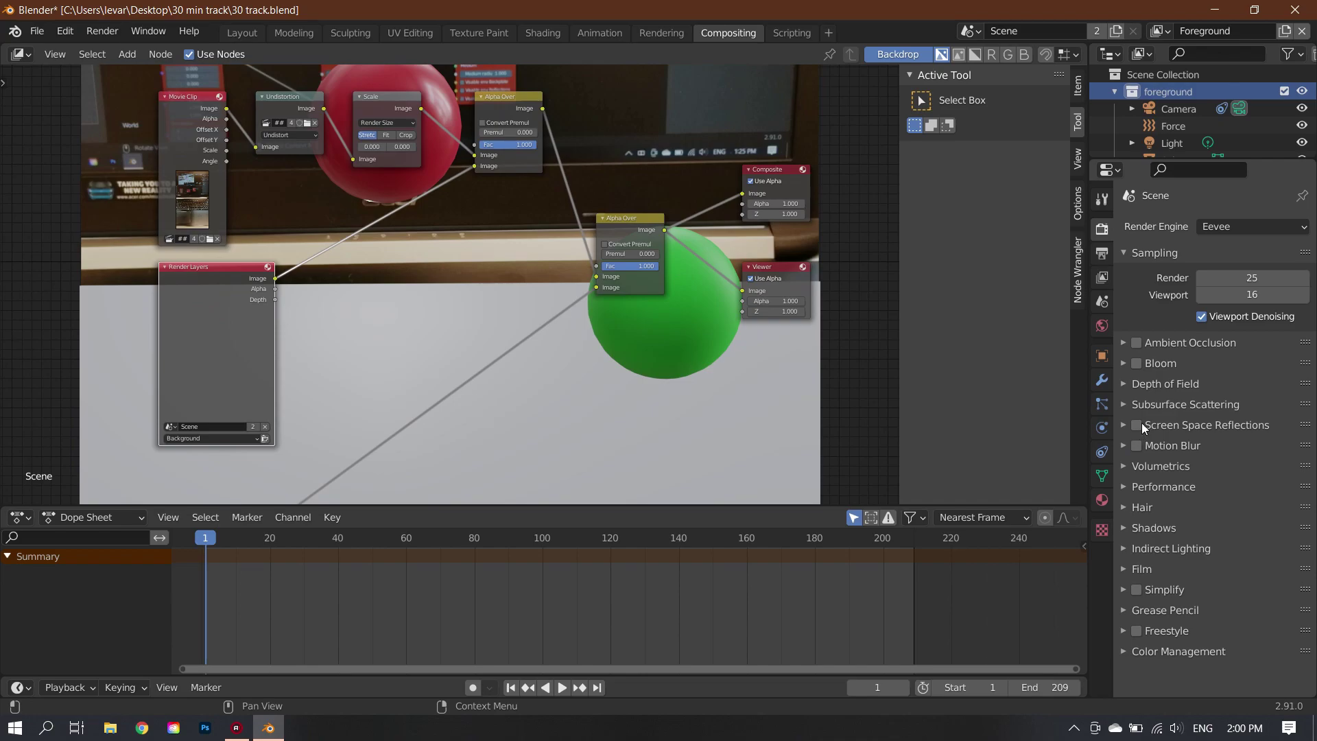
left_click(1101, 278)
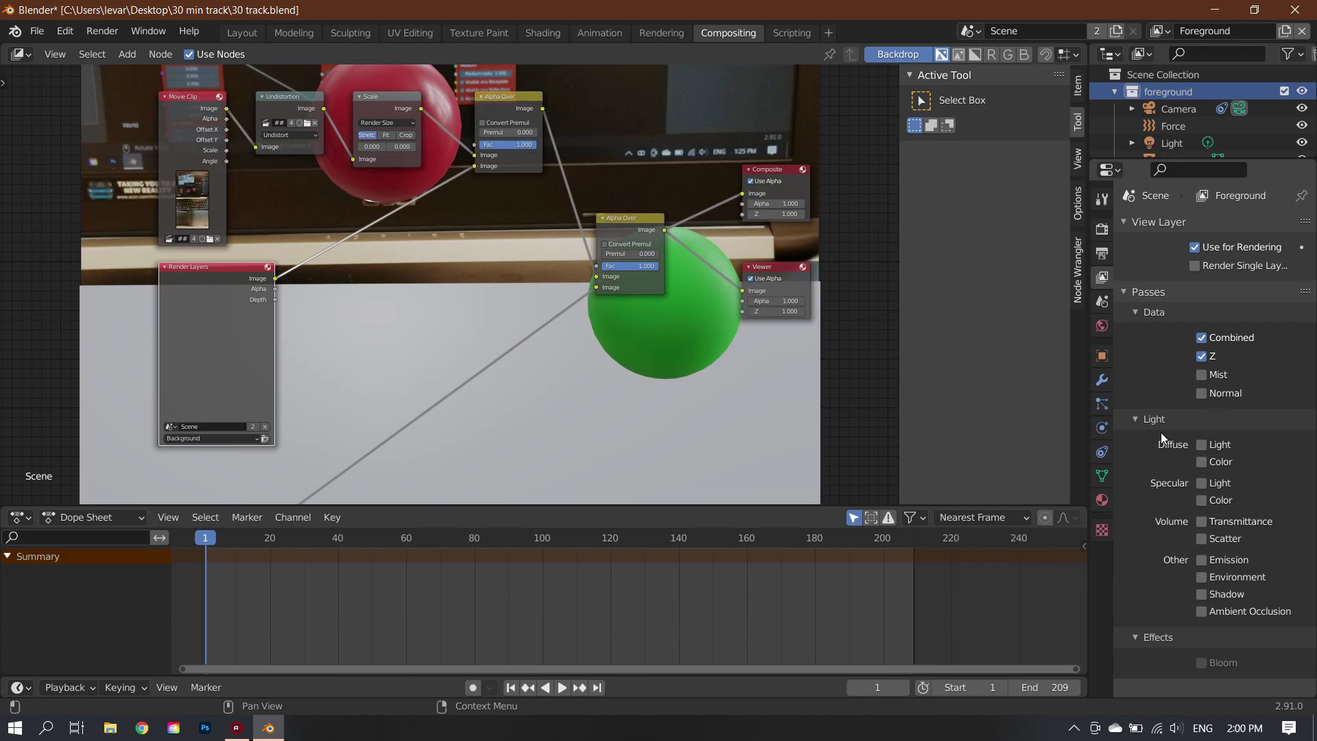
Switch the render engine to Cycles with the GPU Compute device
left_click(1101, 230)
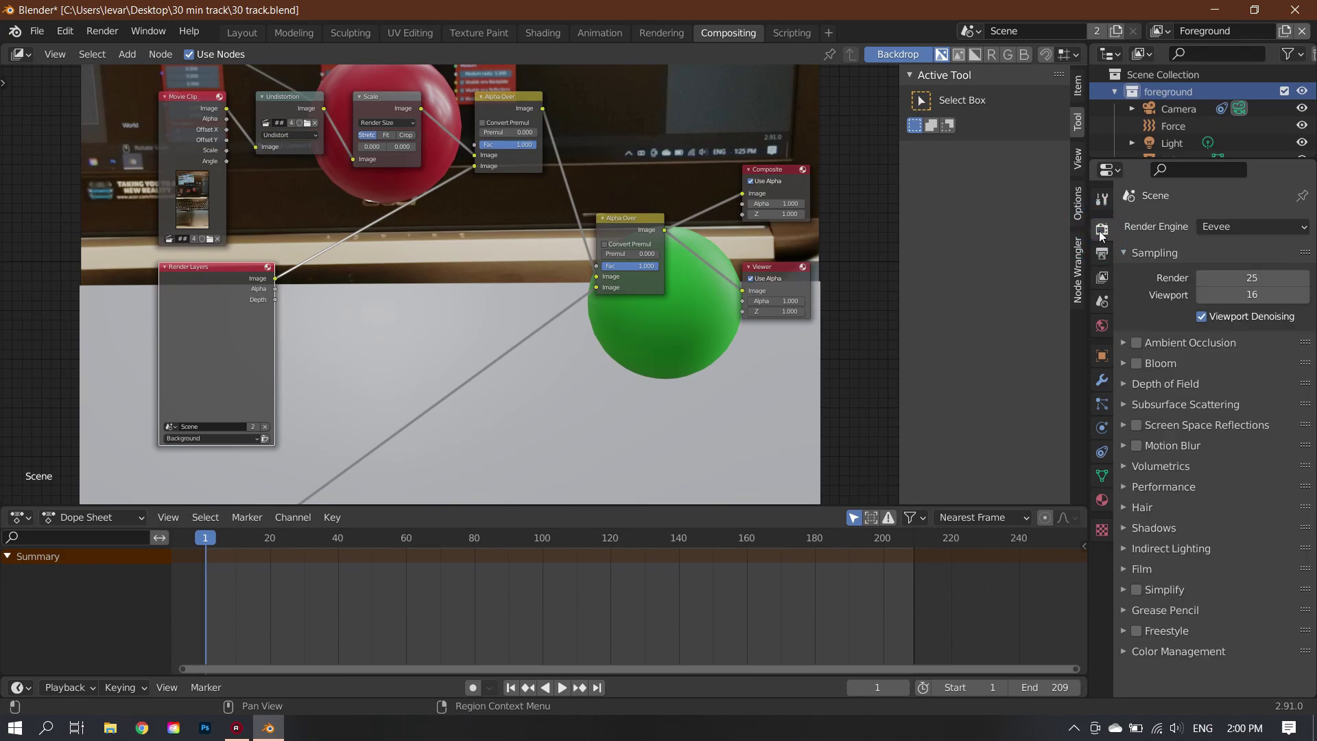
left_click(1201, 234)
left_click(1215, 262)
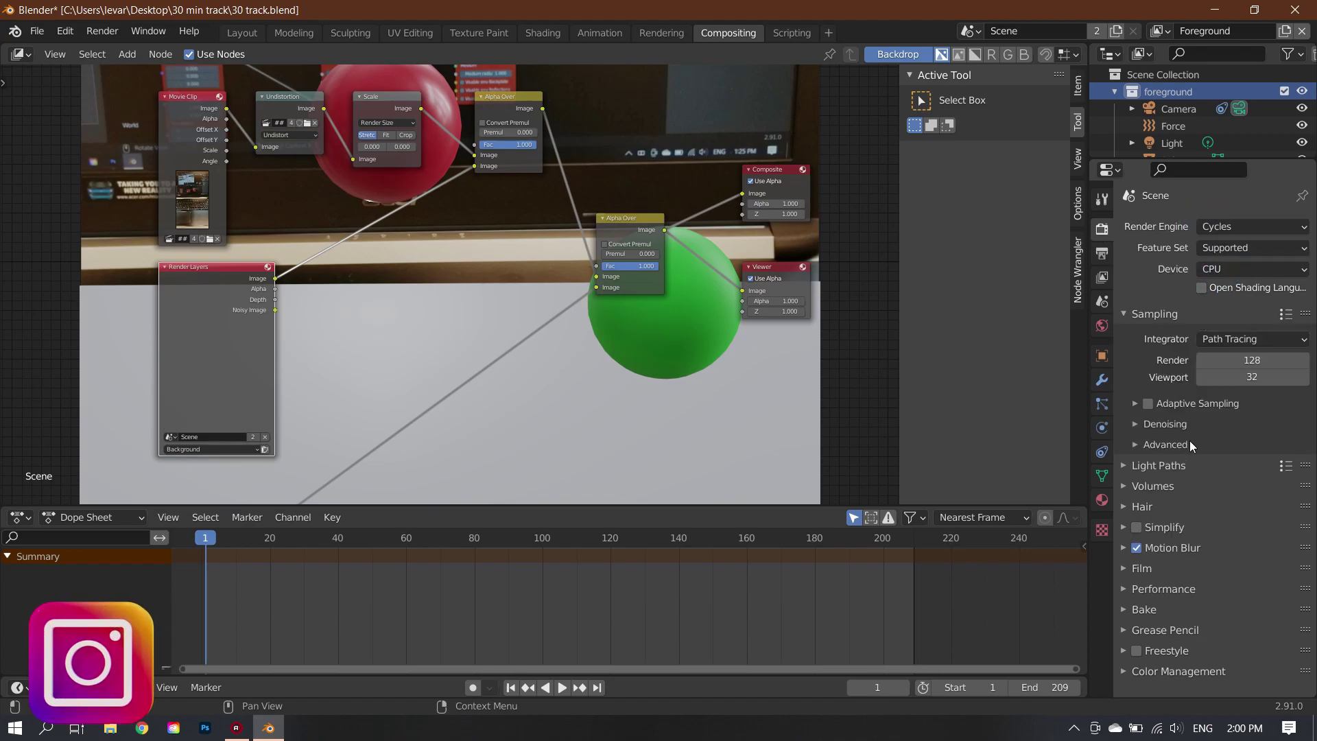
left_click(1250, 265)
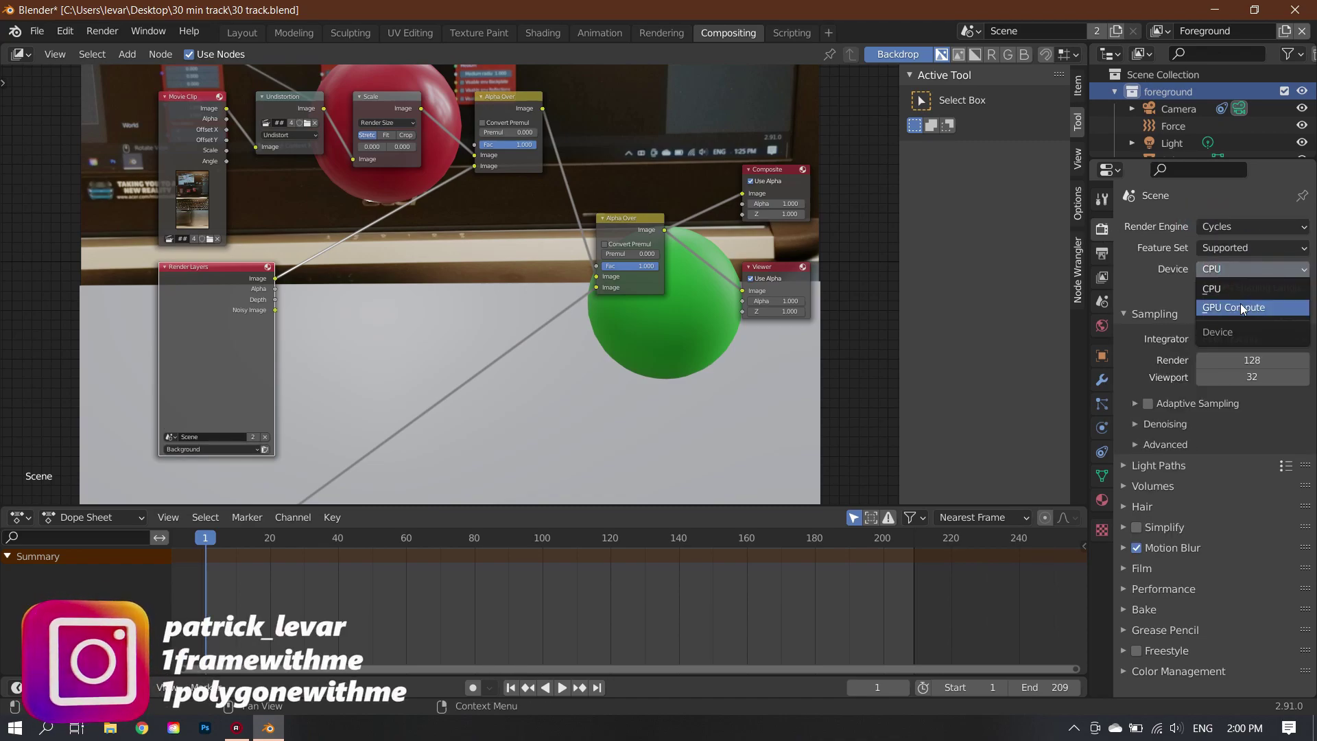
left_click(1240, 301)
Enable the Denoising Data pass in the view layer passes
left_click(1135, 423)
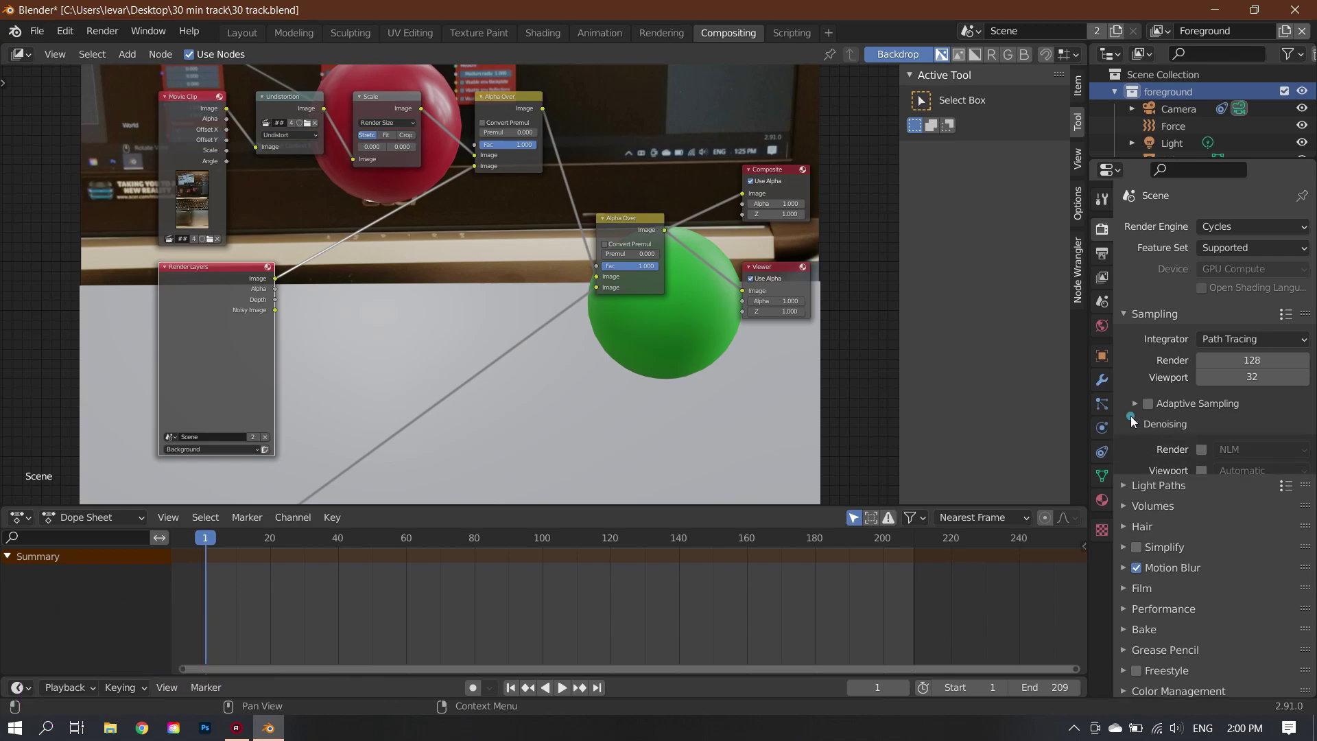
left_click(1134, 424)
left_click(1103, 277)
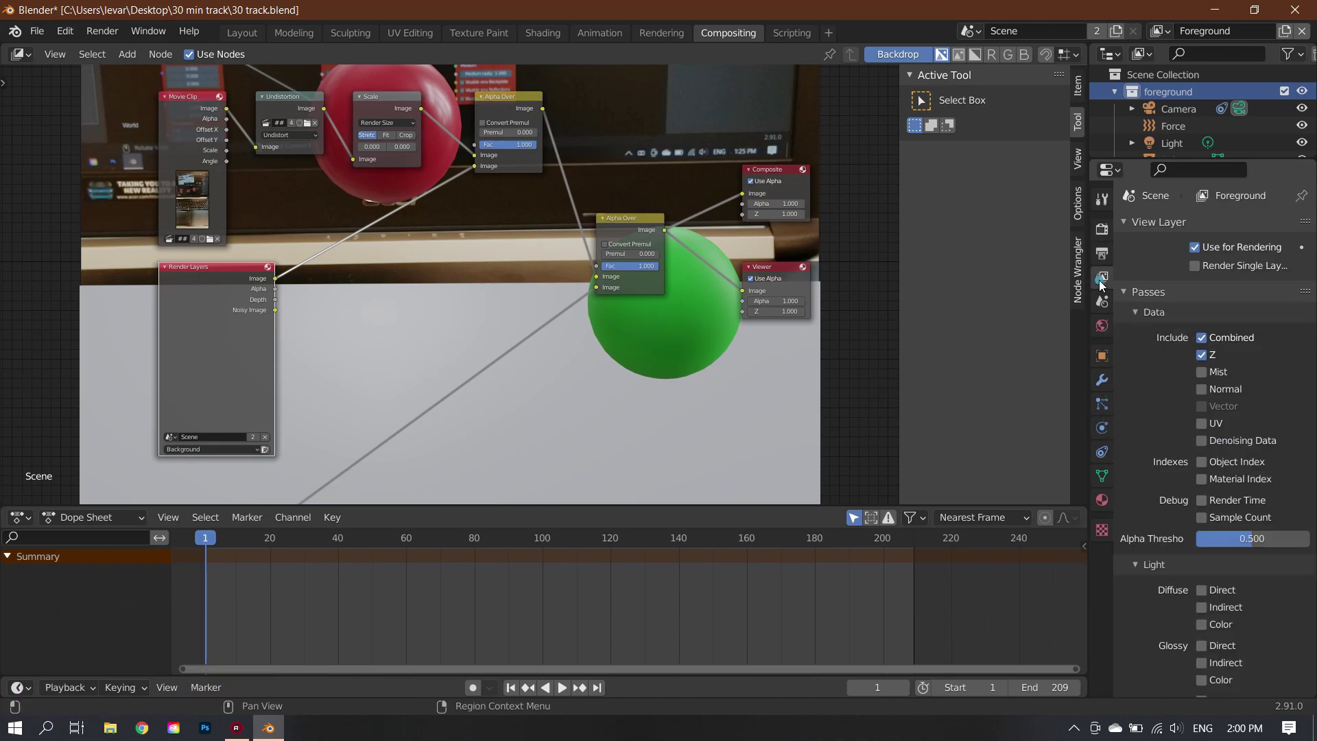
left_click(1201, 441)
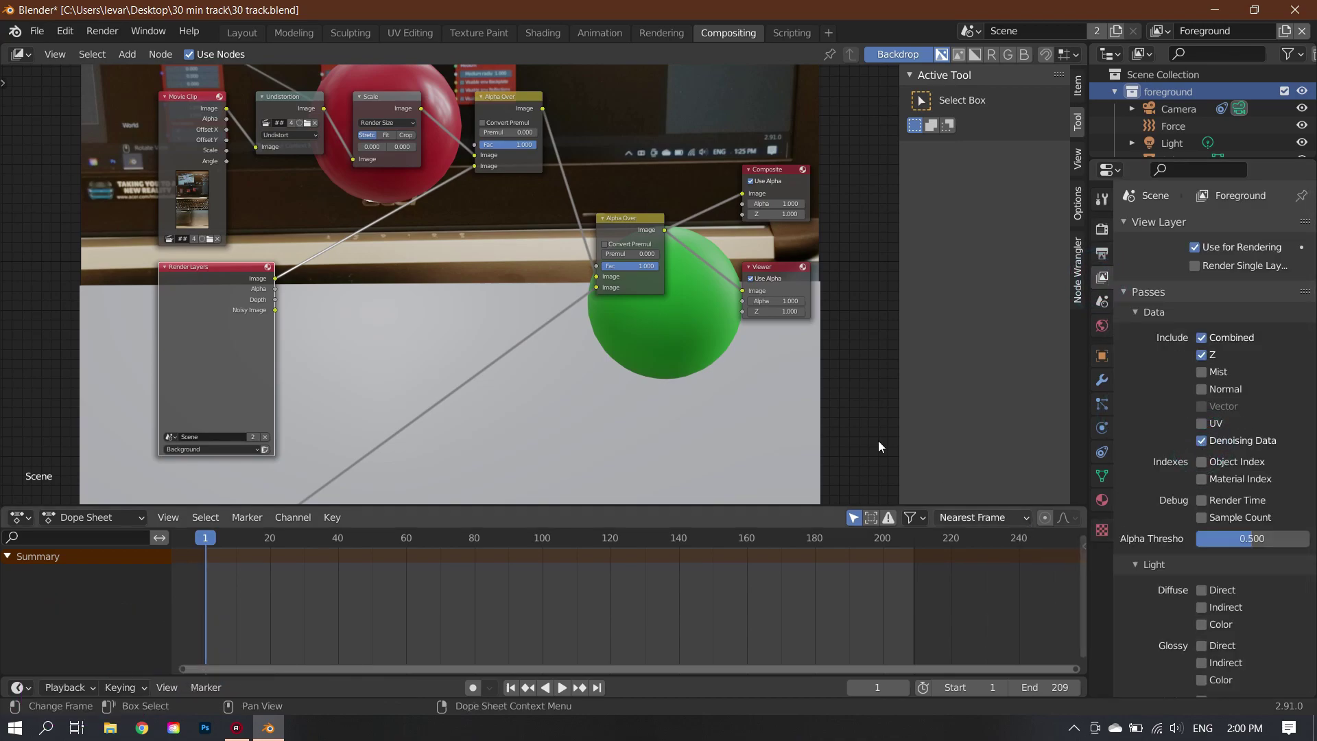
Add a Denoise node to the compositing tree via node search
key("shift+a")
left_click(421, 300)
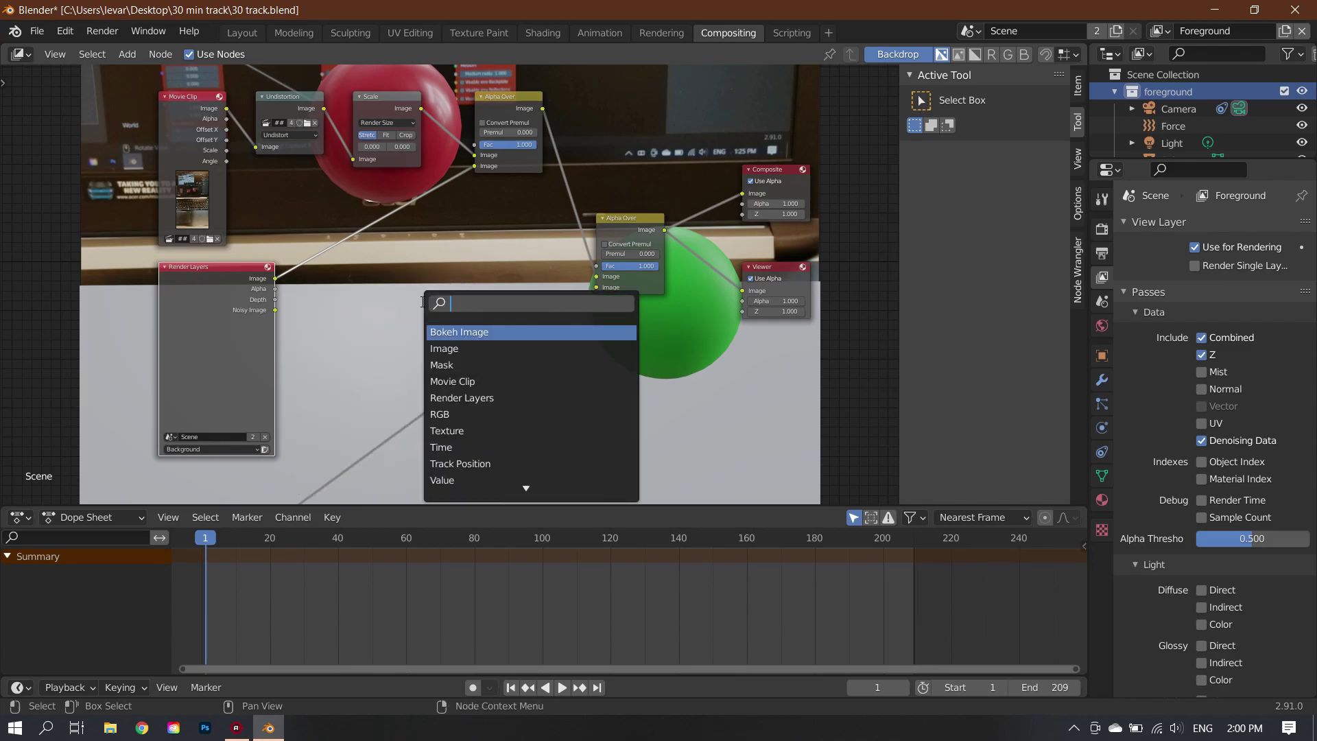
type("de")
left_click(447, 348)
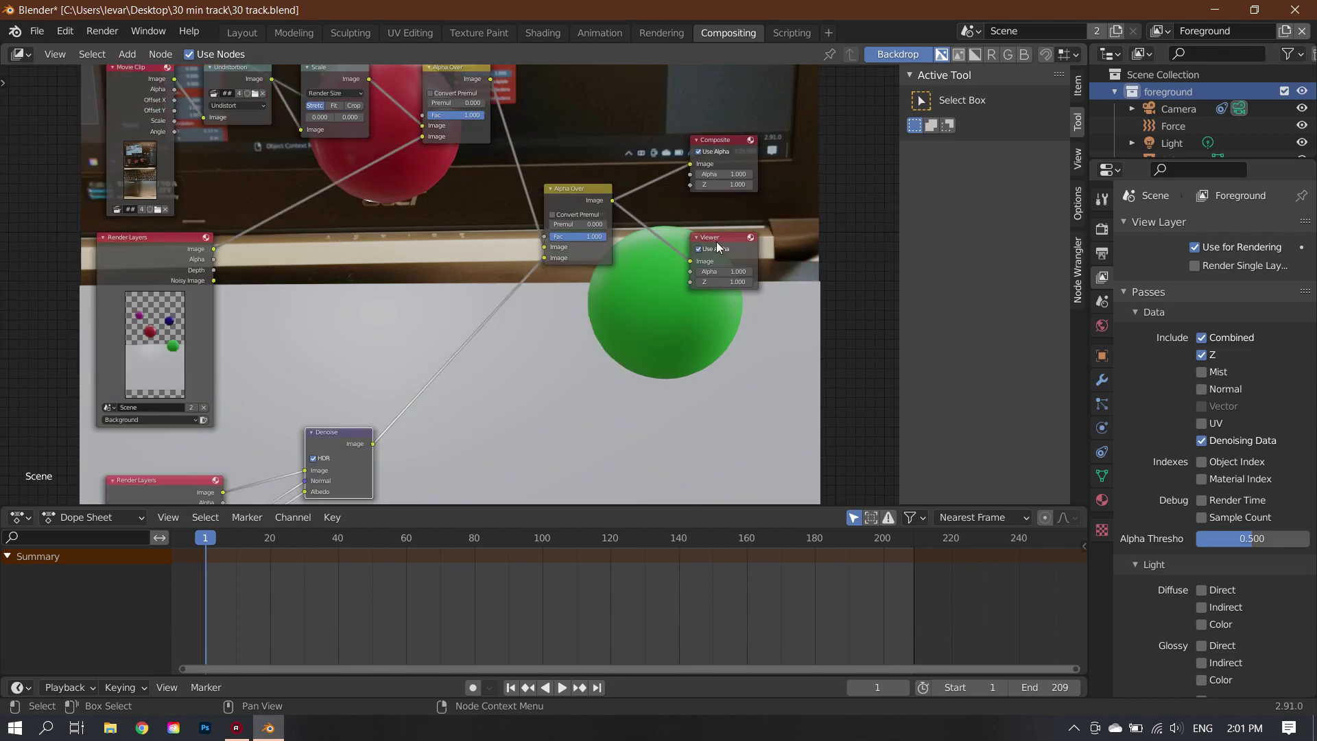
left_click(447, 285)
left_click_drag(770, 140, 841, 144)
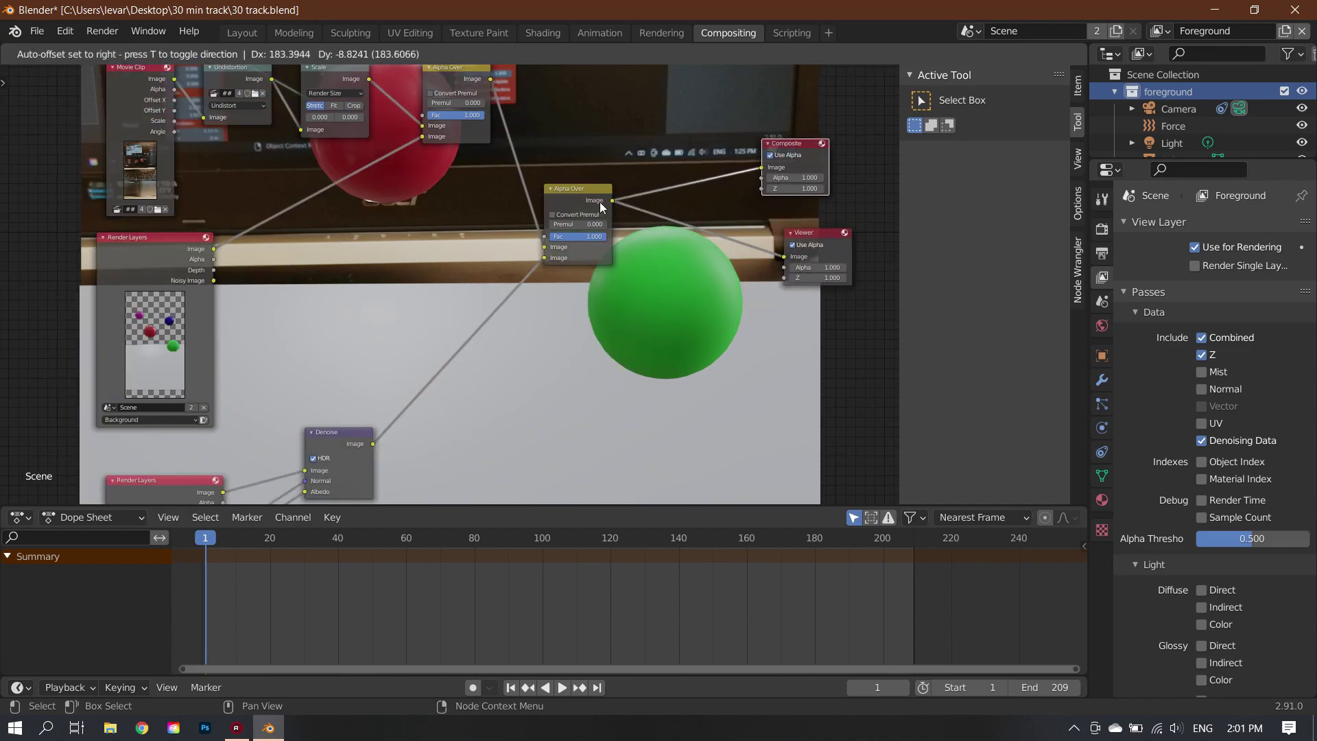
middle_click_drag(369, 172, 378, 228)
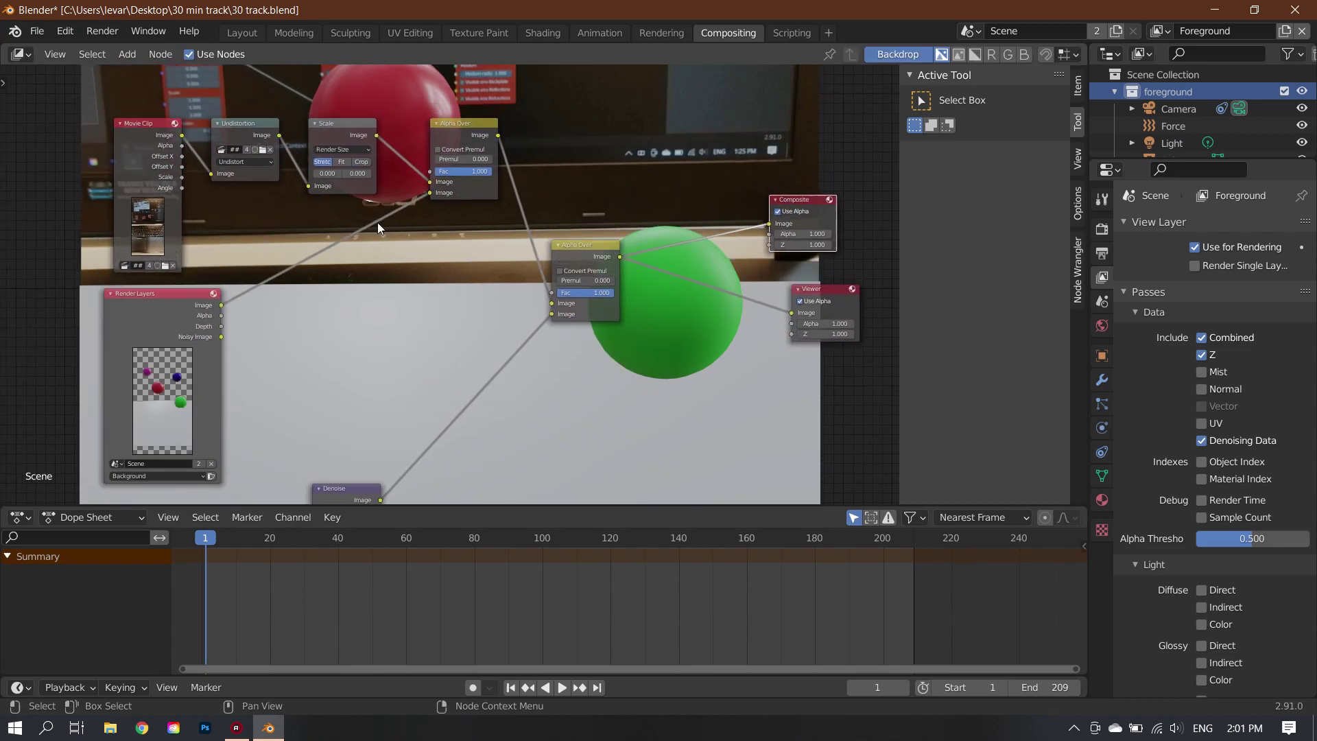
Duplicate the Undistortion node between Alpha Over and Viewer, and link it to Composite
left_click(254, 133)
key("shift+d")
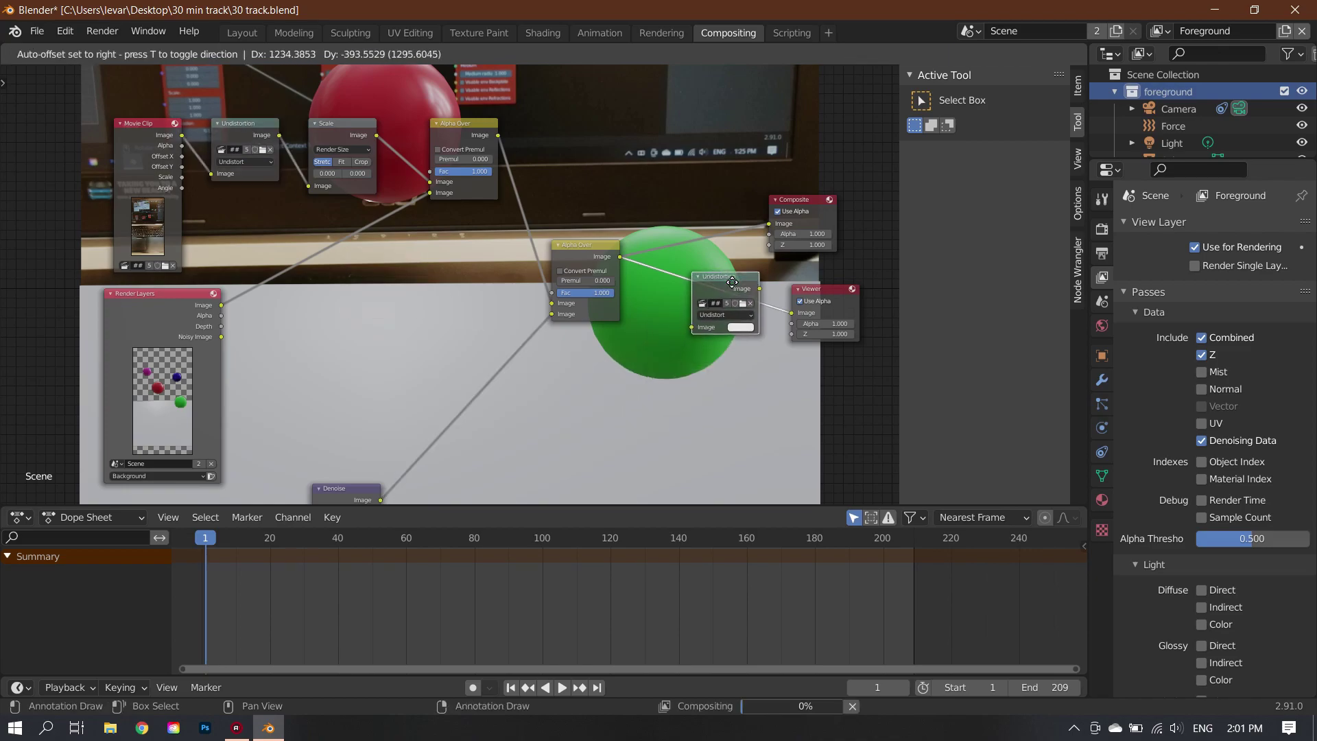
left_click(724, 280)
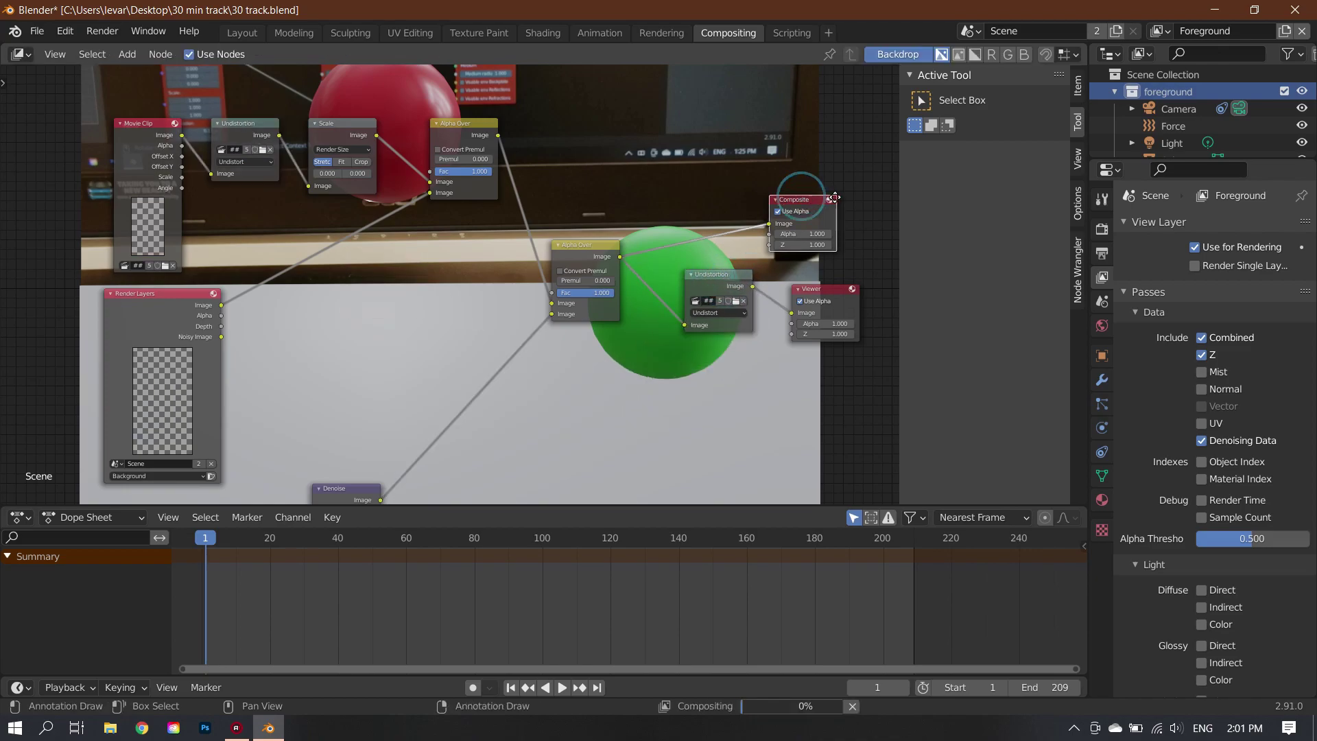
left_click_drag(799, 215, 854, 217)
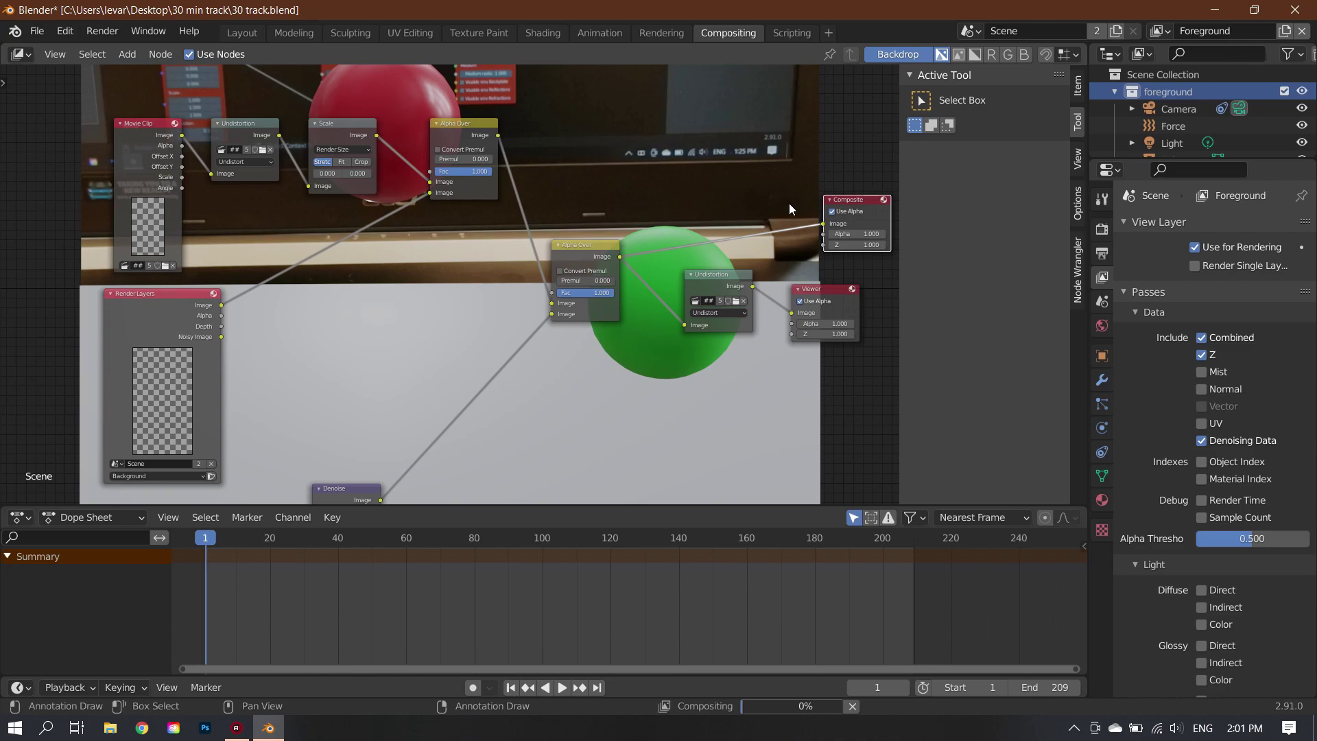
key("g")
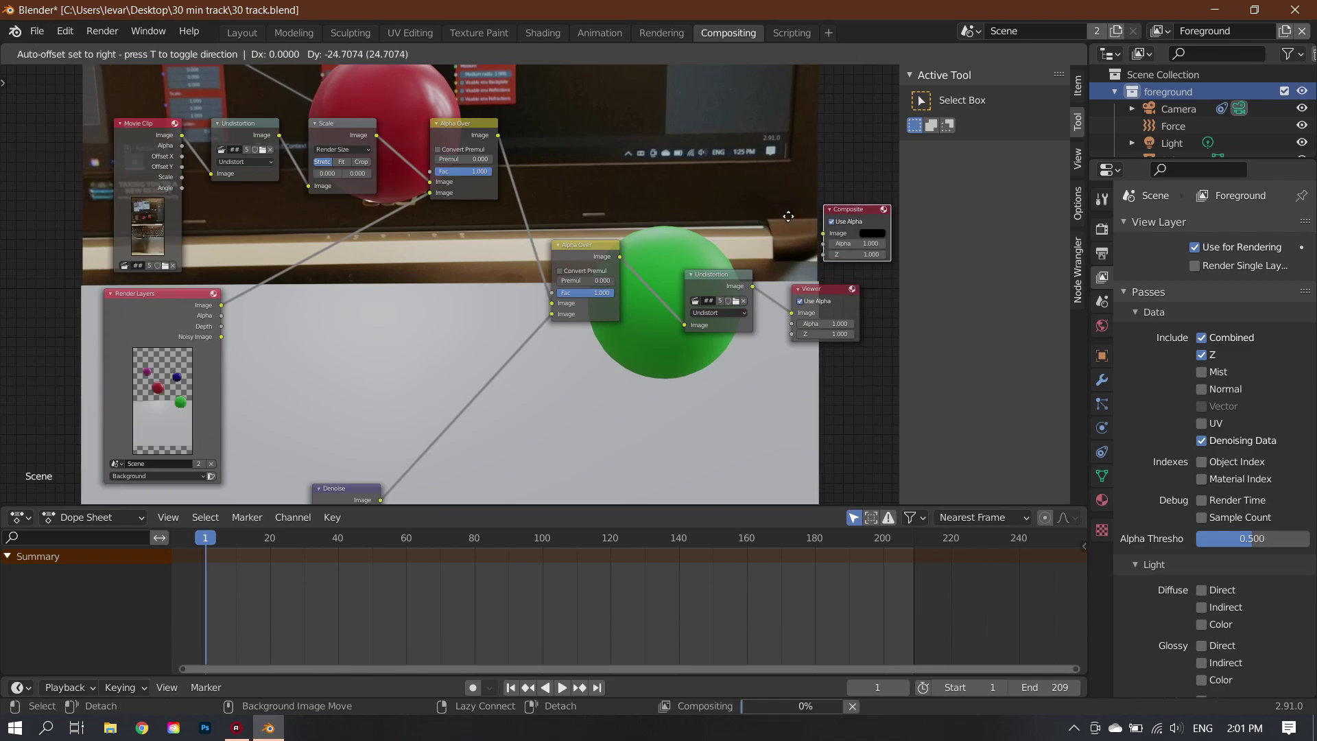
key("Escape")
left_click_drag(753, 285, 825, 221)
left_click(715, 313)
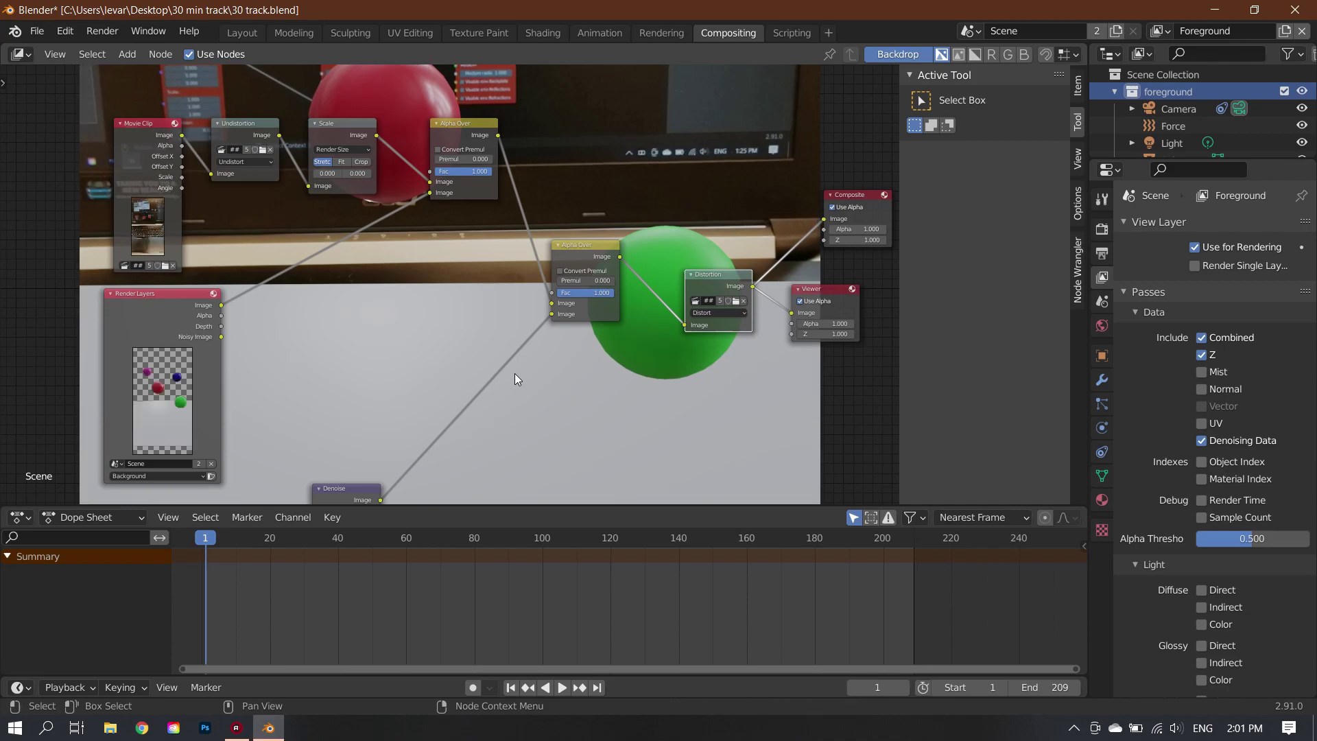
Set the copied node to Distort mode and save the blend file
middle_click_drag(521, 400, 491, 339)
key("ctrl+z")
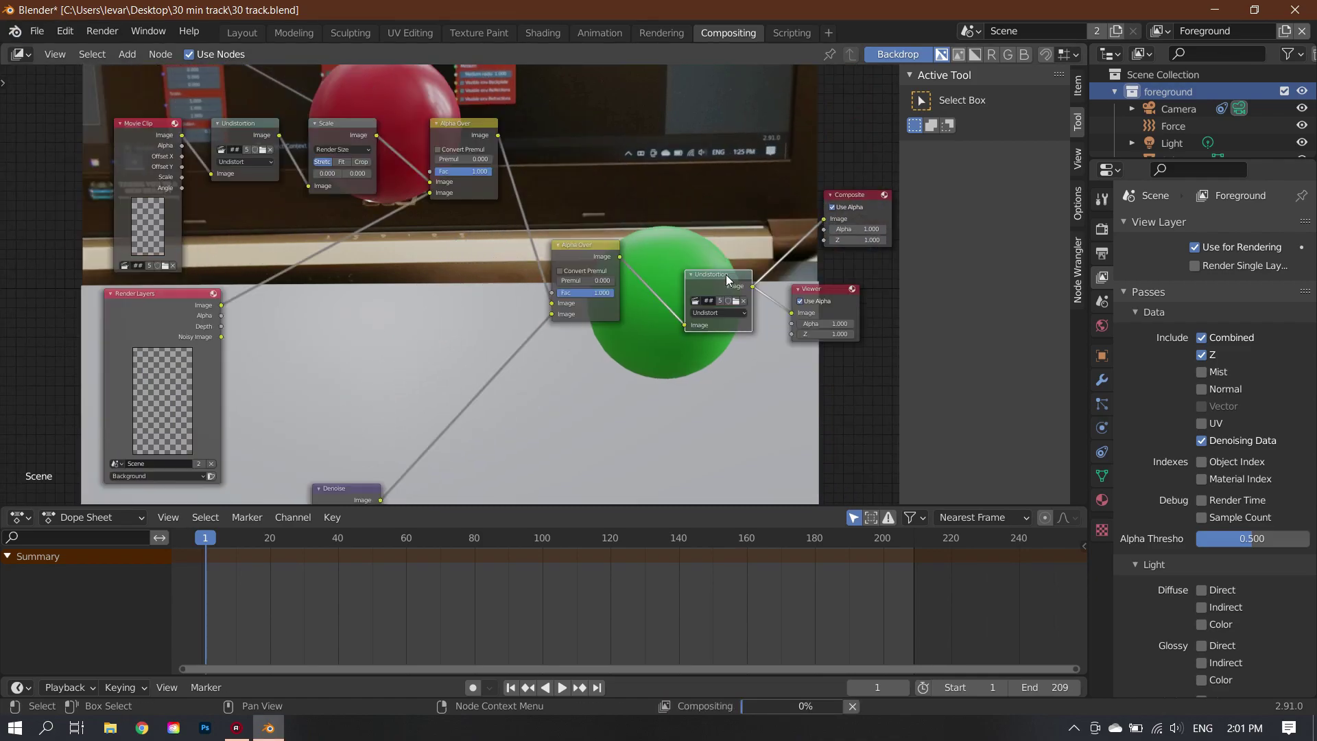
left_click(714, 312)
left_click(716, 334)
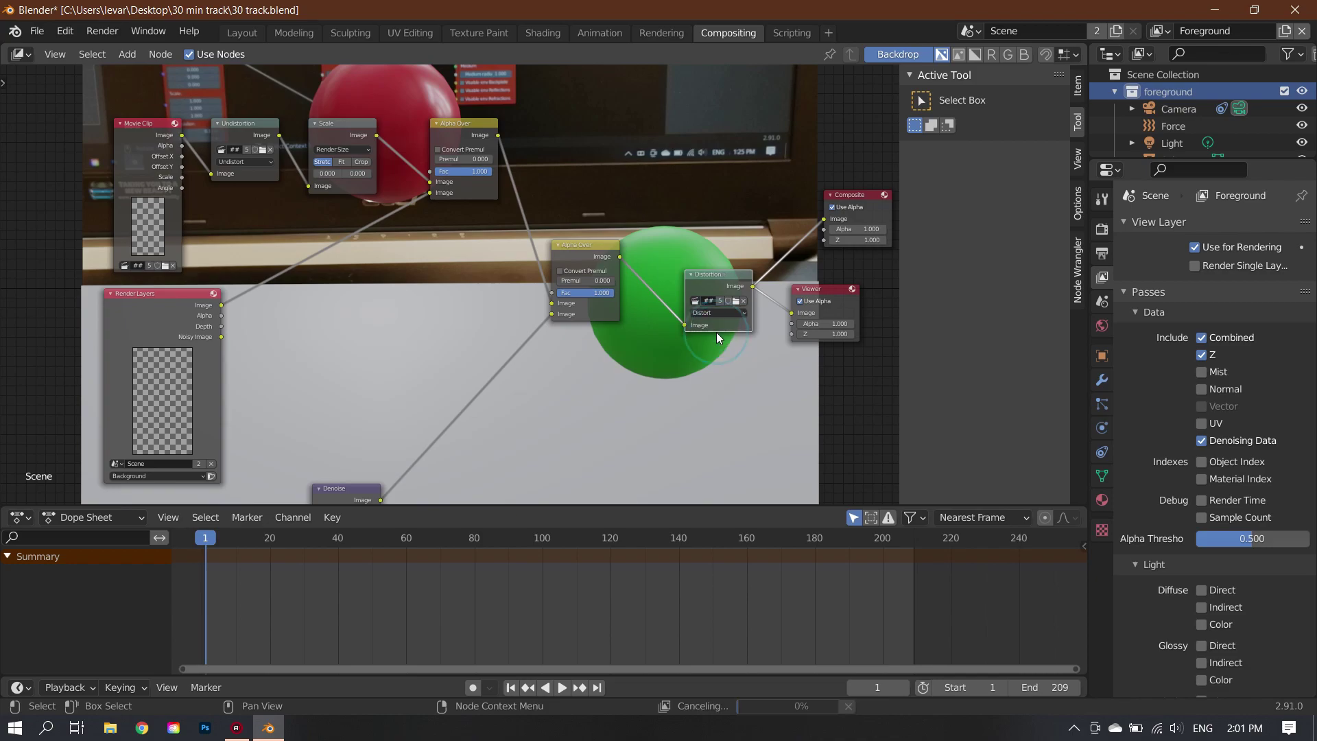
key("ctrl+s")
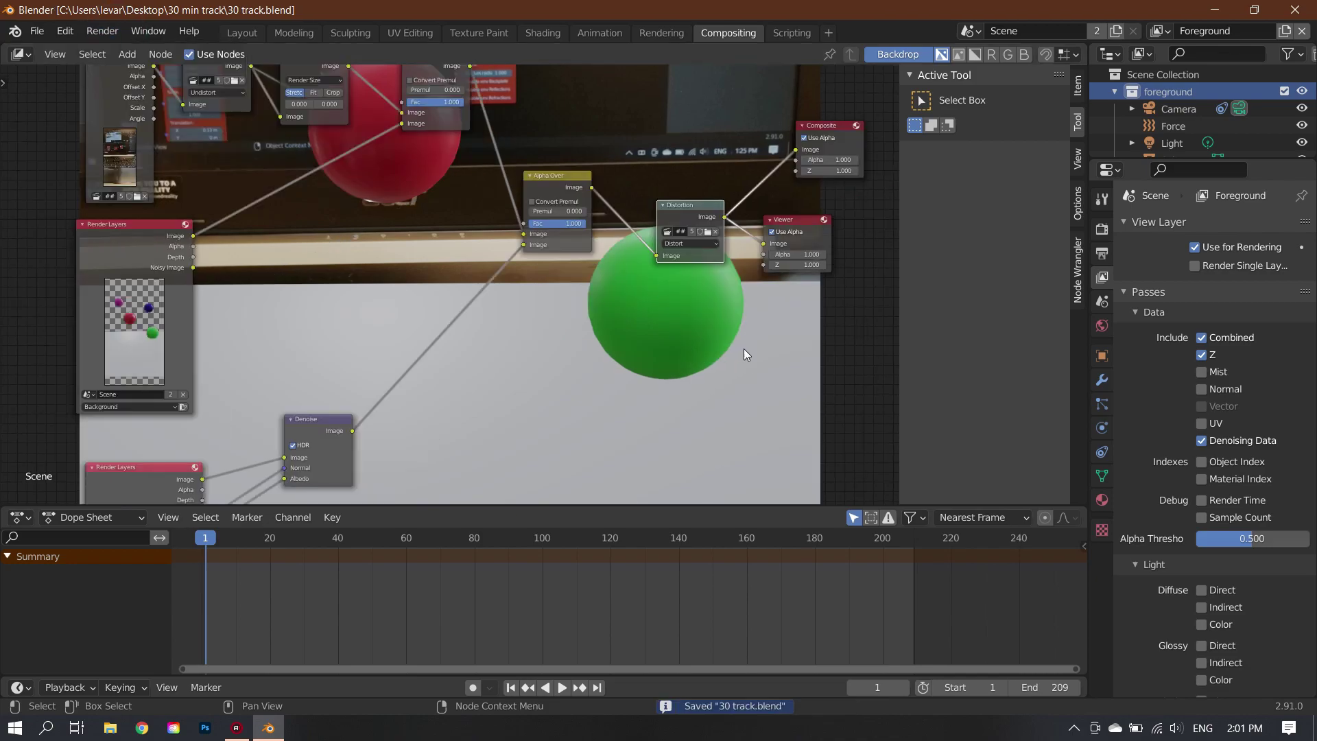
Render frame 1 with Render Image so the composited spheres appear
left_click(103, 30)
left_click(127, 49)
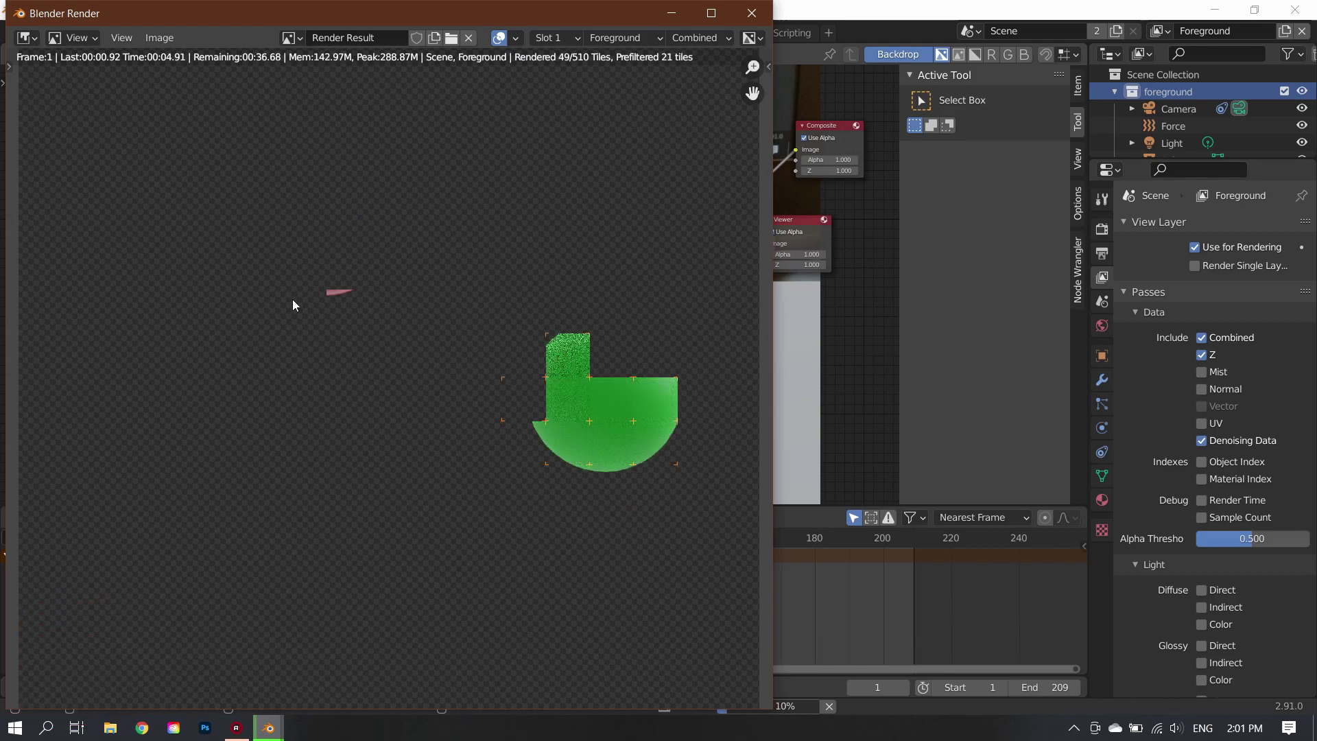
scroll(319, 312, "down", 1)
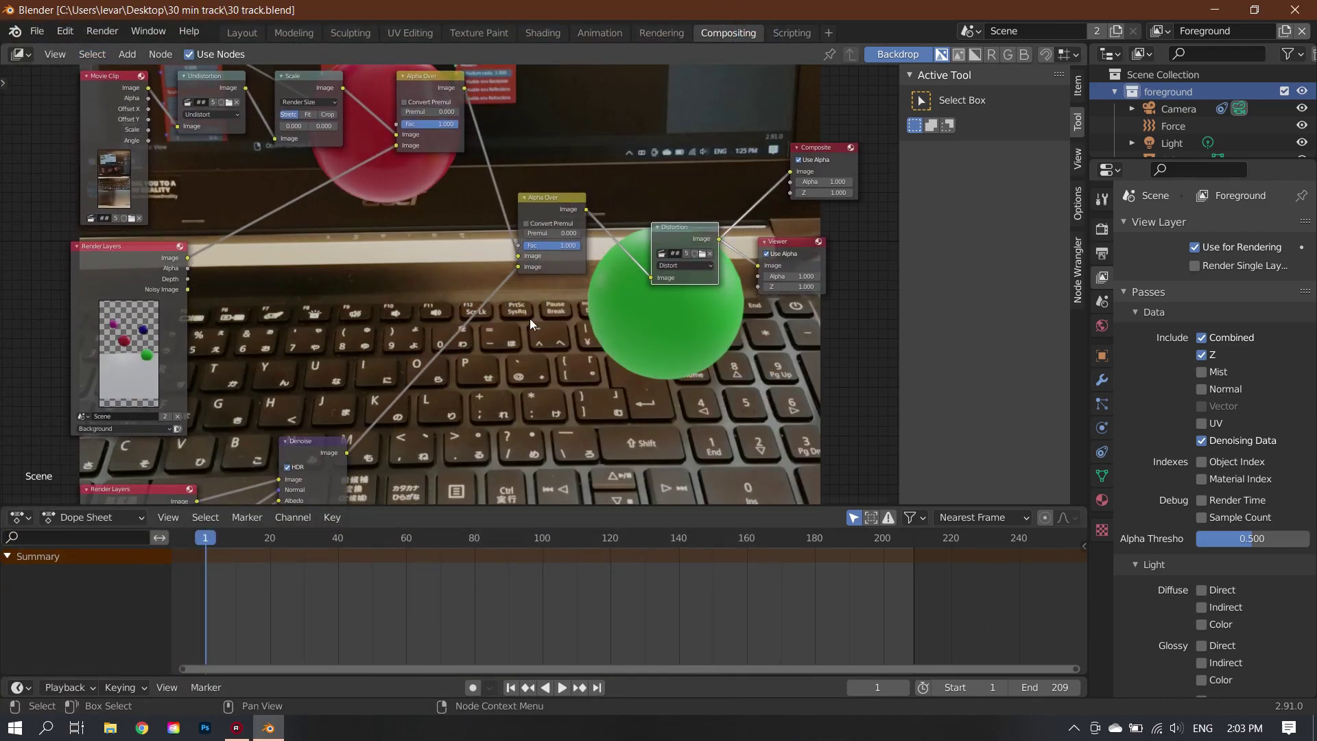
Give the Ground object a new material with base colour darkened to 0.262
middle_click_drag(531, 374, 593, 374)
key("g")
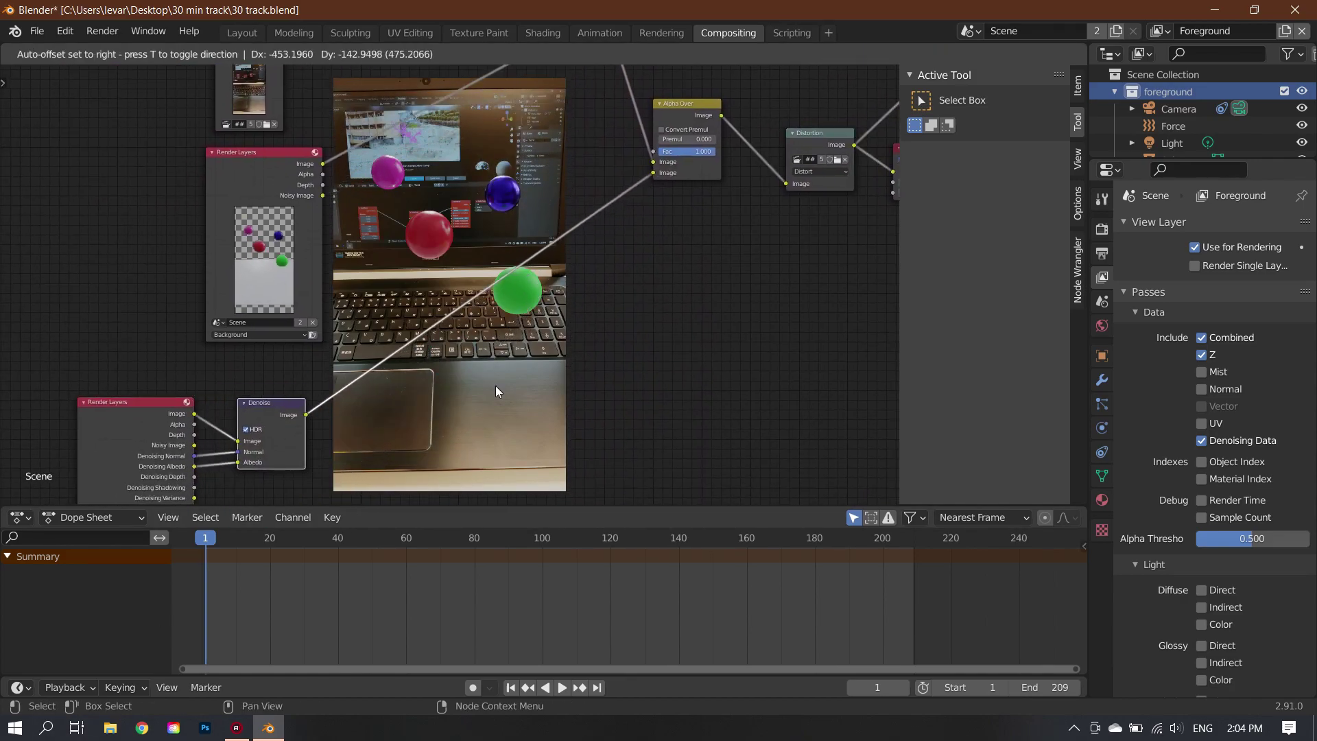
left_click(241, 32)
left_click(1200, 377)
left_click(1249, 522)
left_click_drag(1278, 288, 1279, 370)
Add a Color Correction node to the compositing tree
left_click(729, 32)
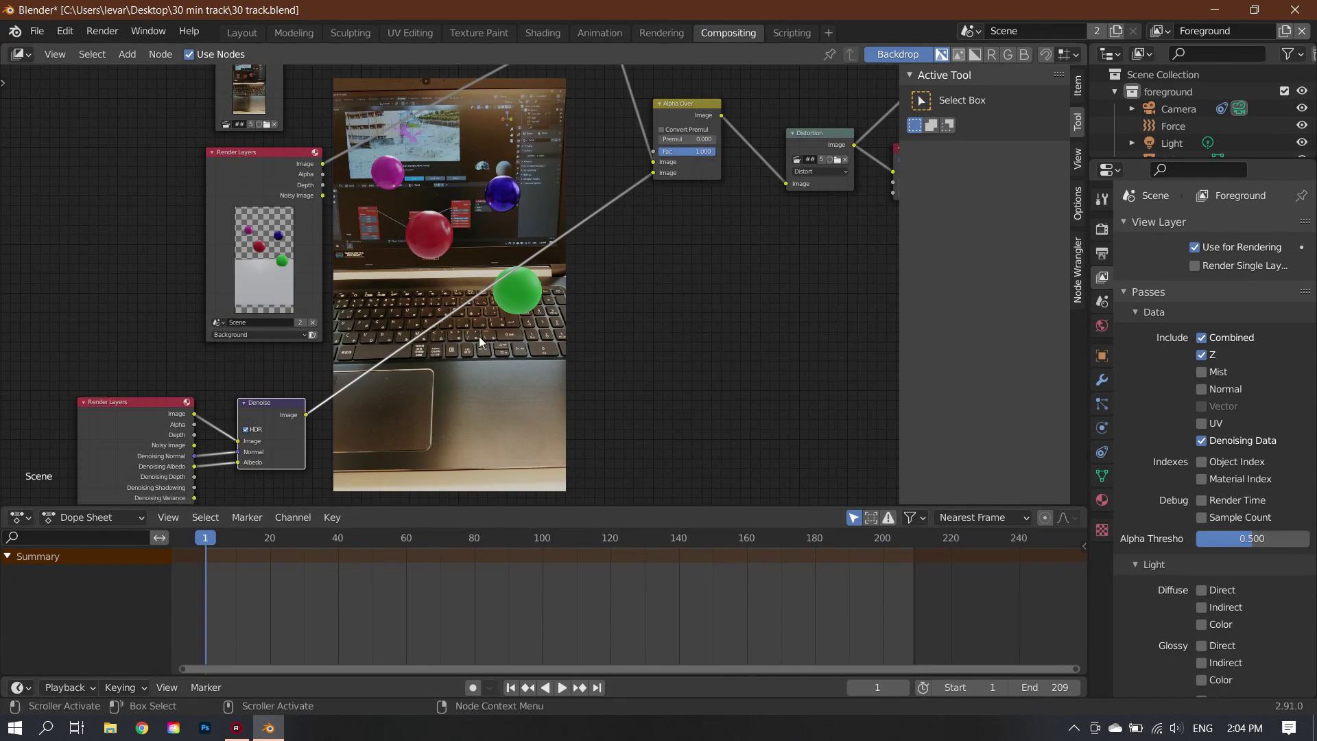
scroll(529, 302, "down", 3)
key("shift+a")
mouse_move(524, 363)
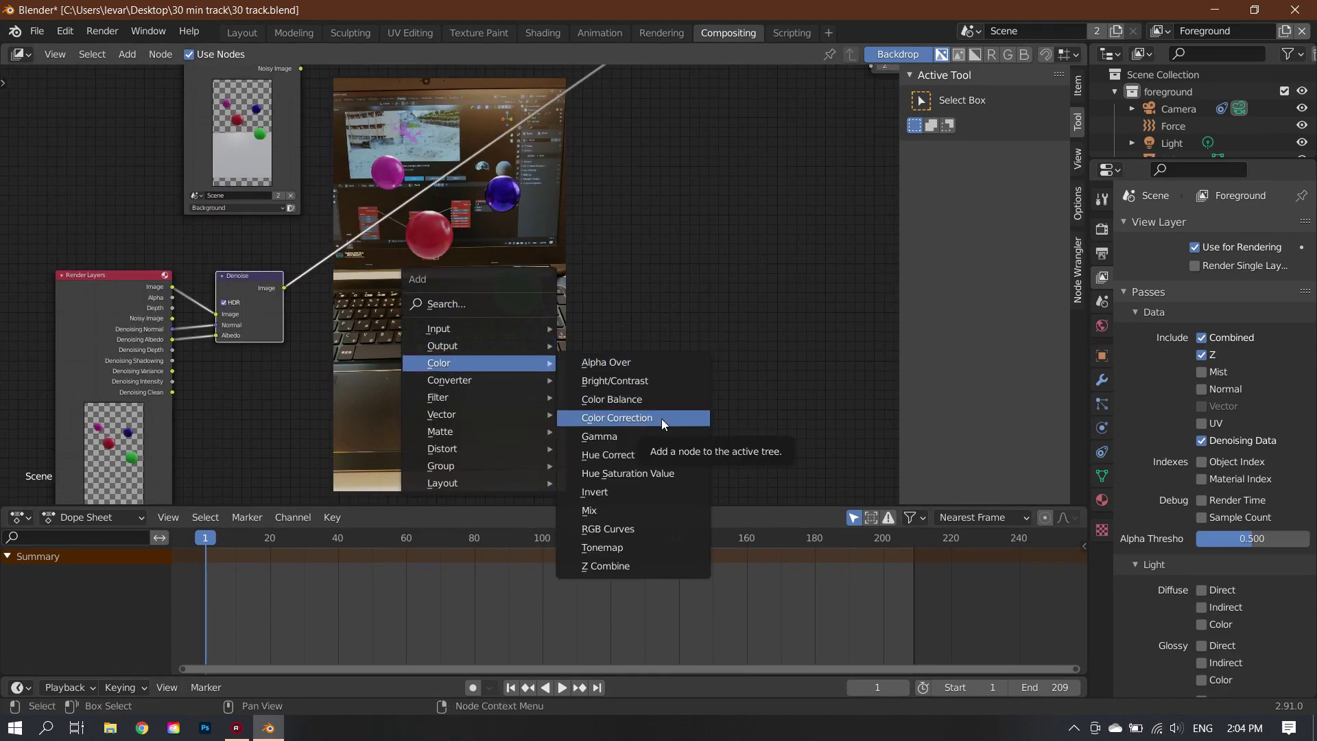
left_click(661, 419)
left_click(649, 379)
Add a Color Balance node to the compositing tree
key("shift+a")
mouse_move(649, 378)
left_click(734, 416)
left_click(425, 302)
middle_click_drag(616, 192, 588, 281)
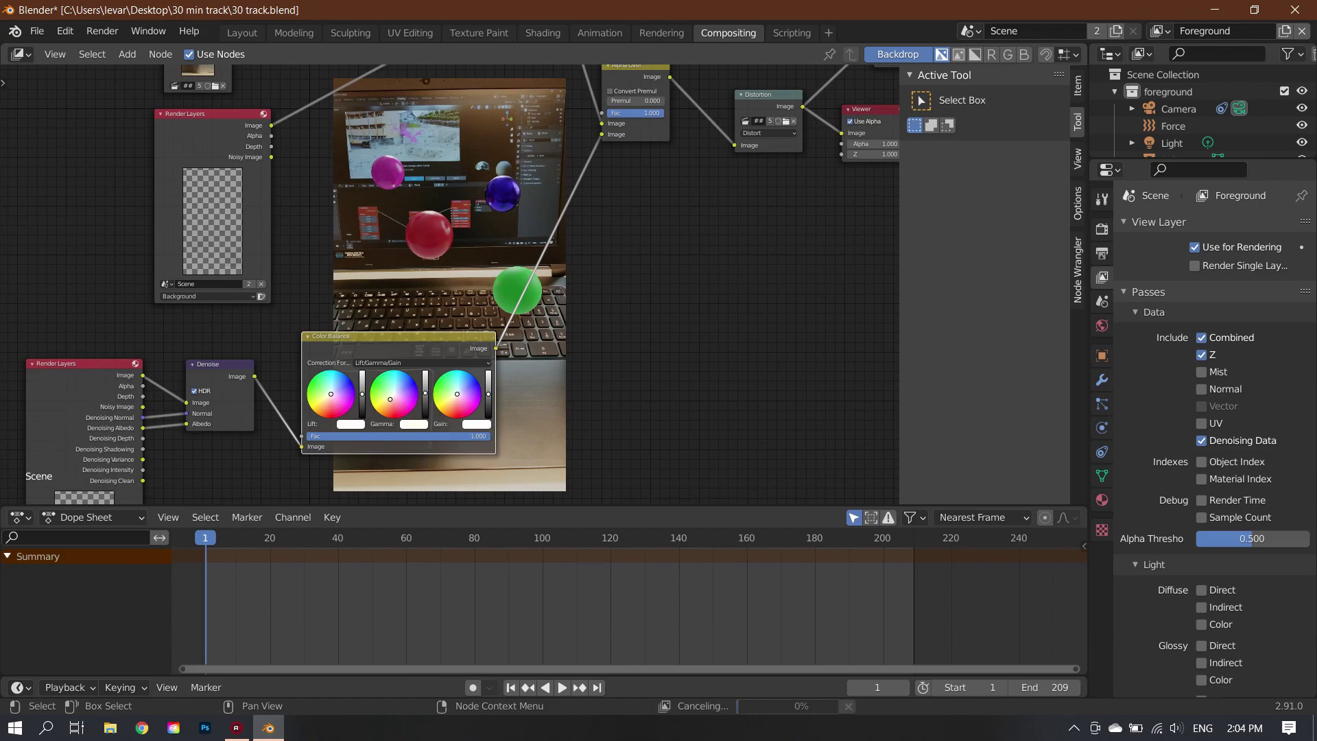
Nudge the Color Balance gamma slightly, then view the 3D scene in Layout
left_click_drag(390, 400, 393, 401)
scroll(556, 360, "up", 3)
middle_click_drag(516, 349, 659, 500)
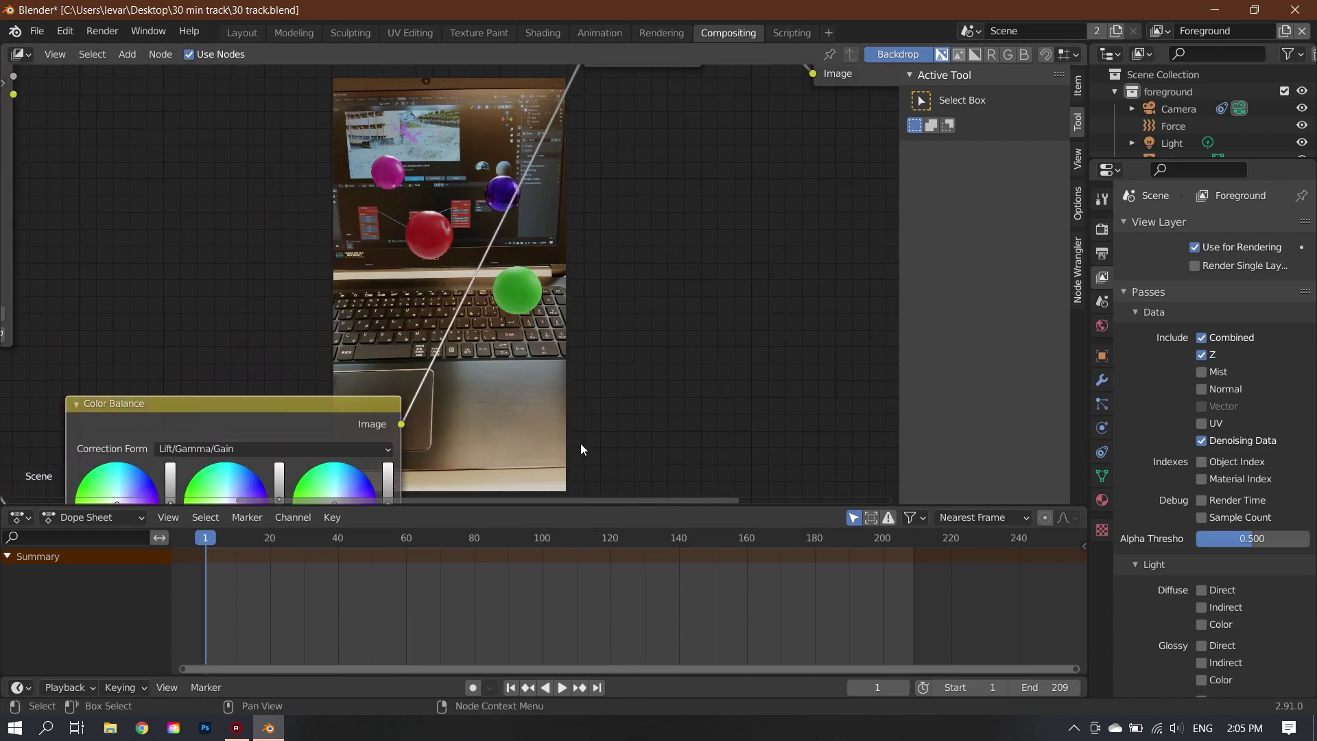
key("ctrl+Page_Down")
key("ctrl+Page_Down")
Add an Area light, raise it along Z above the spheres, and enlarge it
middle_click_drag(622, 390, 704, 426)
key("shift+a")
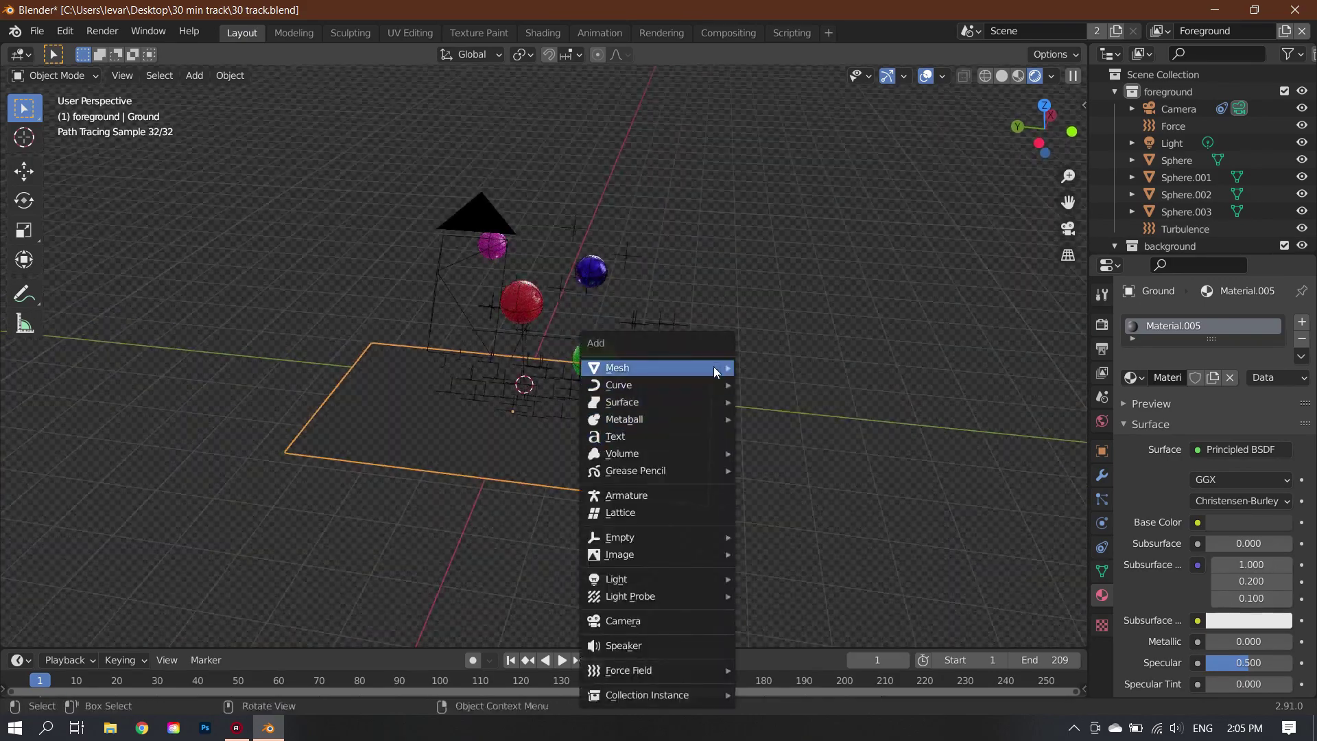
left_click(762, 367)
key("ctrl+z")
key("shift+a")
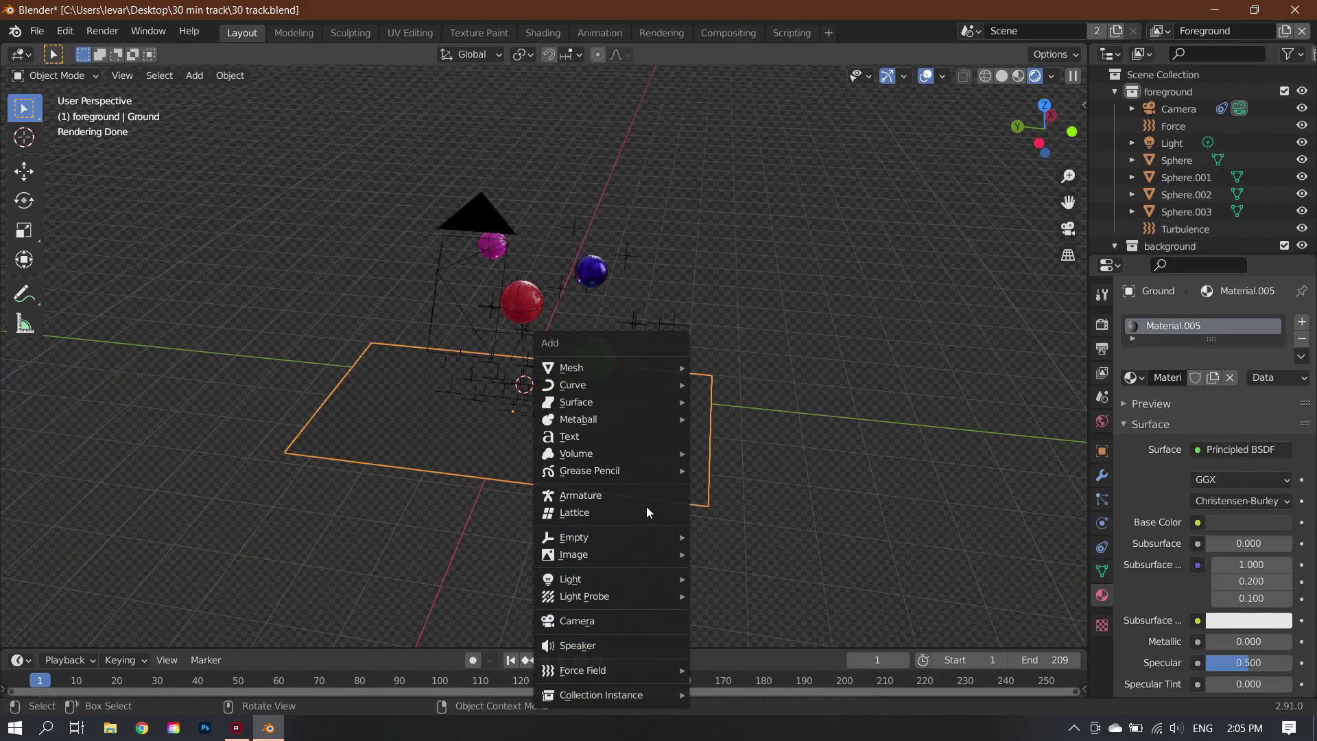
mouse_move(658, 579)
left_click(727, 631)
key("g")
key("z")
key("Return")
key("s")
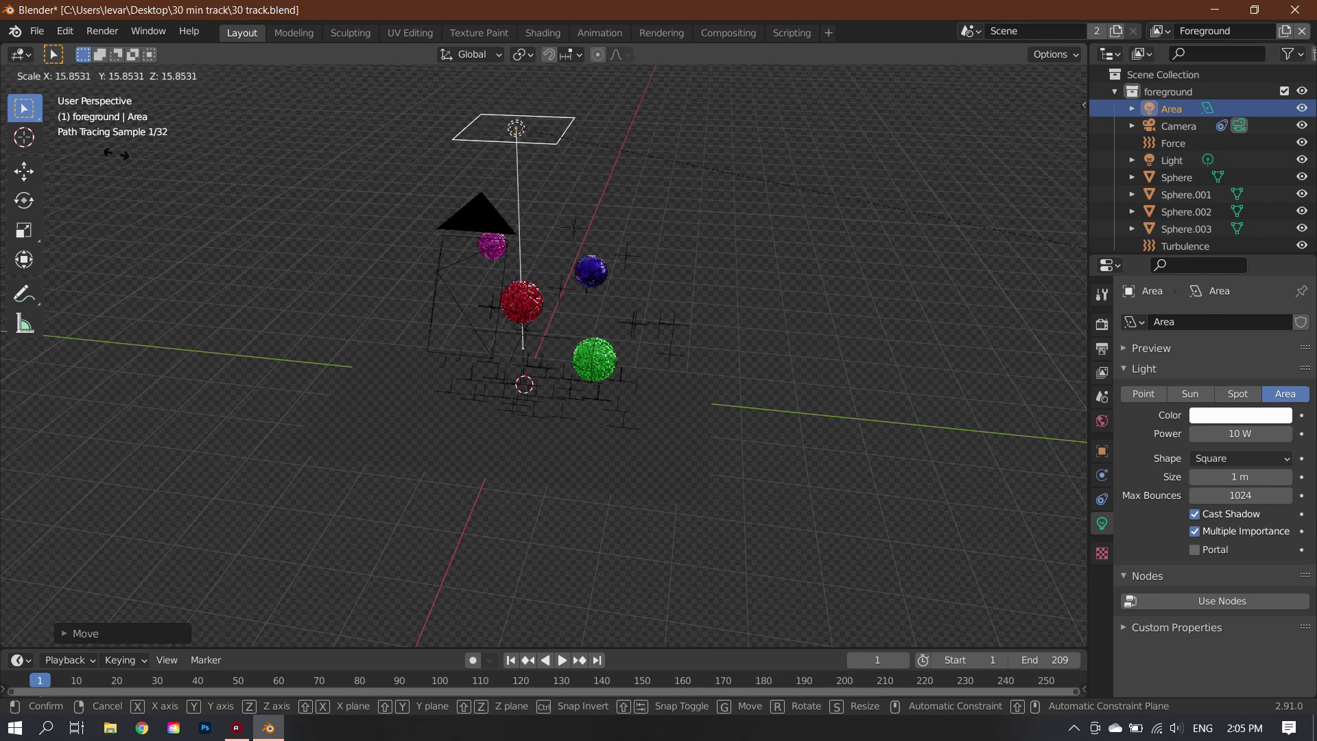
key("Return")
Tint the area light pale pink and set its power to 35 W
left_click(1240, 414)
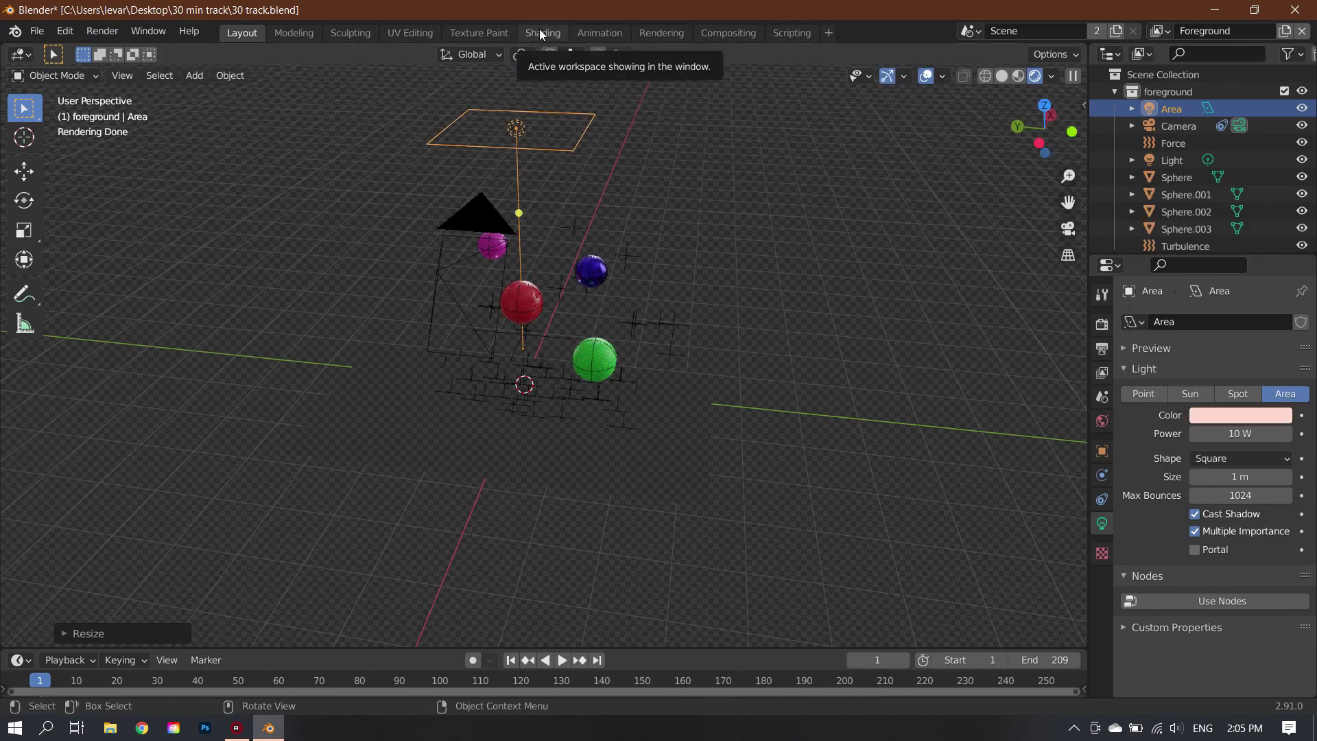
left_click(1251, 434)
type("3")
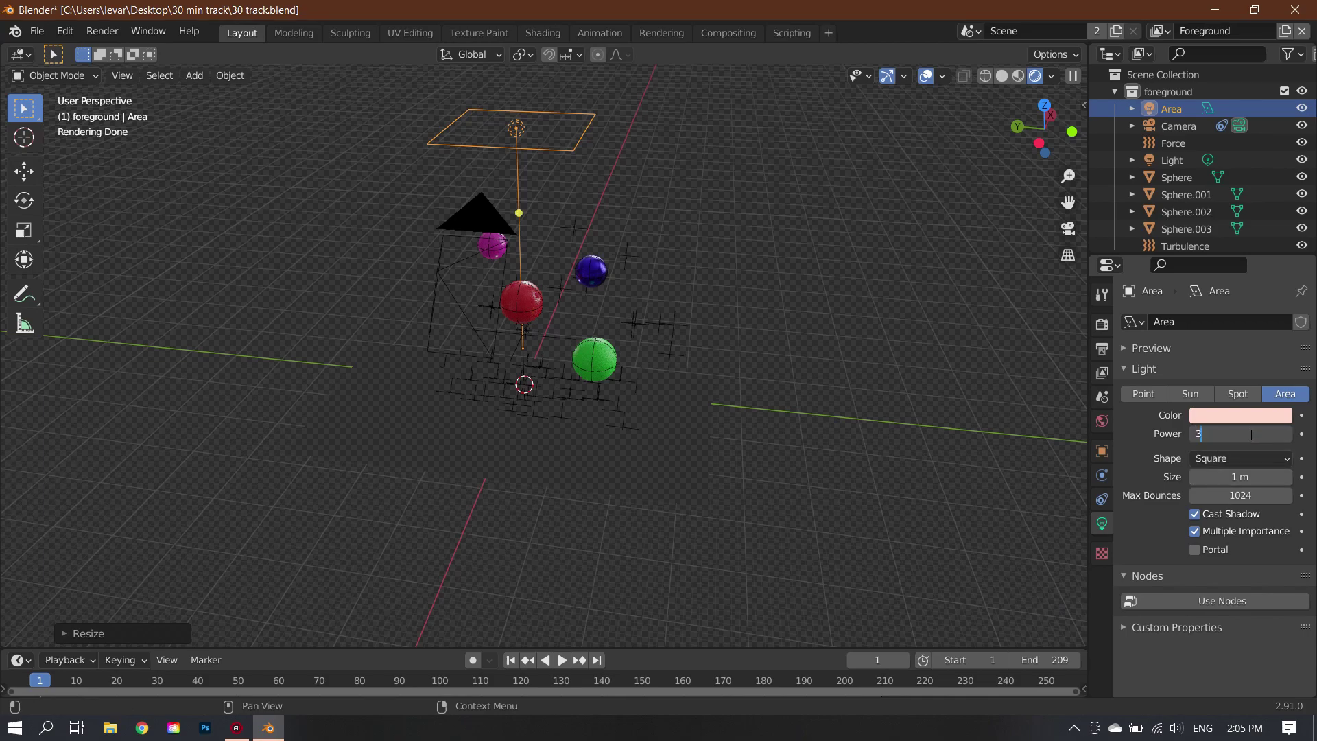
type("5")
key("Return")
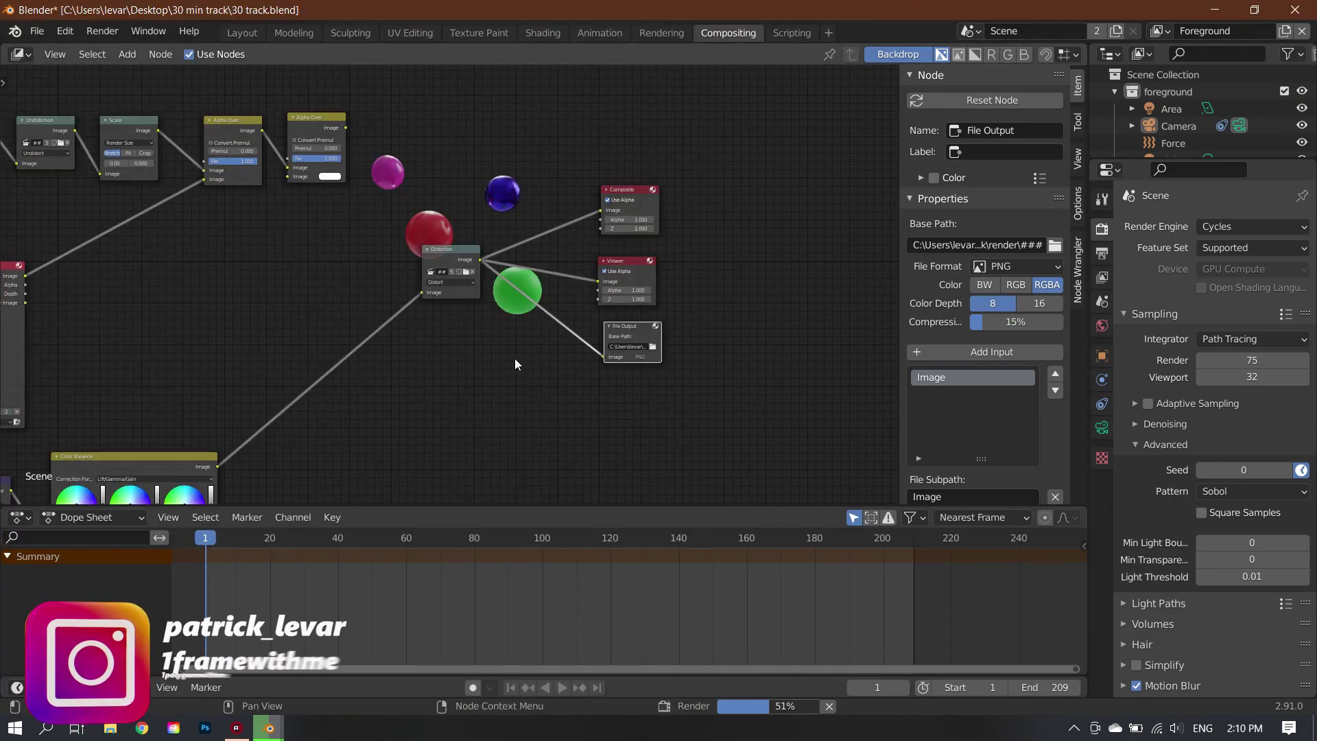
Duplicate the File Output node and place the copy below the original
middle_click_drag(491, 390, 688, 342)
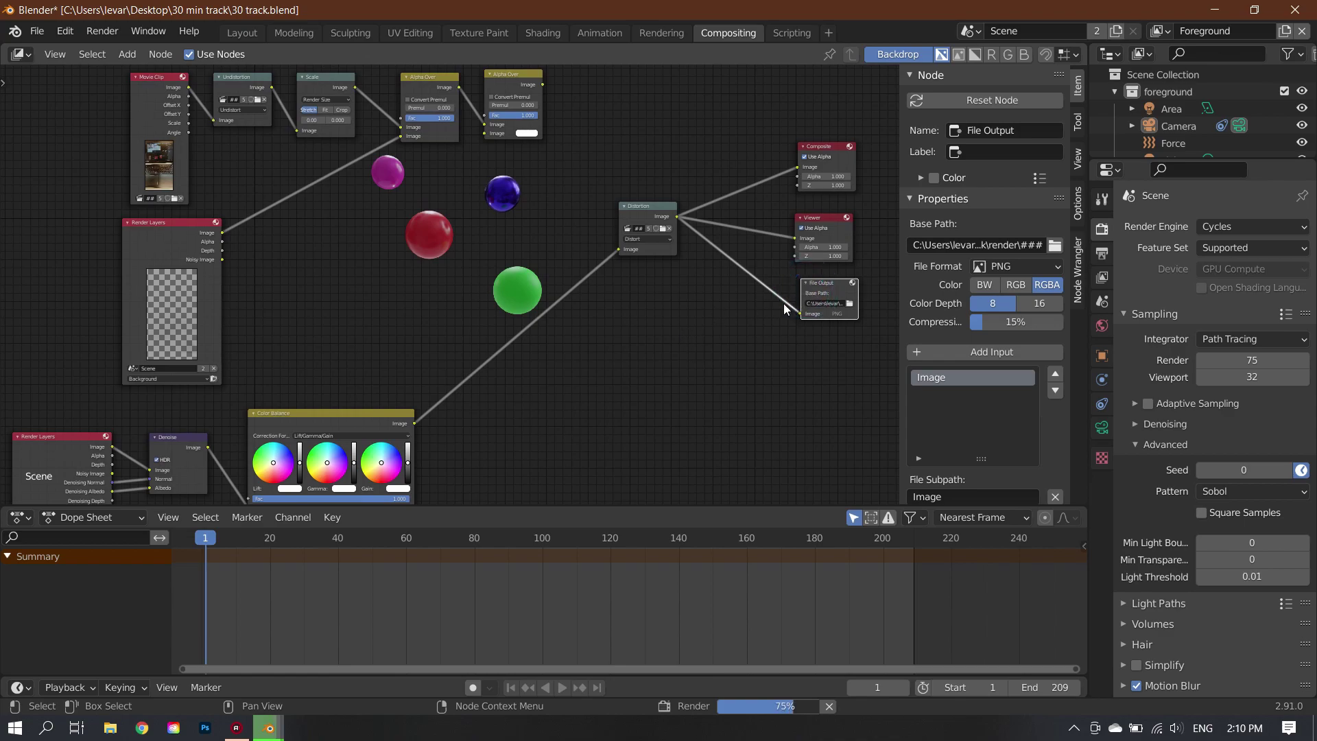
key("shift+d")
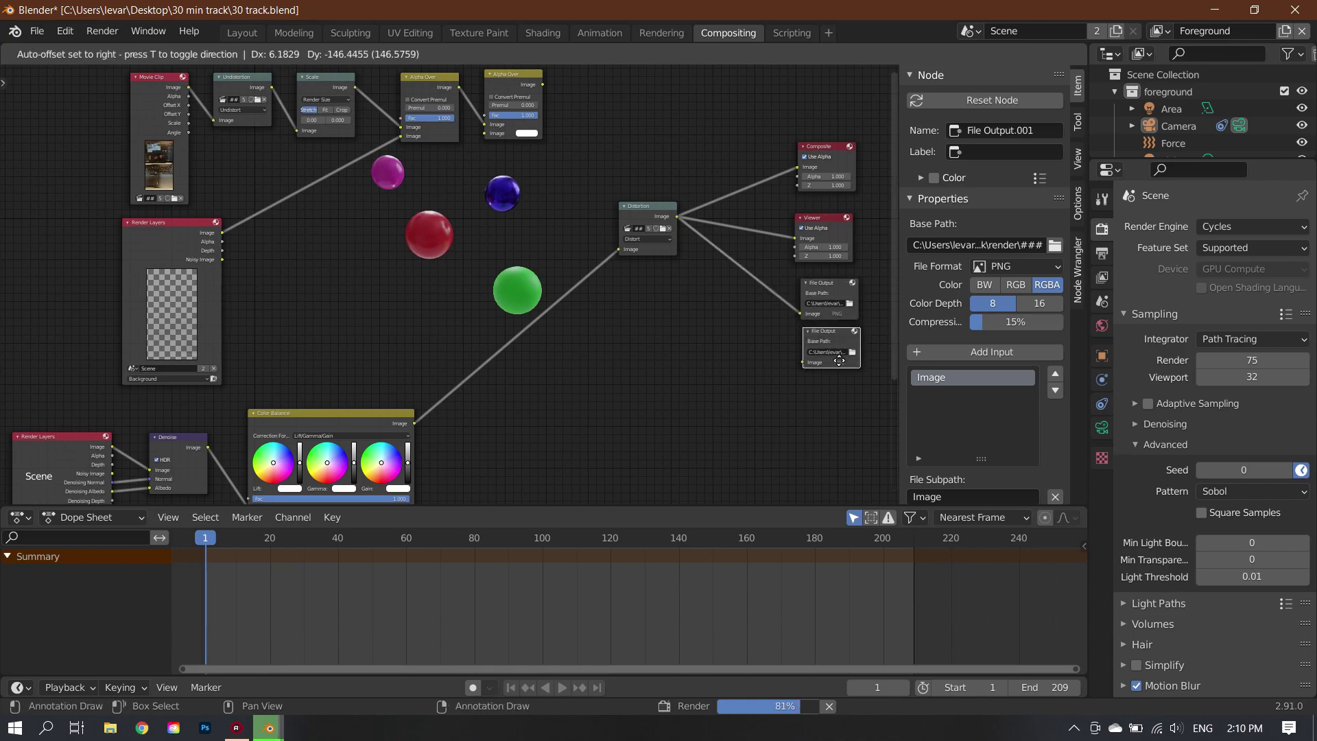
left_click(839, 361)
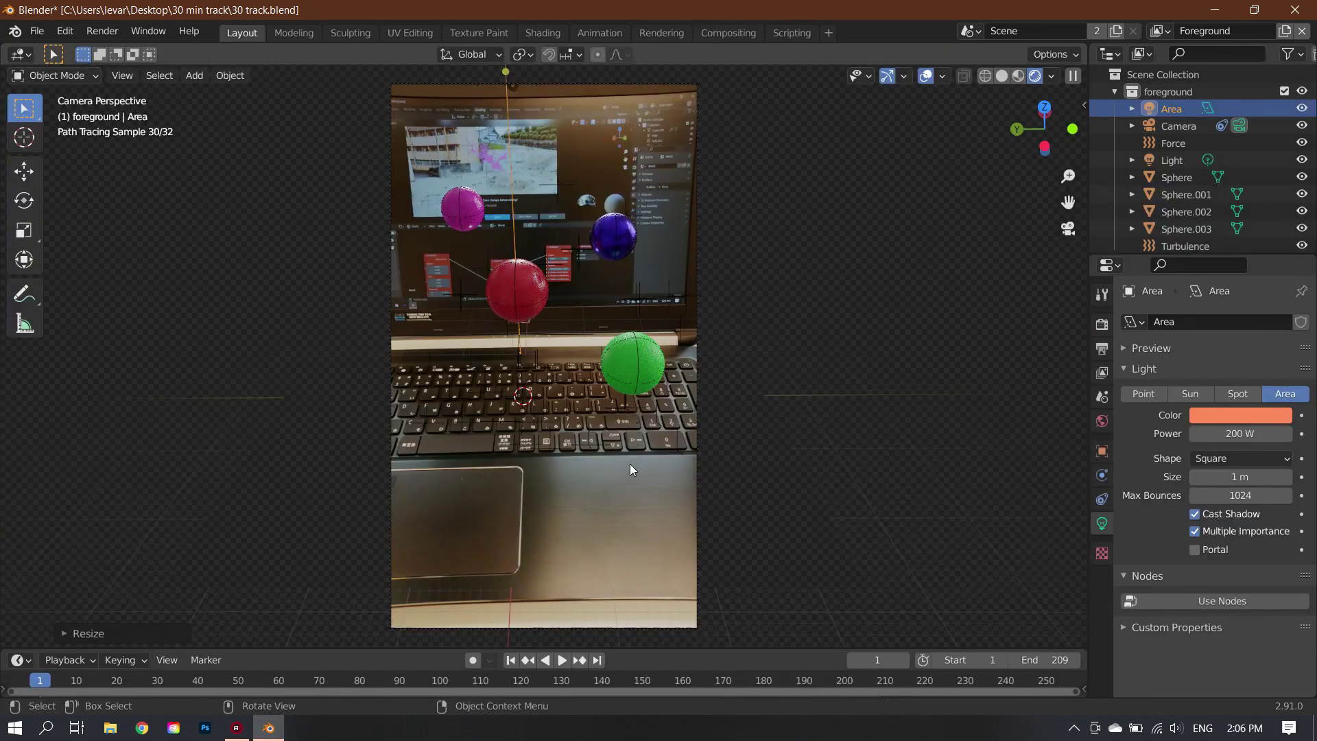
Select the Ground plane and save the blend file
key("s")
right_click(558, 520)
left_click(574, 515)
key("ctrl+s")
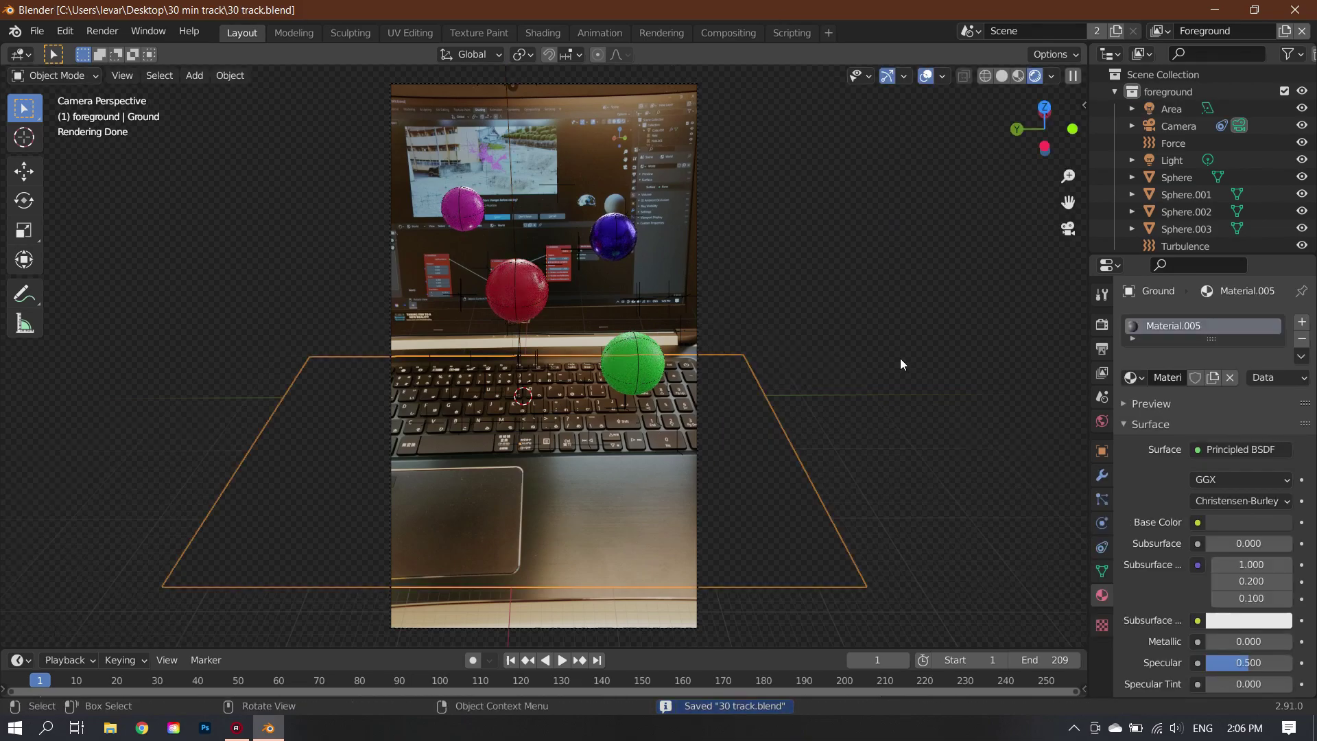
Enable camera depth of field, increase the focus distance, and set F-Stop to 1.8
left_click(697, 308)
scroll(1152, 611, "down", 10)
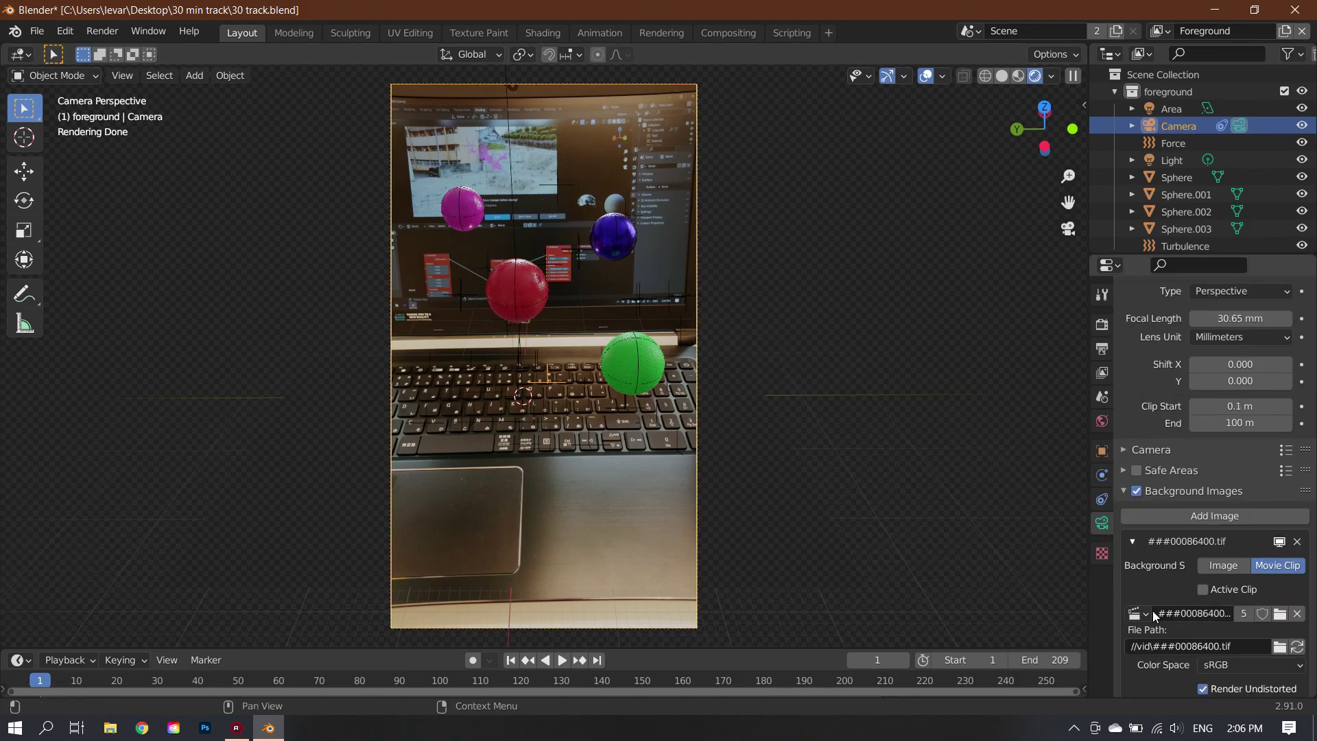
left_click(1153, 511)
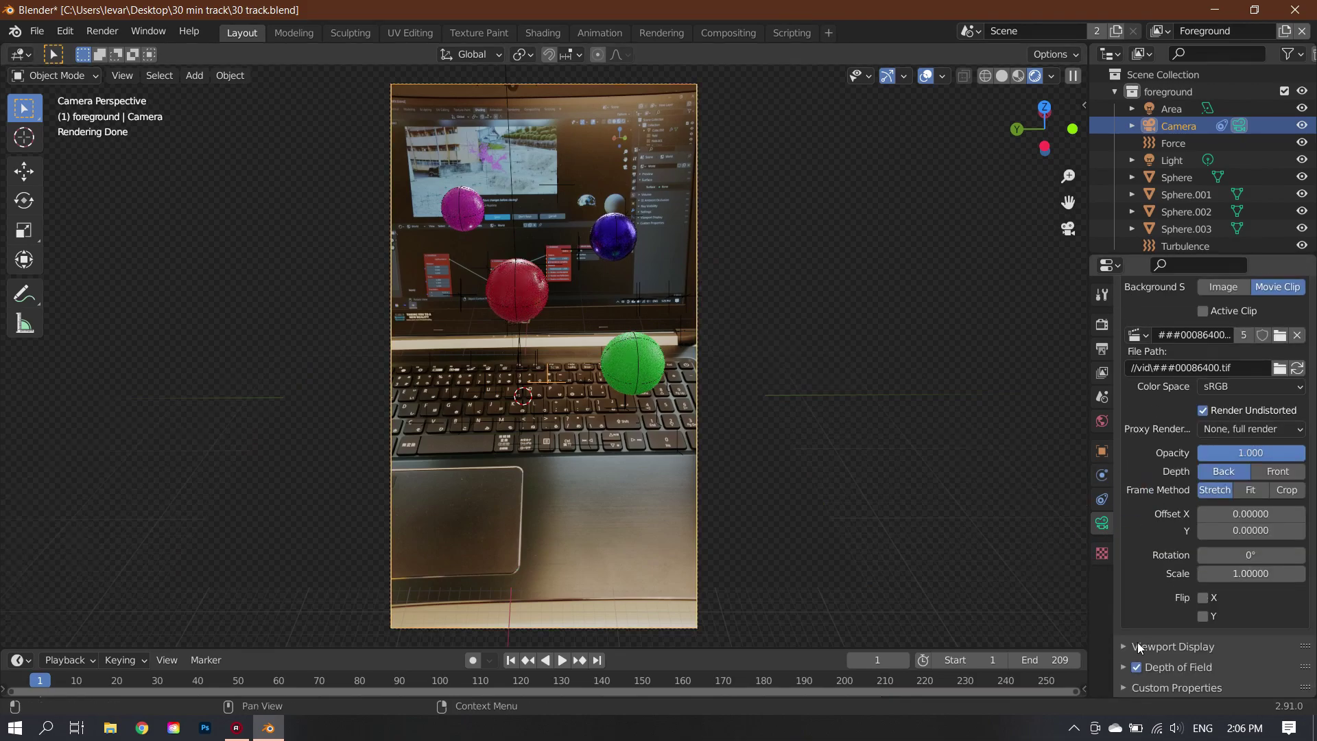
left_click(1145, 537)
middle_click_drag(960, 535, 792, 473)
scroll(1147, 638, "down", 3)
left_click(1166, 638)
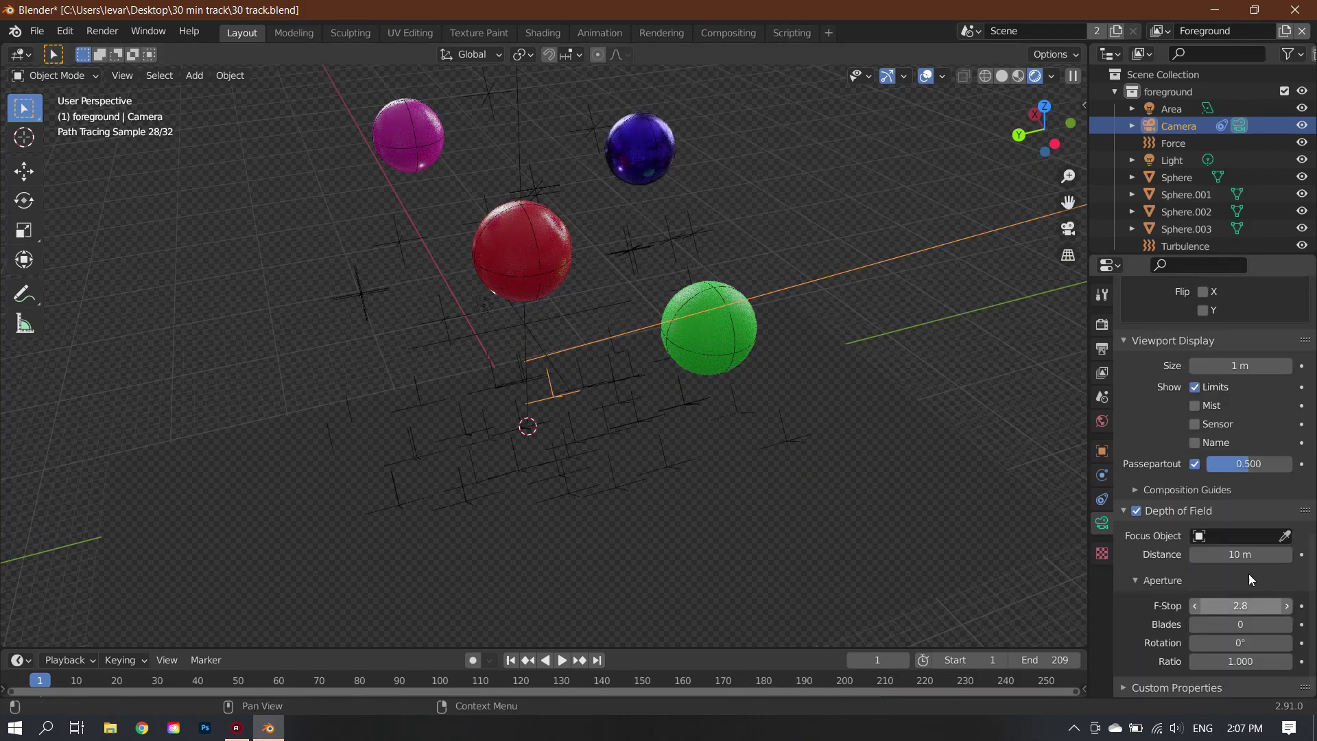
key("KP_3")
middle_click_drag(868, 471, 755, 411)
mouse_move(1238, 554)
left_mouse_down()
mouse_move(1269, 554)
mouse_move(1248, 555)
left_mouse_up()
key("KP_0")
left_click_drag(1240, 605, 1207, 605)
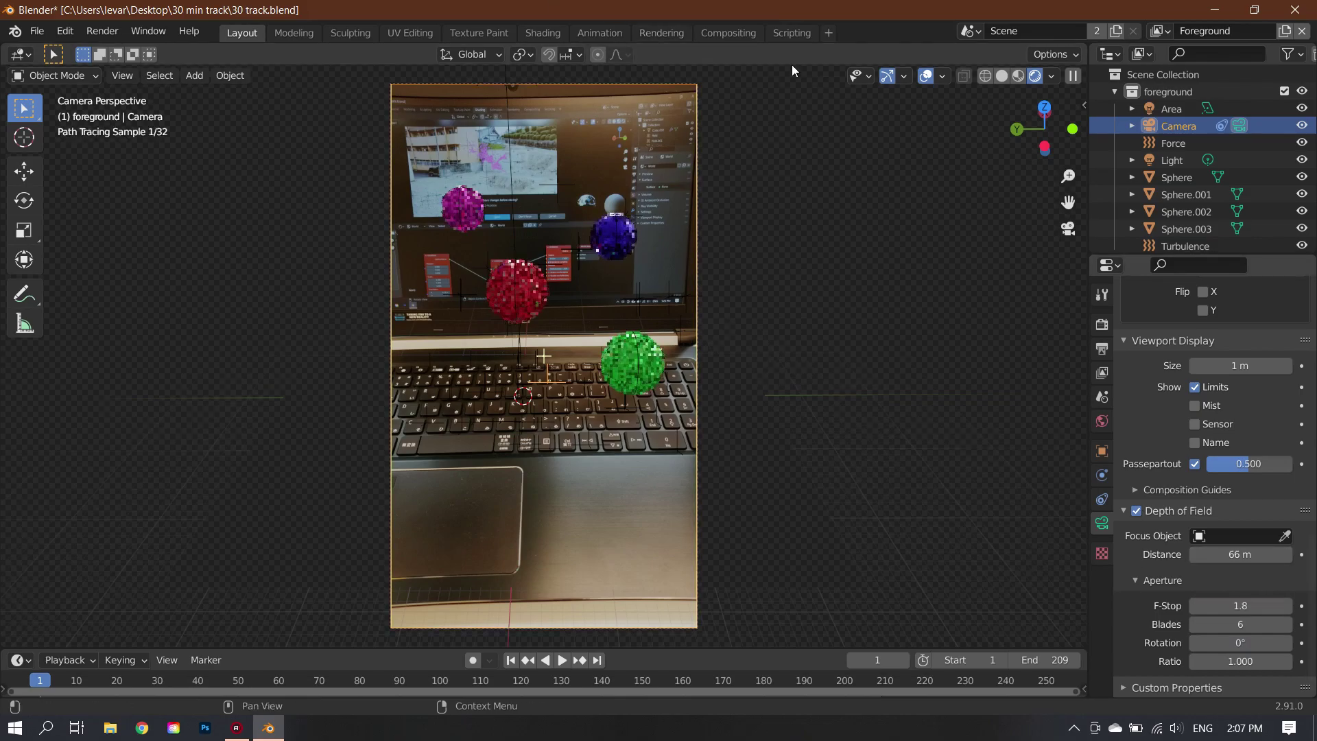
Raise the motion blur shutter to 1.50 in the render settings
left_click(1101, 324)
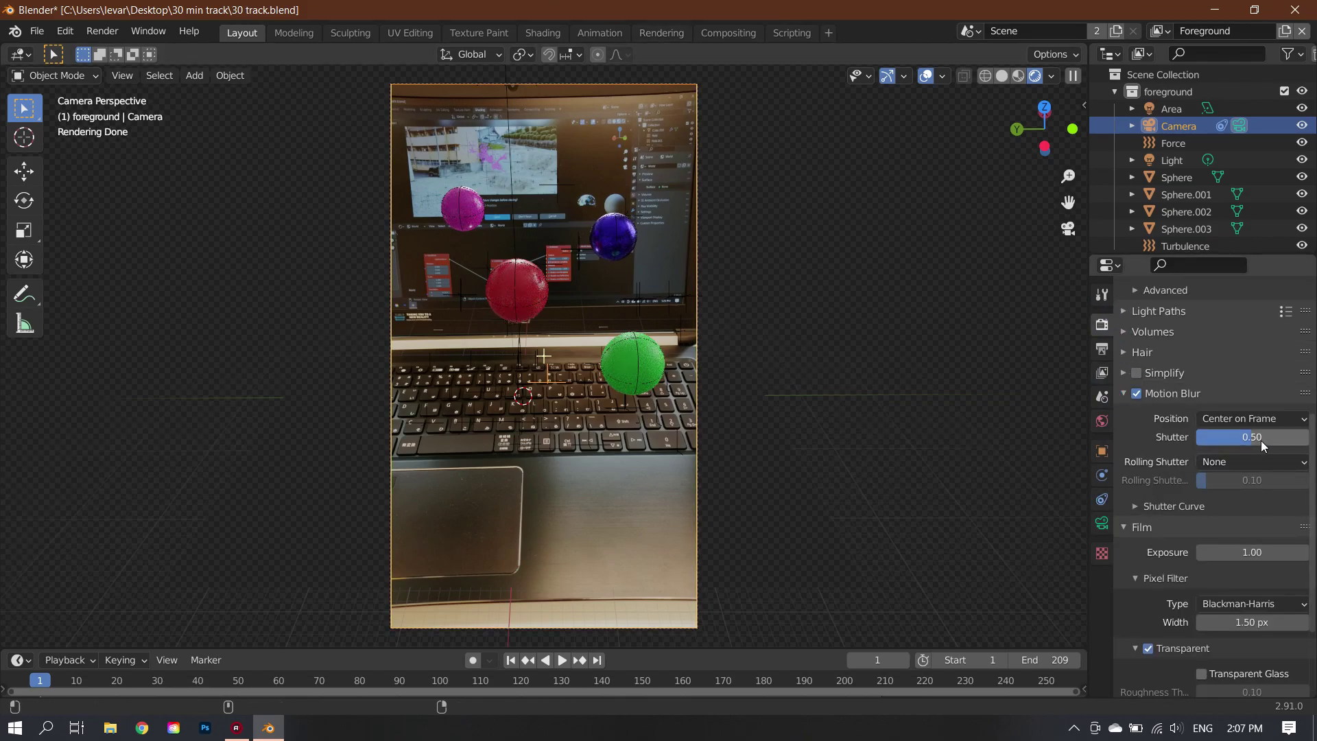
left_click_drag(1260, 440, 1250, 440)
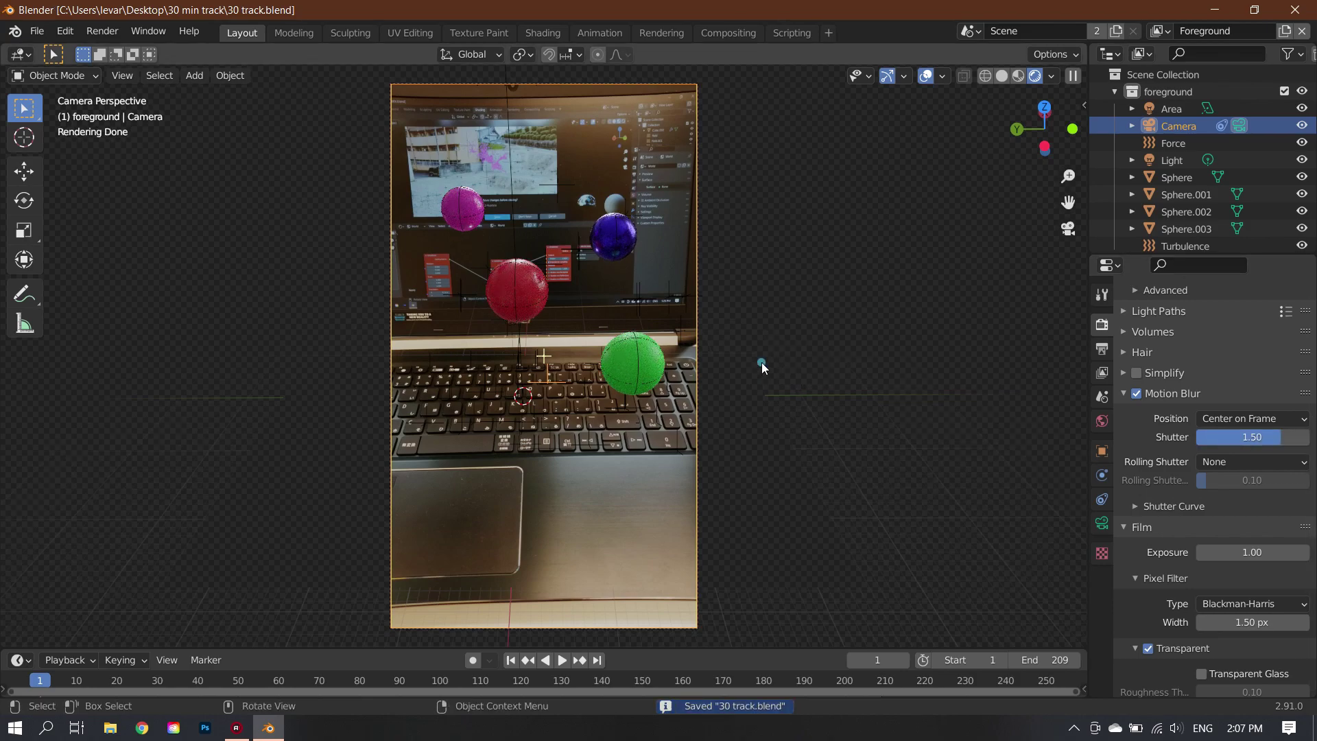
left_click(637, 35)
Reconnect the Color Balance output into the Distortion node's input
key("ctrl+Page_Down")
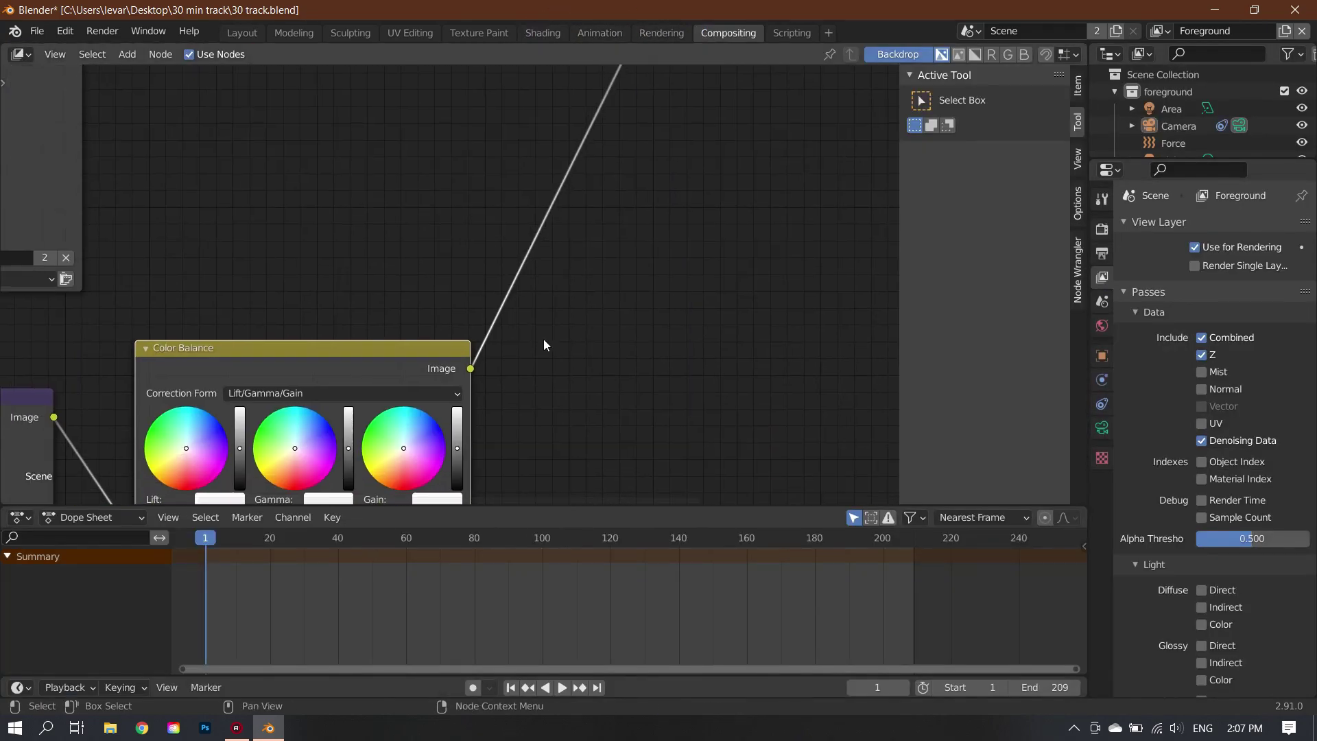
scroll(543, 338, "down", 3)
middle_click_drag(543, 439, 591, 411)
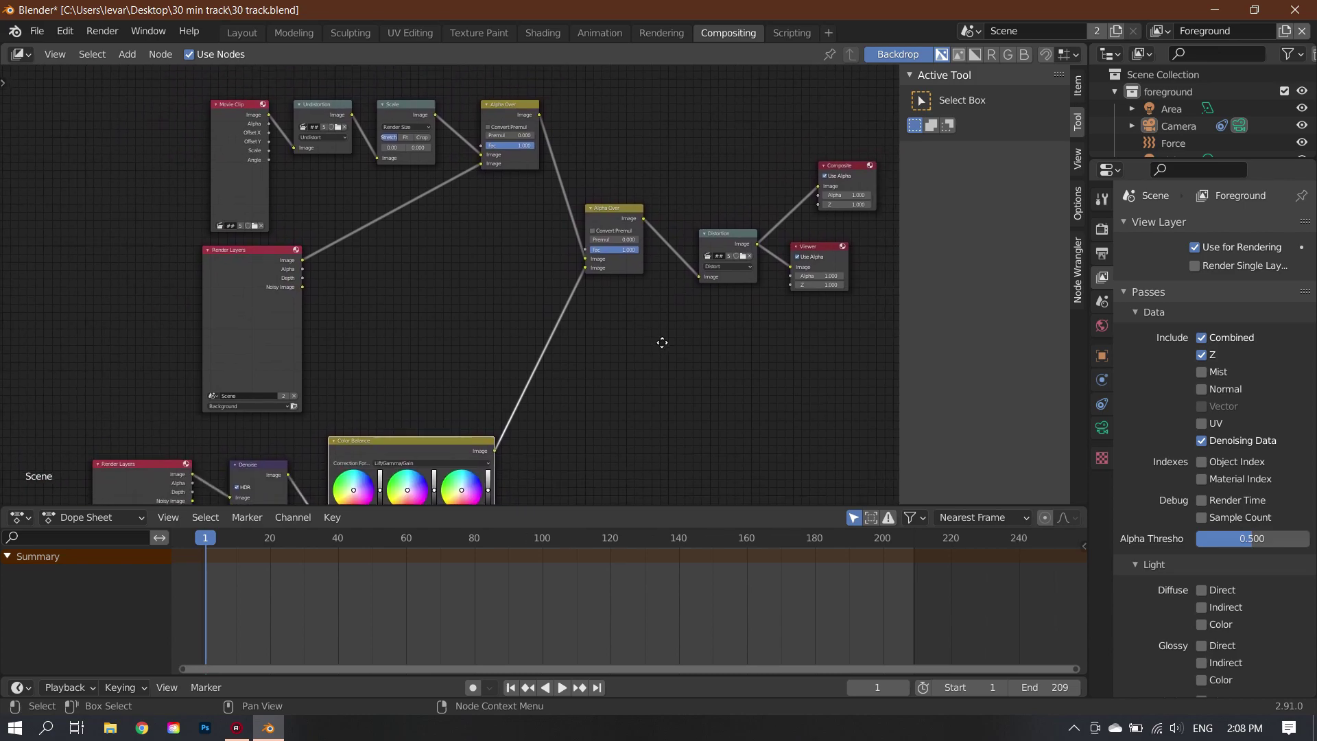
left_click_drag(594, 283, 711, 294)
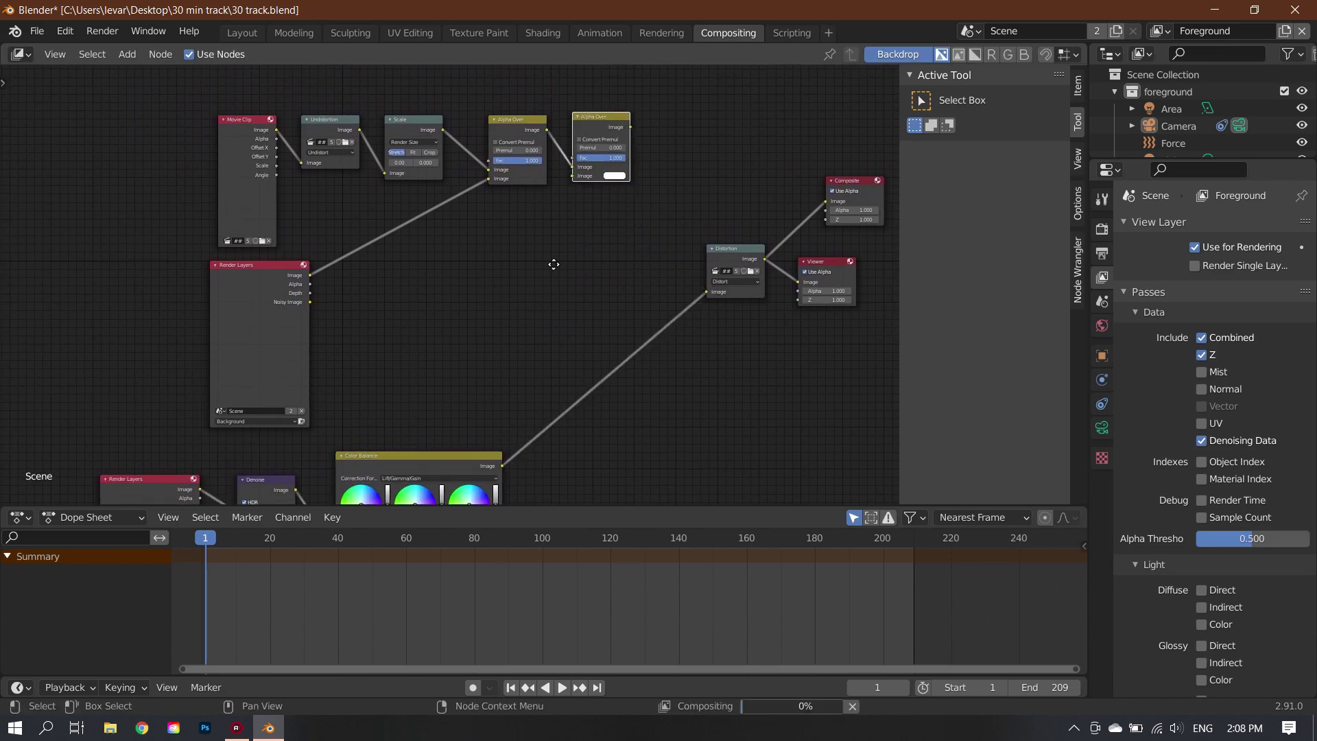
scroll(770, 301, "down", 8, "ctrl")
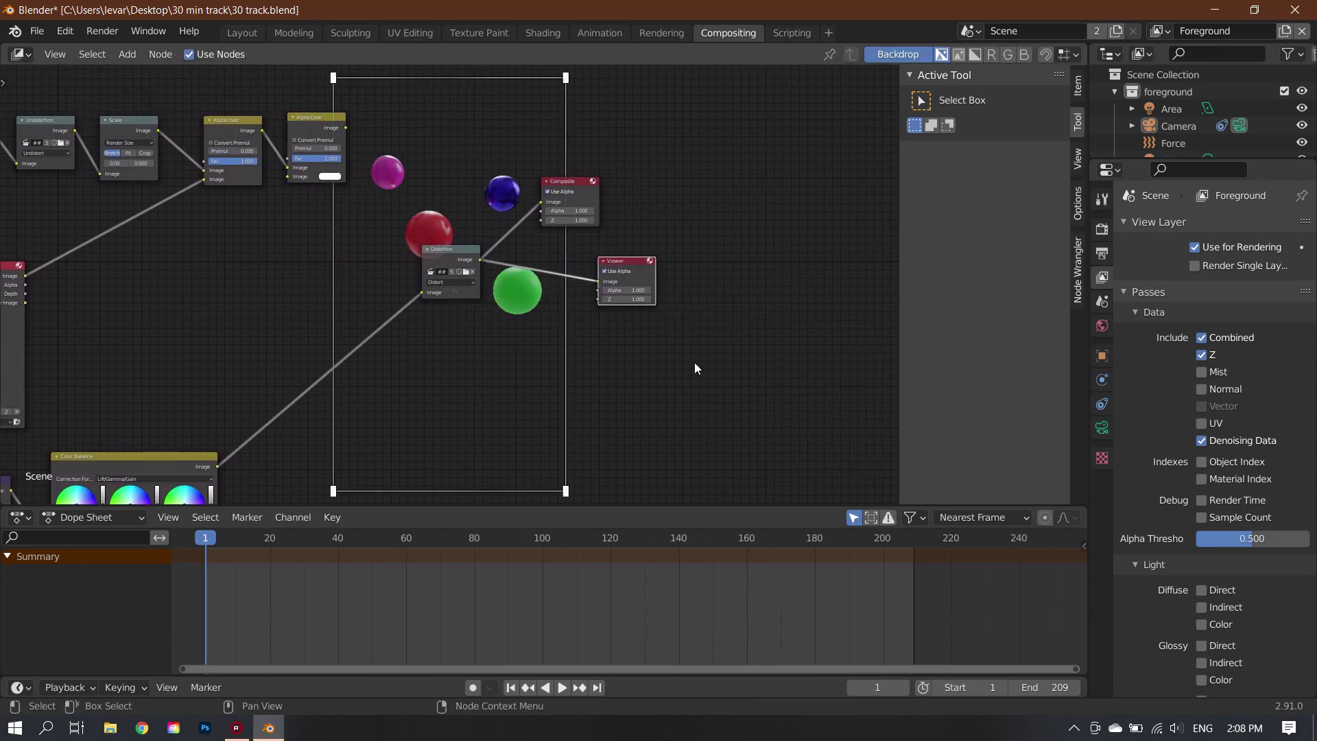
Add a File Output node and create a new 'render' folder inside 30 min track
key("F3")
key("Return")
left_click(660, 345)
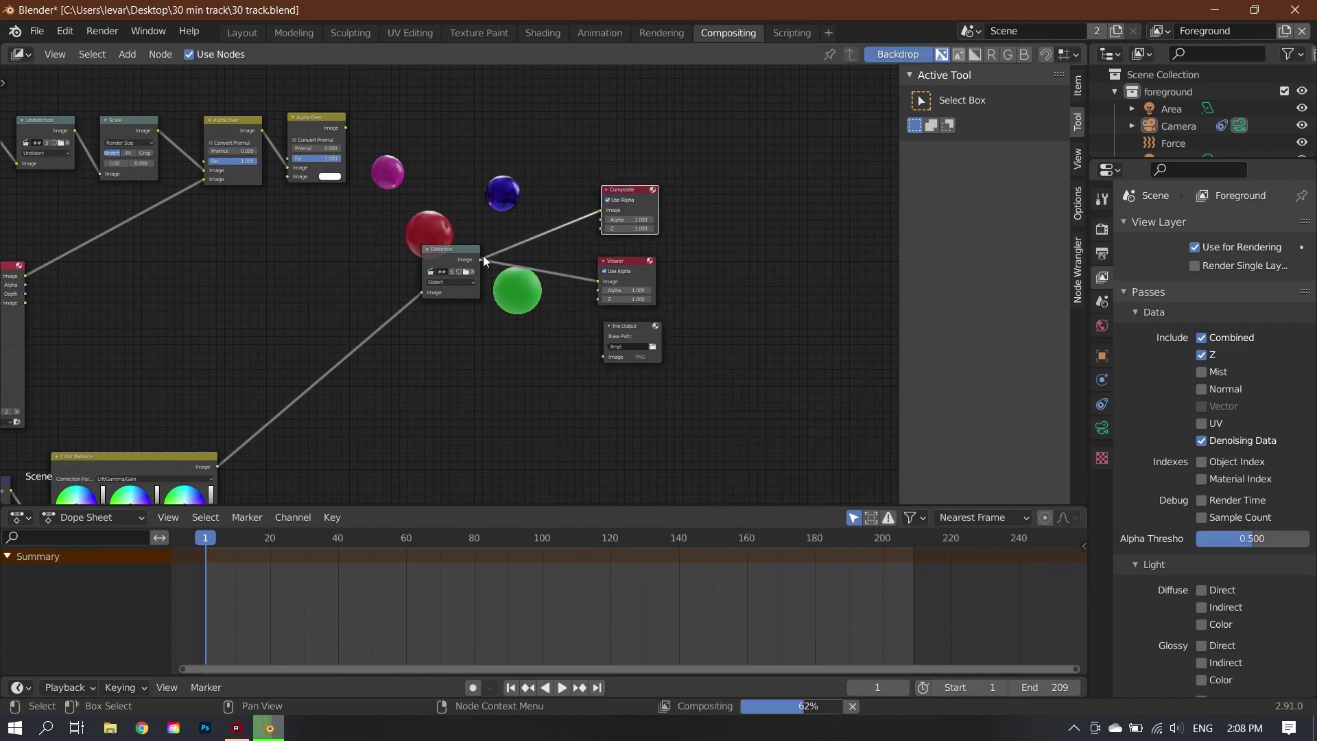
left_click(653, 347)
left_click(355, 331)
double_click(575, 289)
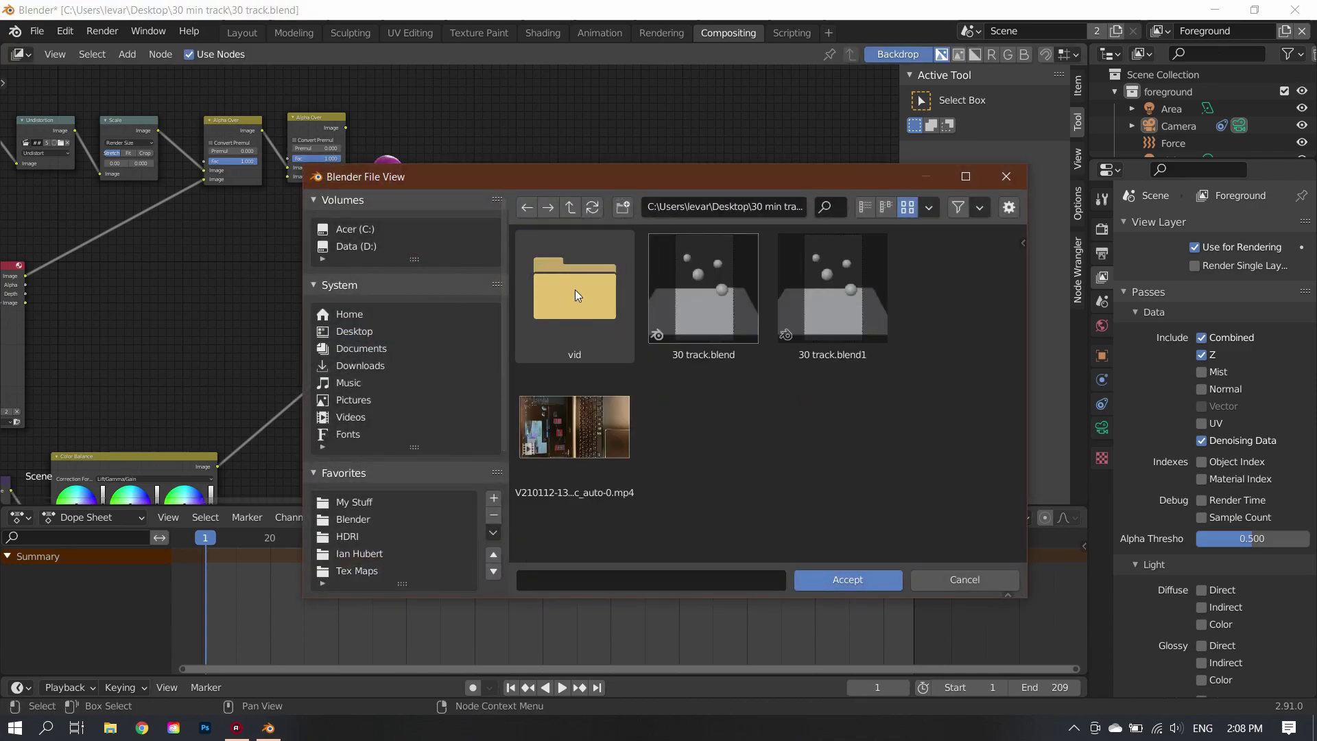
left_click(623, 206)
type("render")
key("Return")
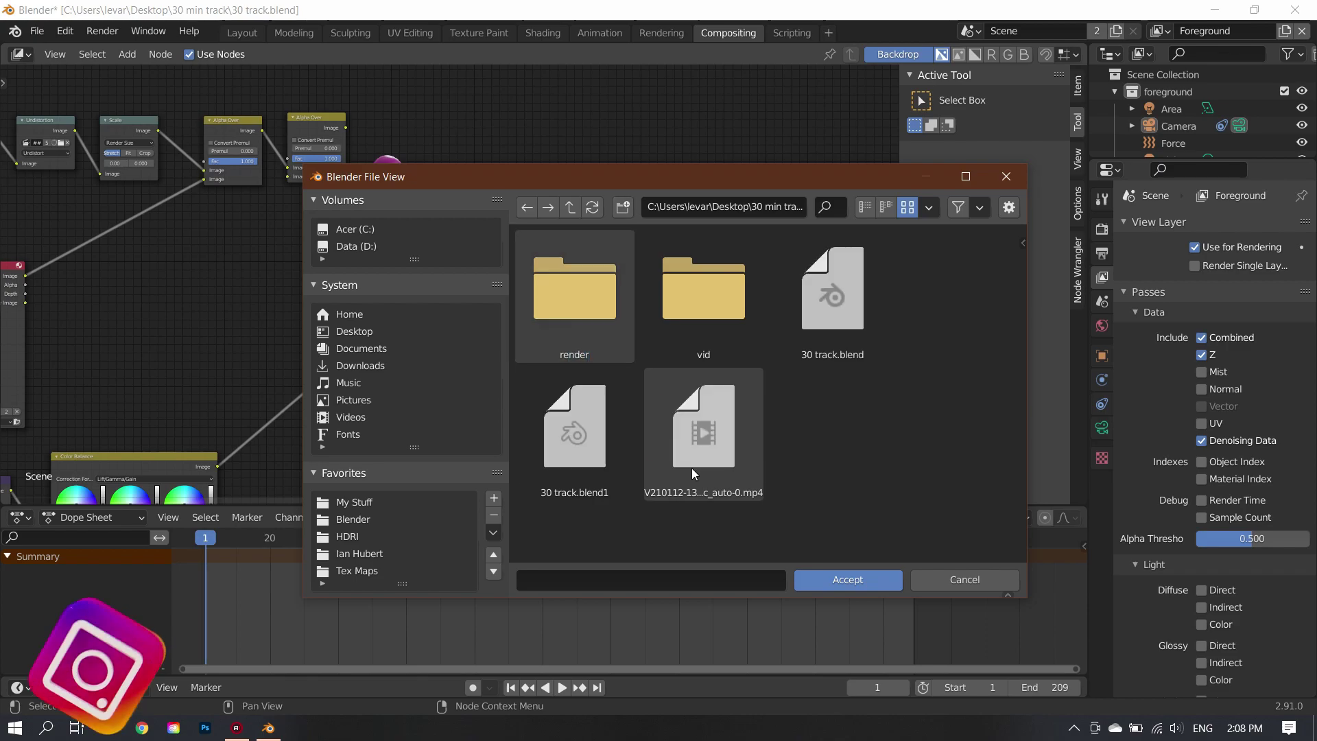
Set the output path to render\### and save the blend file
left_click(652, 579)
type("###")
left_click(870, 583)
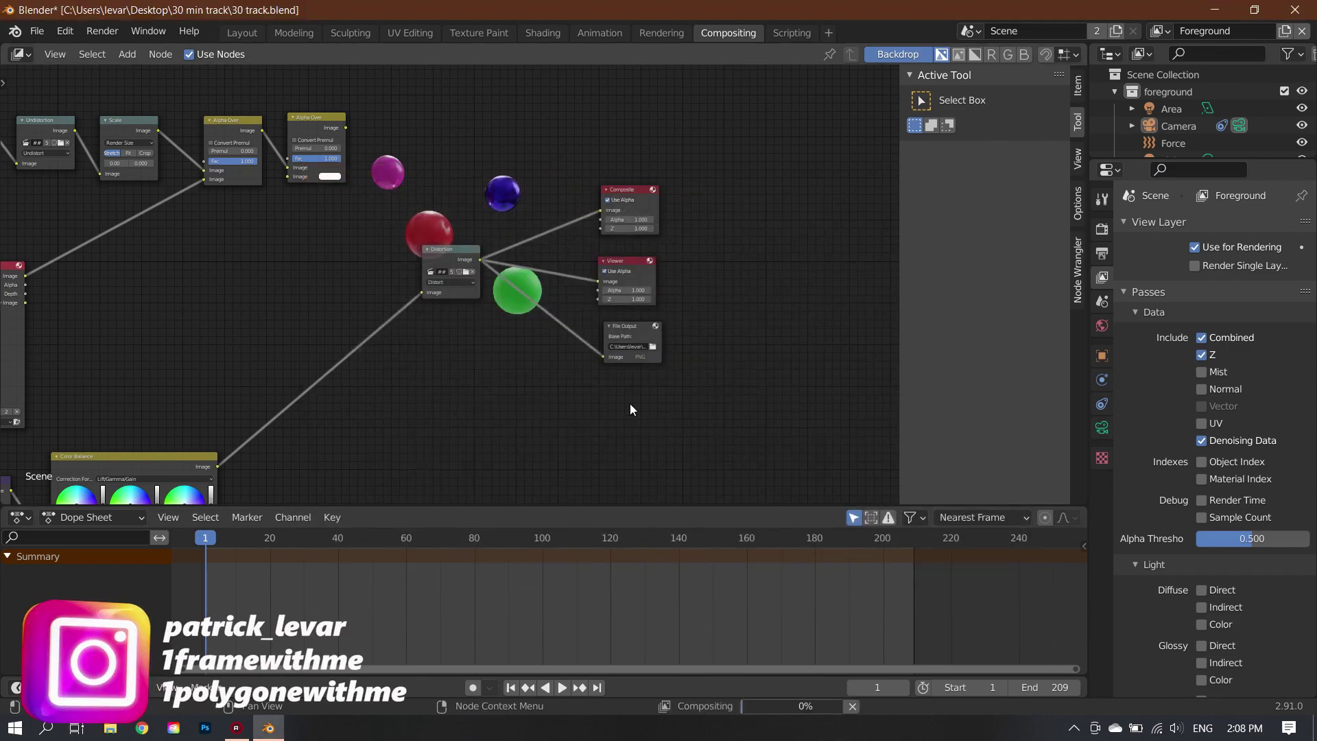
left_click(1078, 86)
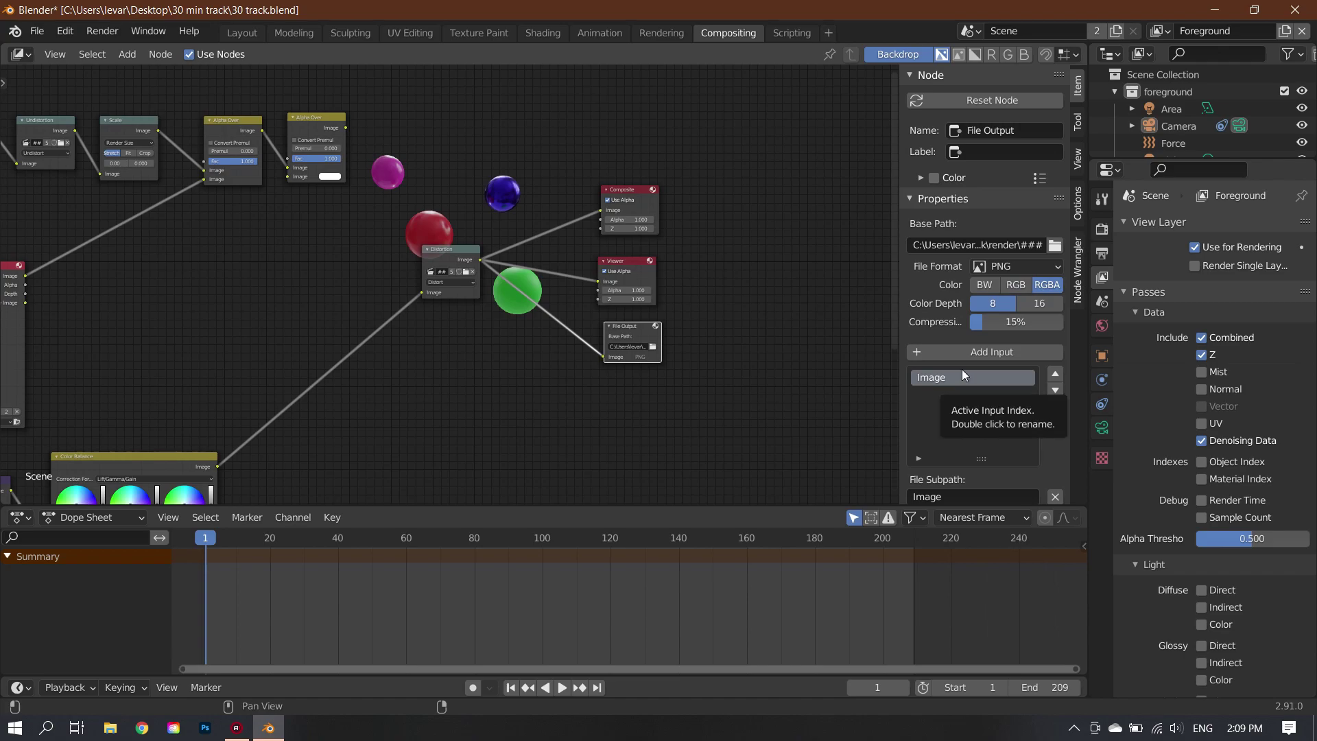
key("ctrl+s")
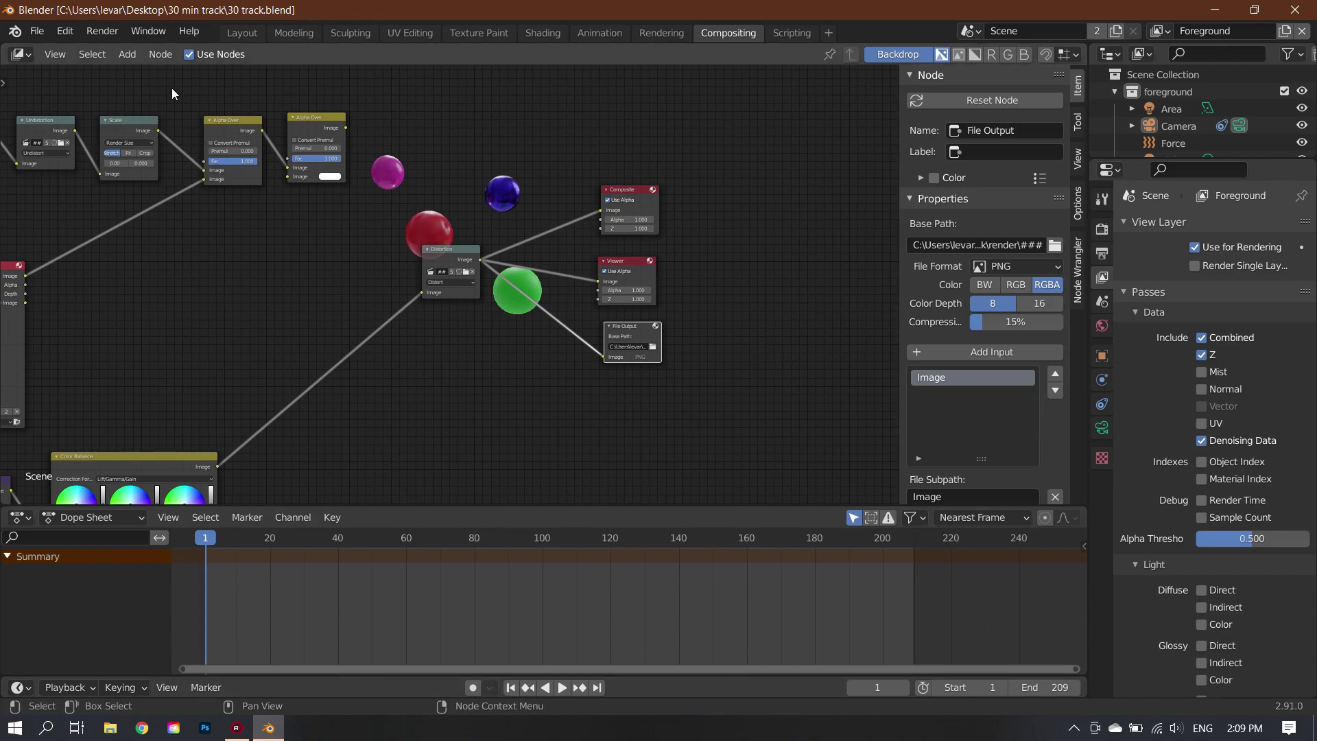